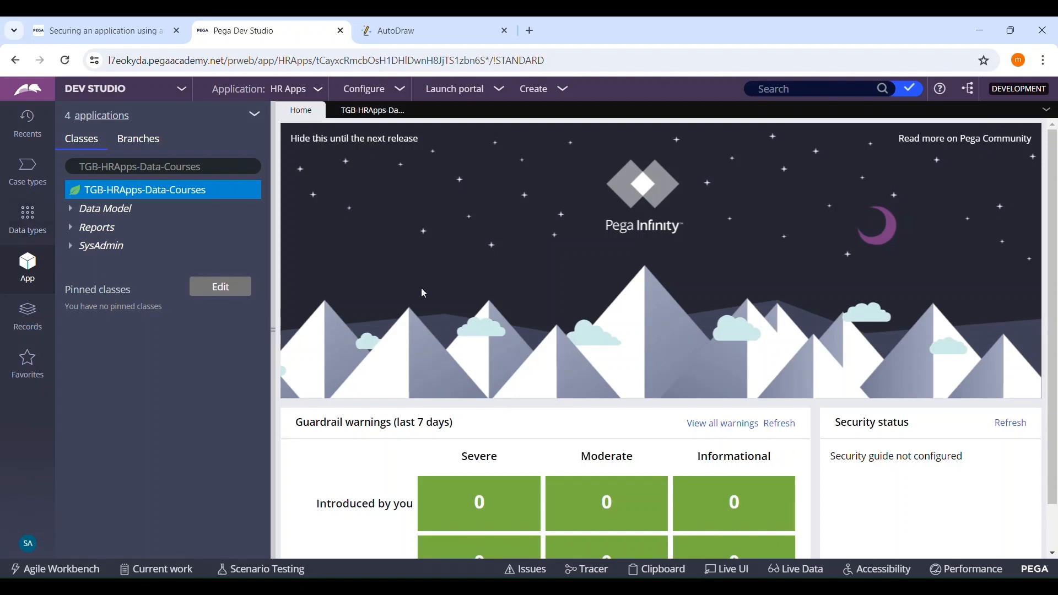
Step: Compare the Courses data type records with the sample request and response sketched in AutoDraw
{"action": "left_click", "coordinate": [381, 111]}
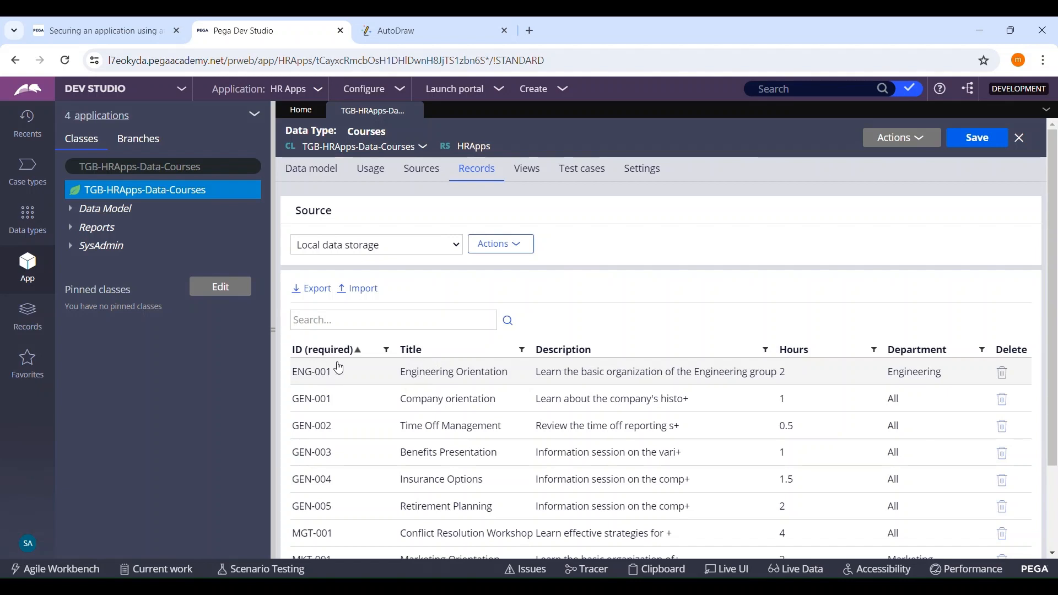
{"action": "left_click", "coordinate": [398, 32]}
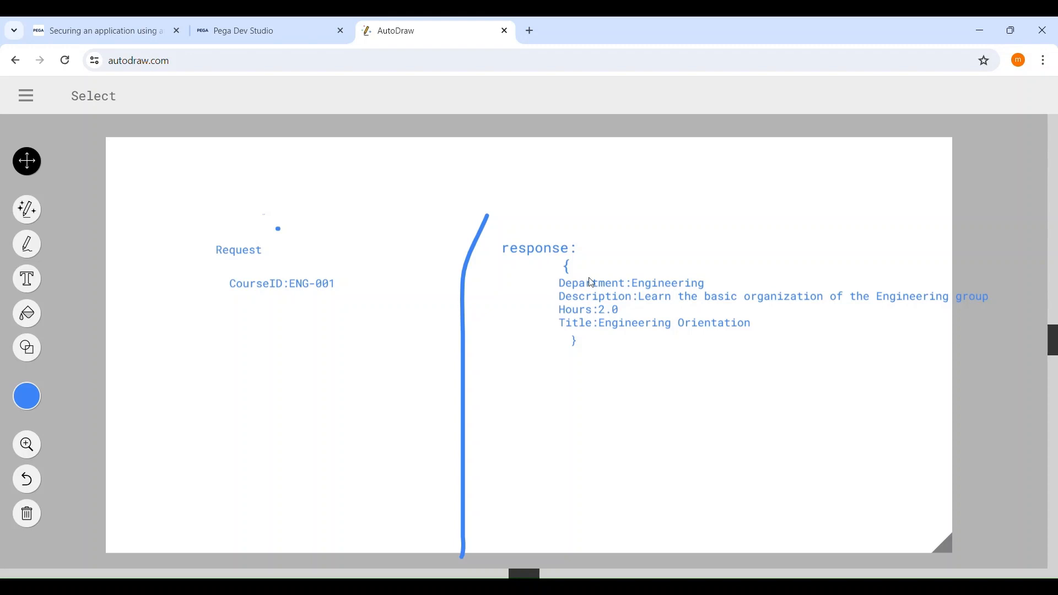
{"action": "left_click", "coordinate": [218, 37]}
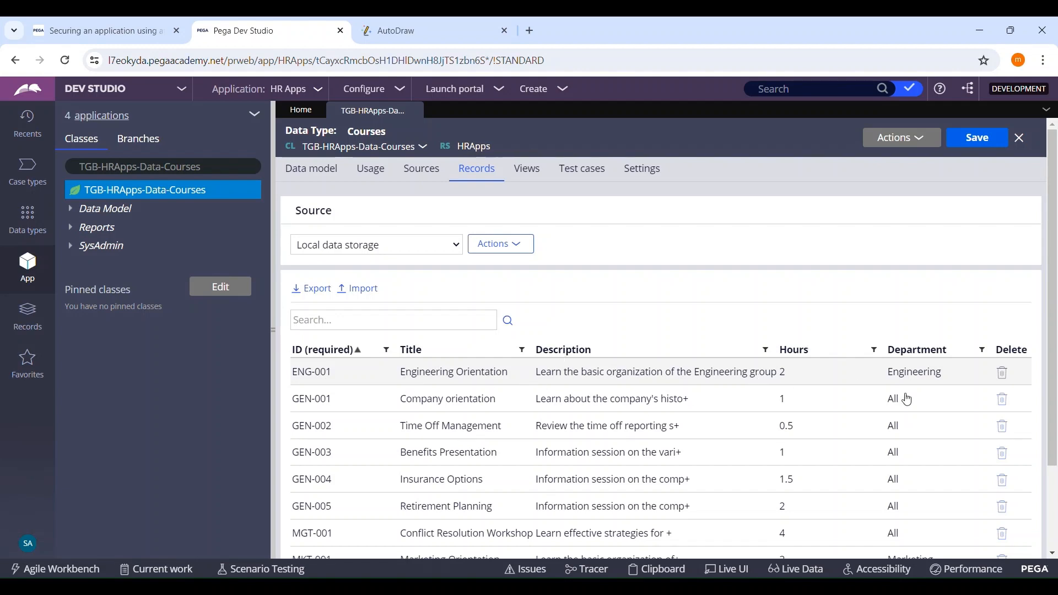
{"action": "left_click", "coordinate": [406, 30]}
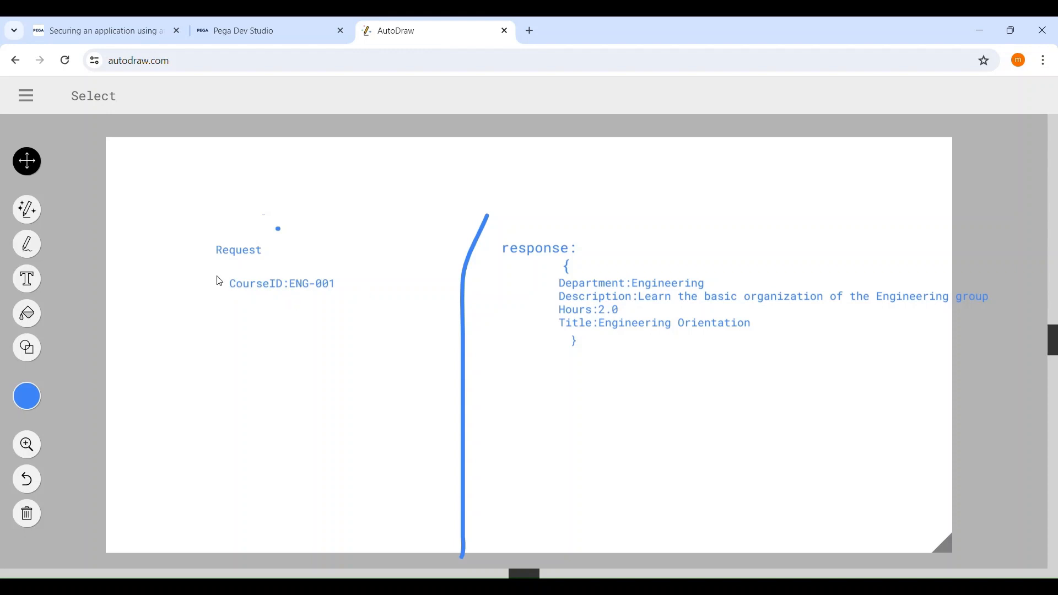
Step: Return to Dev Studio and start creating a Service REST rule in the TGB-HRApps-Data-Courses class
{"action": "left_click", "coordinate": [291, 30]}
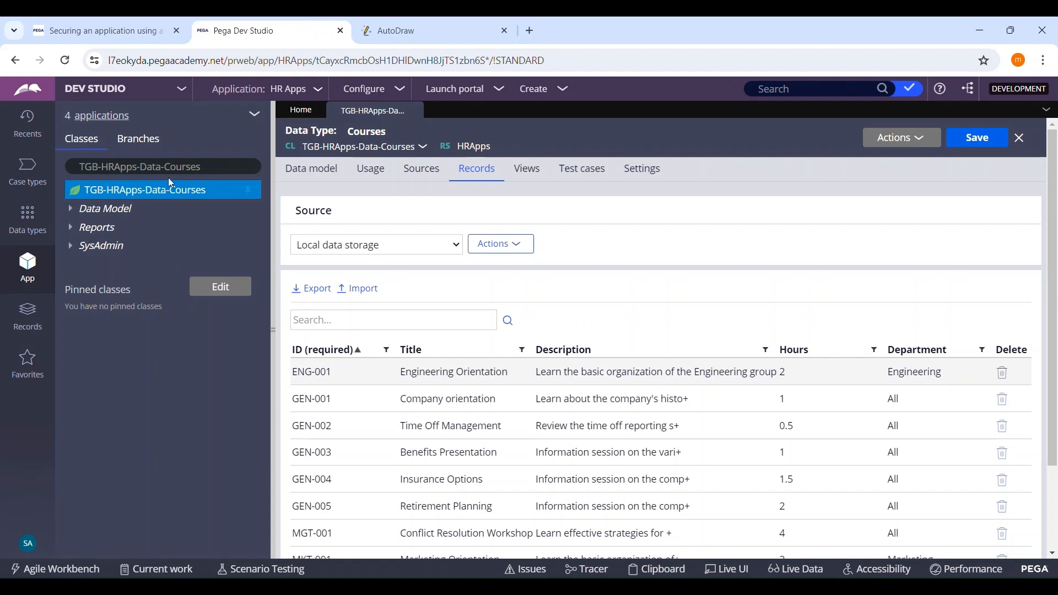
{"action": "right_click", "coordinate": [195, 193]}
{"action": "mouse_move", "coordinate": [172, 213]}
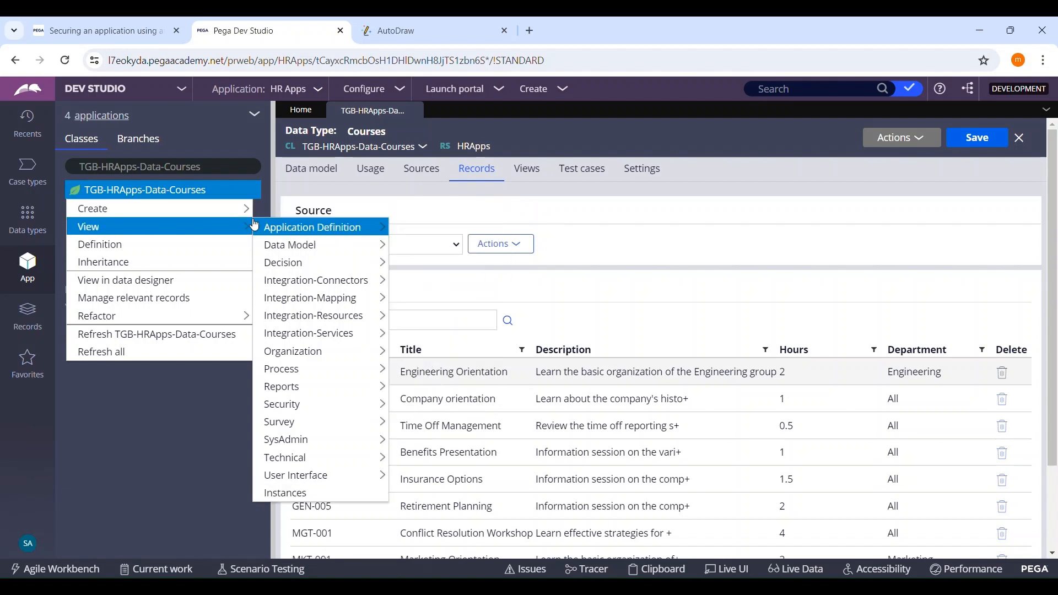
{"action": "mouse_move", "coordinate": [334, 322]}
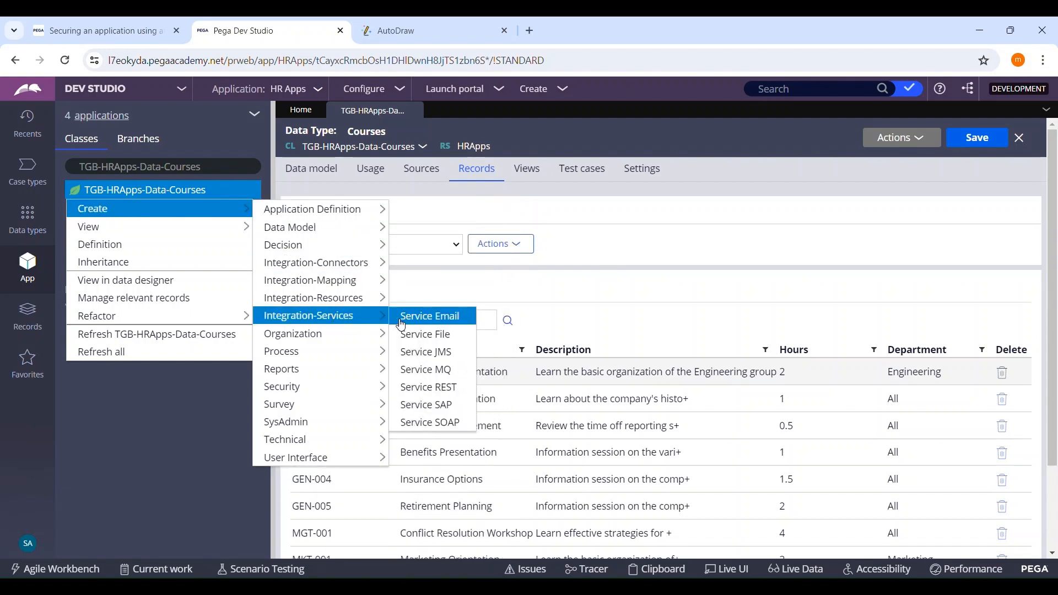
{"action": "left_click", "coordinate": [428, 387]}
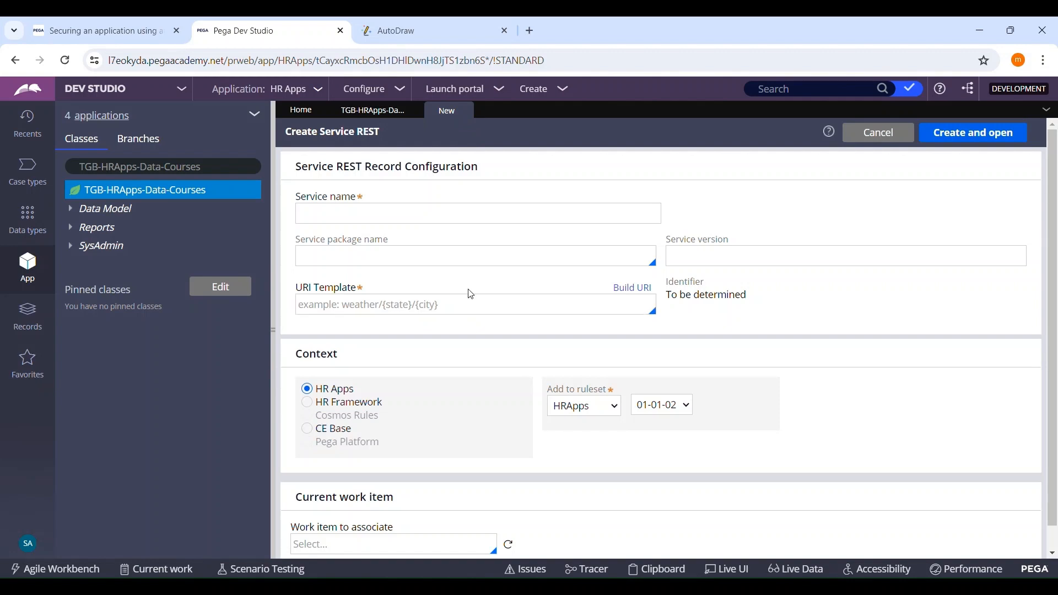
Step: Name the REST service GetCourseDetails
{"action": "left_click", "coordinate": [427, 221]}
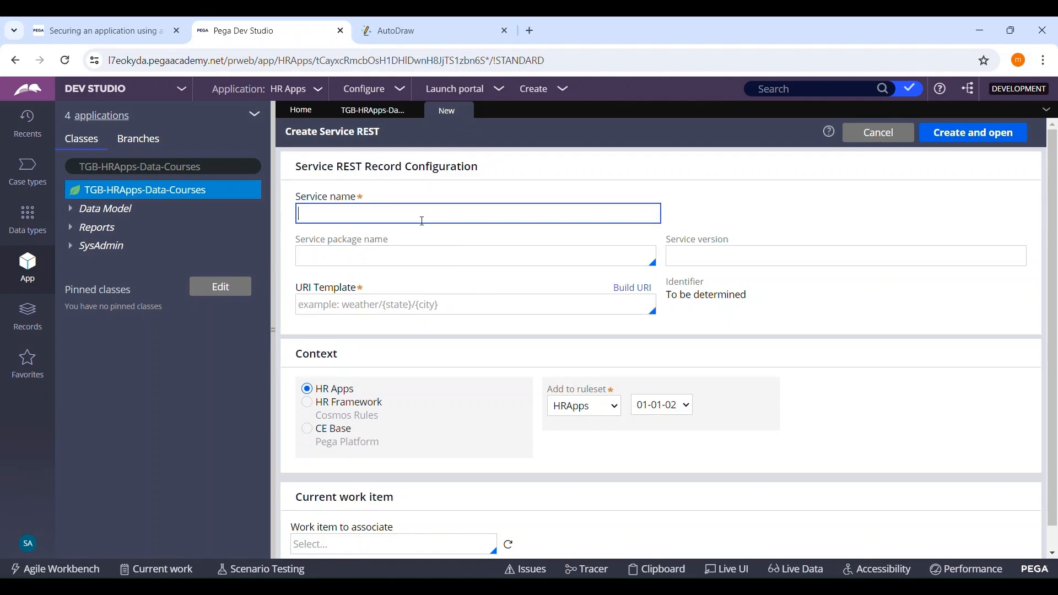
{"action": "type", "text": "Get"}
{"action": "type", "text": "CourseDetails"}
Step: Assign the service to the api service package and set its version to V1
{"action": "left_click", "coordinate": [414, 267]}
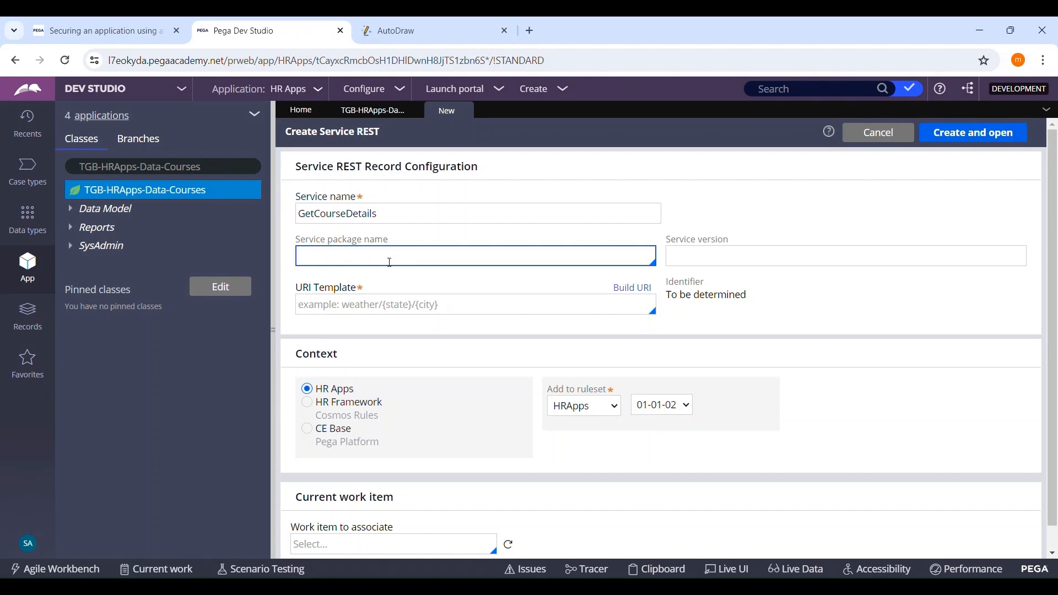
{"action": "left_click", "coordinate": [393, 260]}
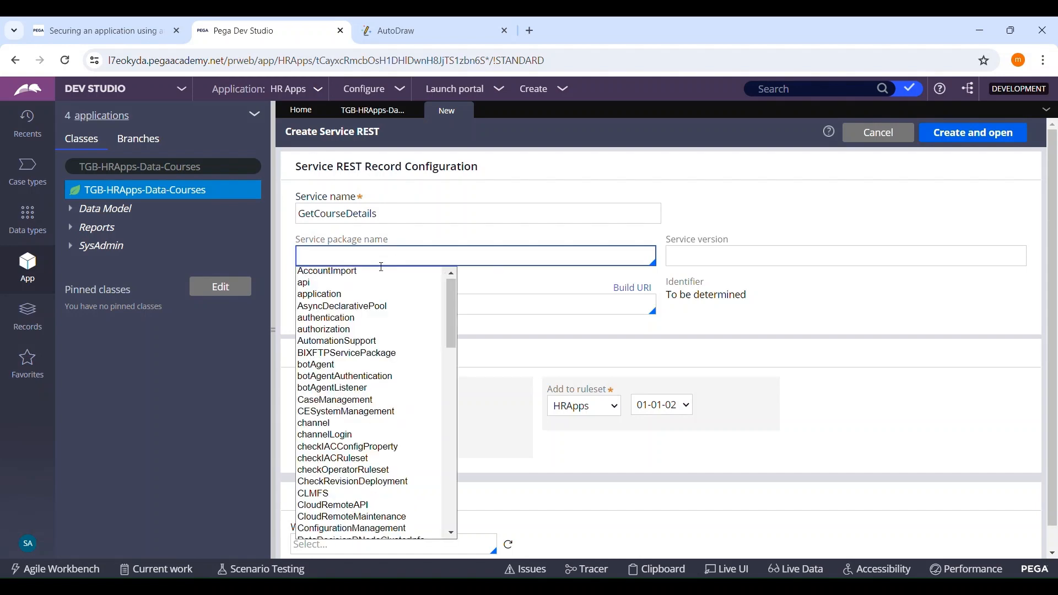
{"action": "left_click", "coordinate": [320, 283]}
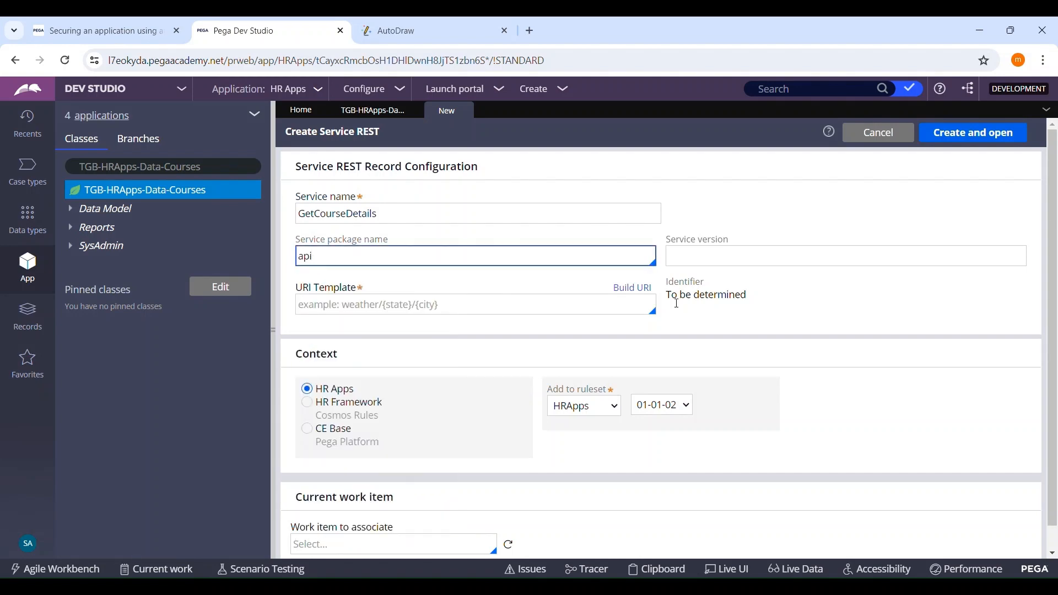
{"action": "left_click", "coordinate": [744, 264]}
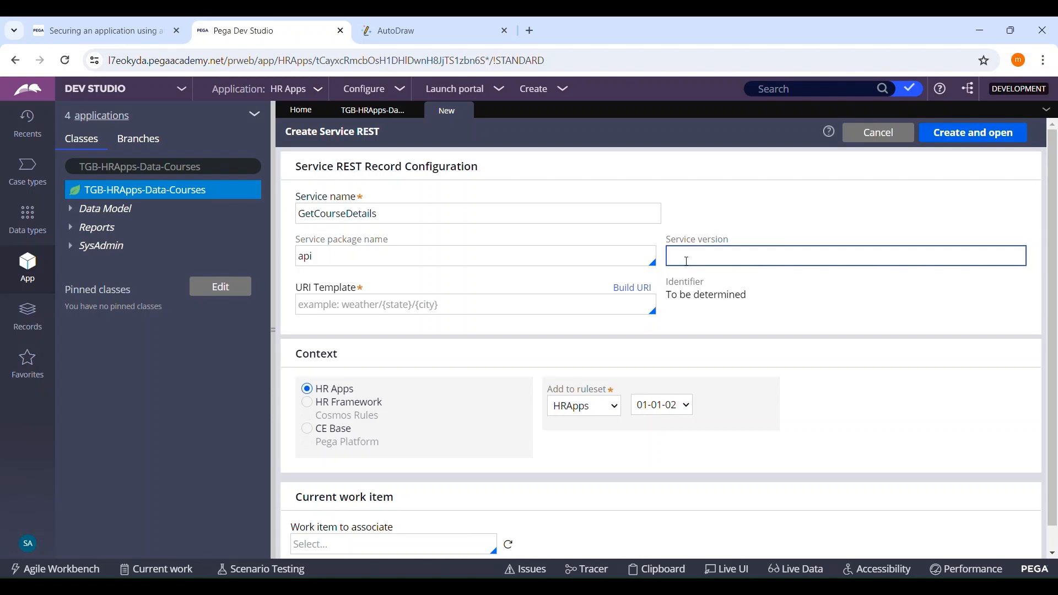
{"action": "type", "text": "V1"}
Step: Copy the service name into the URI template and extend it to GetCourseDetails/{
{"action": "left_click", "coordinate": [432, 308]}
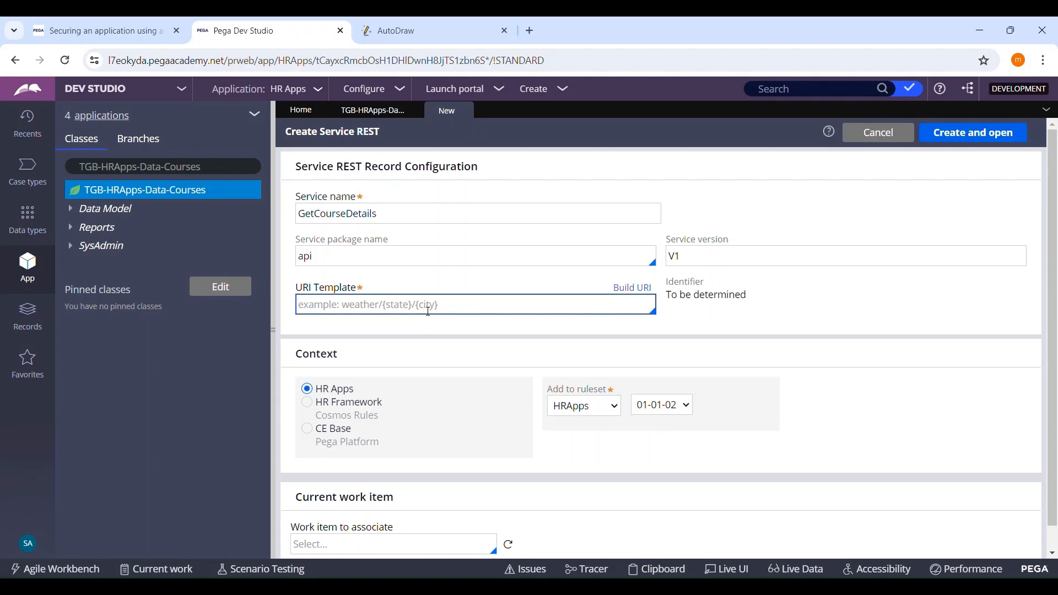
{"action": "left_click", "coordinate": [386, 217]}
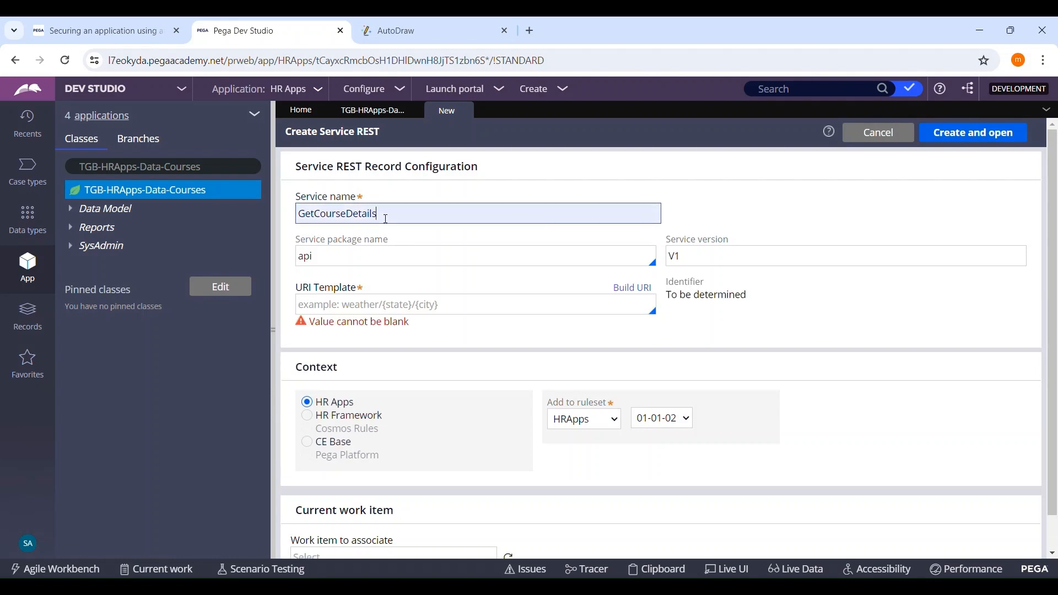
{"action": "double_click", "coordinate": [386, 218]}
{"action": "key", "text": "ctrl+c"}
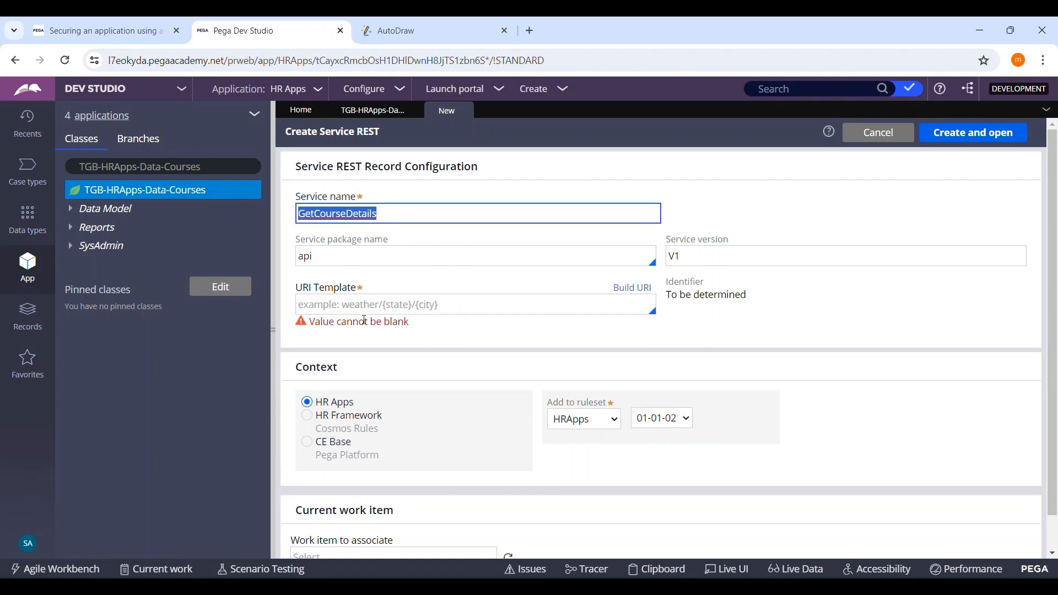
{"action": "left_click", "coordinate": [375, 306]}
{"action": "key", "text": "ctrl+v"}
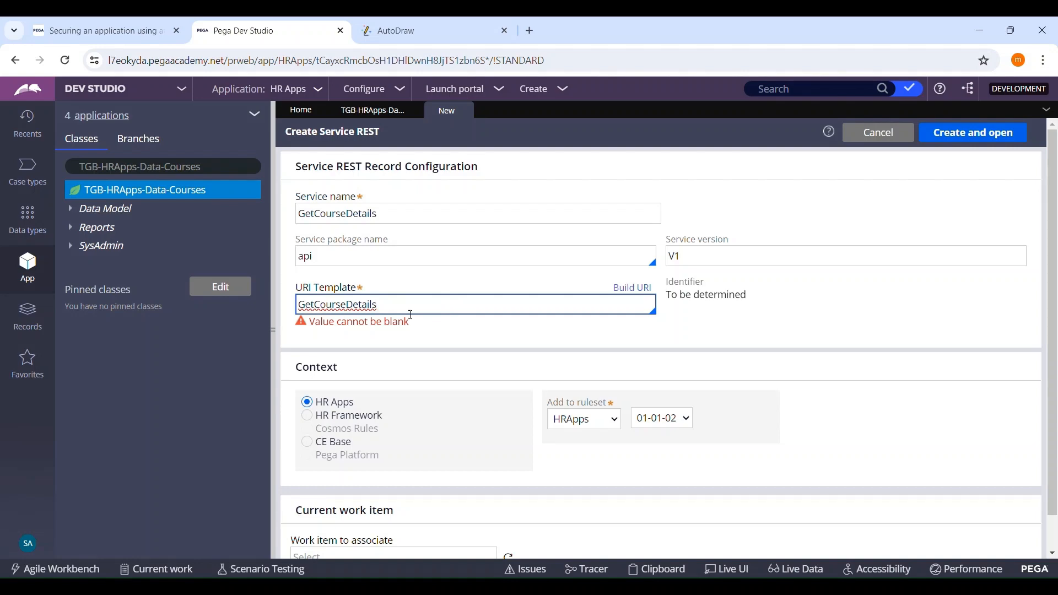
{"action": "type", "text": "/{"}
Step: Check the ID column in the Courses records and complete the URI template as GetCourseDetails/{CourseID}
{"action": "left_click", "coordinate": [374, 111]}
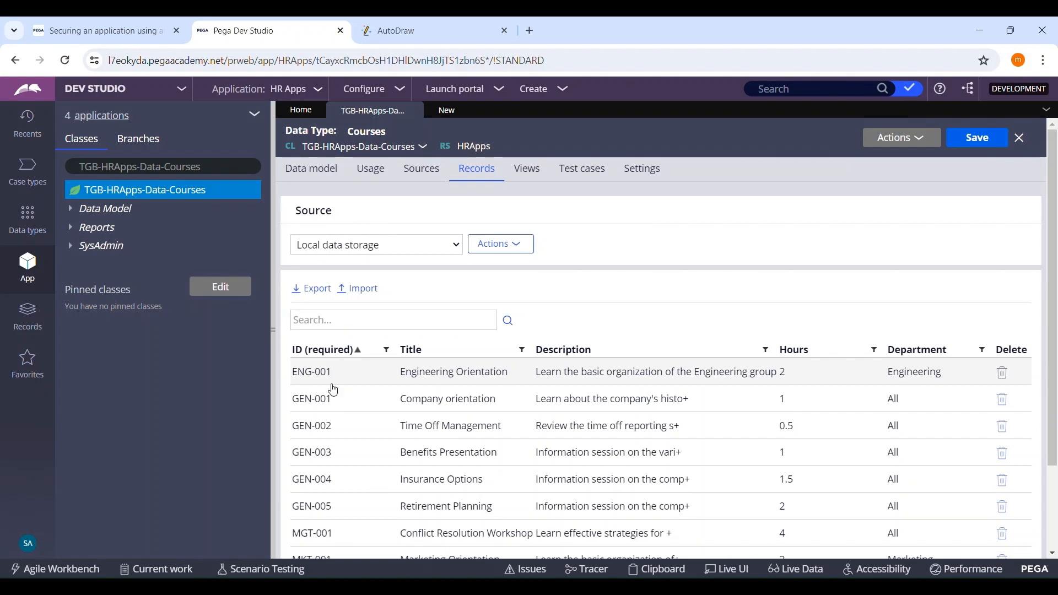
{"action": "left_click", "coordinate": [433, 110]}
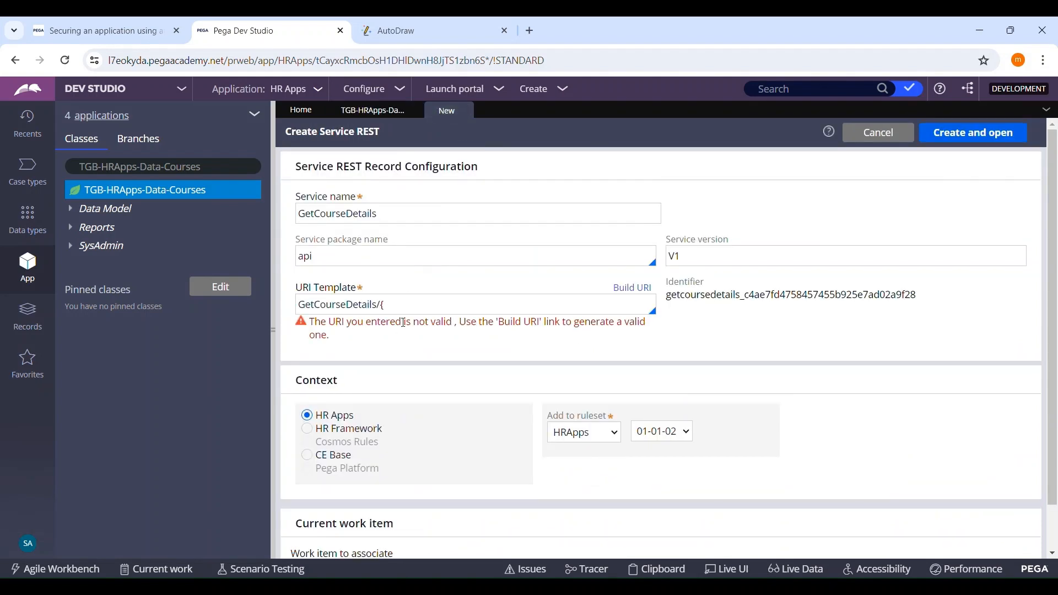
{"action": "left_click", "coordinate": [403, 309]}
{"action": "type", "text": "cOURSE"}
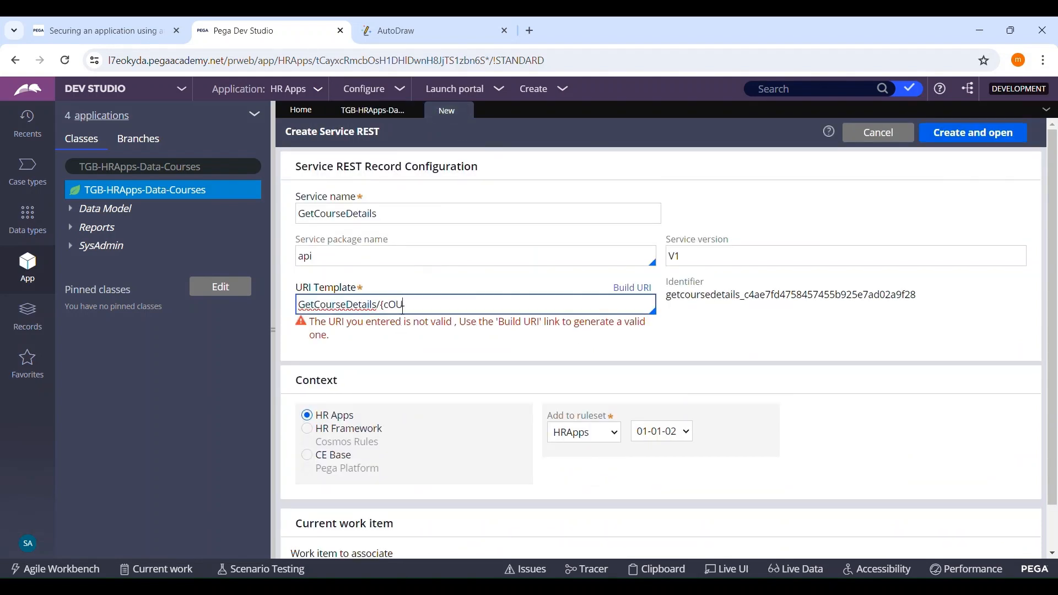
{"action": "key", "text": "BackSpace"}
{"action": "key", "text": "BackSpace"}
{"action": "key", "text": "BackSpace"}
{"action": "key", "text": "BackSpace"}
{"action": "key", "text": "BackSpace"}
{"action": "key", "text": "BackSpace"}
{"action": "type", "text": "CourseID}"}
Step: Review and submit the template's components in the URI builder, and try to create and open the service record
{"action": "left_click", "coordinate": [634, 289]}
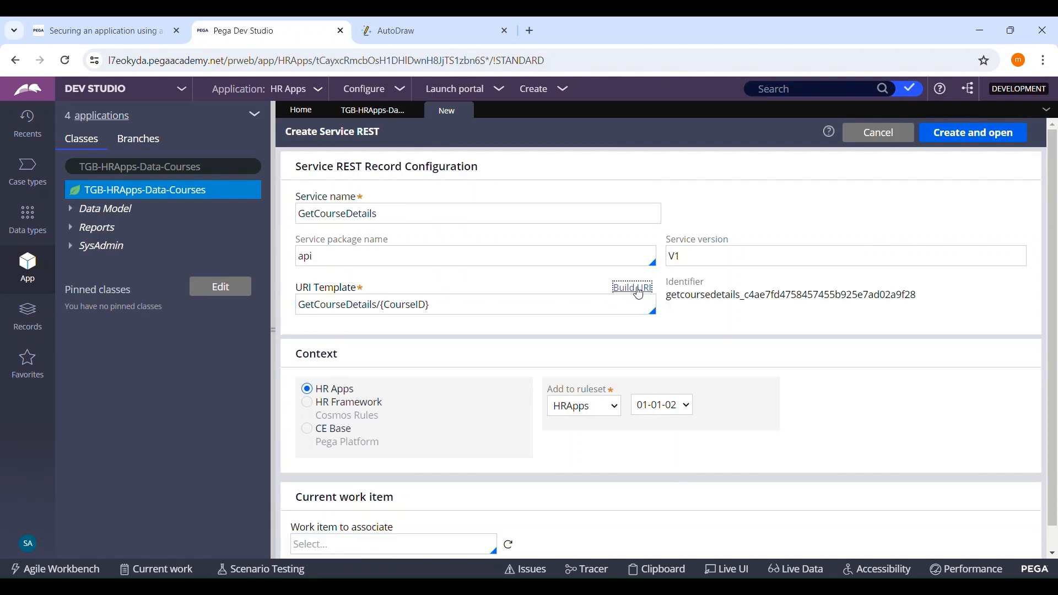
{"action": "left_click", "coordinate": [634, 288]}
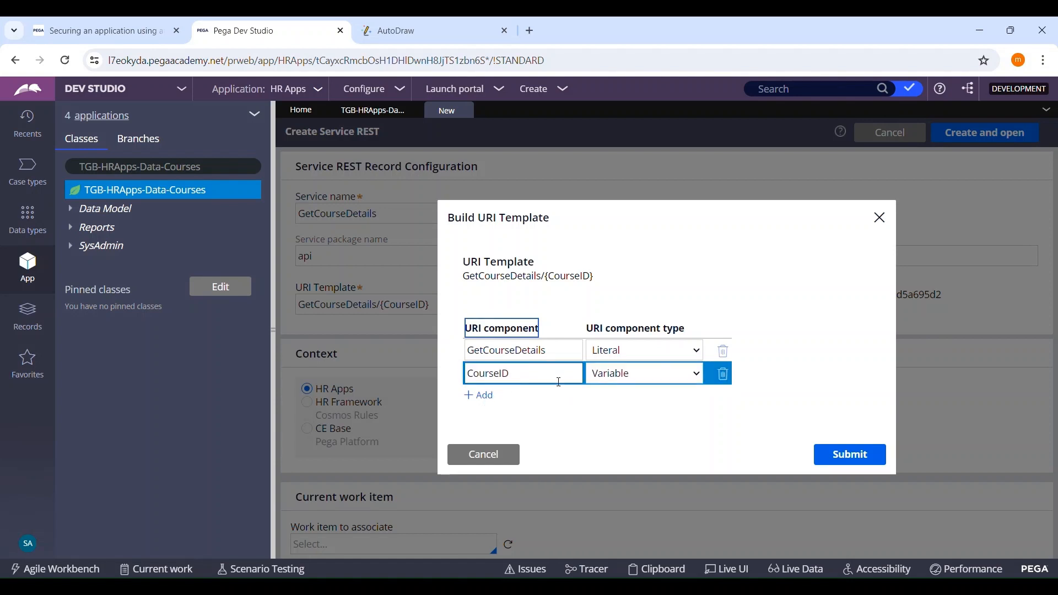
{"action": "left_click", "coordinate": [851, 457]}
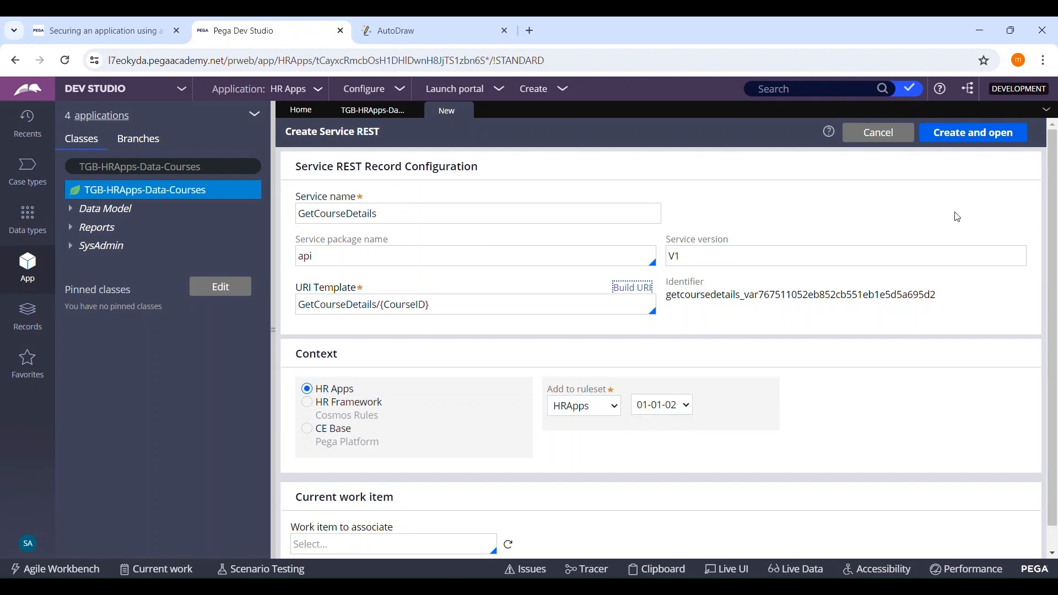
{"action": "left_click", "coordinate": [966, 136]}
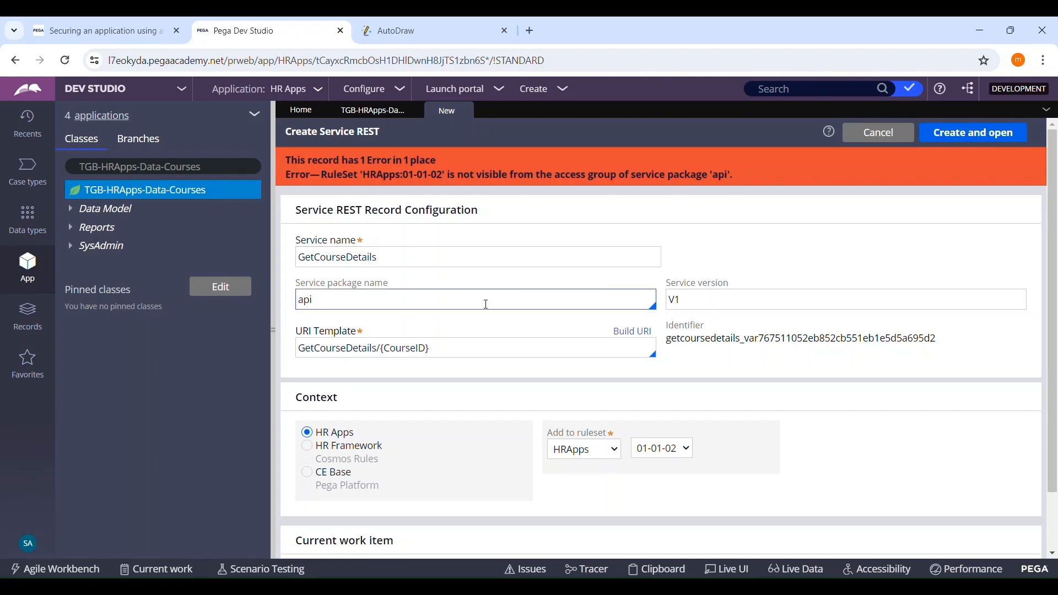
Step: List the Service Package instances from the Integration-Resources records
{"action": "double_click", "coordinate": [469, 307]}
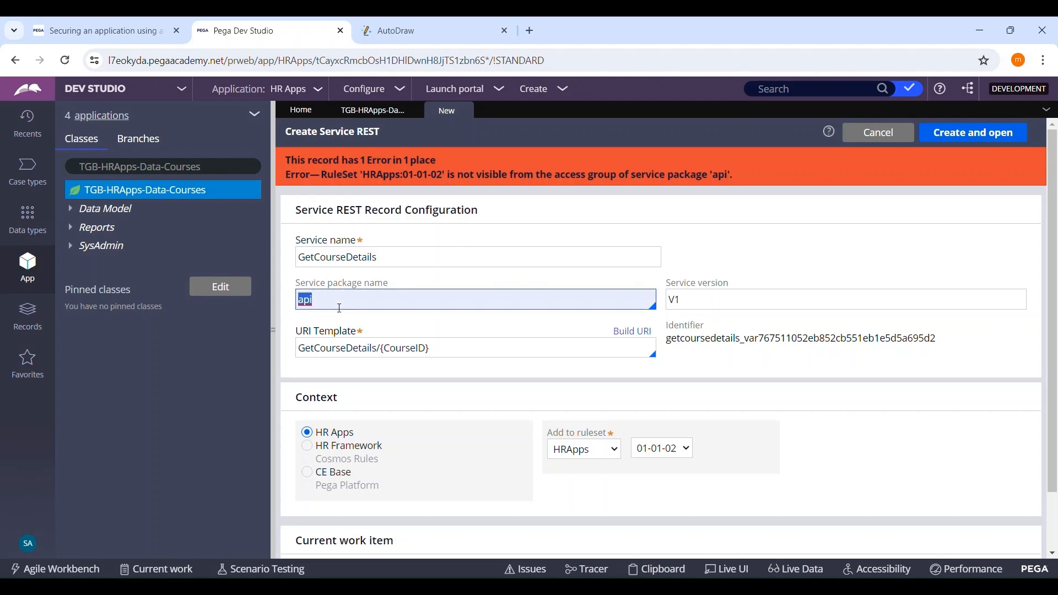
{"action": "left_click", "coordinate": [27, 316]}
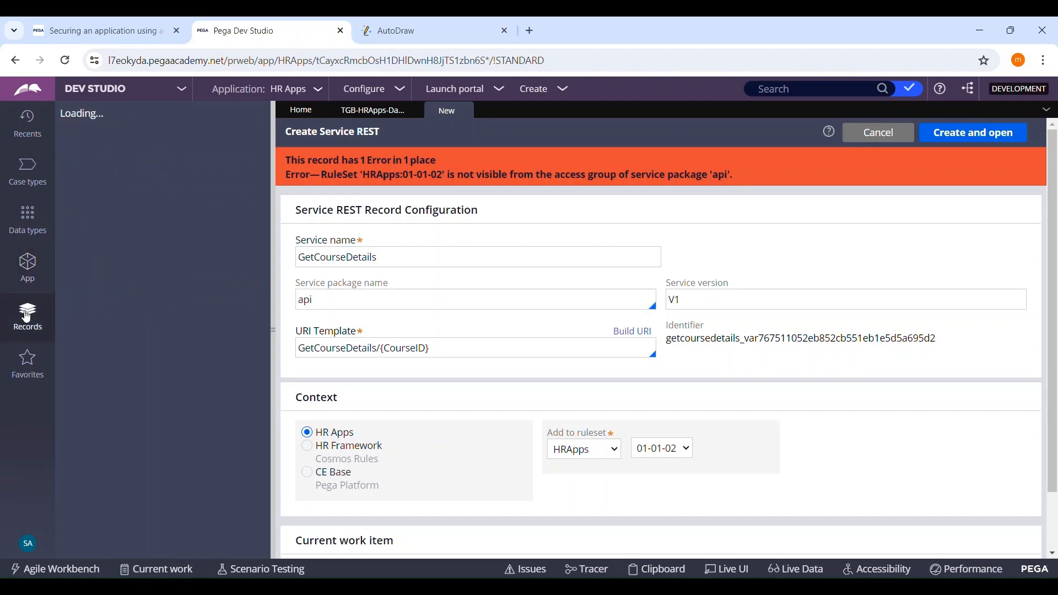
{"action": "left_click", "coordinate": [72, 238]}
{"action": "left_click", "coordinate": [144, 368]}
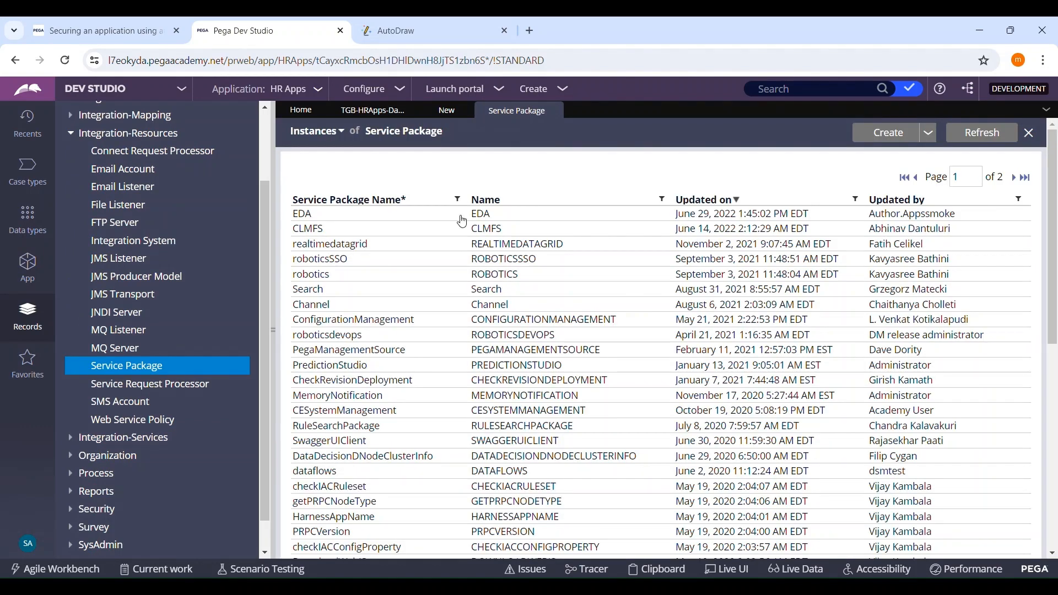
Step: Filter the service package names by API and open the api package
{"action": "left_click", "coordinate": [460, 199]}
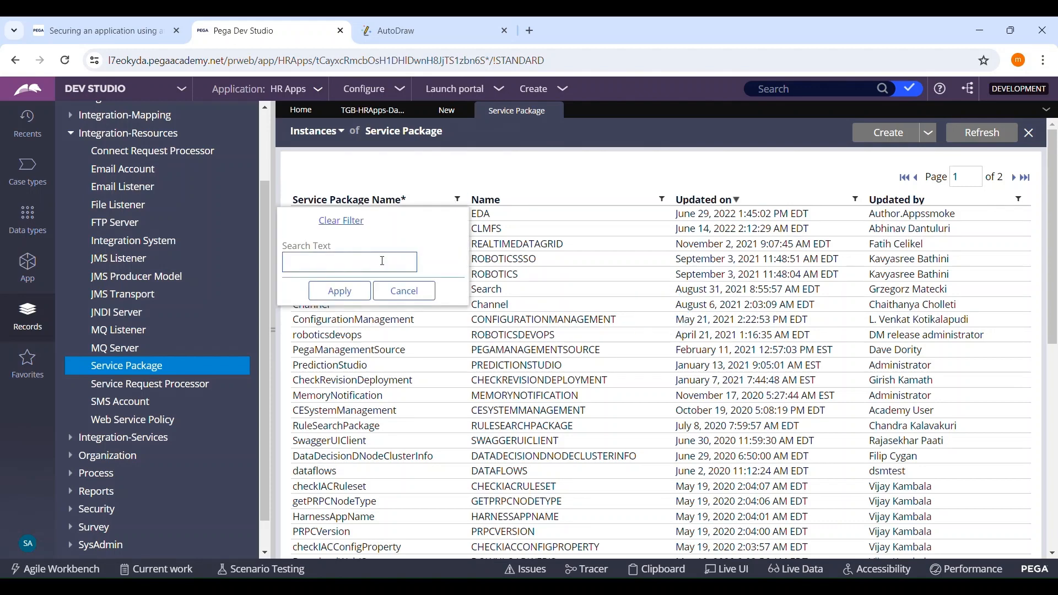
{"action": "left_click", "coordinate": [379, 265]}
{"action": "type", "text": "API"}
{"action": "left_click", "coordinate": [341, 291]}
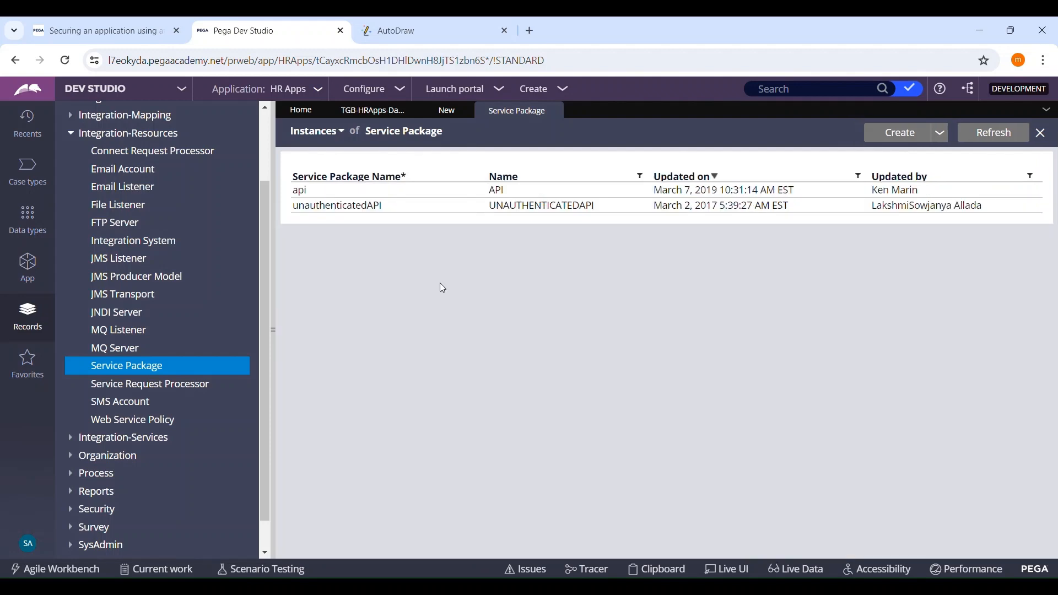
{"action": "left_click", "coordinate": [488, 191]}
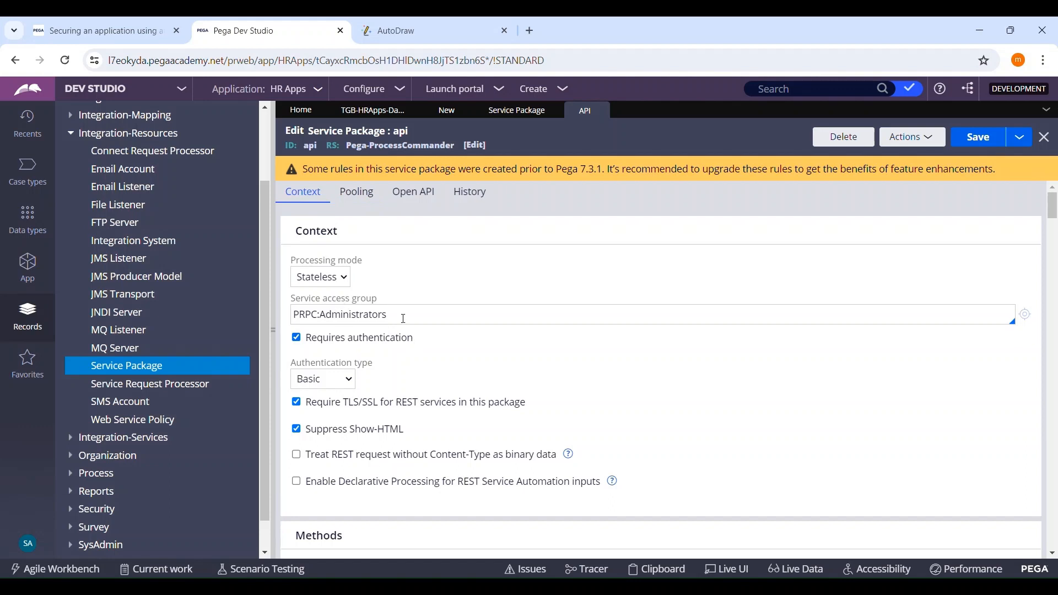
Step: Open the current operator's record and compare its access groups with the api package's service access group and the new service's ruleset
{"action": "left_click", "coordinate": [409, 327]}
{"action": "left_click", "coordinate": [38, 547]}
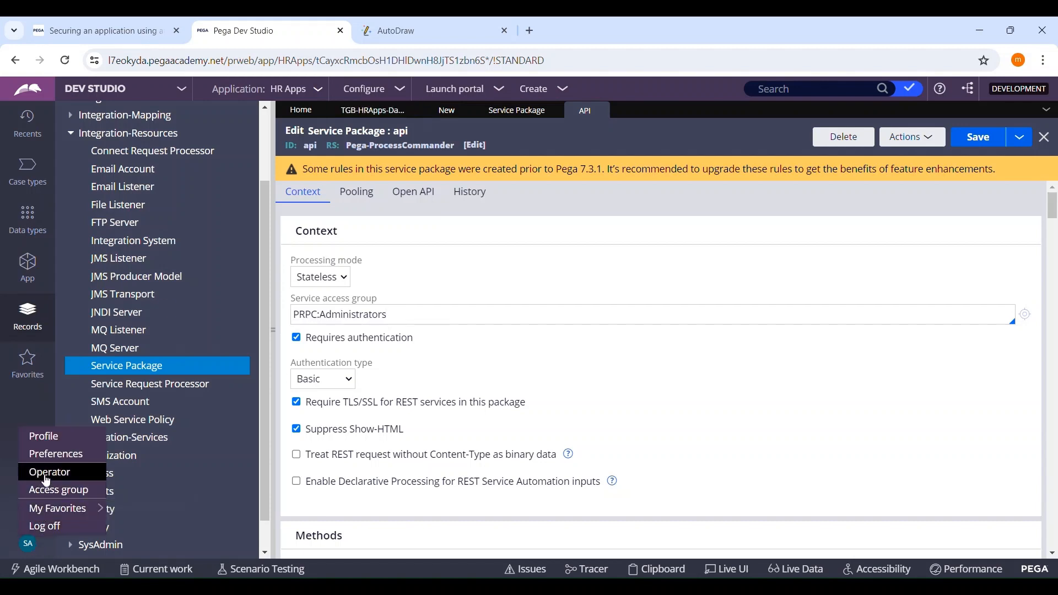
{"action": "left_click", "coordinate": [48, 473]}
{"action": "left_click", "coordinate": [441, 111]}
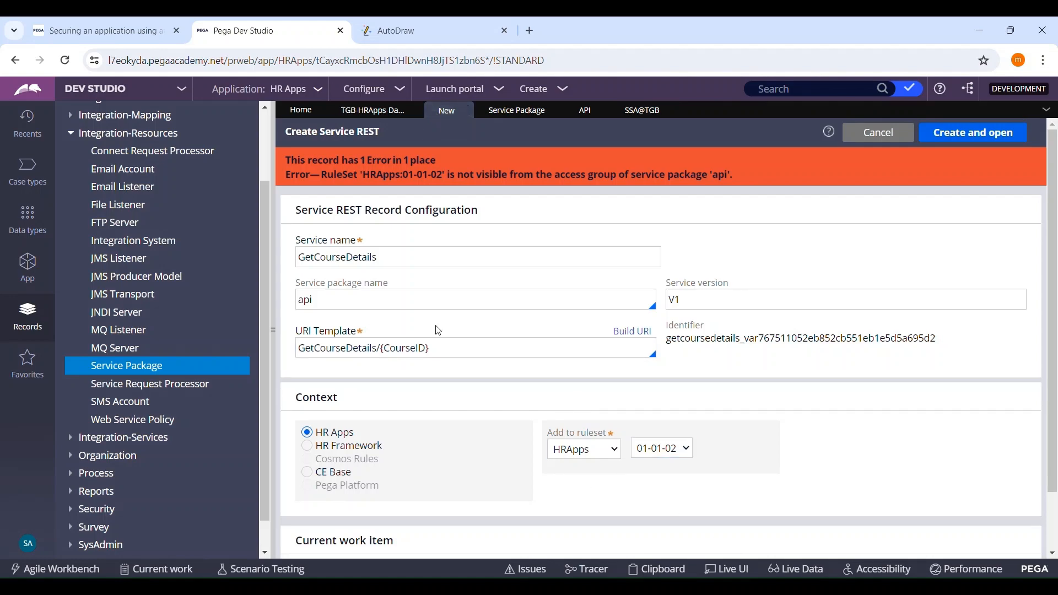
{"action": "left_click", "coordinate": [577, 118]}
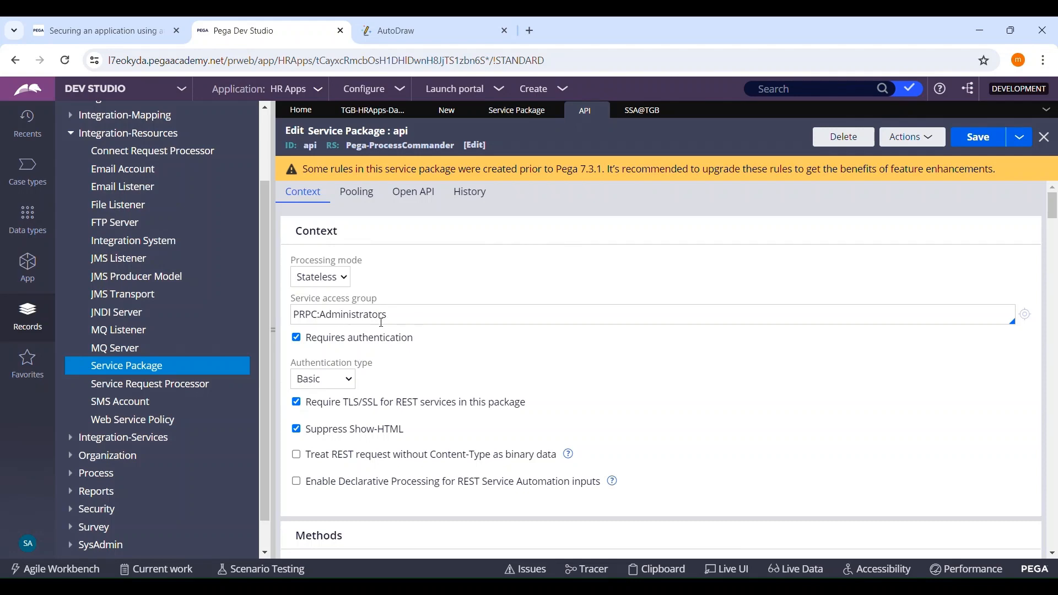
{"action": "left_click", "coordinate": [447, 110]}
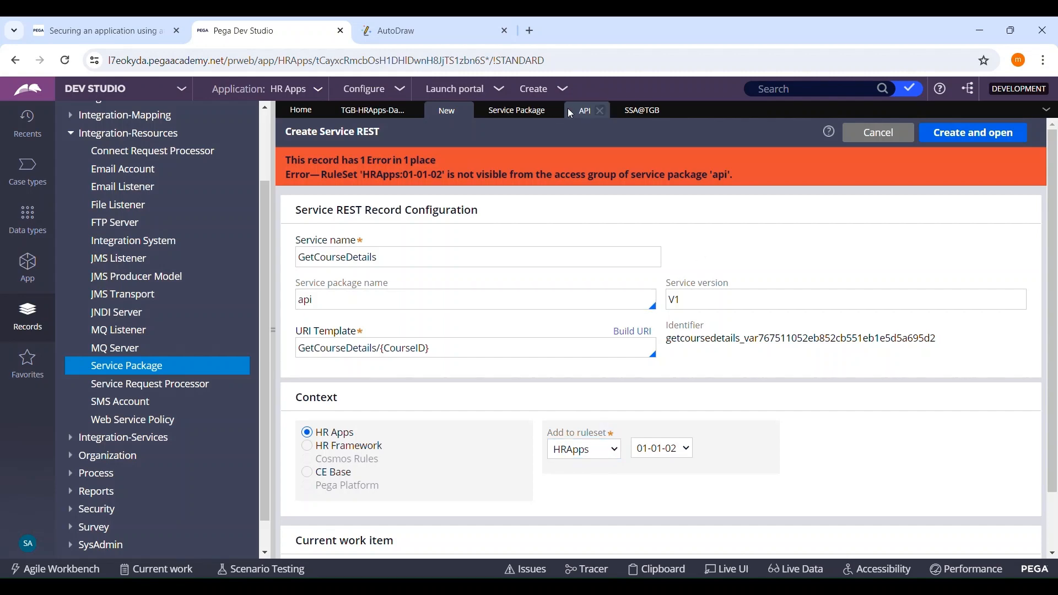
{"action": "left_click", "coordinate": [639, 110]}
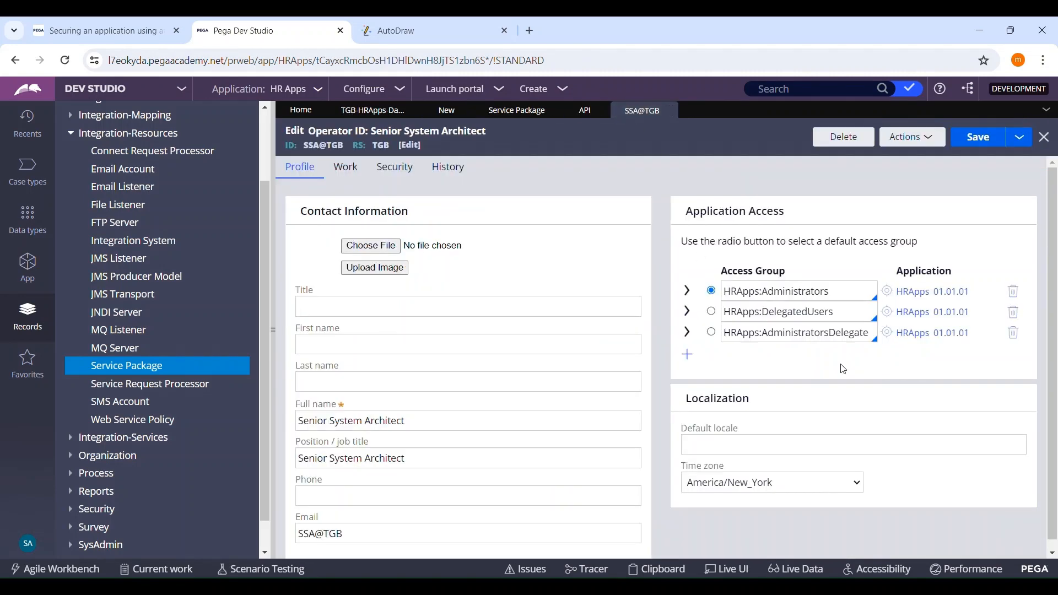
Step: Start saving the api service package as a new service package
{"action": "double_click", "coordinate": [840, 298]}
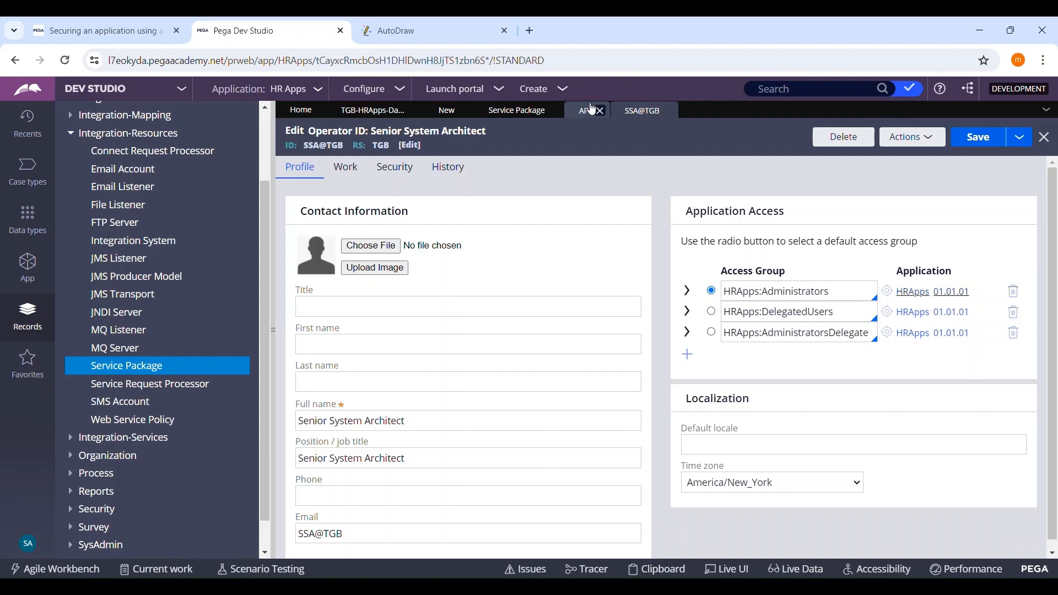
{"action": "left_click", "coordinate": [585, 110]}
{"action": "left_click", "coordinate": [1024, 138]}
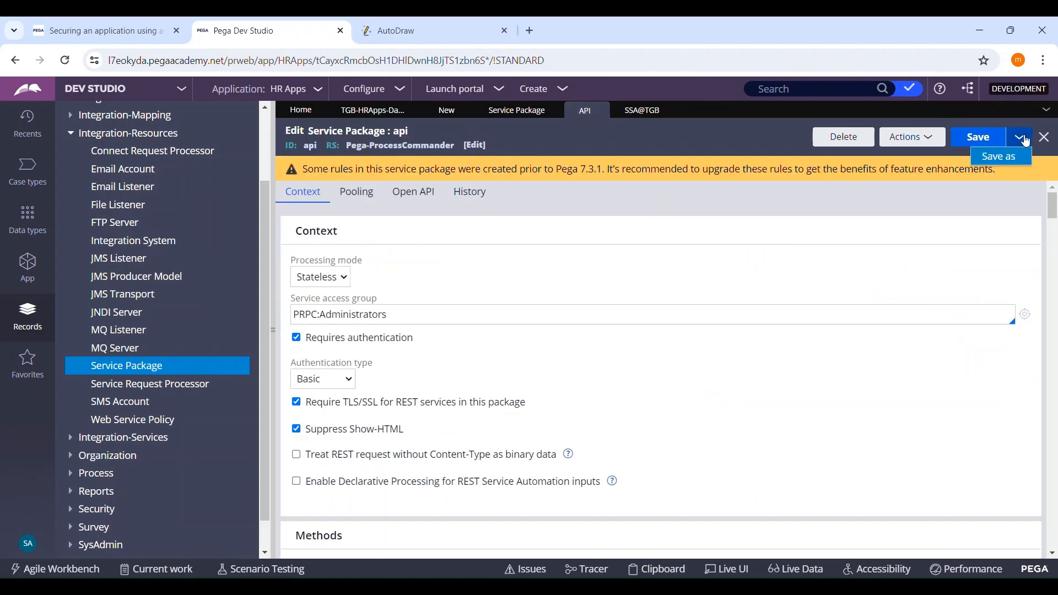
{"action": "left_click", "coordinate": [1000, 159]}
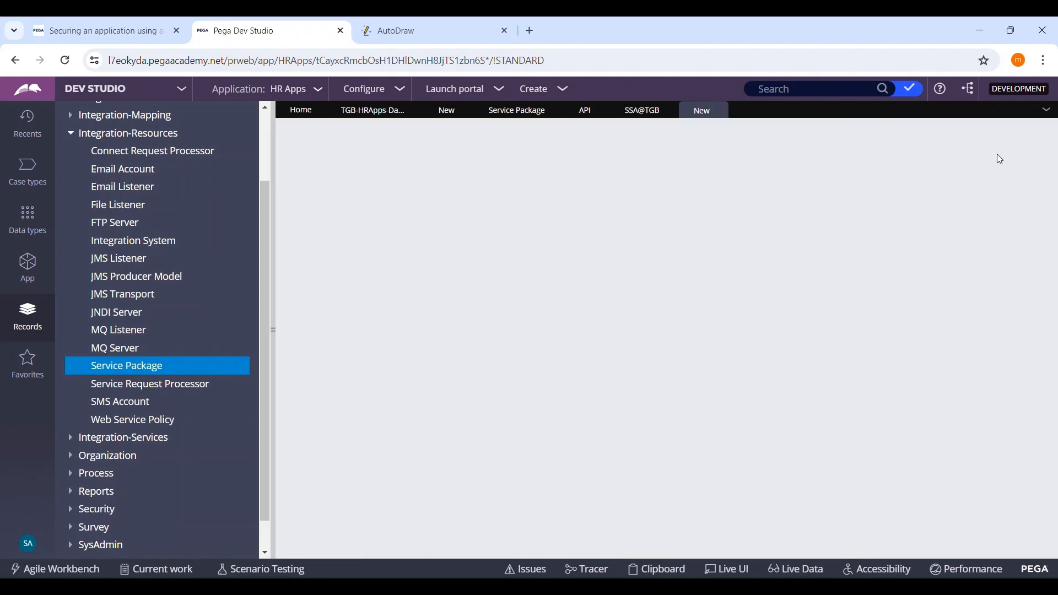
{"action": "left_click", "coordinate": [585, 110]}
{"action": "left_click", "coordinate": [700, 116]}
{"action": "left_click", "coordinate": [594, 111]}
{"action": "left_click", "coordinate": [702, 110]}
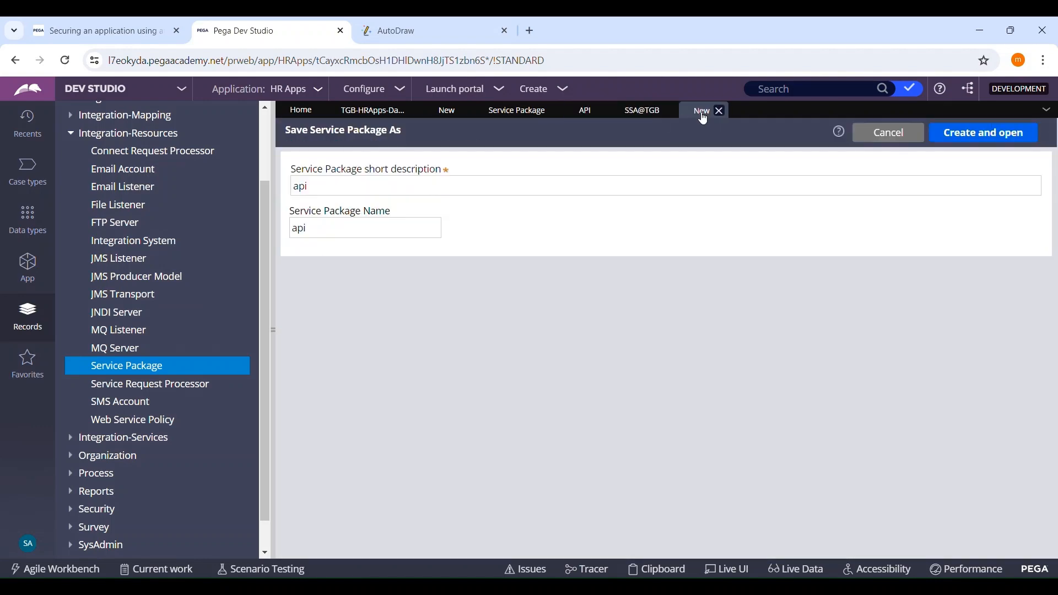
Step: Set the new service package's short description to CourseDetails
{"action": "left_click", "coordinate": [417, 193]}
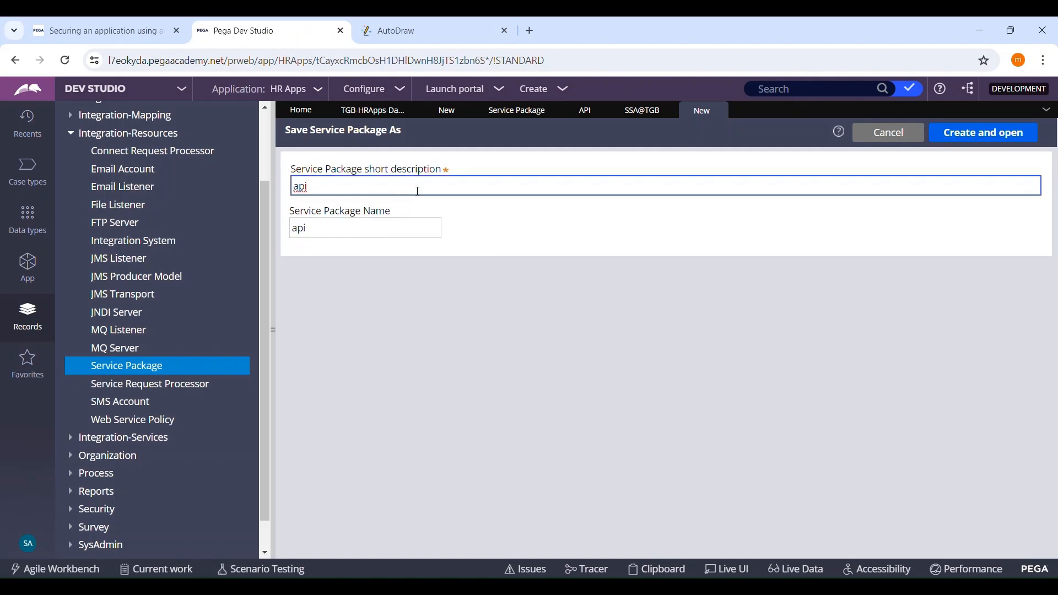
{"action": "key", "text": "ctrl+a"}
{"action": "key", "text": "BackSpace"}
{"action": "type", "text": "S"}
{"action": "key", "text": "BackSpace"}
{"action": "type", "text": "CourseDetails"}
{"action": "key", "text": "Tab"}
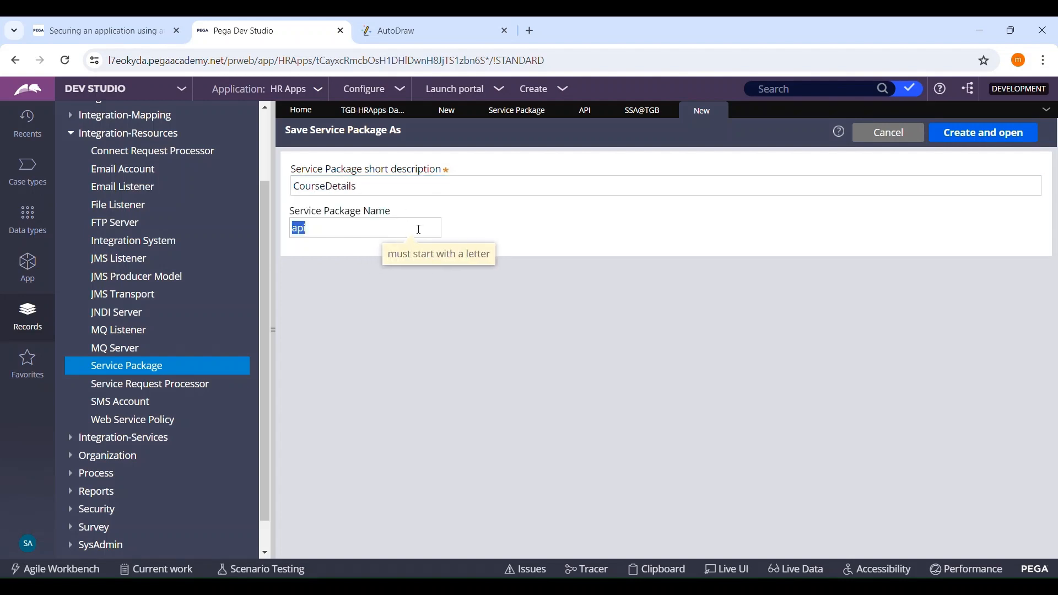
Step: Set the Service Package Name to CourseDetails, and create and open the package
{"action": "key", "text": "BackSpace"}
{"action": "type", "text": "CourseDetails"}
{"action": "left_click", "coordinate": [956, 138]}
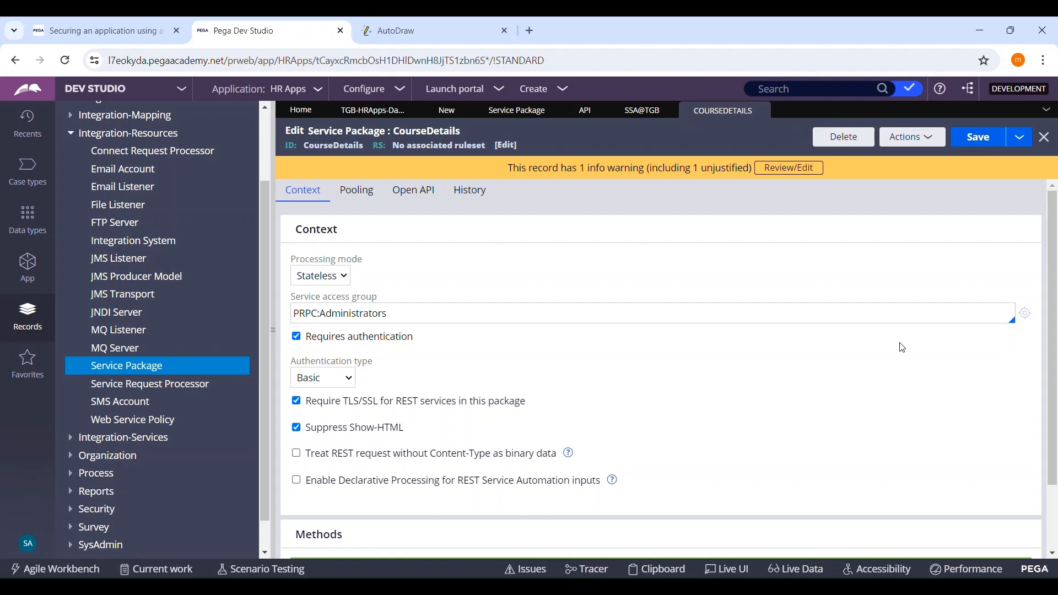
Step: Set the CourseDetails package's service access group to the operator's default, HRApps:Administrators, and save the package
{"action": "left_click", "coordinate": [642, 110]}
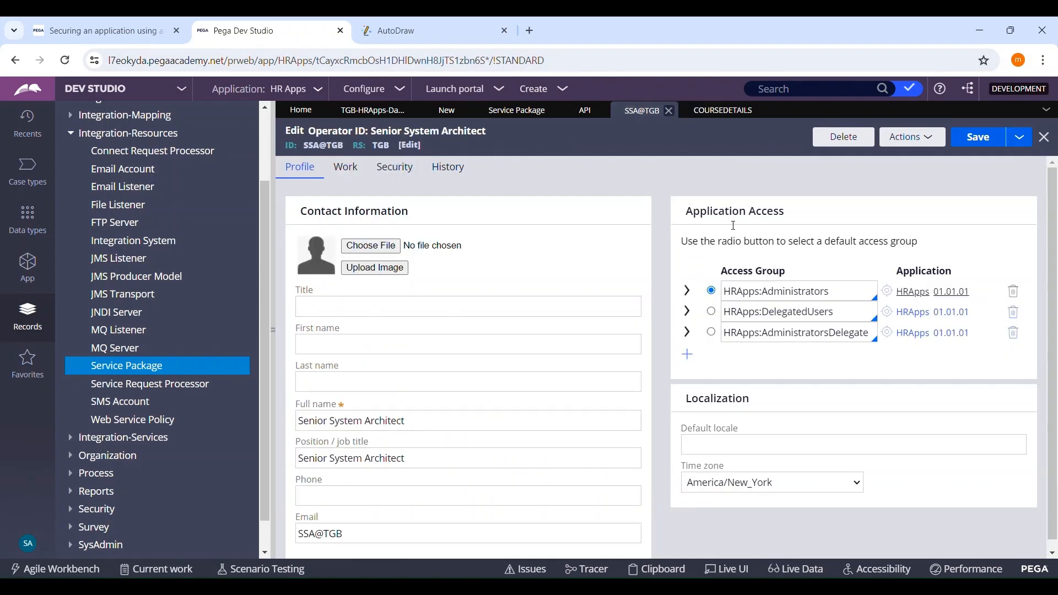
{"action": "double_click", "coordinate": [847, 296]}
{"action": "triple_click", "coordinate": [846, 296]}
{"action": "key", "text": "ctrl+c"}
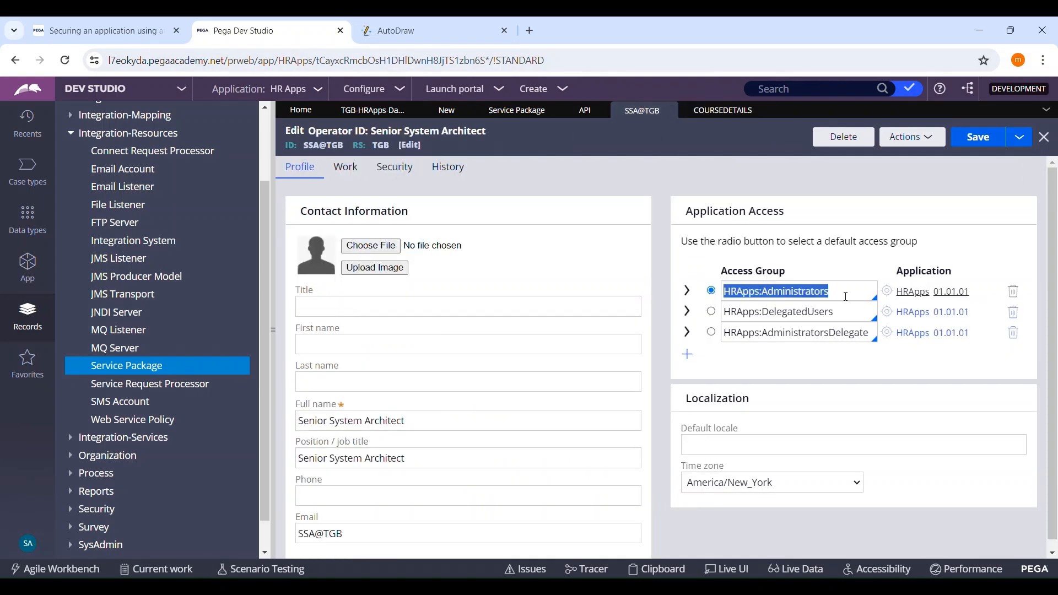
{"action": "left_click", "coordinate": [723, 110]}
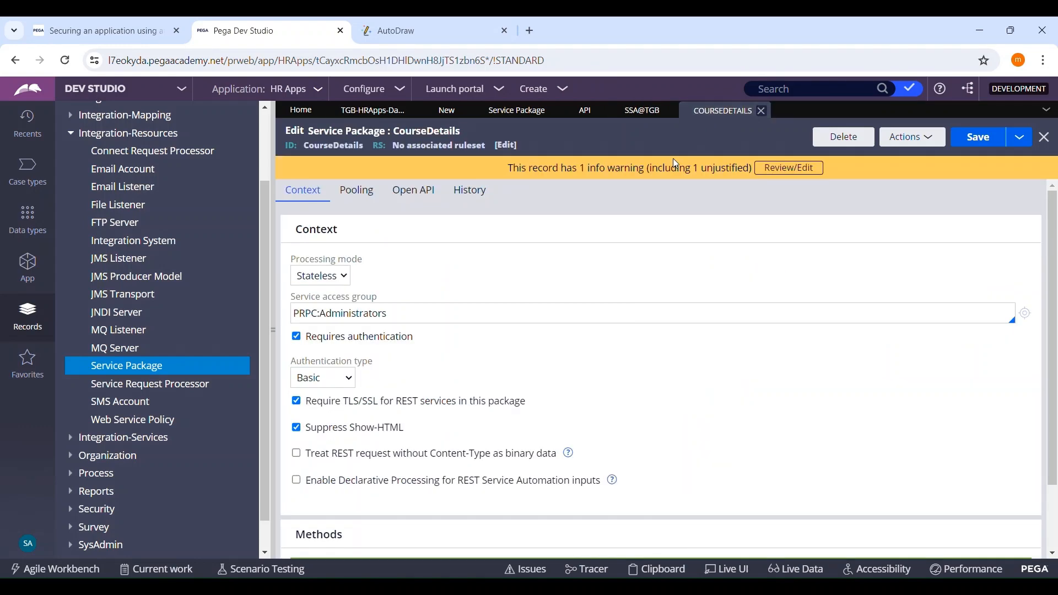
{"action": "double_click", "coordinate": [416, 317]}
{"action": "triple_click", "coordinate": [416, 317]}
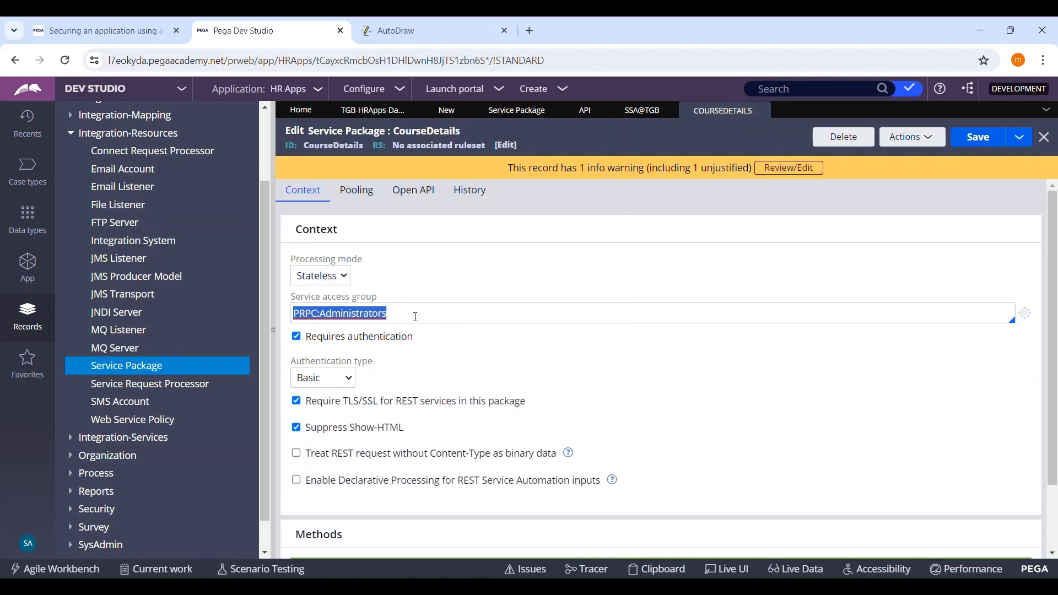
{"action": "key", "text": "BackSpace"}
{"action": "key", "text": "ctrl+v"}
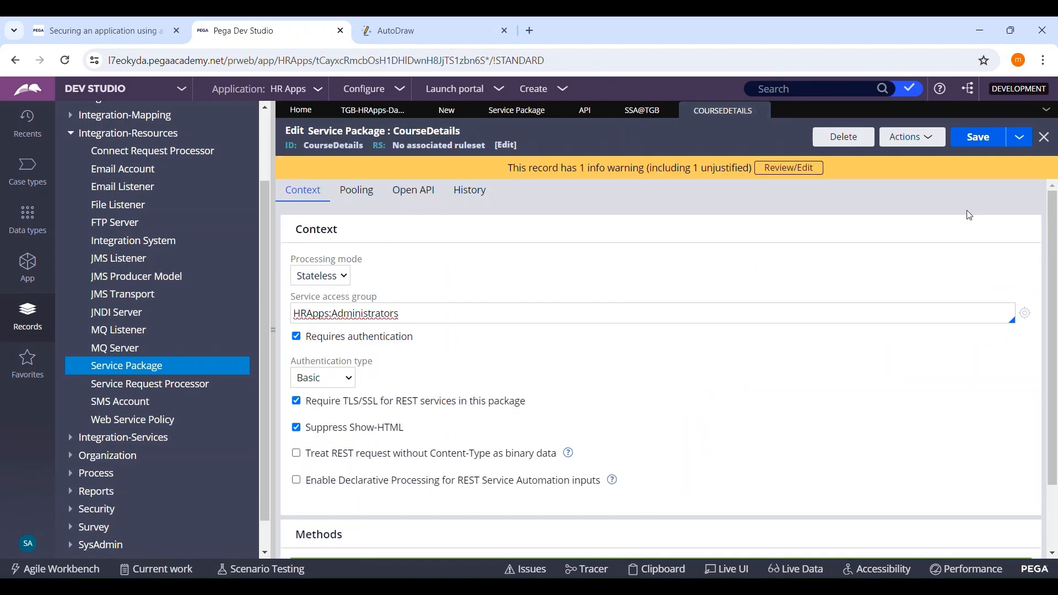
{"action": "left_click", "coordinate": [980, 137]}
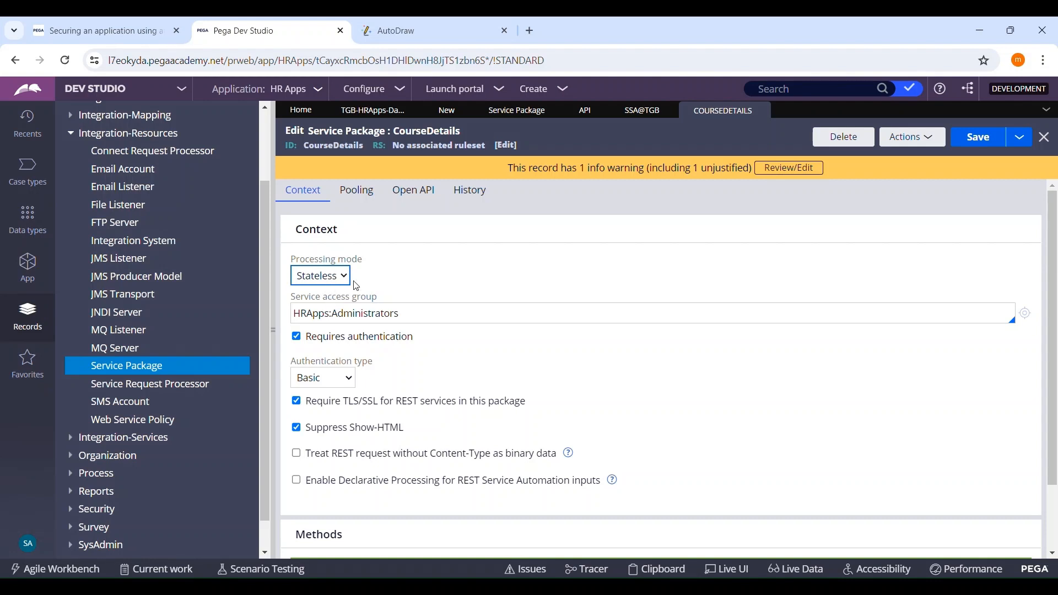
Step: Review the CourseDetails package's processing mode, authentication, TLS/SSL options and methods
{"action": "left_click", "coordinate": [404, 273]}
{"action": "scroll", "coordinate": [510, 293], "scroll_direction": "down", "scroll_amount": 2}
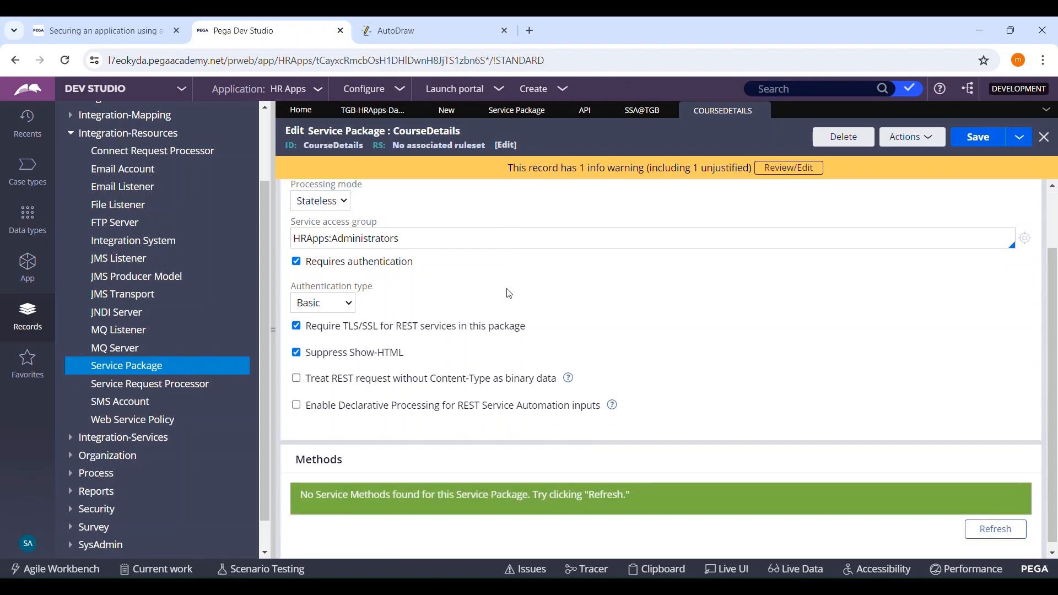
{"action": "scroll", "coordinate": [331, 296], "scroll_direction": "up", "scroll_amount": 2}
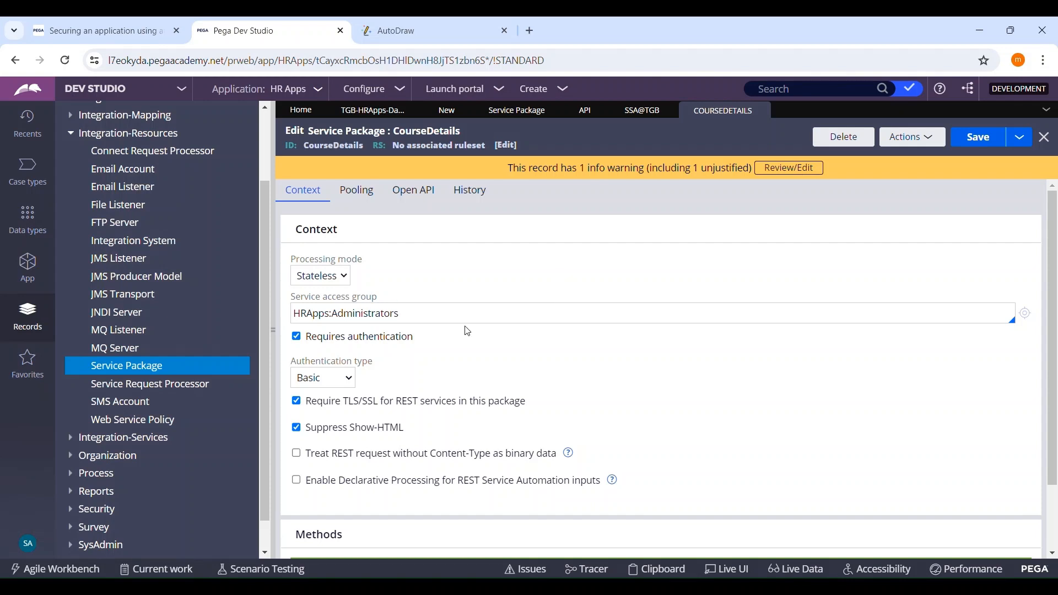
{"action": "scroll", "coordinate": [511, 280], "scroll_direction": "down", "scroll_amount": 2}
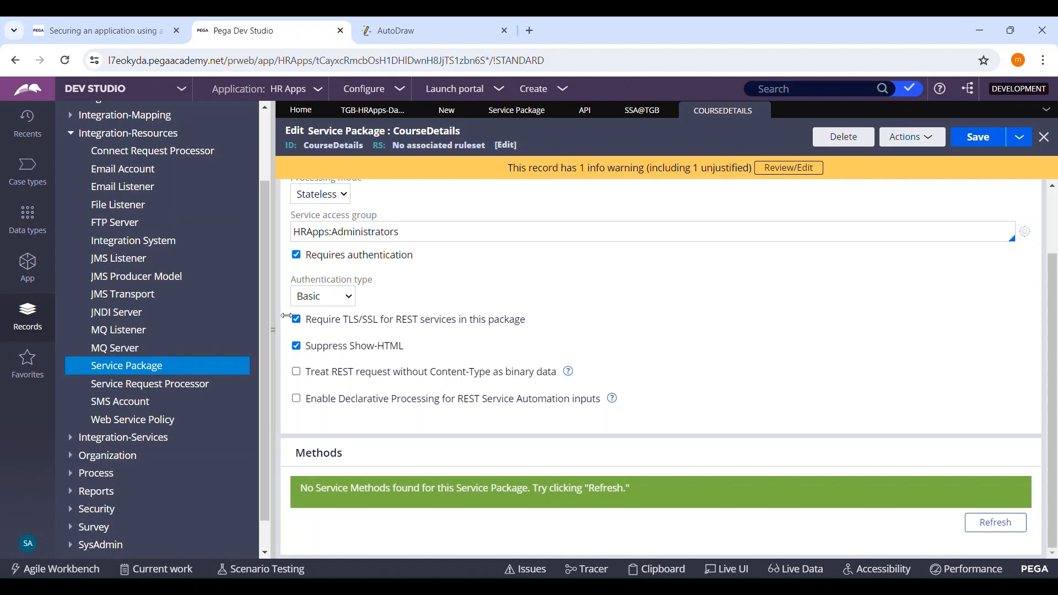
{"action": "scroll", "coordinate": [613, 338], "scroll_direction": "up", "scroll_amount": 2}
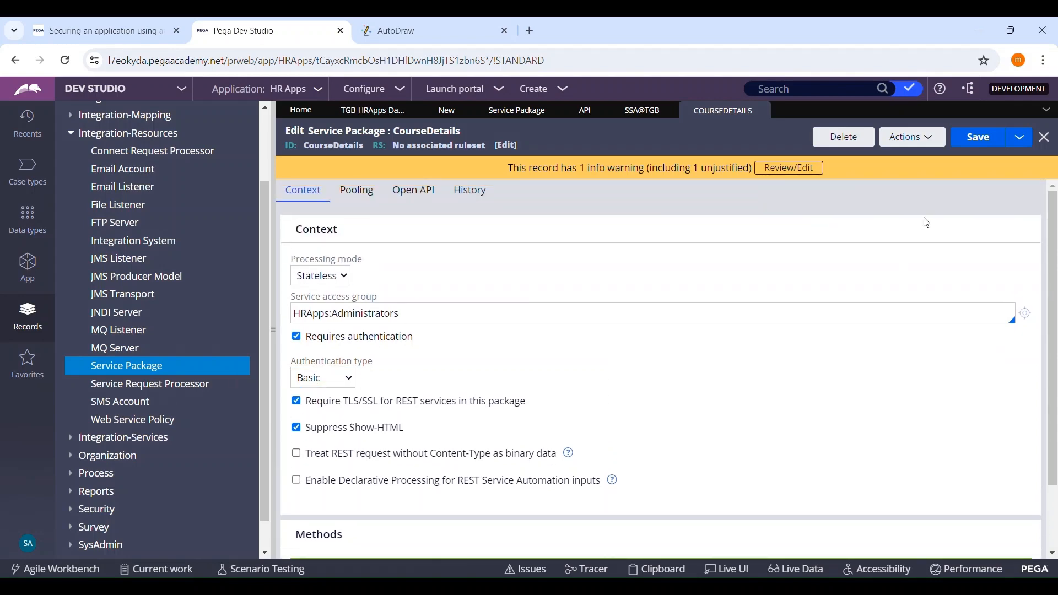
Step: Set the GetCourseDetails service's package to CourseDetails, and create and open the Service REST record
{"action": "left_click", "coordinate": [449, 110]}
{"action": "left_click", "coordinate": [347, 302]}
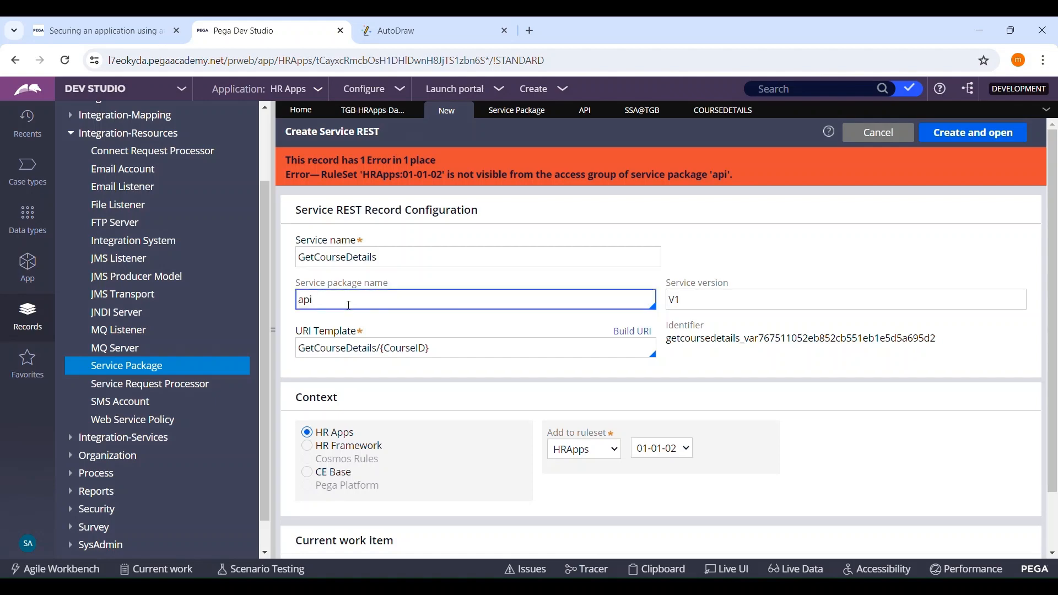
{"action": "key", "text": "BackSpace"}
{"action": "key", "text": "BackSpace"}
{"action": "key", "text": "BackSpace"}
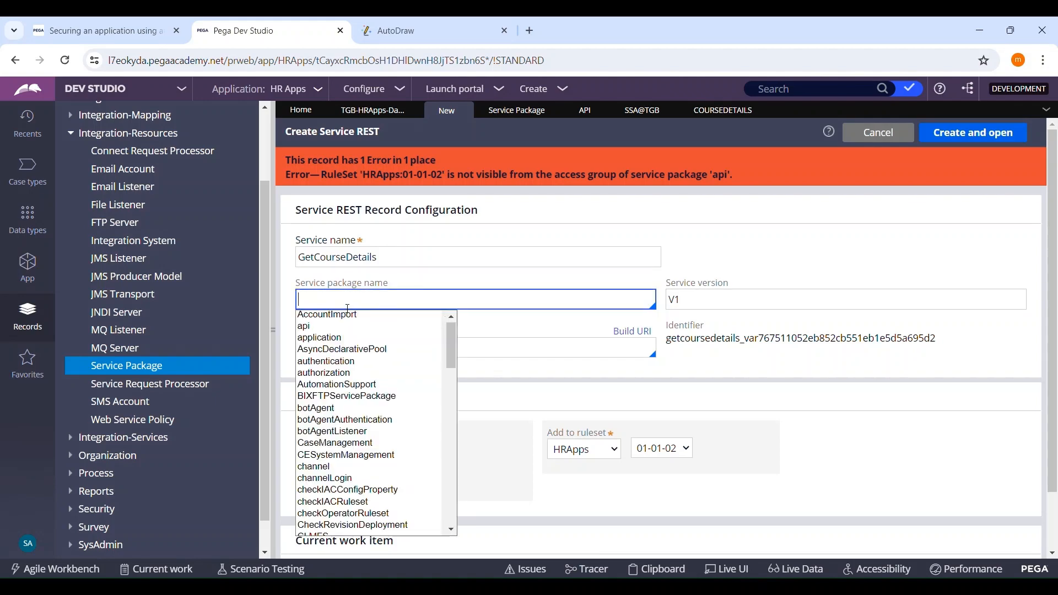
{"action": "left_click", "coordinate": [714, 111]}
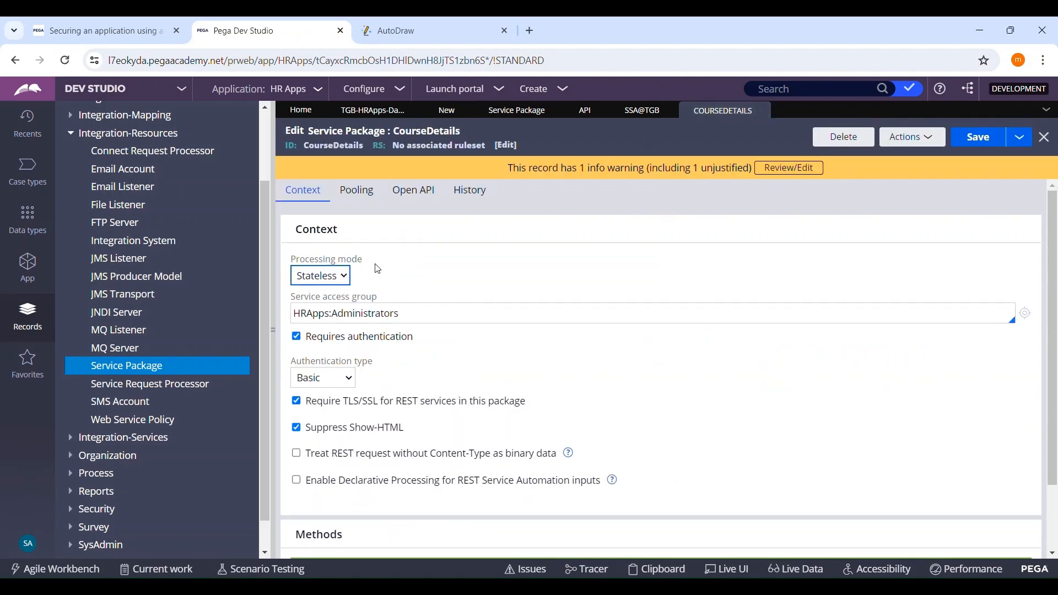
{"action": "double_click", "coordinate": [344, 146]}
{"action": "key", "text": "ctrl+c"}
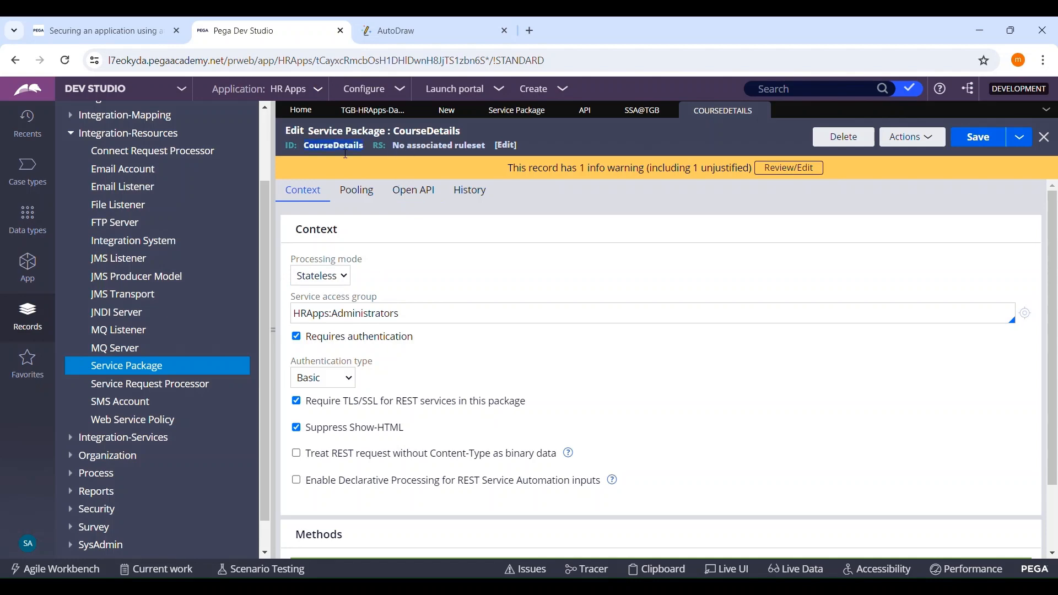
{"action": "left_click", "coordinate": [447, 109]}
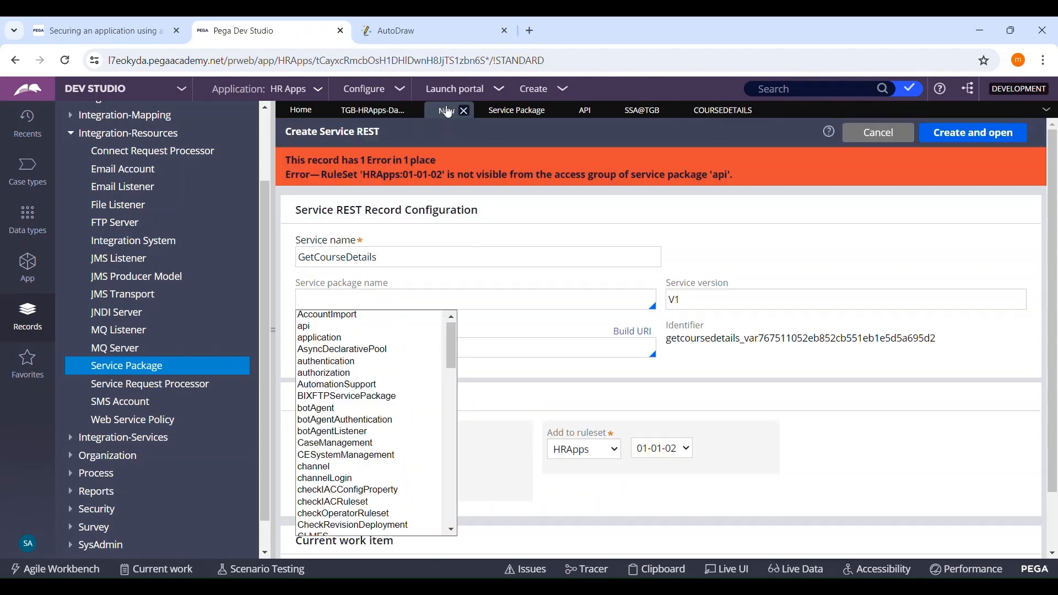
{"action": "left_click", "coordinate": [333, 302]}
{"action": "key", "text": "ctrl+v"}
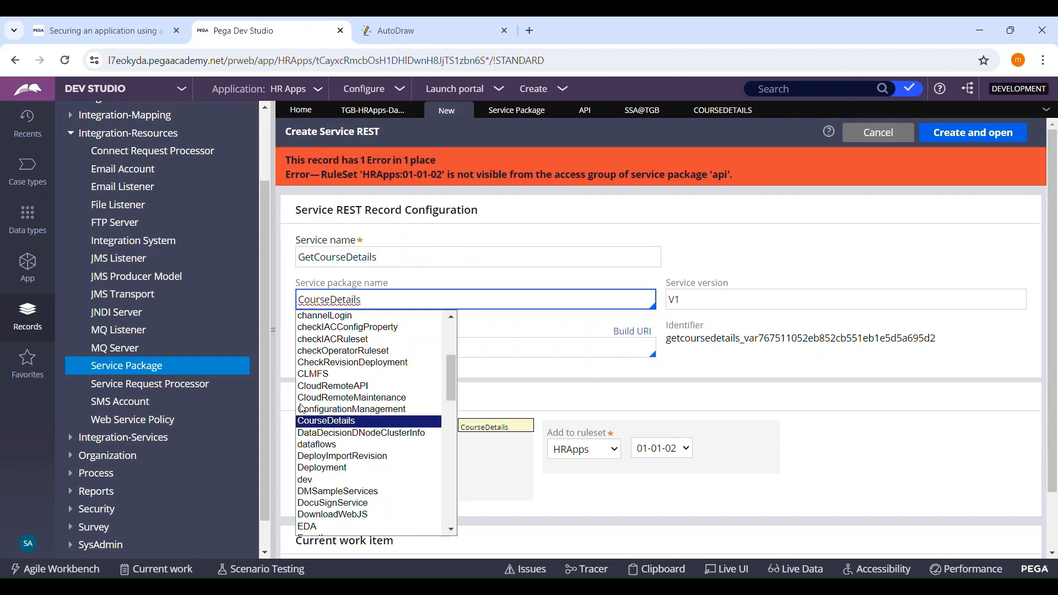
{"action": "left_click", "coordinate": [317, 424]}
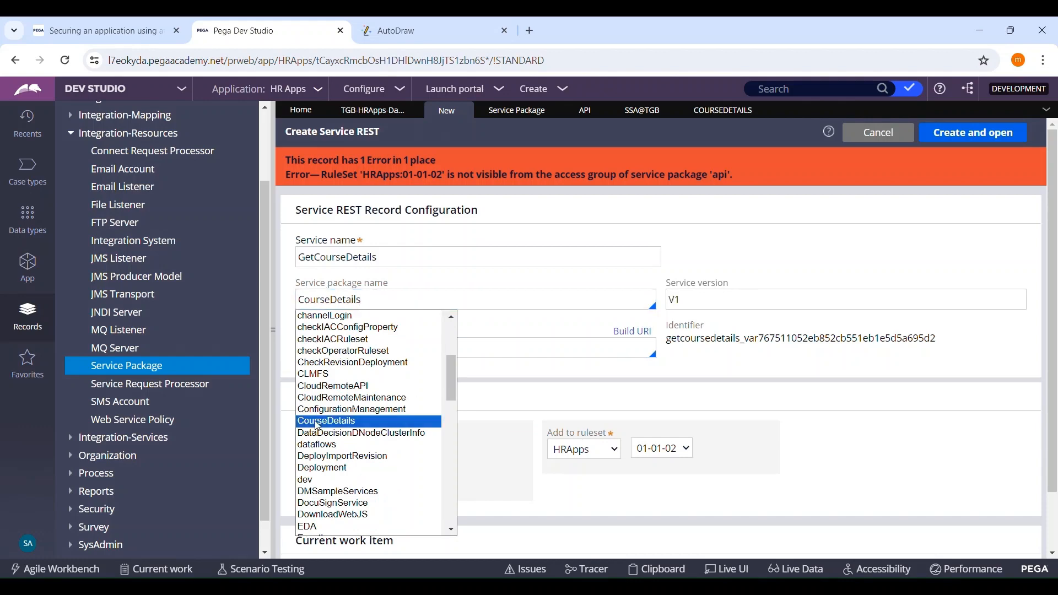
{"action": "left_click", "coordinate": [980, 133]}
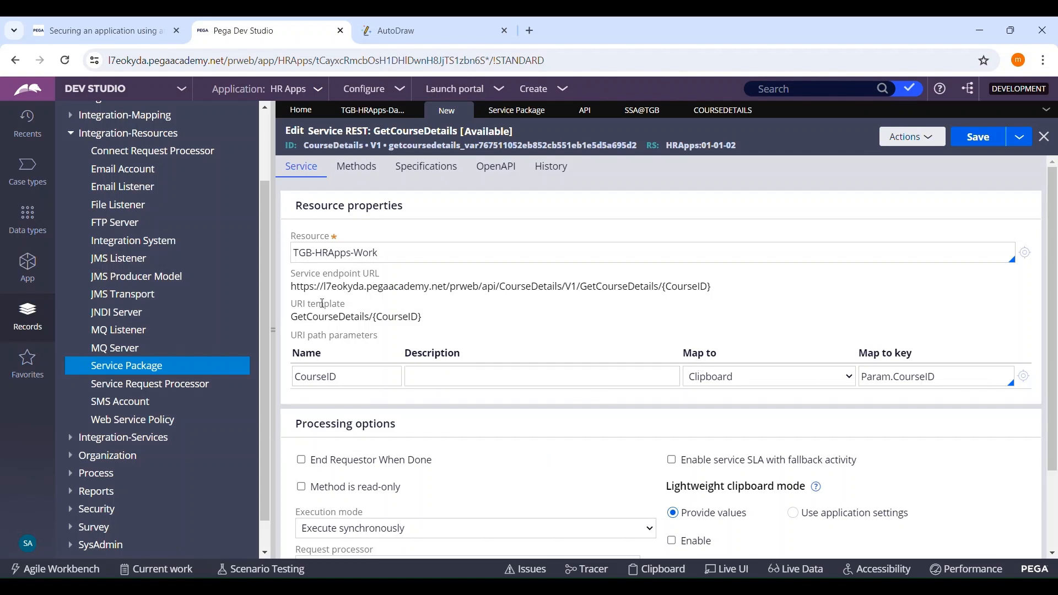
Step: Examine the GetCourseDetails record's service endpoint URL, processing options and CourseID path parameter mapping
{"action": "left_click_drag", "start_coordinate": [291, 287], "coordinate": [479, 294]}
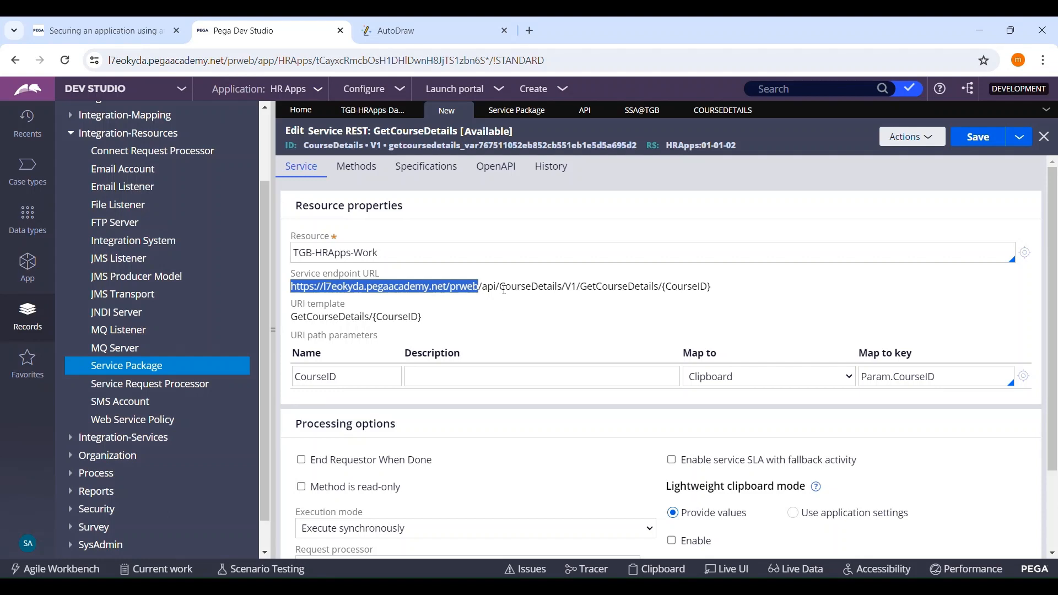
{"action": "left_click_drag", "start_coordinate": [500, 296], "coordinate": [568, 295]}
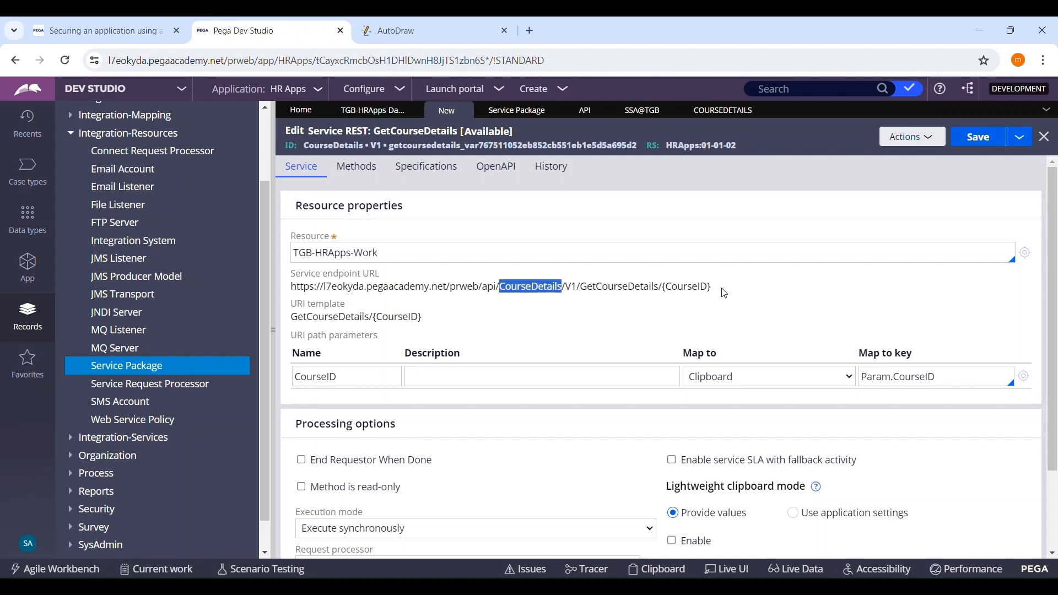
{"action": "scroll", "coordinate": [853, 270], "scroll_direction": "down", "scroll_amount": 1}
{"action": "scroll", "coordinate": [852, 270], "scroll_direction": "down", "scroll_amount": 1}
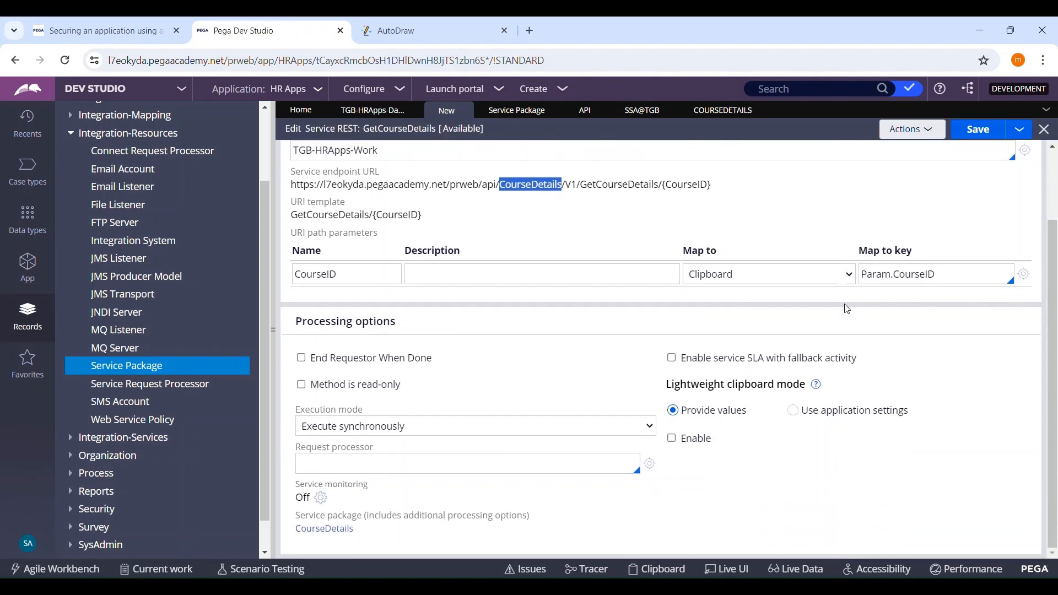
{"action": "scroll", "coordinate": [853, 270], "scroll_direction": "up", "scroll_amount": 2}
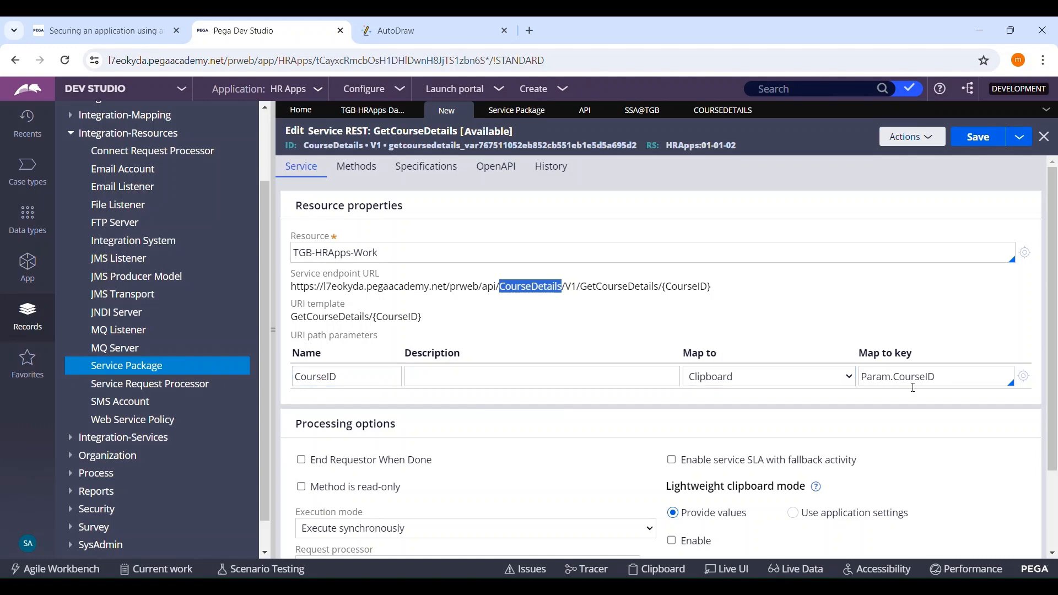
{"action": "left_click", "coordinate": [948, 384]}
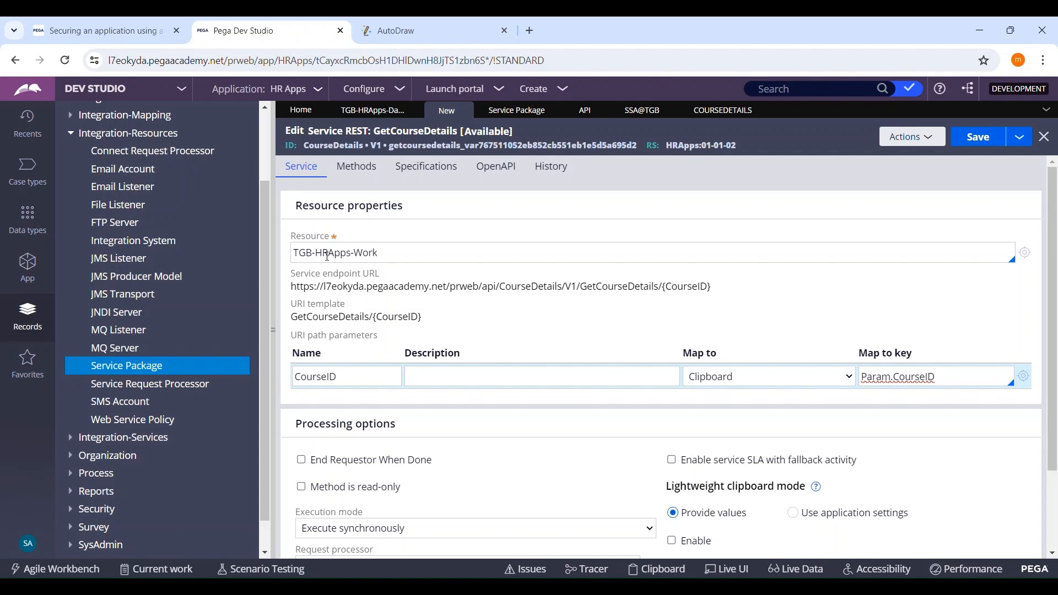
Step: Replace the GetCourseDetails service's resource with the Courses data class, TGB-HRApps-Data-Courses
{"action": "triple_click", "coordinate": [401, 262]}
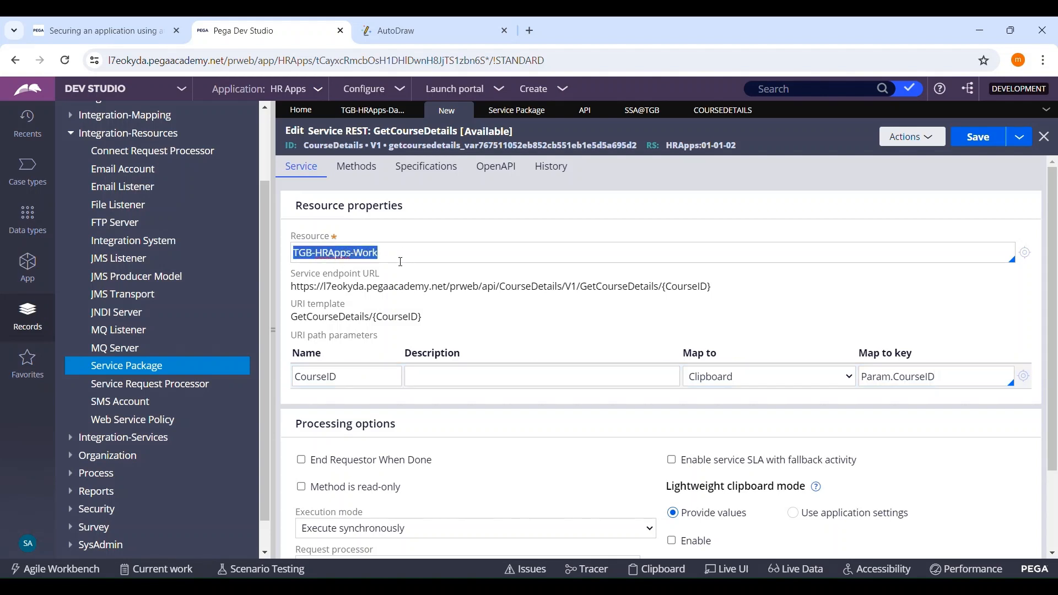
{"action": "key", "text": "BackSpace"}
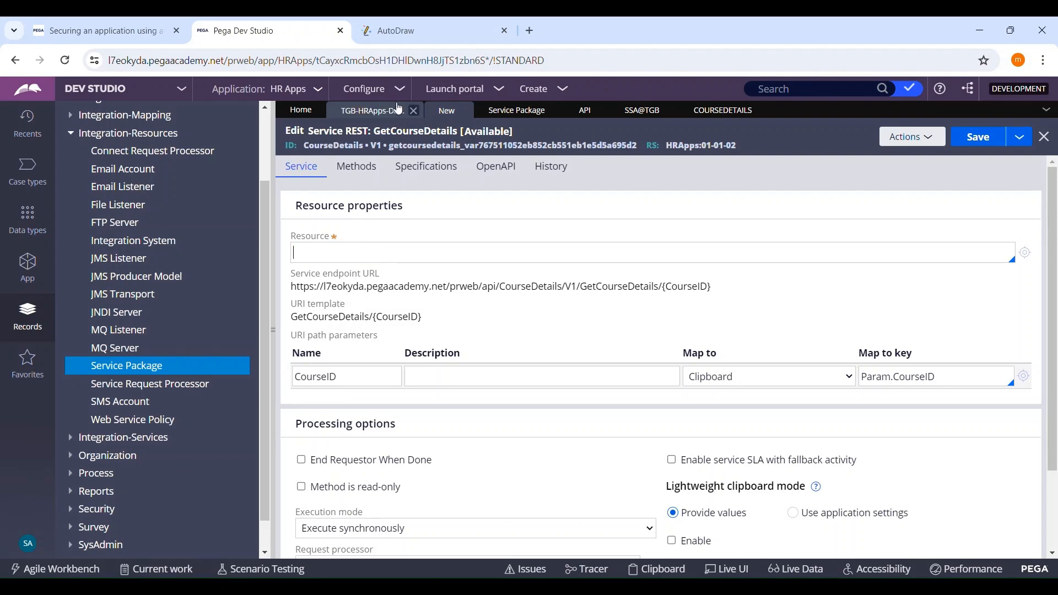
{"action": "left_click", "coordinate": [372, 110]}
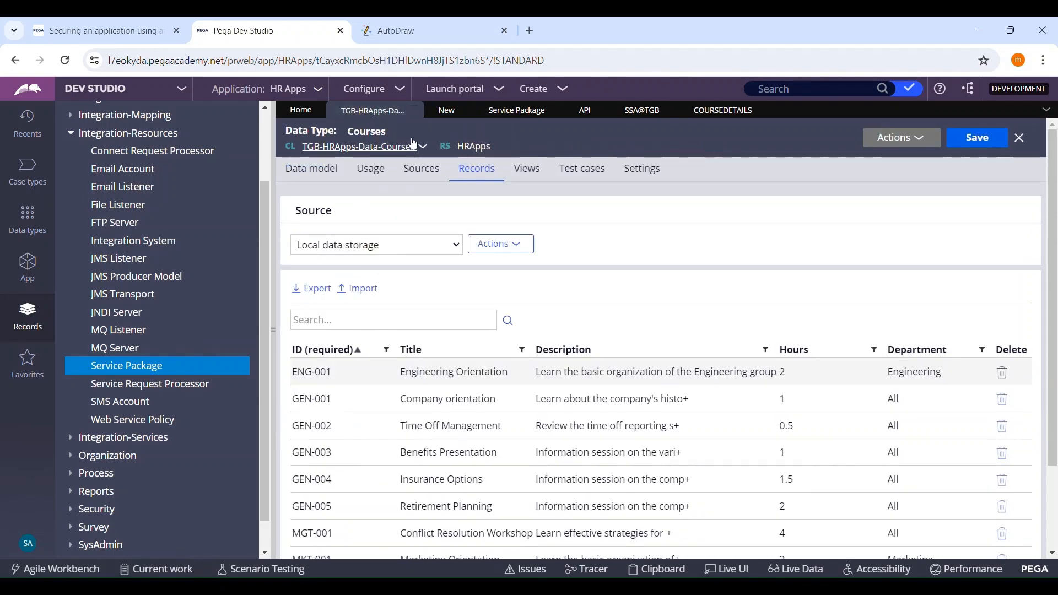
{"action": "left_click", "coordinate": [447, 111]}
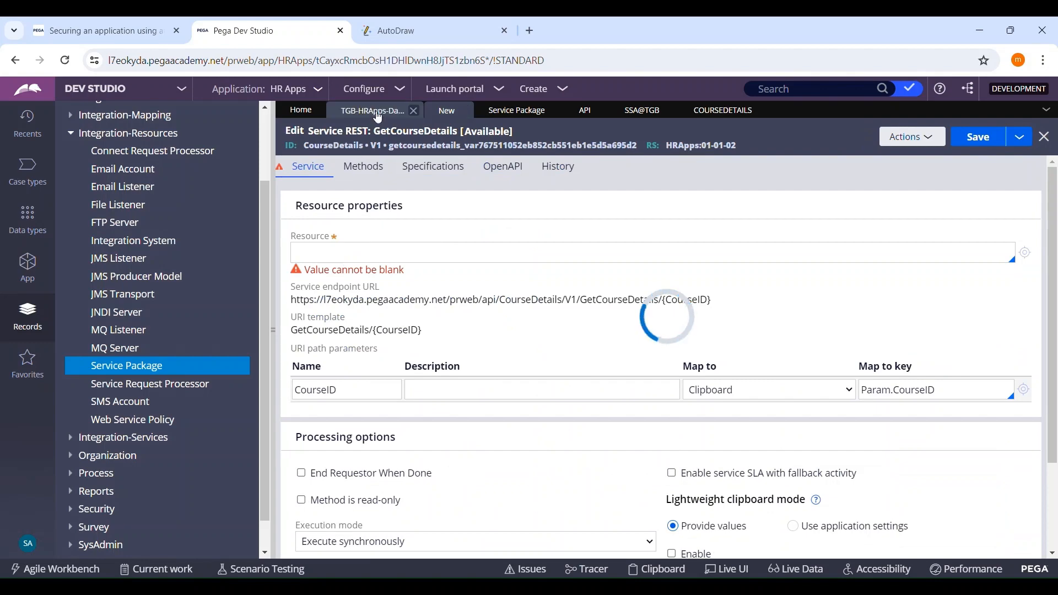
{"action": "left_click", "coordinate": [373, 110]}
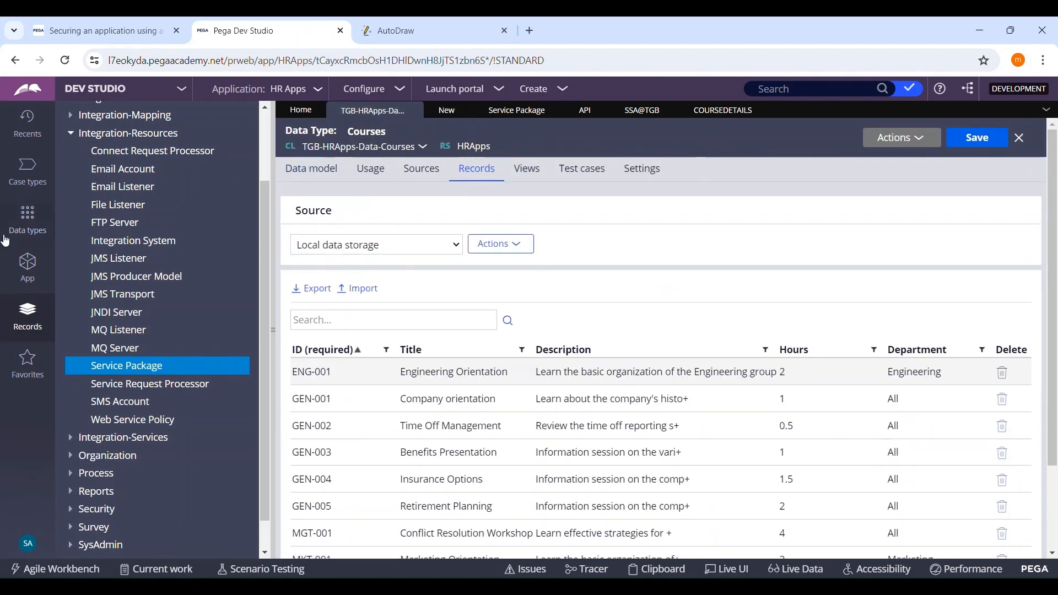
{"action": "left_click", "coordinate": [28, 265]}
{"action": "left_click", "coordinate": [207, 167]}
{"action": "key", "text": "ctrl+c"}
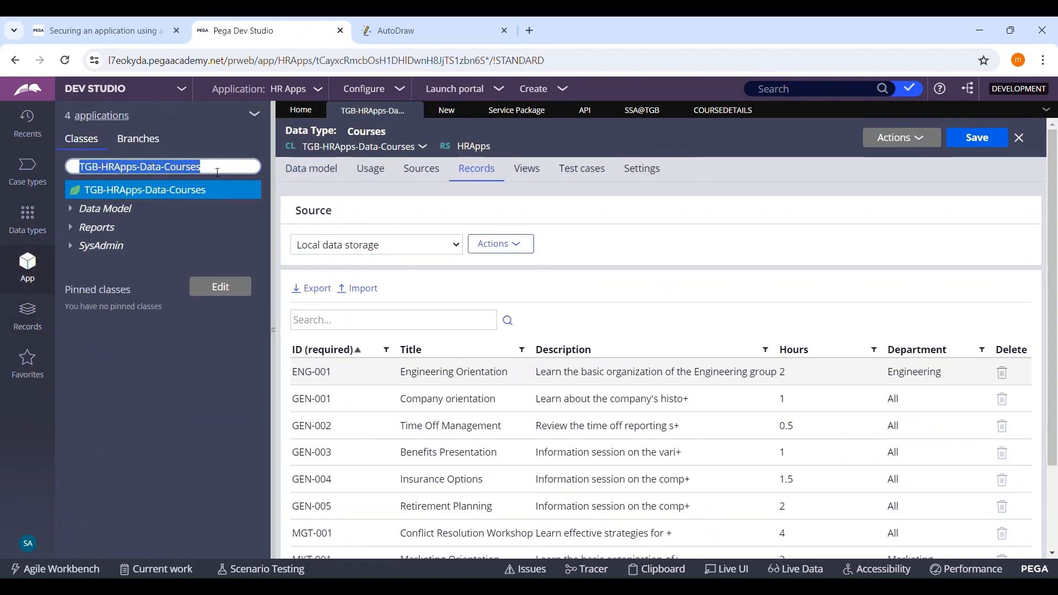
{"action": "left_click", "coordinate": [447, 111]}
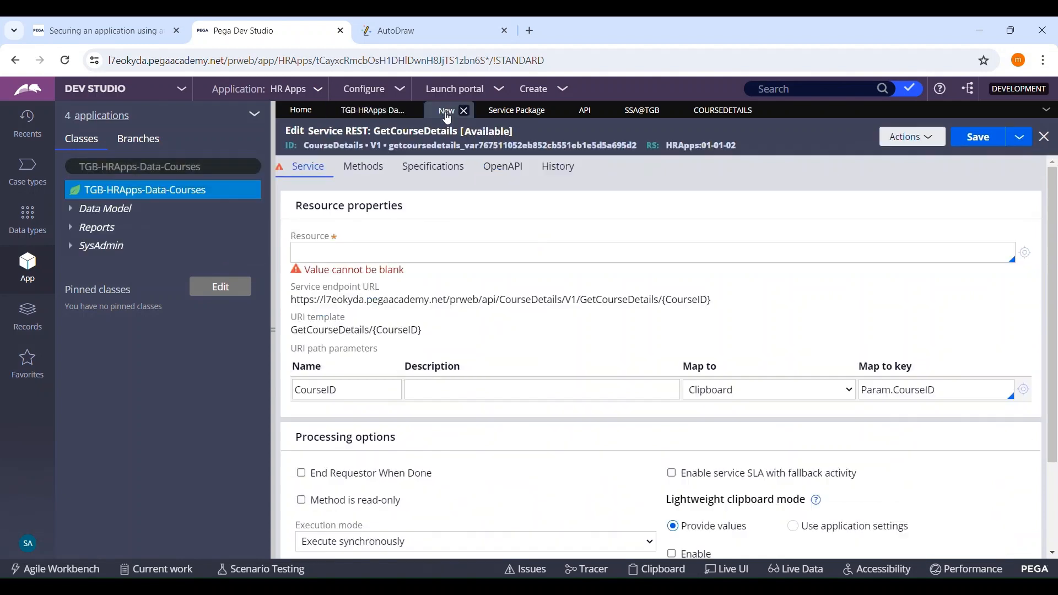
{"action": "left_click", "coordinate": [398, 263]}
{"action": "key", "text": "ctrl+v"}
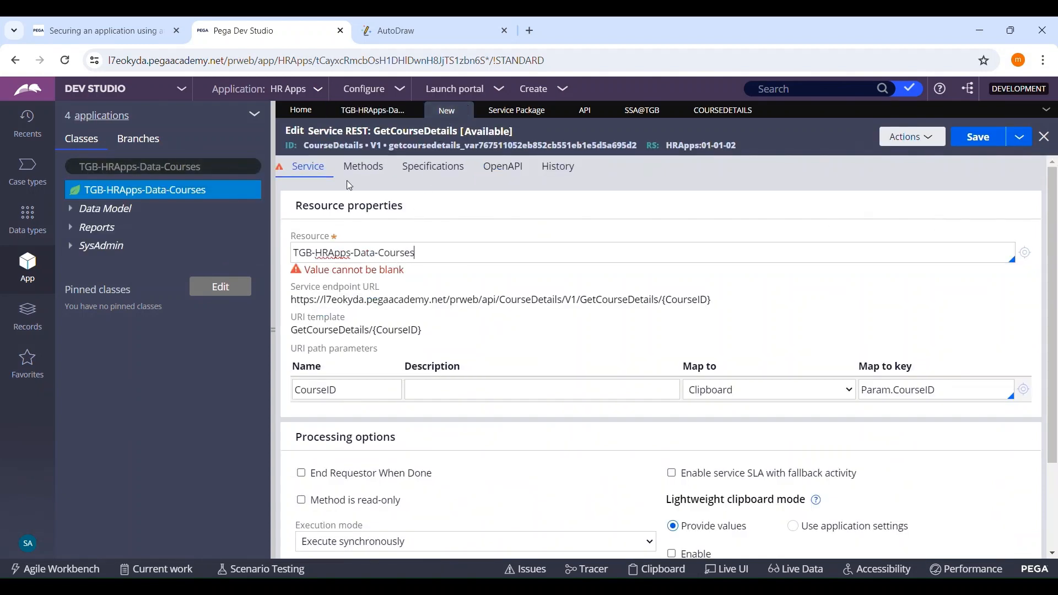
{"action": "left_click", "coordinate": [577, 316]}
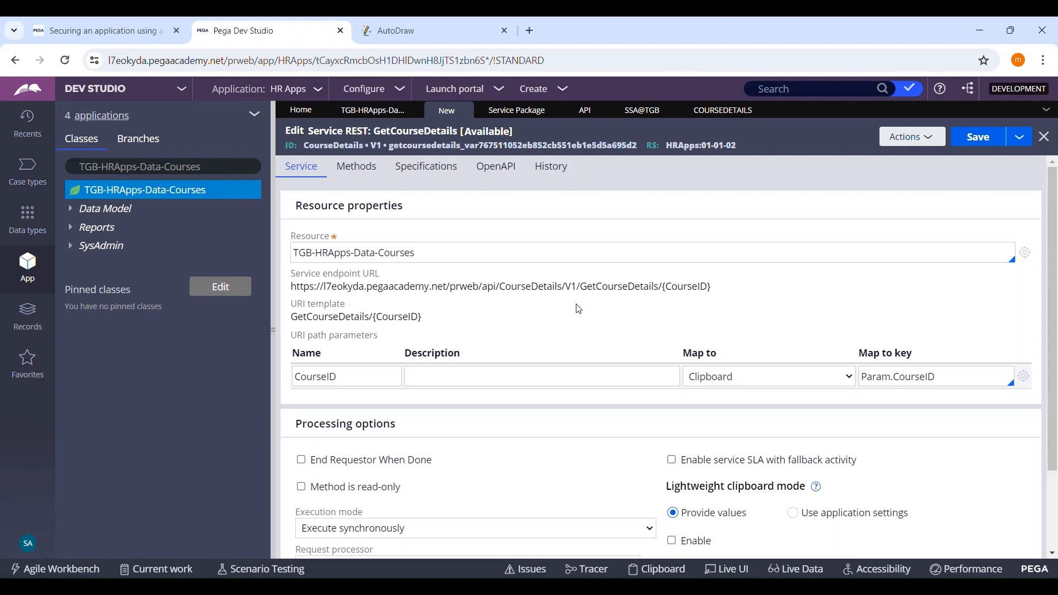
Step: Examine the GET method's implementation, request headers, resource path parameters and query string settings, and compare them with the service's resource properties
{"action": "left_click", "coordinate": [562, 380]}
{"action": "left_click", "coordinate": [370, 175]}
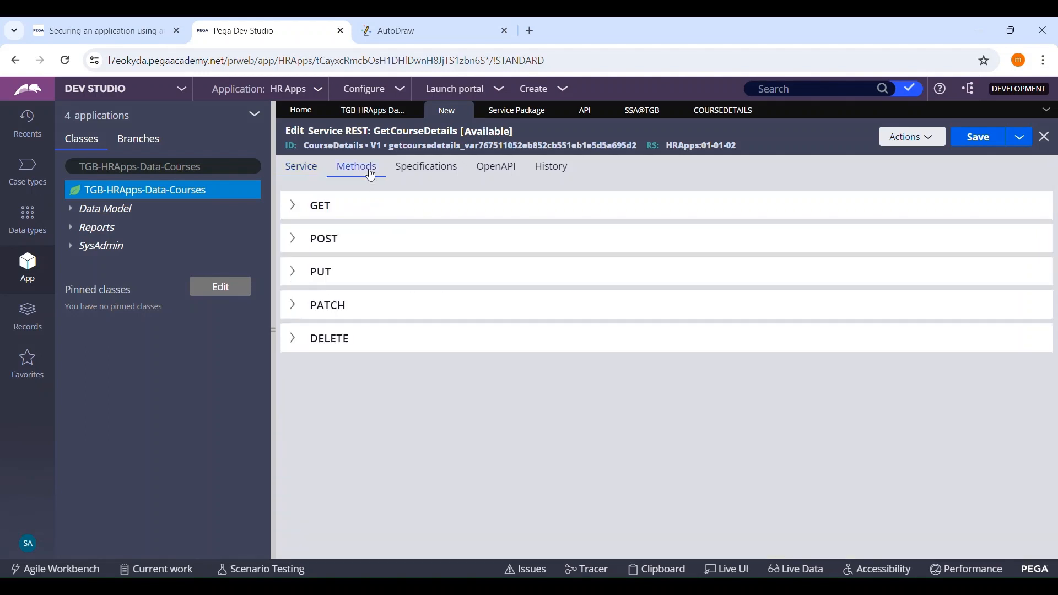
{"action": "left_click", "coordinate": [302, 208]}
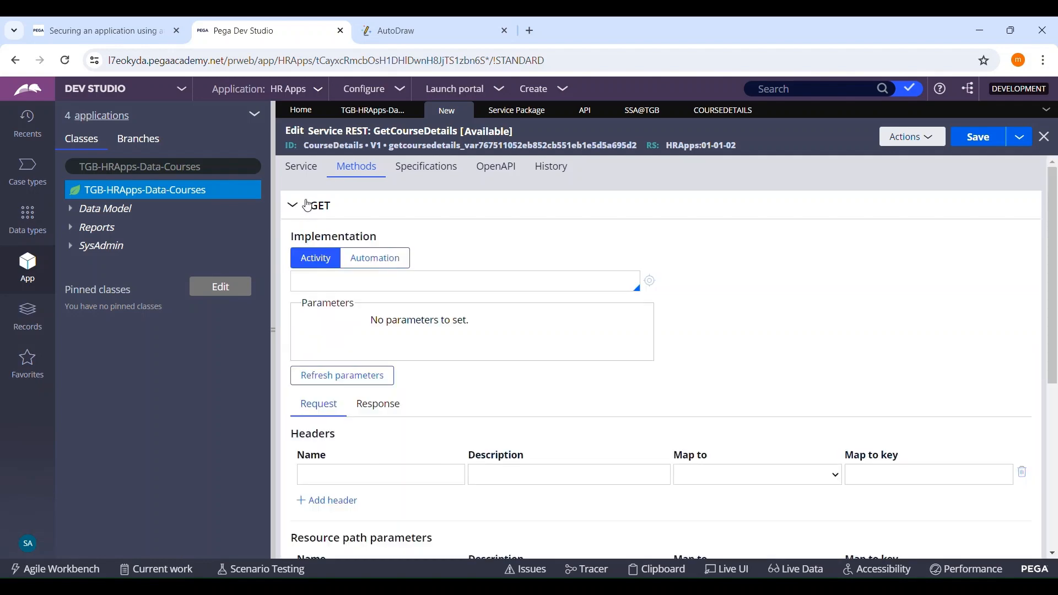
{"action": "scroll", "coordinate": [450, 361], "scroll_direction": "down", "scroll_amount": 4}
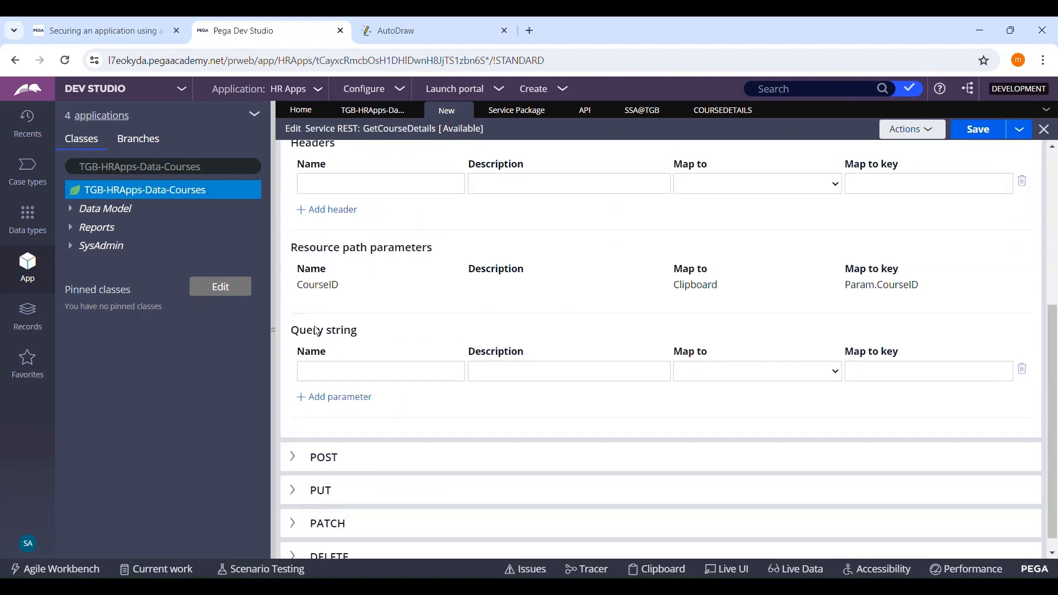
{"action": "scroll", "coordinate": [427, 293], "scroll_direction": "up", "scroll_amount": 3}
{"action": "scroll", "coordinate": [347, 255], "scroll_direction": "up", "scroll_amount": 2}
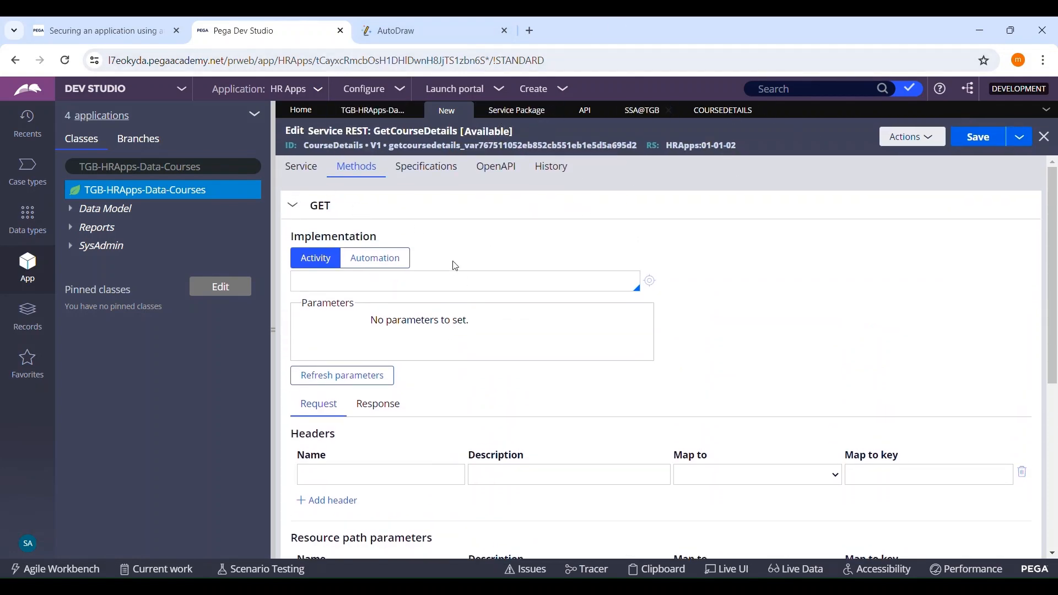
{"action": "left_click", "coordinate": [307, 170]}
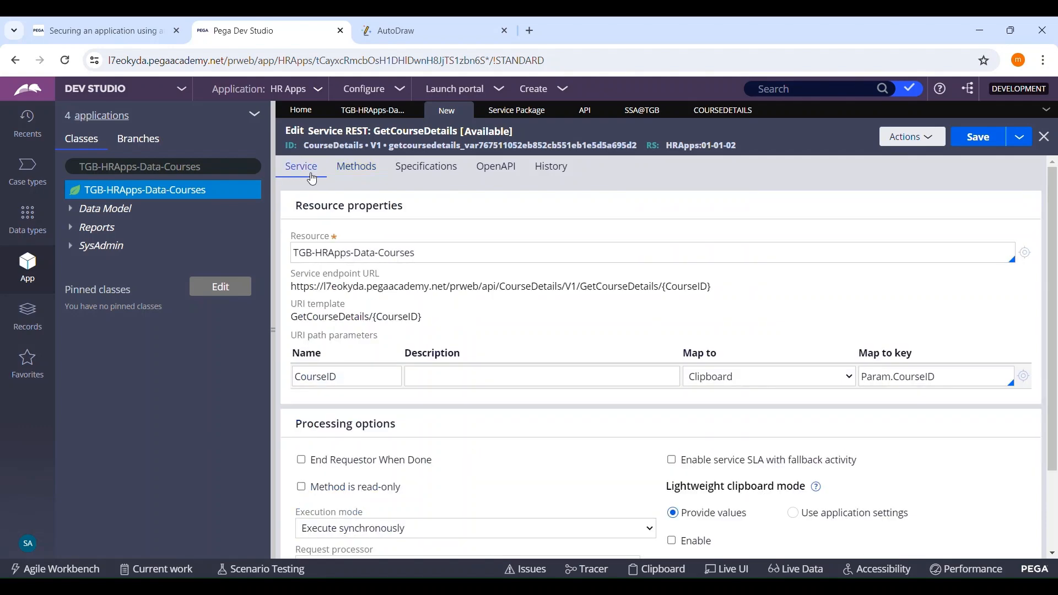
{"action": "left_click", "coordinate": [352, 168]}
{"action": "left_click", "coordinate": [307, 170]}
Step: Try End Requestor When Done, close the operator record, check the CourseDetails package's processing mode, and clear the option again
{"action": "scroll", "coordinate": [726, 307], "scroll_direction": "down", "scroll_amount": 3}
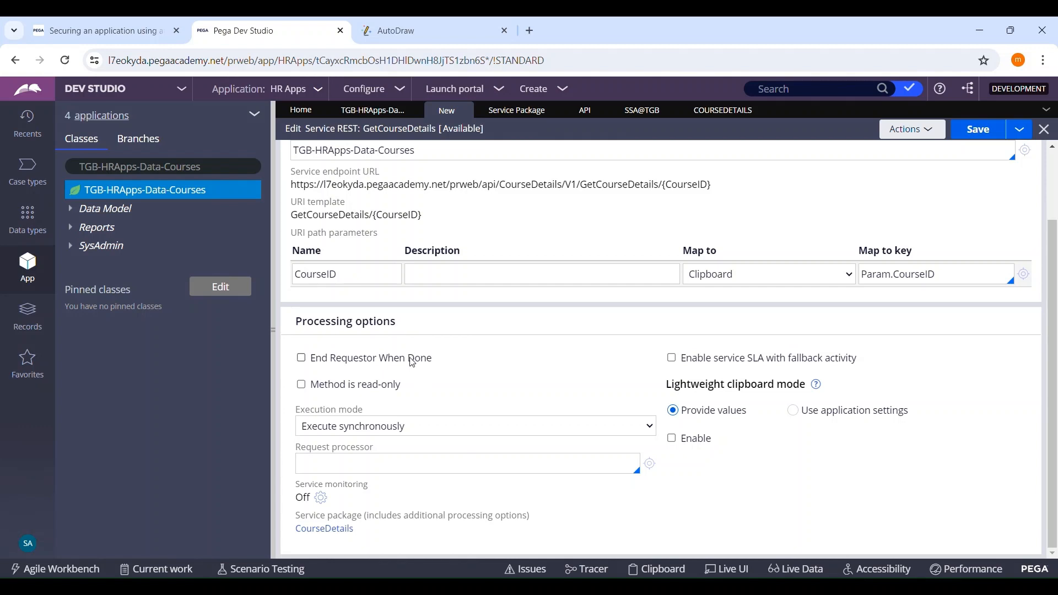
{"action": "left_click", "coordinate": [301, 358]}
{"action": "left_click", "coordinate": [642, 111]}
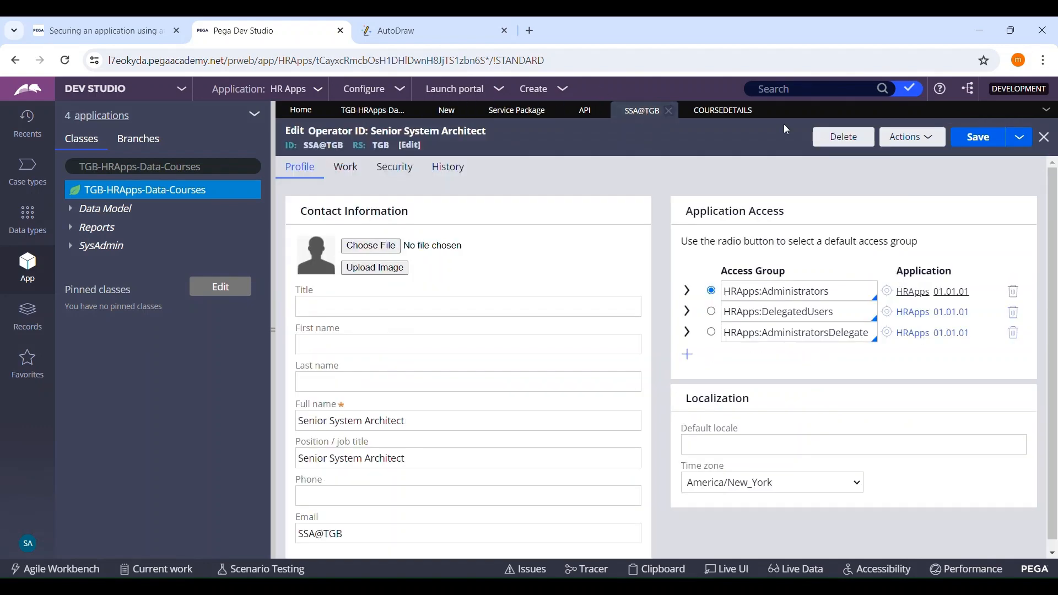
{"action": "left_click", "coordinate": [669, 111]}
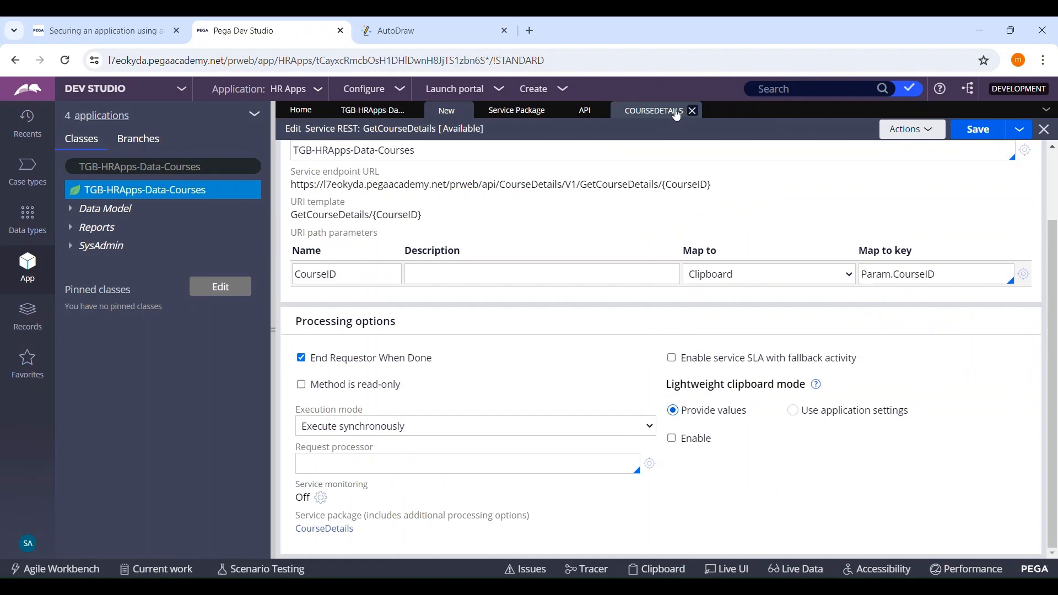
{"action": "left_click", "coordinate": [677, 112]}
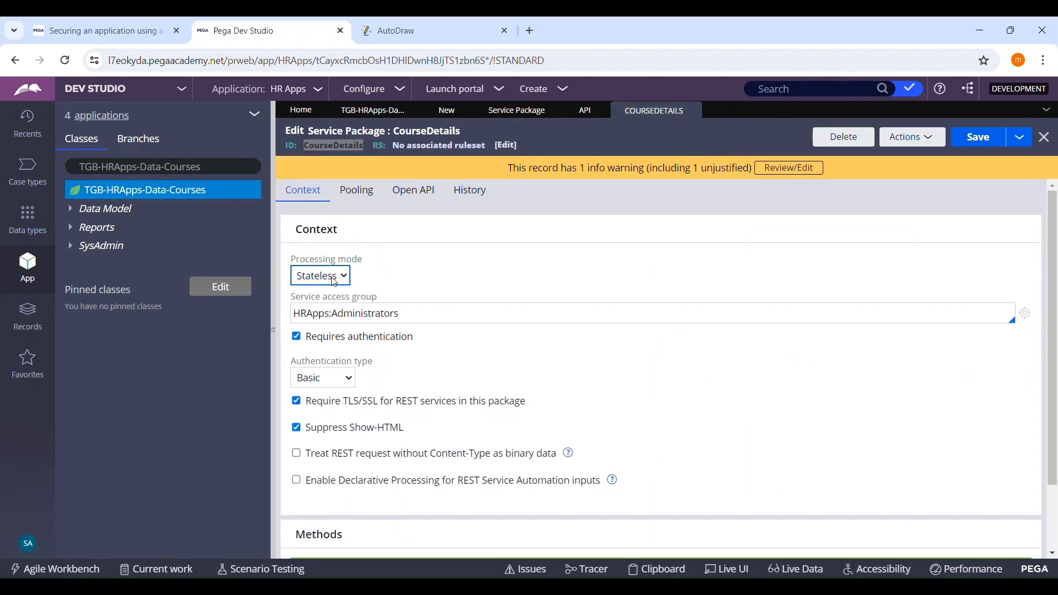
{"action": "left_click", "coordinate": [447, 111]}
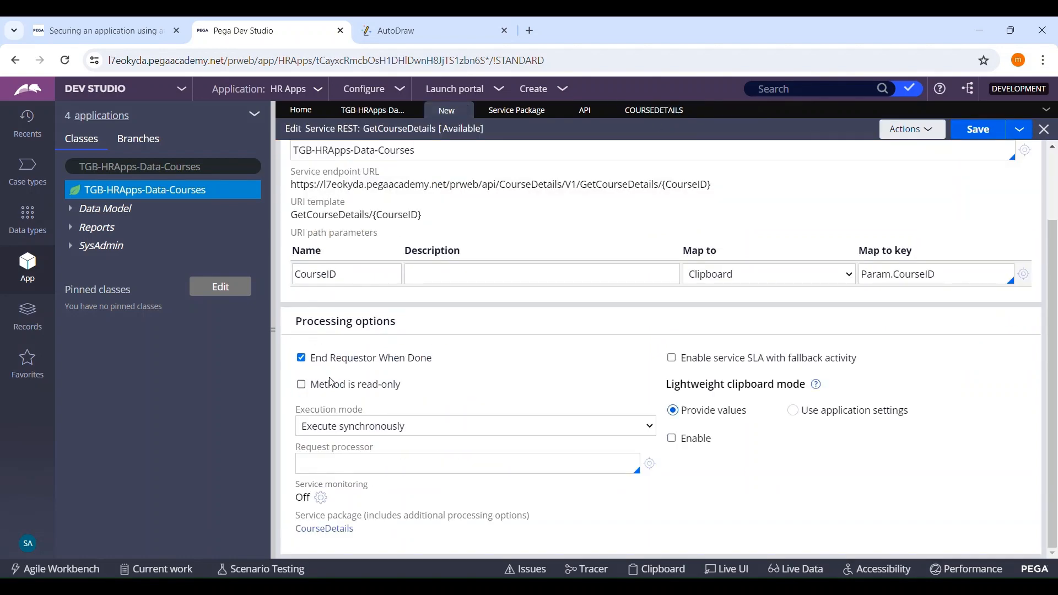
{"action": "left_click", "coordinate": [302, 359]}
Step: Enable service SLA with fallback activity and review its maximum duration, consecutive violations and retry interval settings
{"action": "left_click", "coordinate": [672, 359]}
{"action": "left_click", "coordinate": [673, 359]}
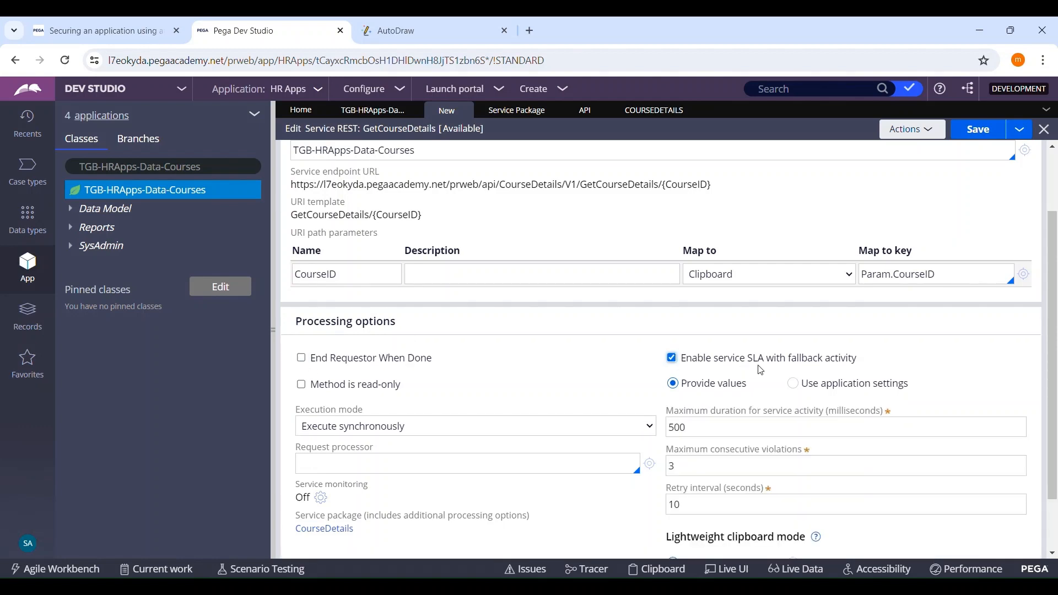
{"action": "scroll", "coordinate": [886, 357], "scroll_direction": "down", "scroll_amount": 1}
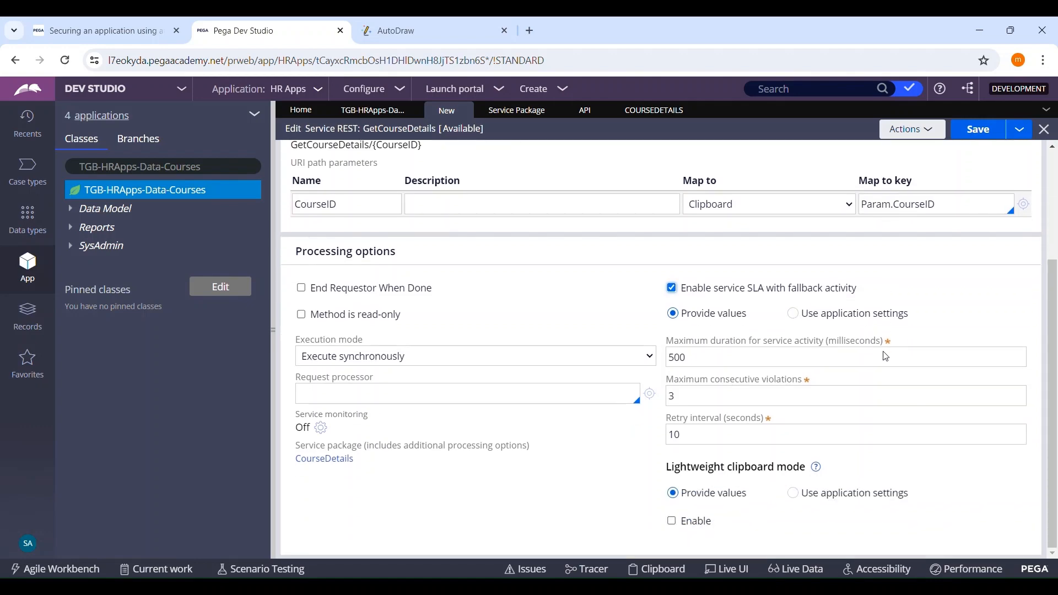
{"action": "scroll", "coordinate": [687, 369], "scroll_direction": "up", "scroll_amount": 4}
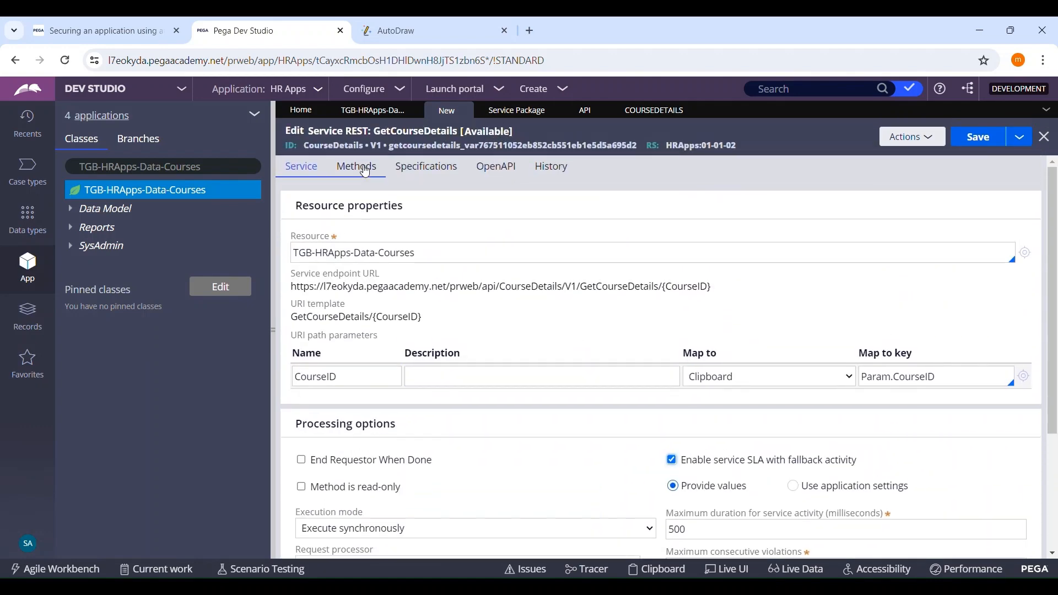
{"action": "left_click", "coordinate": [355, 167]}
{"action": "left_click", "coordinate": [302, 168]}
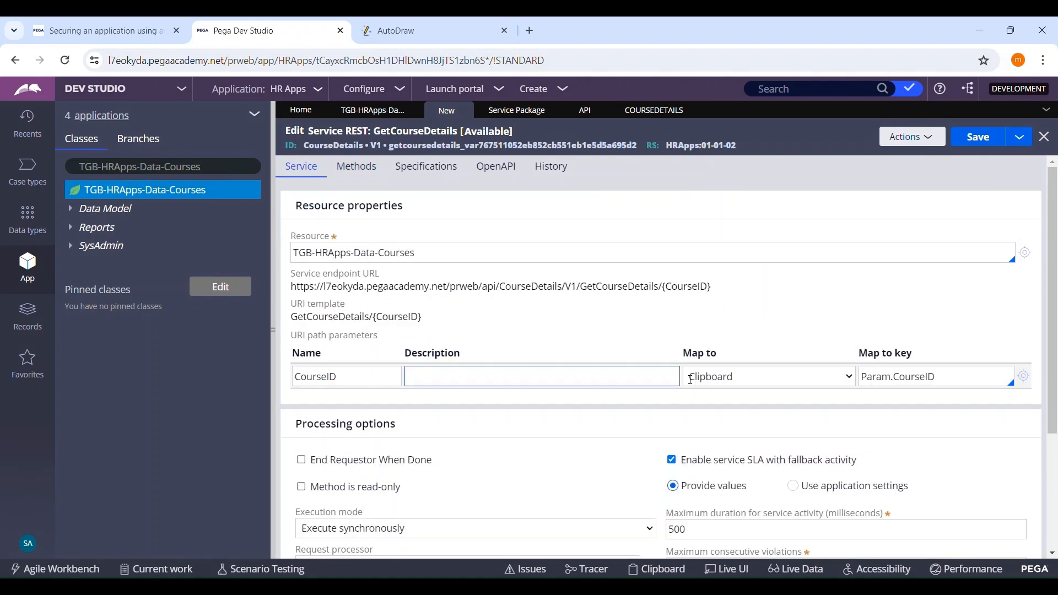
Step: Try enabling lightweight clipboard mode in the service's processing options and clear it again
{"action": "scroll", "coordinate": [799, 408], "scroll_direction": "down", "scroll_amount": 3}
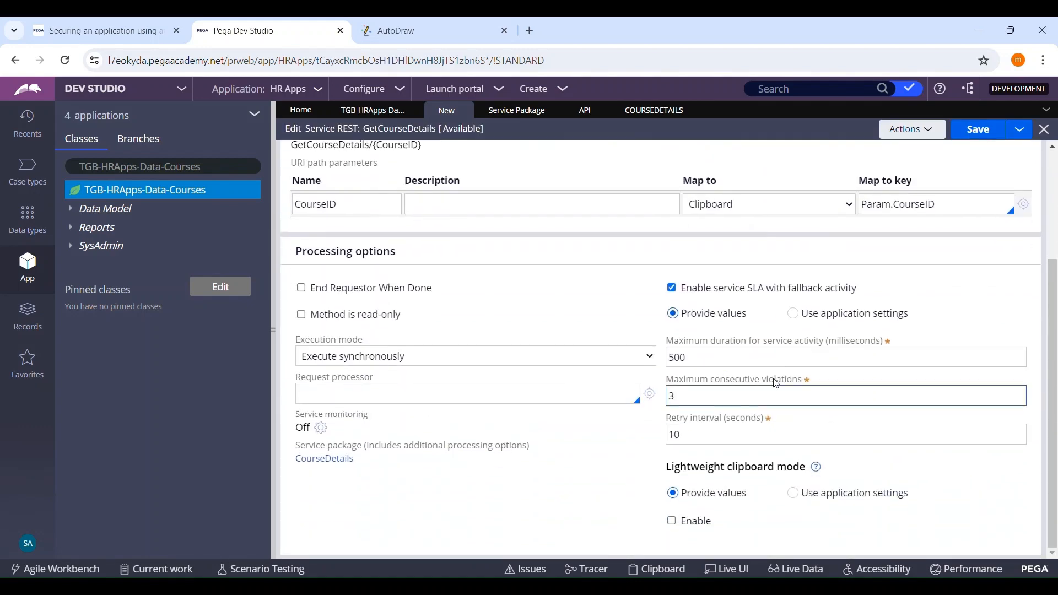
{"action": "left_click", "coordinate": [672, 521]}
{"action": "scroll", "coordinate": [786, 451], "scroll_direction": "up", "scroll_amount": 2}
{"action": "scroll", "coordinate": [786, 451], "scroll_direction": "down", "scroll_amount": 2}
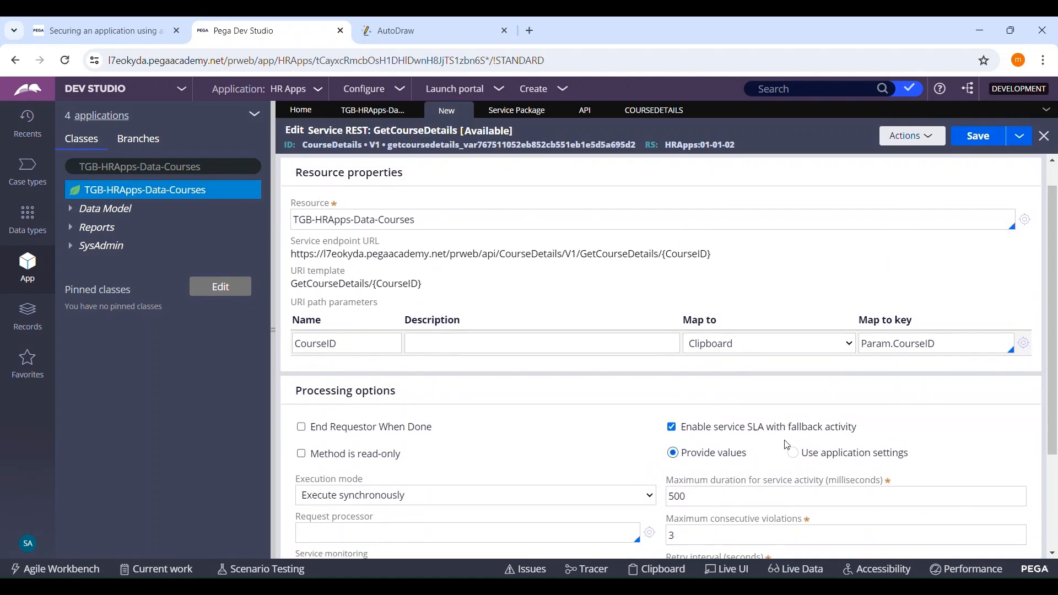
{"action": "left_click", "coordinate": [672, 522]}
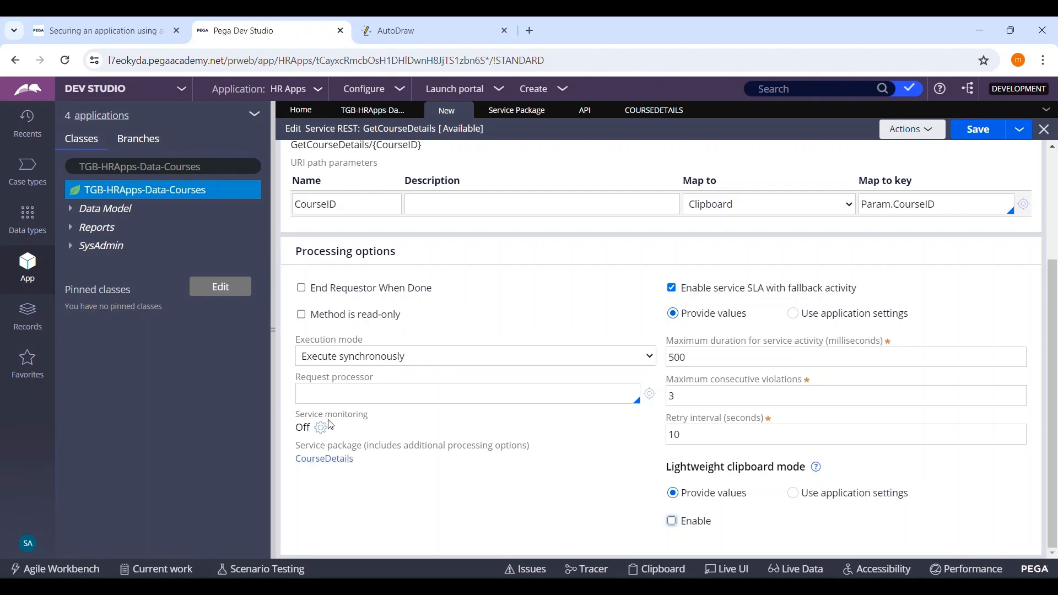
{"action": "scroll", "coordinate": [370, 464], "scroll_direction": "up", "scroll_amount": 3}
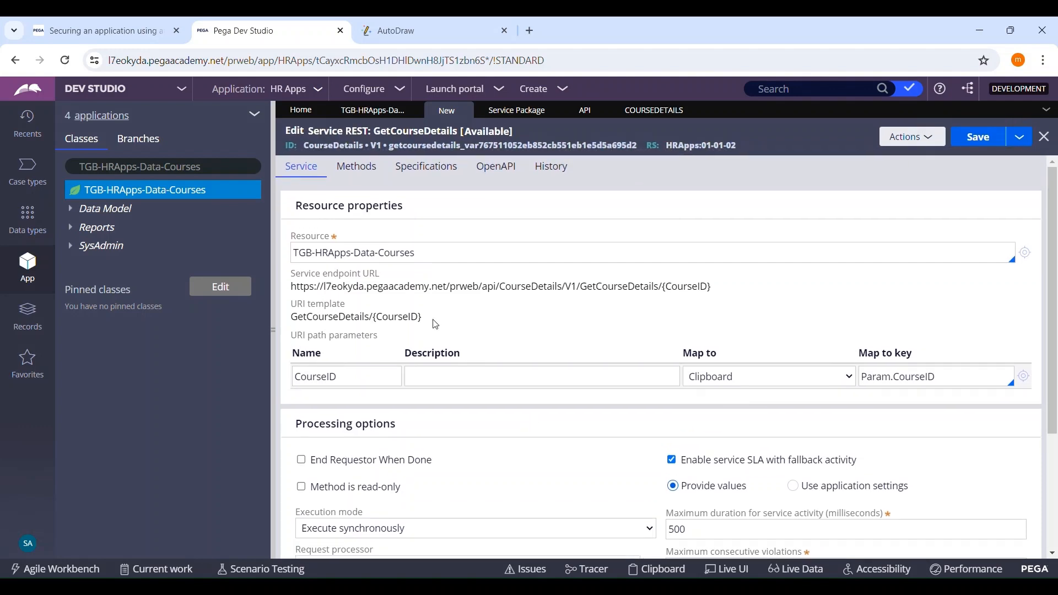
Step: Compare the GET method's Activity and Automation implementation options, including the fallback activity and request parameter fields
{"action": "left_click", "coordinate": [357, 167]}
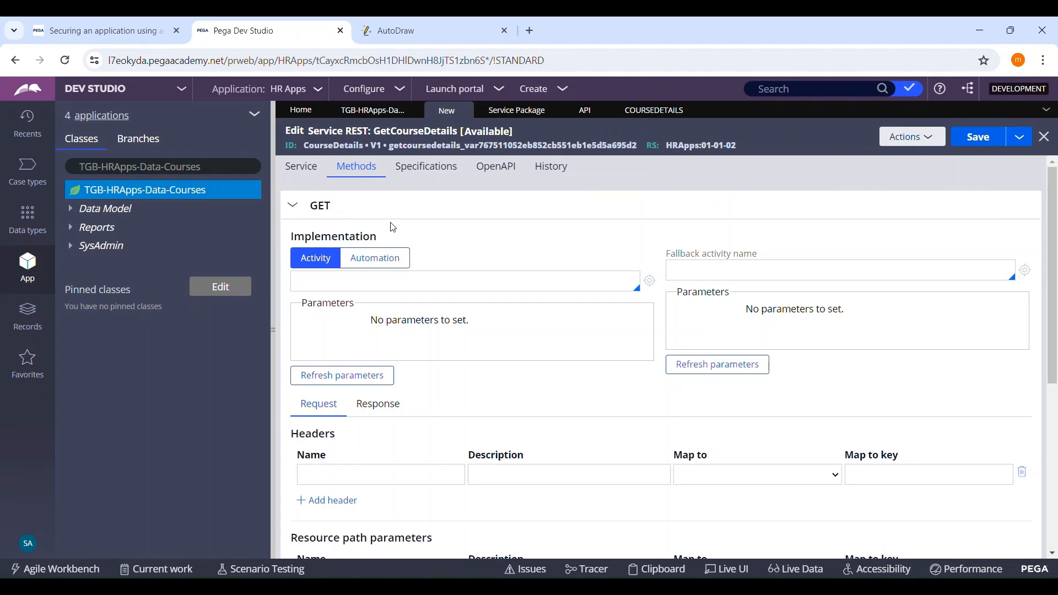
{"action": "left_click", "coordinate": [421, 291]}
{"action": "scroll", "coordinate": [521, 268], "scroll_direction": "down", "scroll_amount": 2}
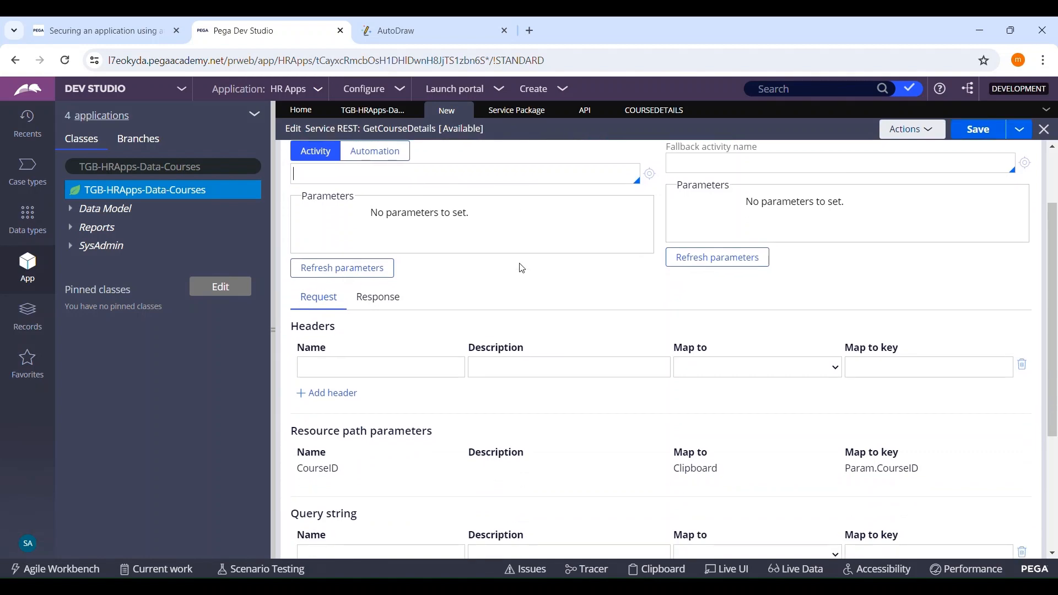
{"action": "scroll", "coordinate": [519, 266], "scroll_direction": "up", "scroll_amount": 2}
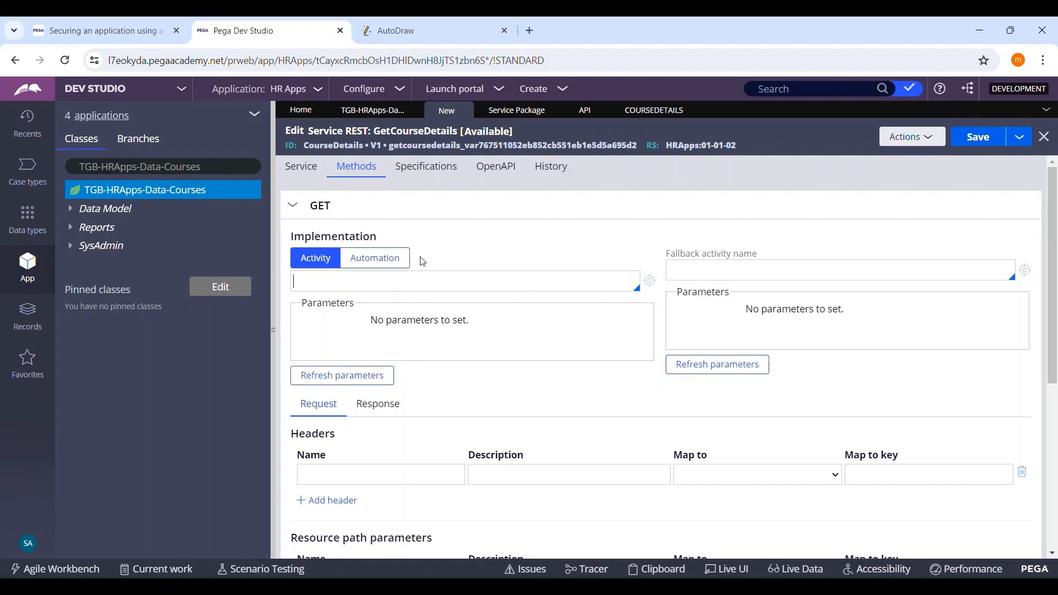
{"action": "left_click", "coordinate": [388, 259]}
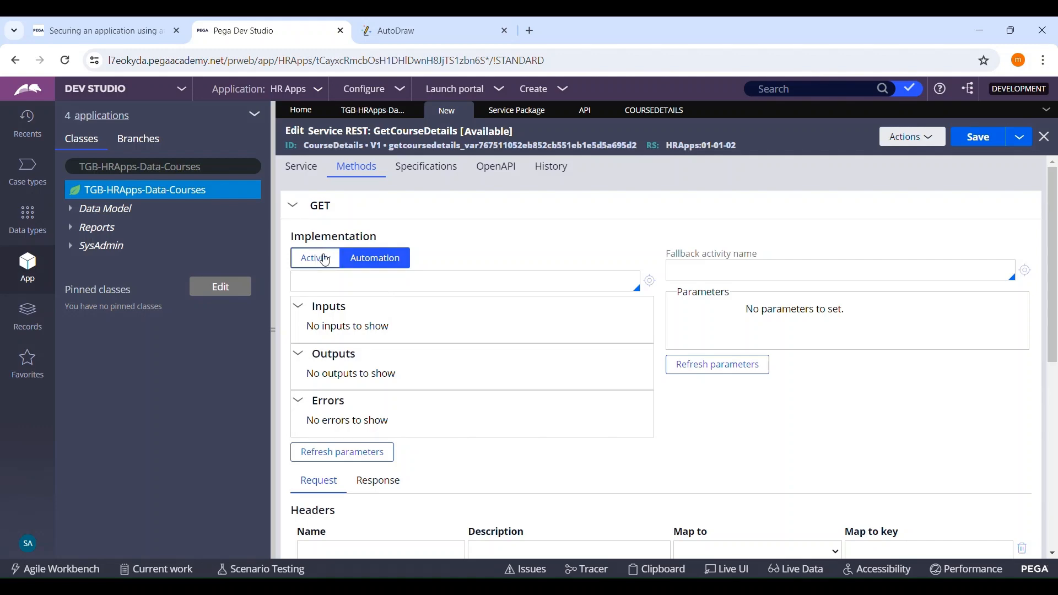
{"action": "left_click", "coordinate": [325, 261]}
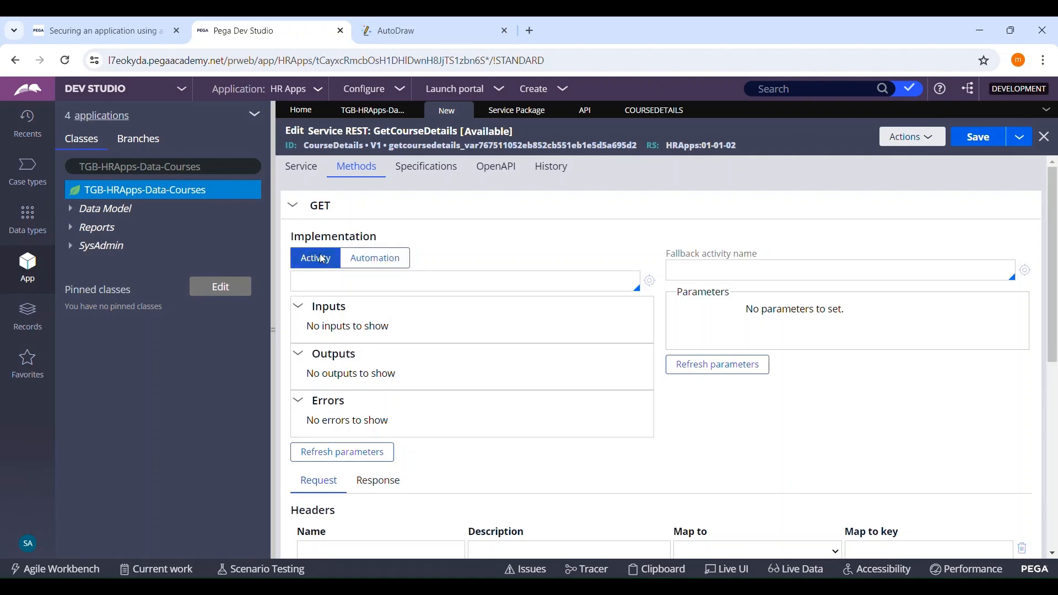
{"action": "left_click", "coordinate": [408, 288]}
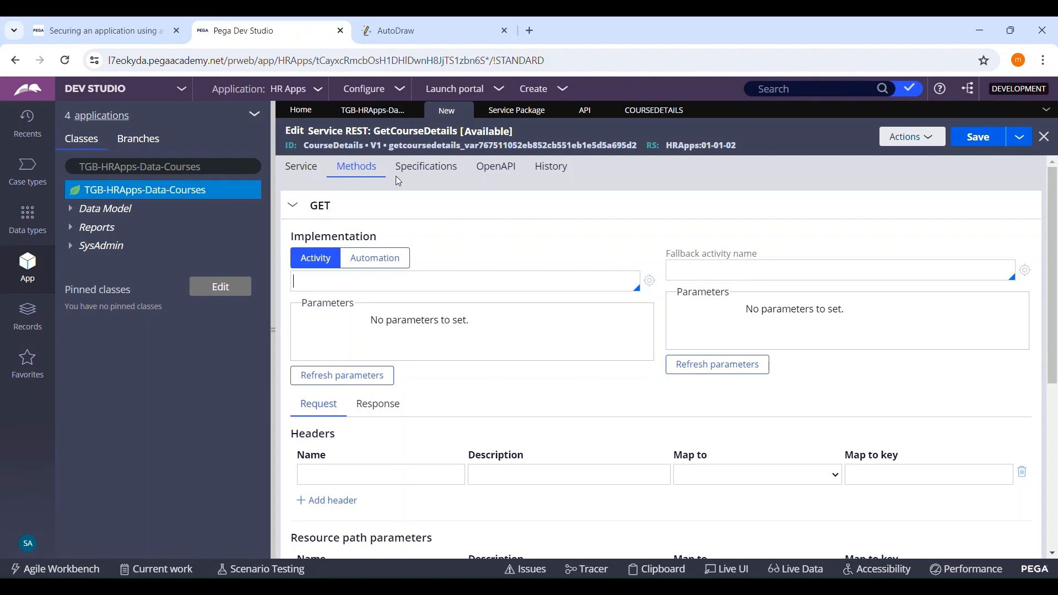
Step: Disable service SLA with fallback activity in the GetCourseDetails service's processing options
{"action": "left_click", "coordinate": [293, 167]}
{"action": "scroll", "coordinate": [792, 400], "scroll_direction": "down", "scroll_amount": 3}
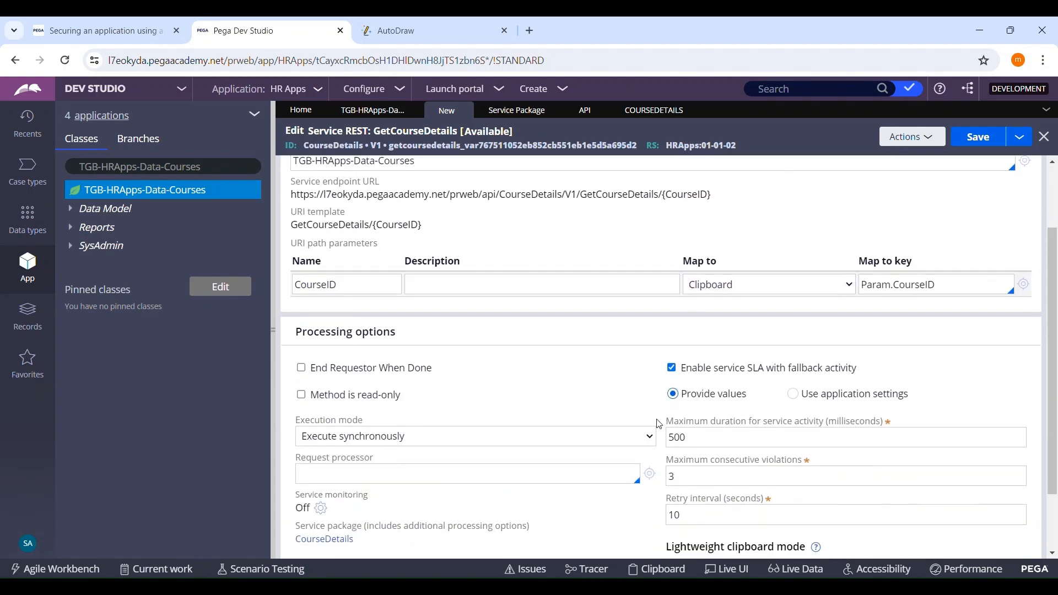
{"action": "left_click", "coordinate": [671, 353]}
{"action": "scroll", "coordinate": [671, 368], "scroll_direction": "up", "scroll_amount": 3}
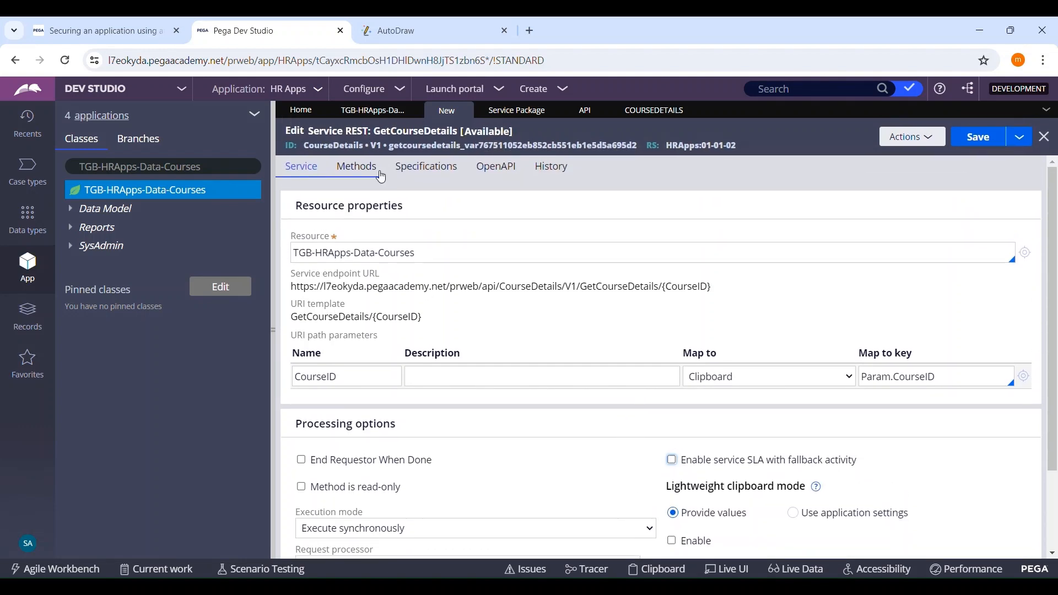
Step: Set ServiceActivityForCourses as the implementation activity of the service's GET method
{"action": "left_click", "coordinate": [356, 167]}
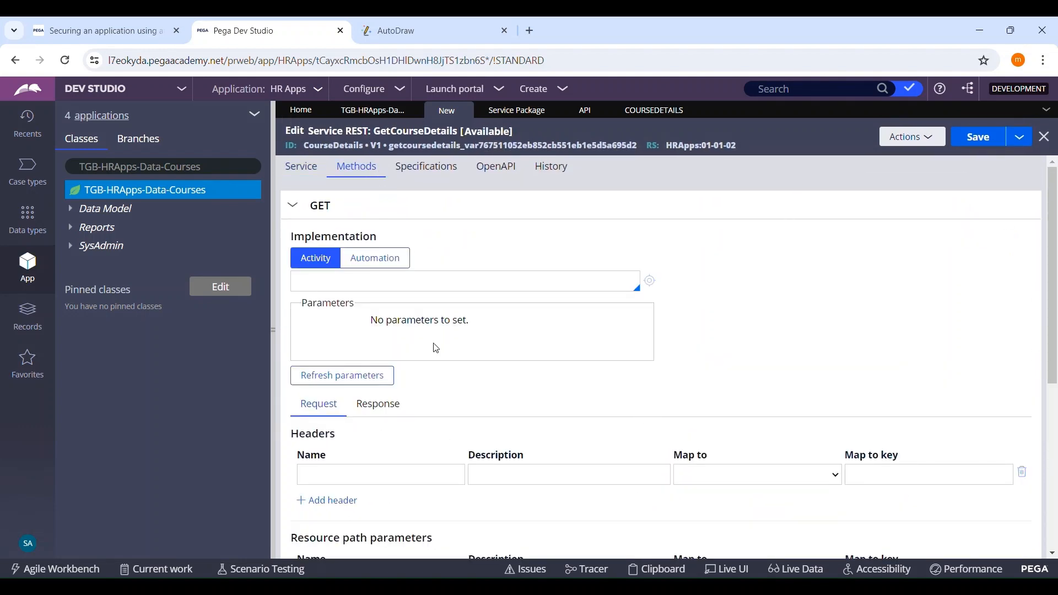
{"action": "left_click", "coordinate": [477, 290]}
{"action": "left_click", "coordinate": [386, 307]}
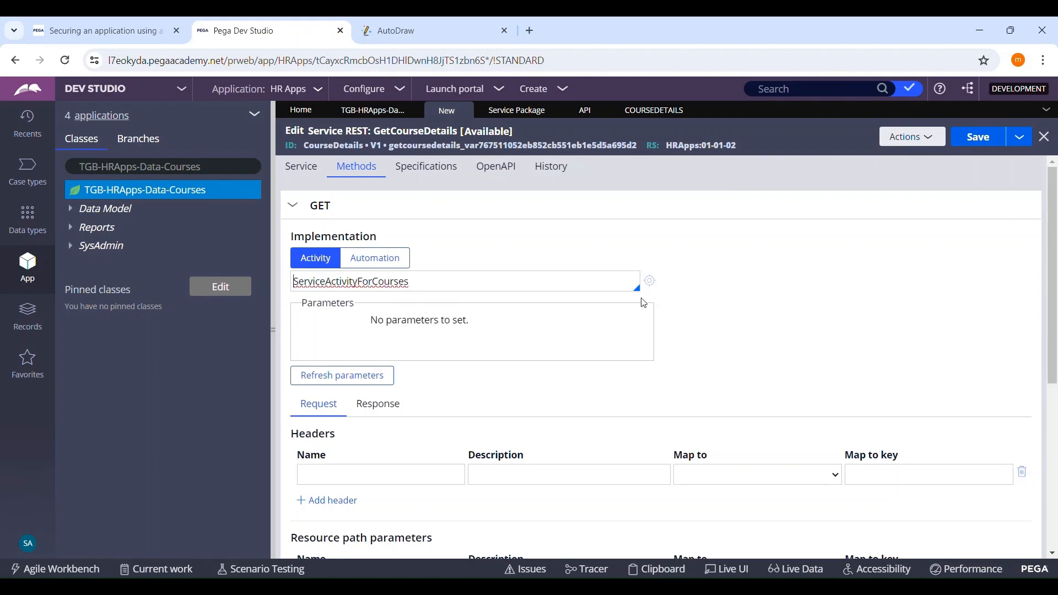
Step: Open the ServiceActivityForCourses activity, expand its Obj-Open step and check the activity out for editing
{"action": "left_click", "coordinate": [655, 281]}
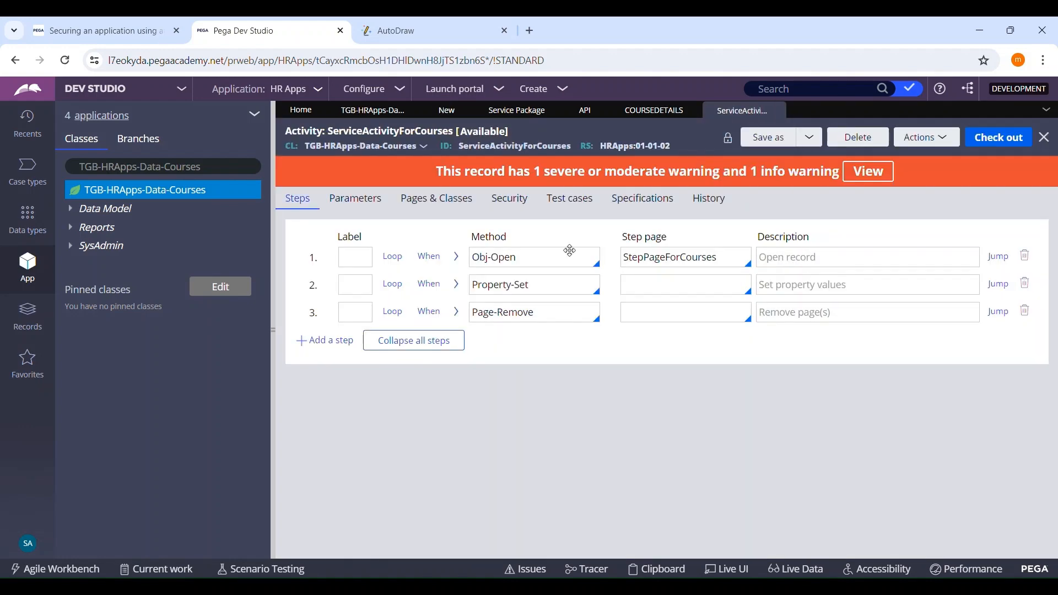
{"action": "left_click", "coordinate": [458, 256]}
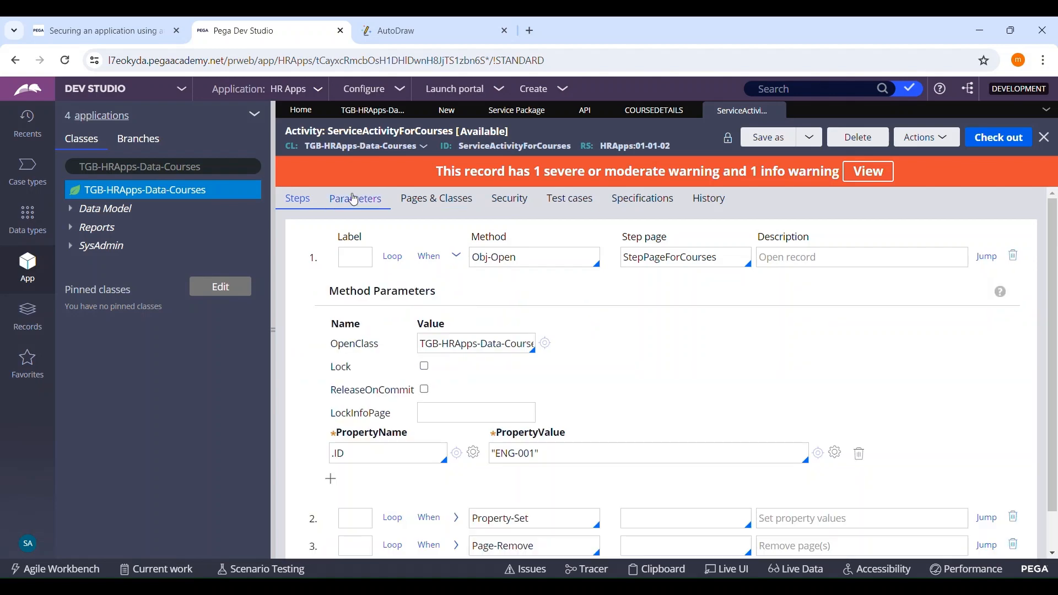
{"action": "left_click", "coordinate": [998, 143]}
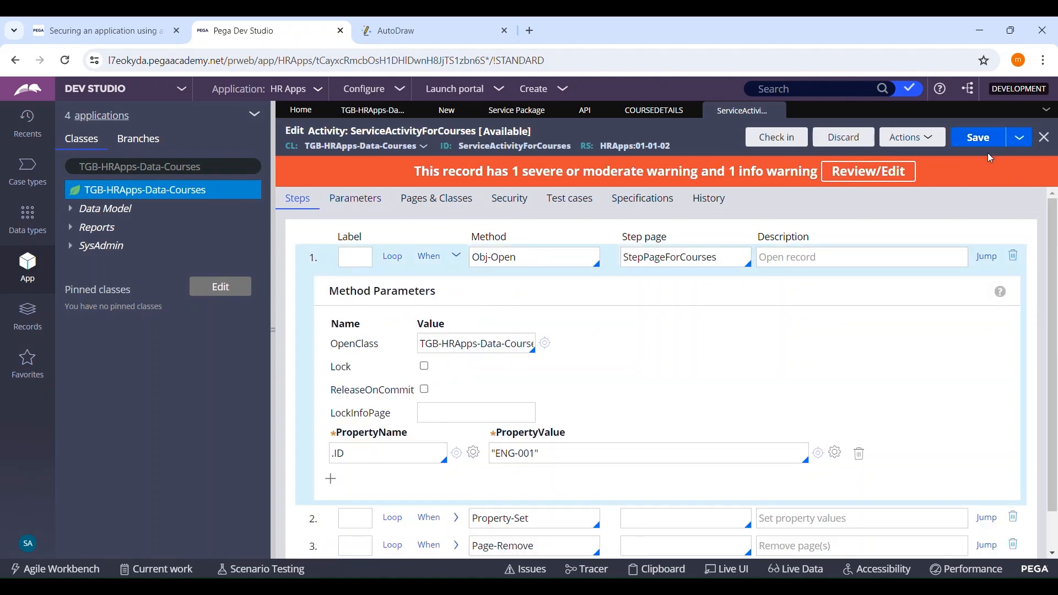
Step: Add an input parameter to ServiceActivityForCourses named CourseID, copying the name from the GetCourseDetails service's path parameter mapping
{"action": "left_click", "coordinate": [375, 211]}
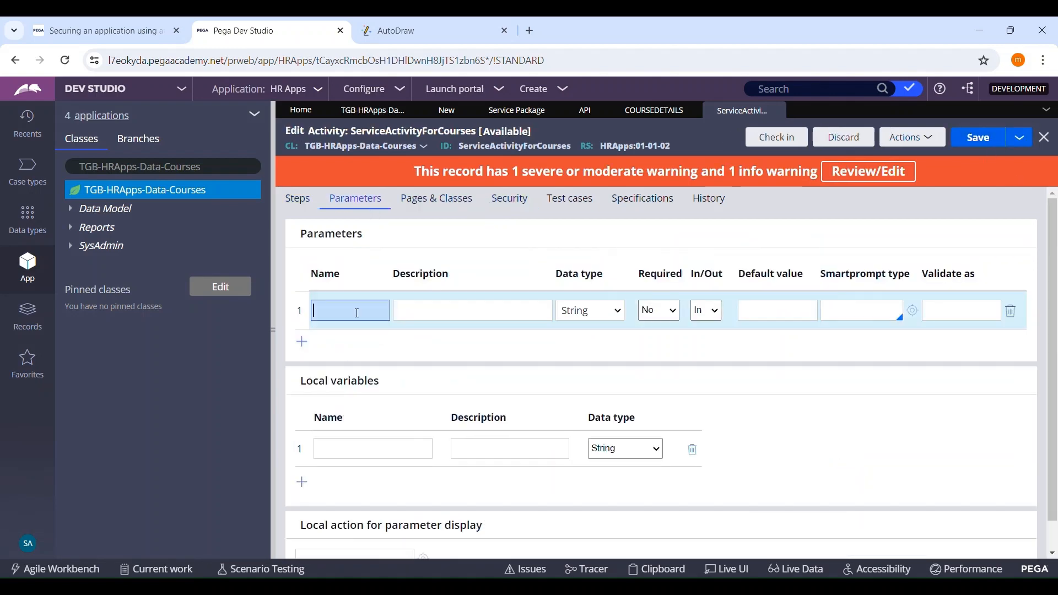
{"action": "left_click", "coordinate": [394, 113]}
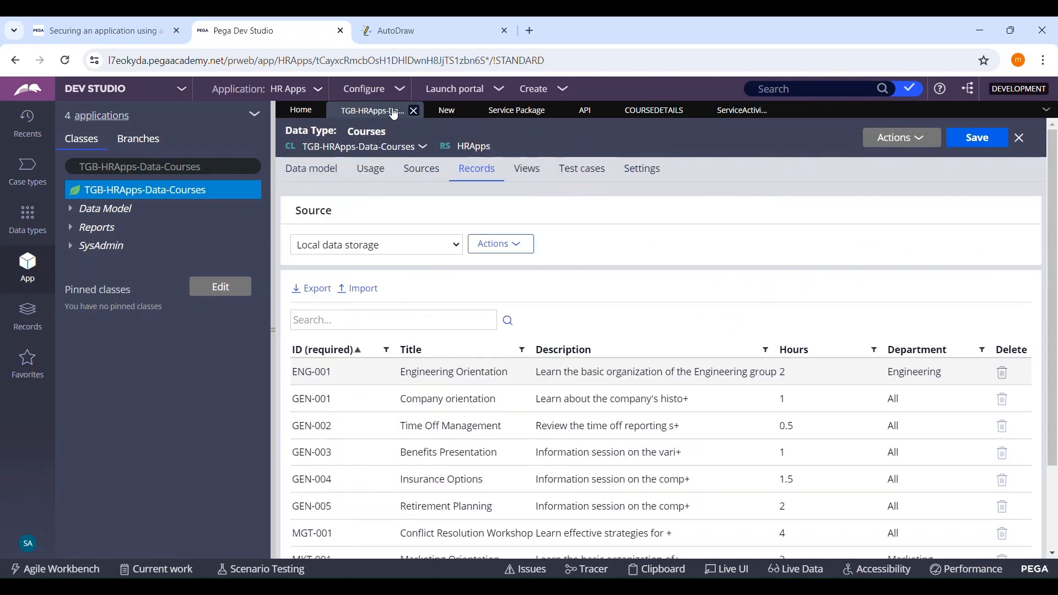
{"action": "left_click", "coordinate": [452, 112]}
{"action": "left_click", "coordinate": [301, 168]}
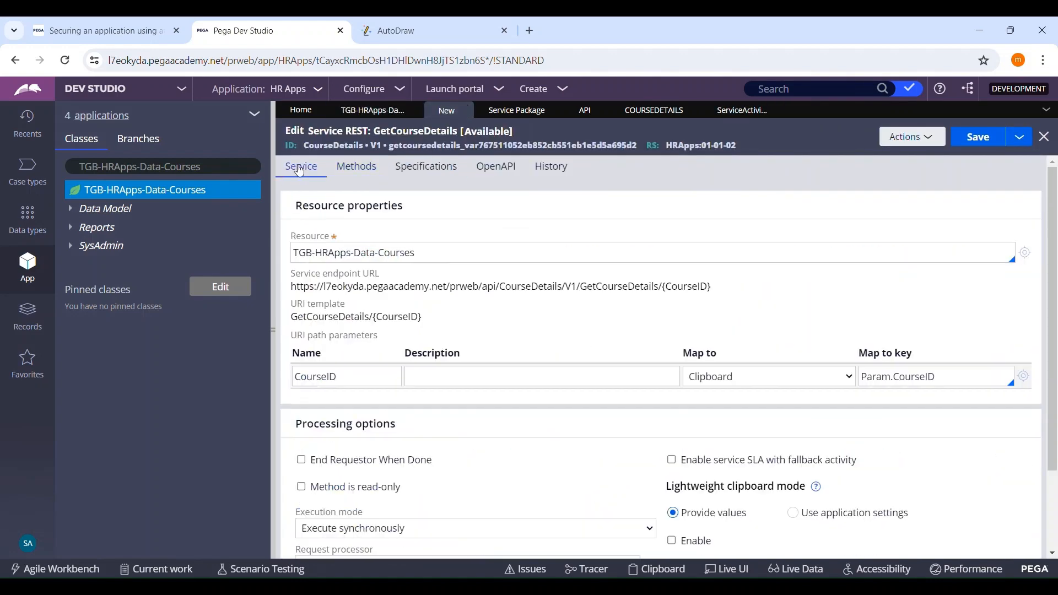
{"action": "left_click_drag", "start_coordinate": [946, 380], "coordinate": [903, 389]}
{"action": "key", "text": "ctrl+c"}
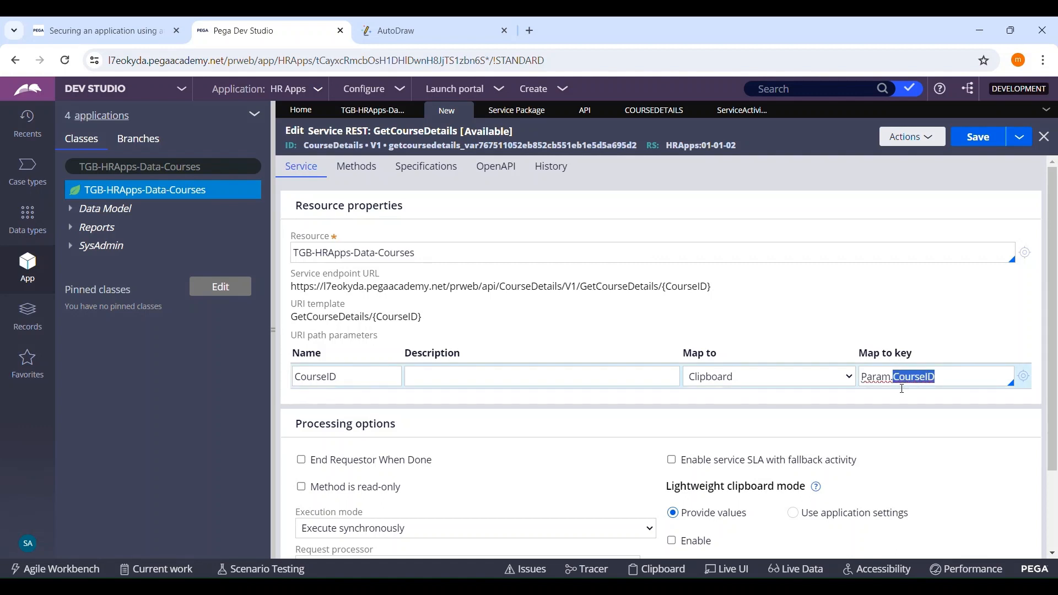
{"action": "left_click", "coordinate": [743, 110]}
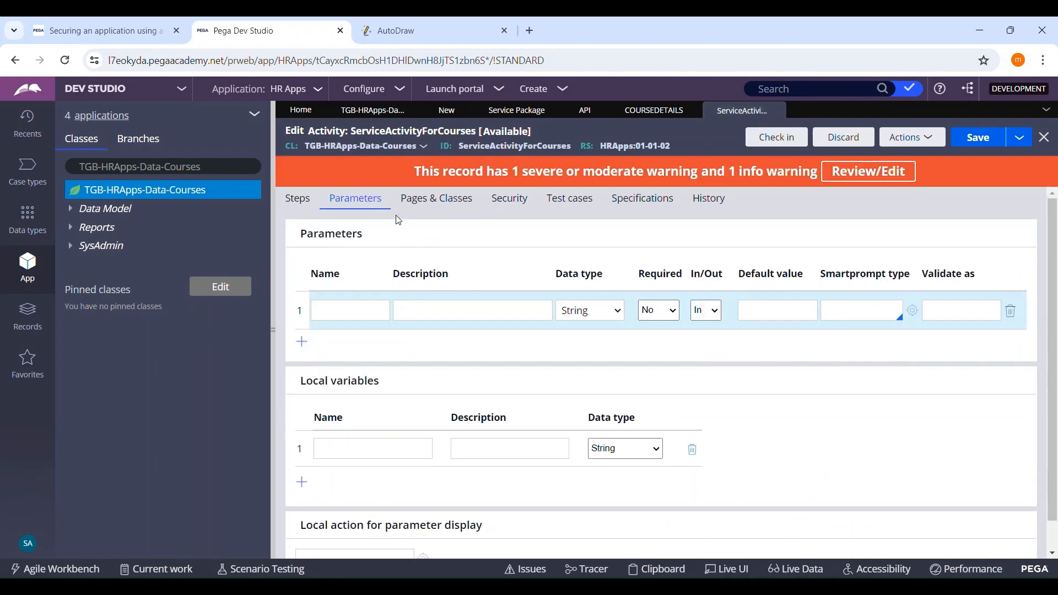
{"action": "left_click", "coordinate": [353, 323]}
{"action": "key", "text": "ctrl+v"}
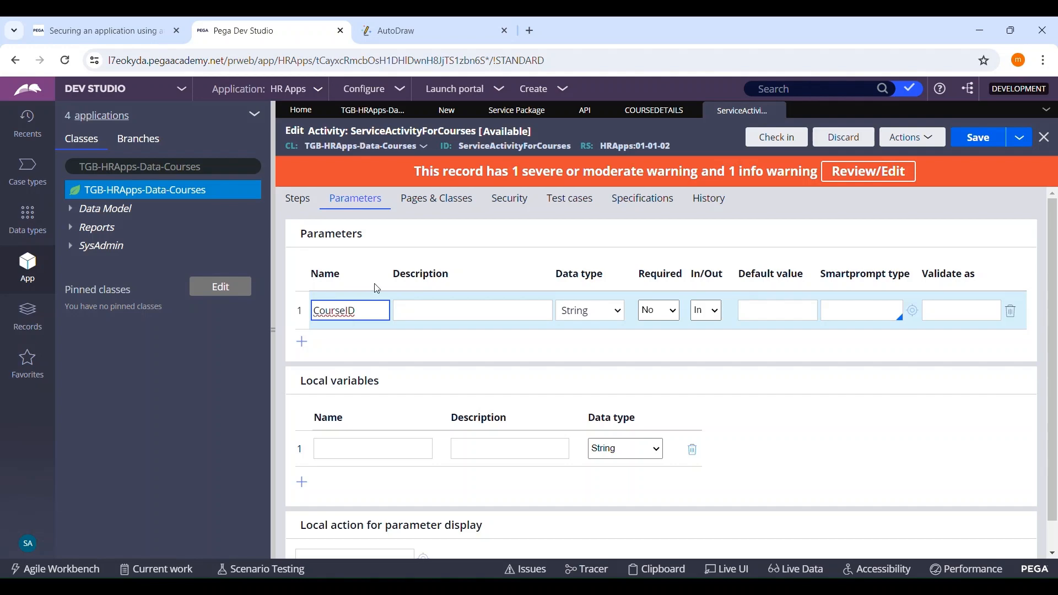
Step: Set the .ID property value in the activity's Obj-Open step to Param.CourseID, copied from the service's path mapping, and save the activity
{"action": "left_click", "coordinate": [304, 207]}
{"action": "scroll", "coordinate": [533, 372], "scroll_direction": "down", "scroll_amount": 2}
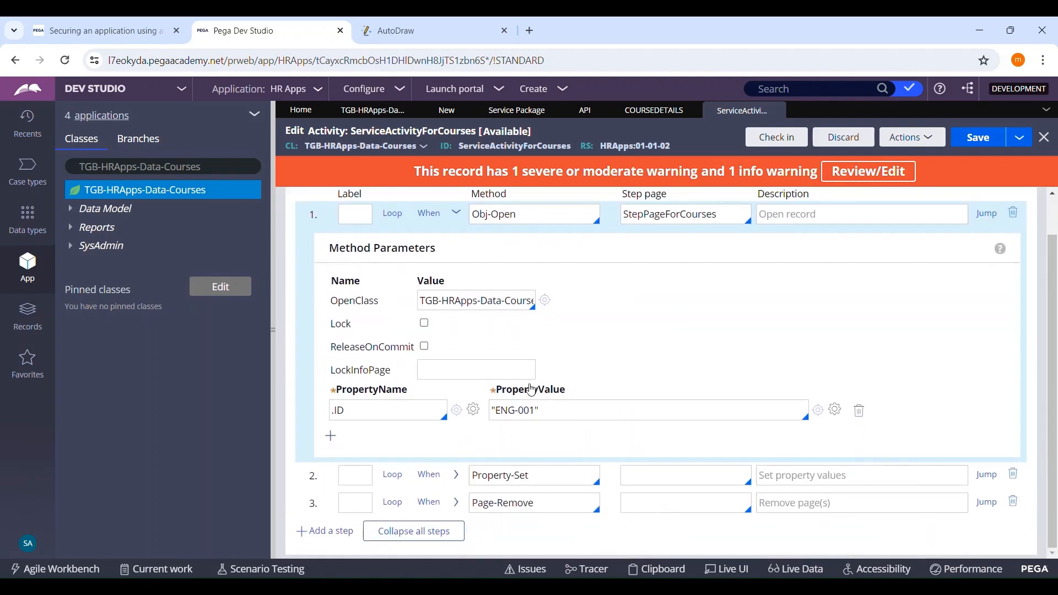
{"action": "left_click", "coordinate": [560, 410]}
{"action": "key", "text": "ctrl+a"}
{"action": "key", "text": "BackSpace"}
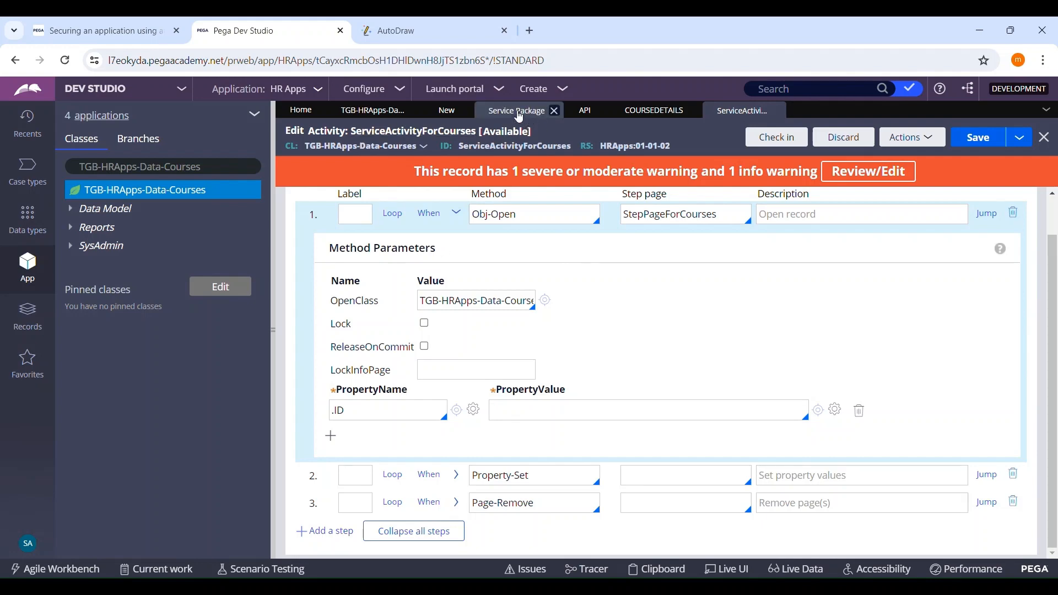
{"action": "left_click", "coordinate": [450, 118]}
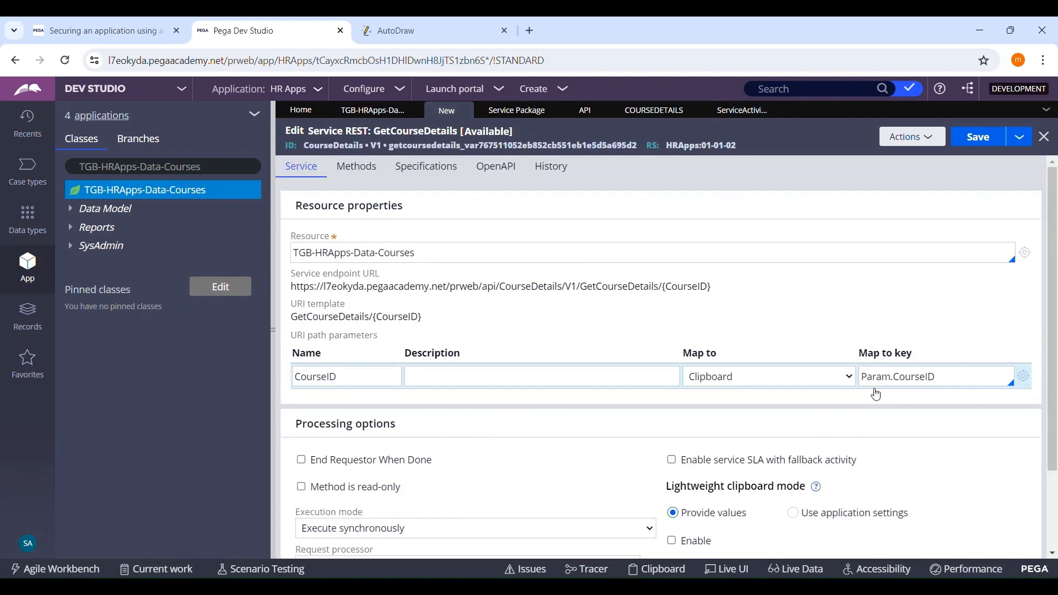
{"action": "double_click", "coordinate": [949, 380]}
{"action": "key", "text": "ctrl+c"}
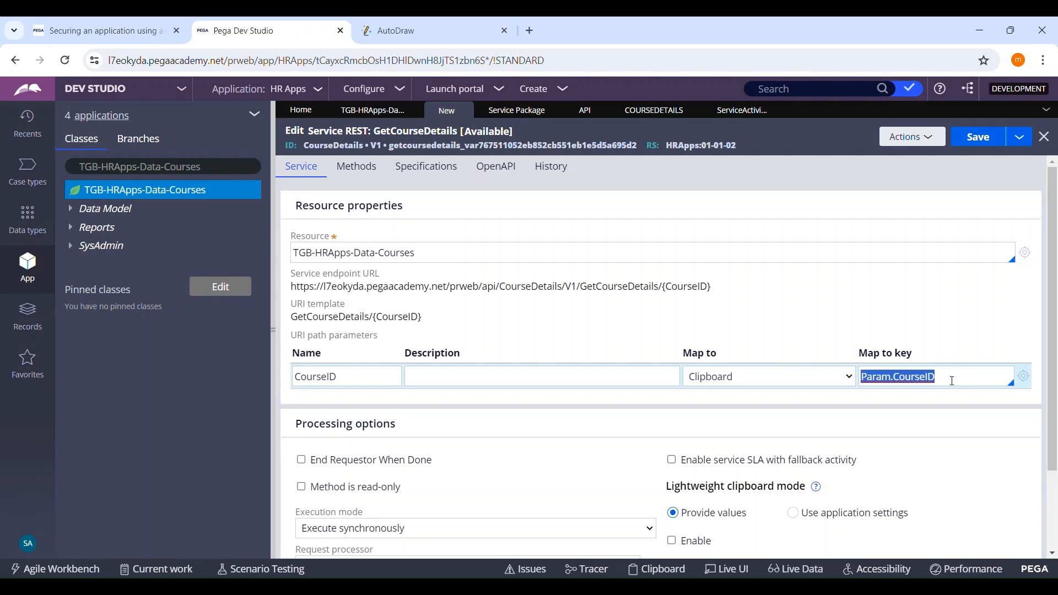
{"action": "left_click", "coordinate": [655, 110]}
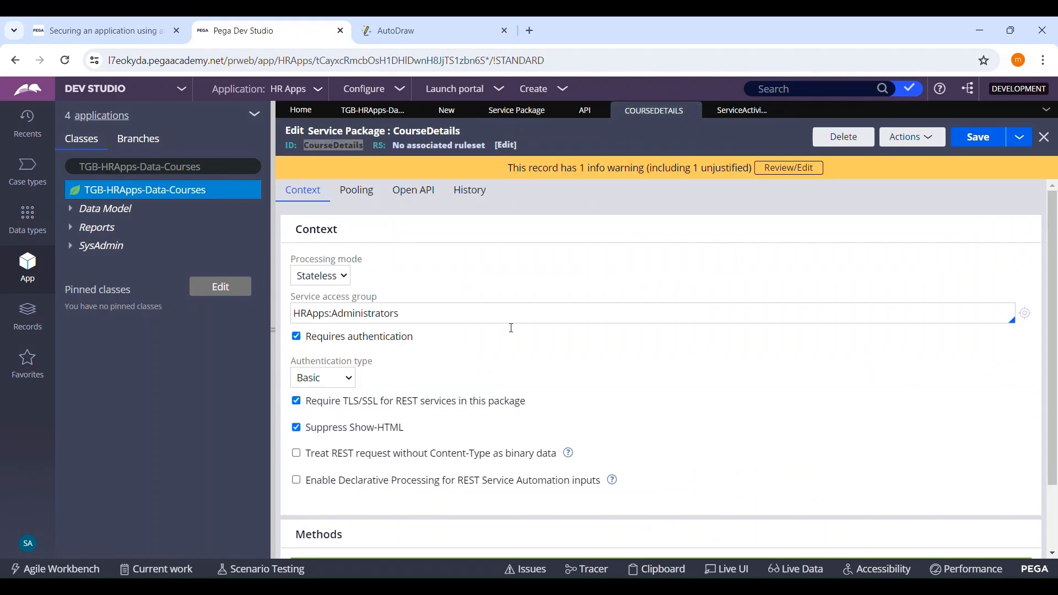
{"action": "left_click", "coordinate": [741, 111]}
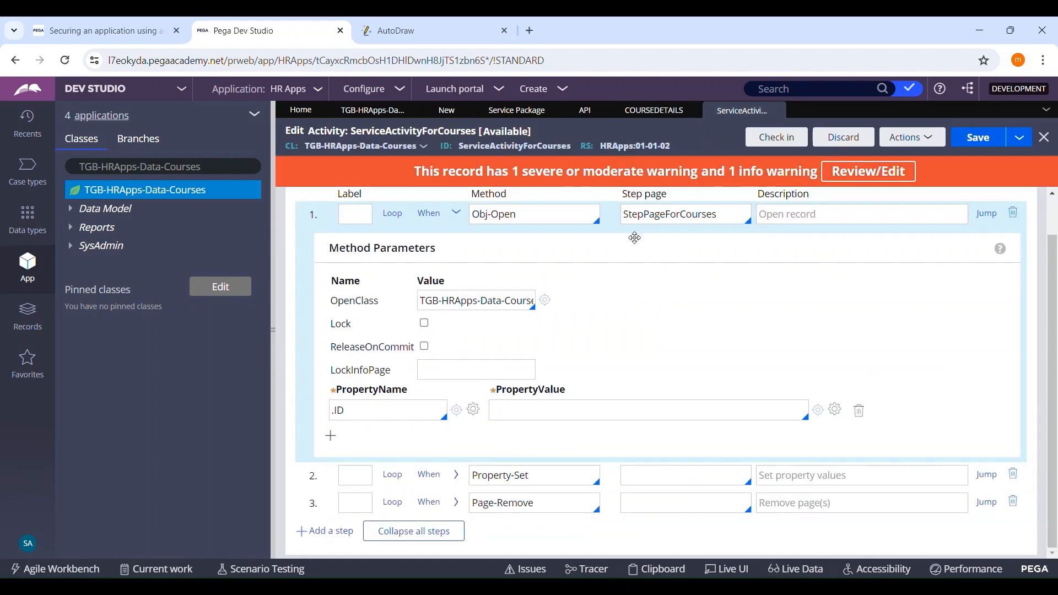
{"action": "left_click", "coordinate": [511, 413]}
{"action": "key", "text": "ctrl+v"}
{"action": "scroll", "coordinate": [702, 342], "scroll_direction": "up", "scroll_amount": 2}
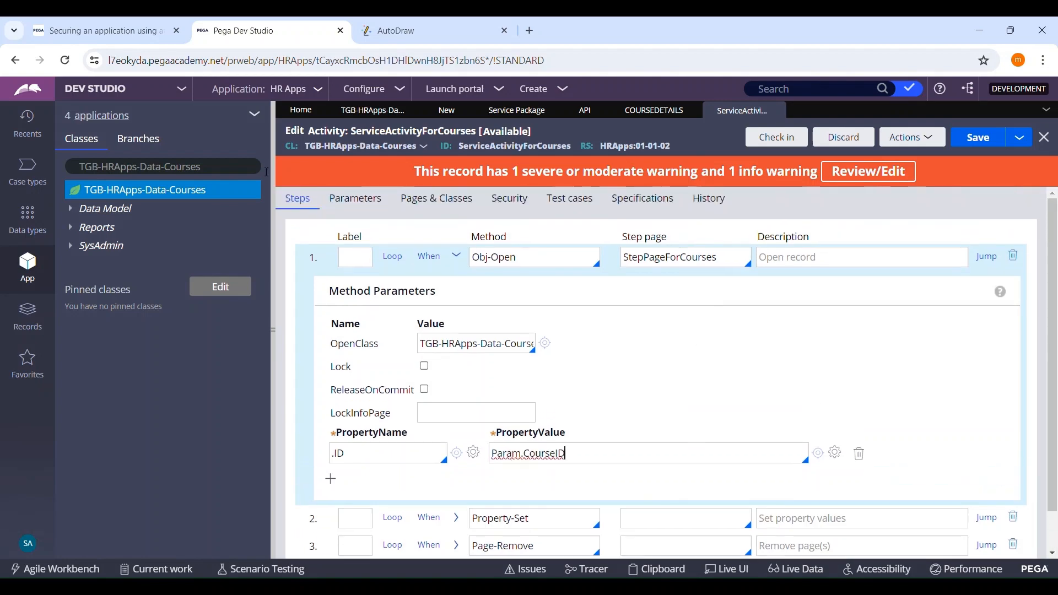
{"action": "left_click", "coordinate": [1005, 138]}
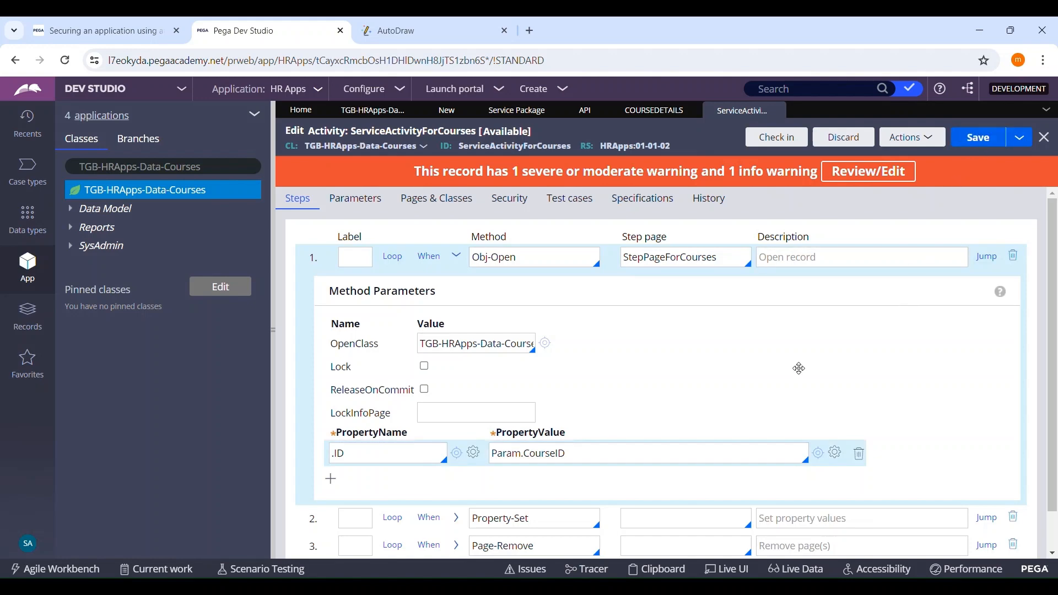
Step: Reselect ServiceActivityForCourses for the GetCourseDetails GET method and set its CourseID parameter to Param.CourseID
{"action": "left_click", "coordinate": [655, 110]}
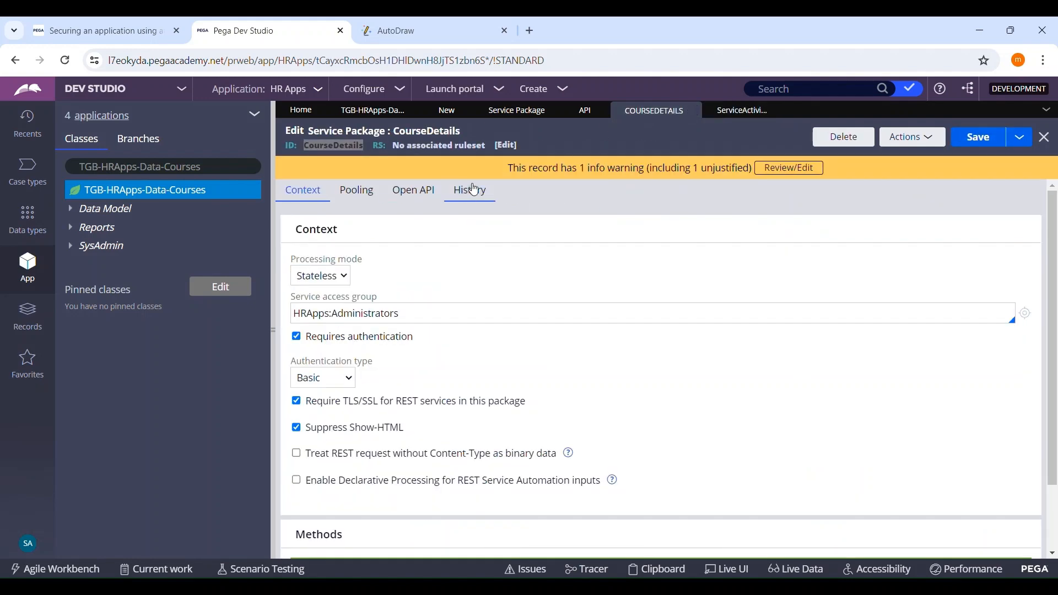
{"action": "left_click", "coordinate": [445, 109]}
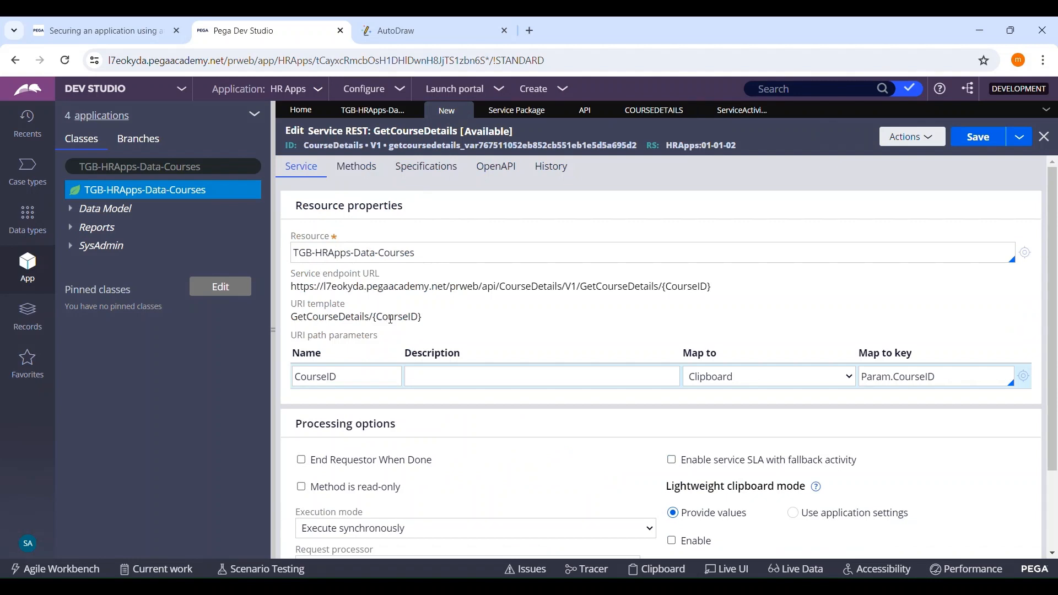
{"action": "left_click", "coordinate": [374, 173]}
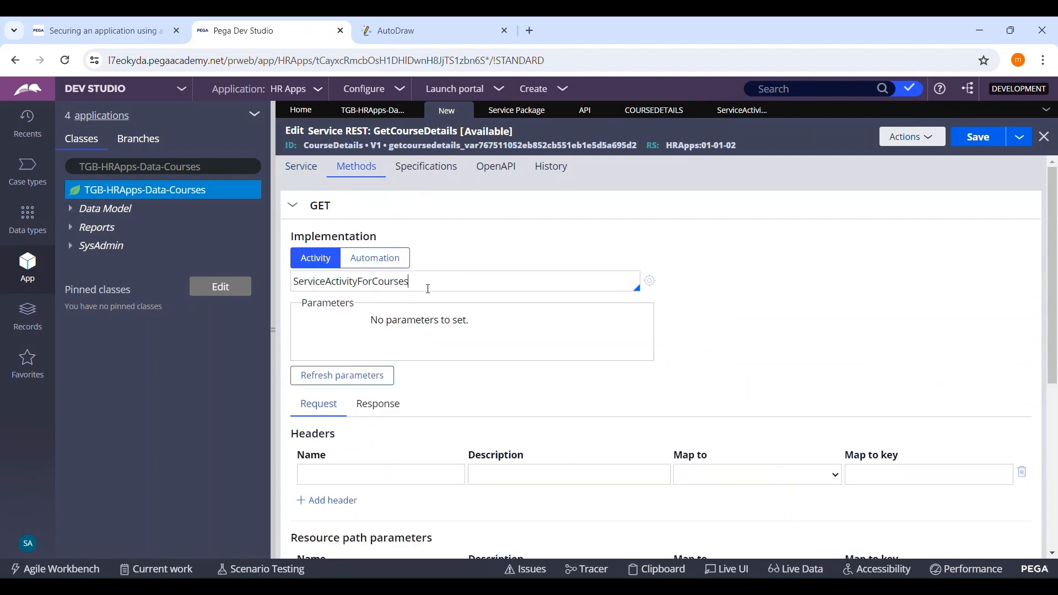
{"action": "key", "text": "Down"}
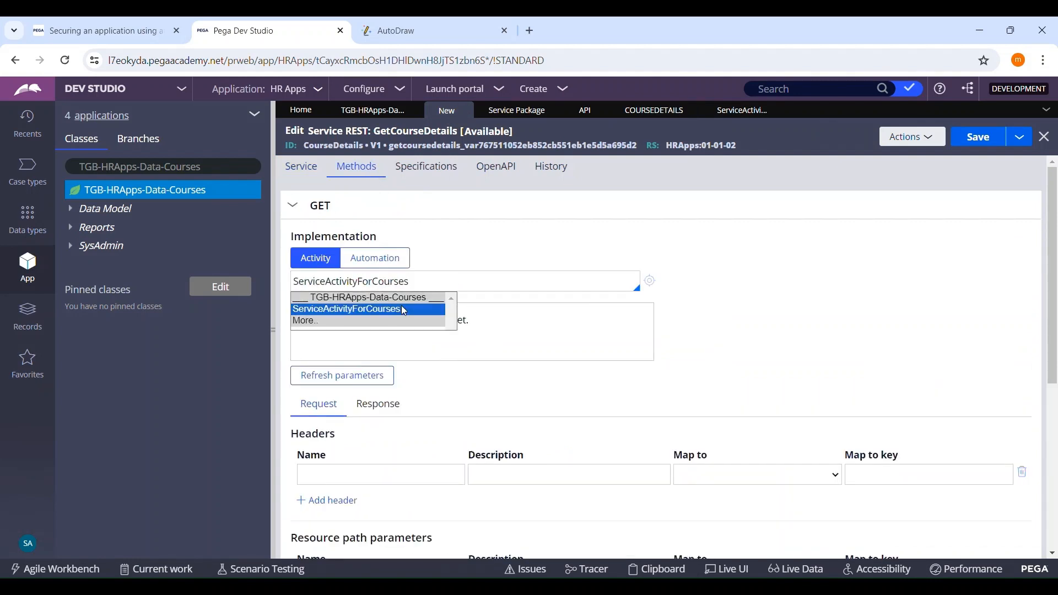
{"action": "left_click", "coordinate": [403, 310]}
{"action": "left_click", "coordinate": [492, 329]}
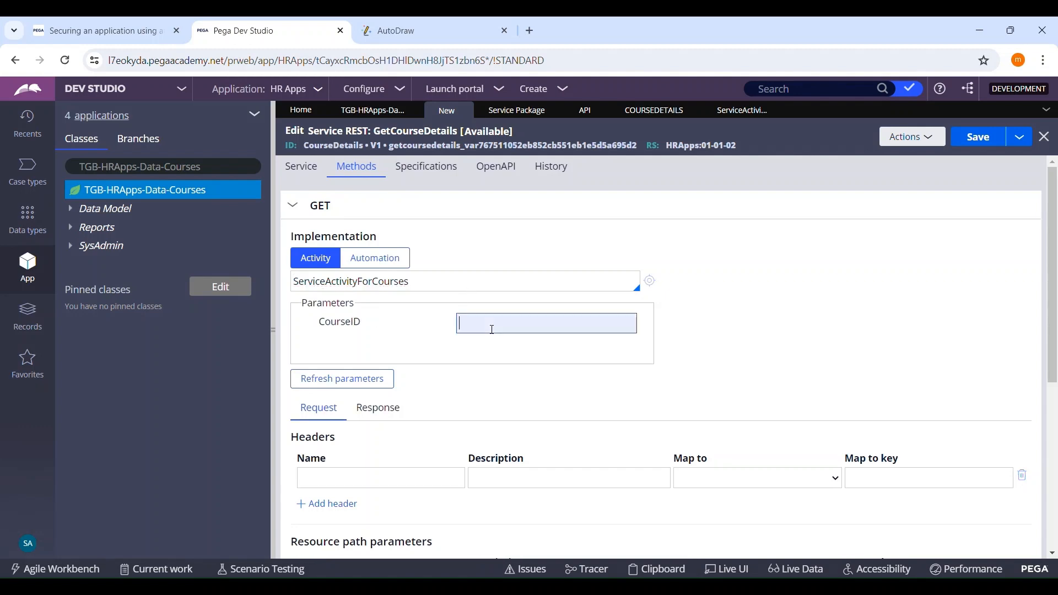
{"action": "key", "text": "ctrl+v"}
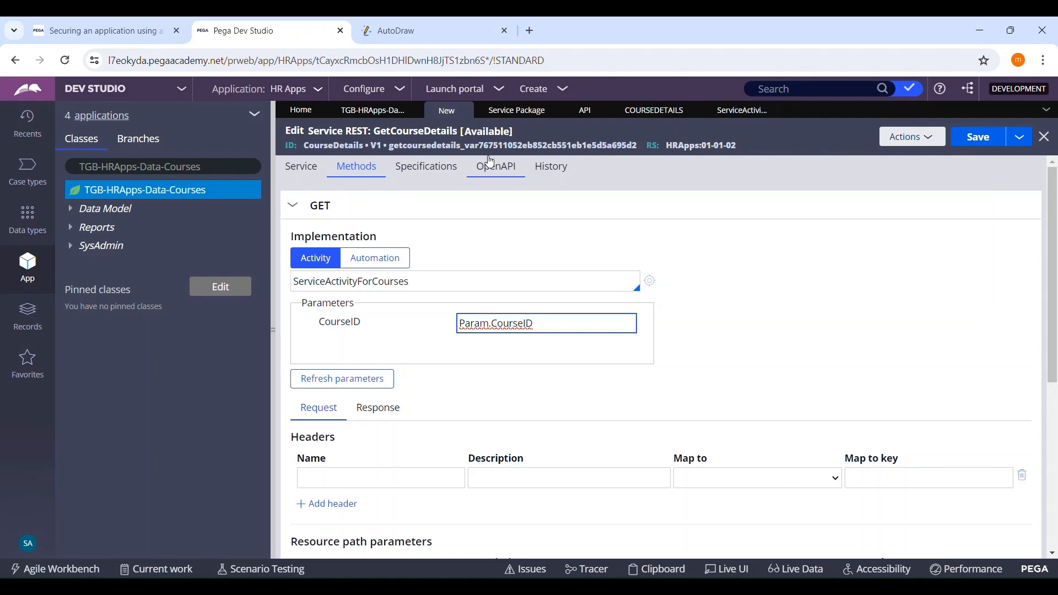
Step: Review the CourseID path parameter against the Courses records and examine the GET request's headers, resource path parameters and query string
{"action": "left_click", "coordinate": [301, 166]}
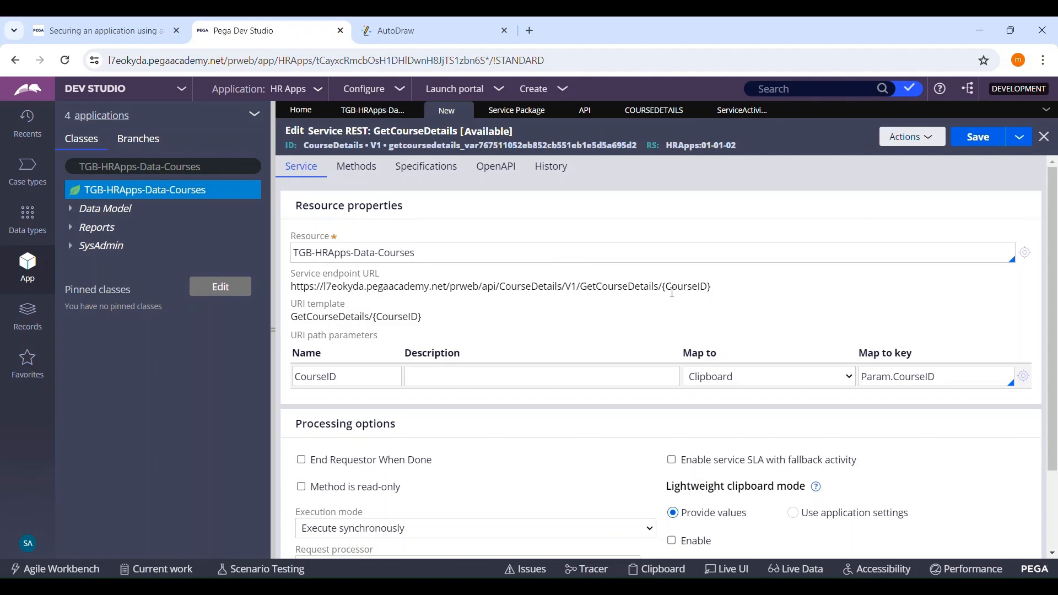
{"action": "left_click", "coordinate": [373, 111]}
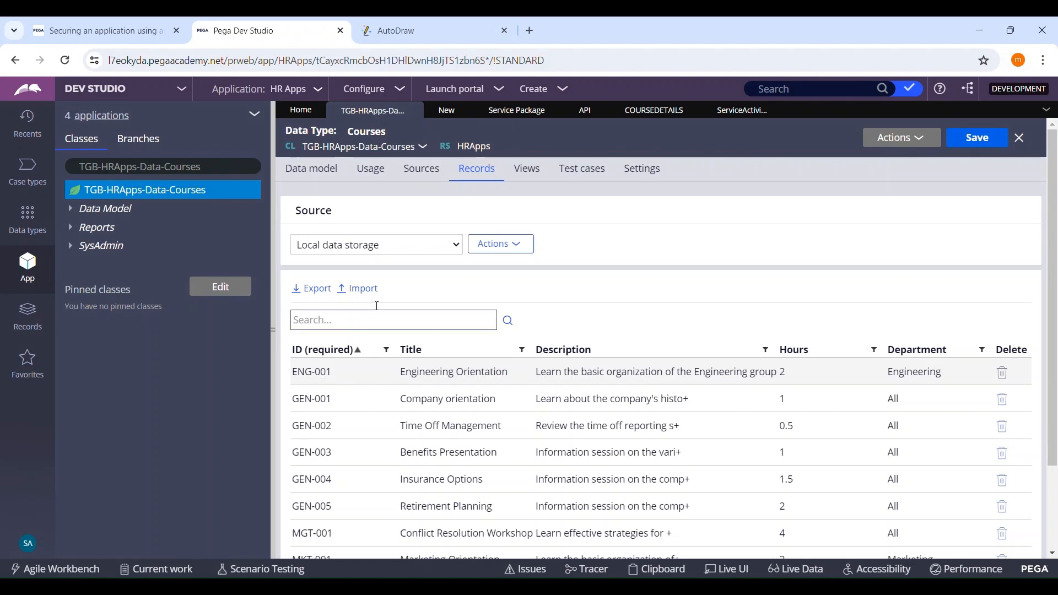
{"action": "left_click", "coordinate": [446, 114]}
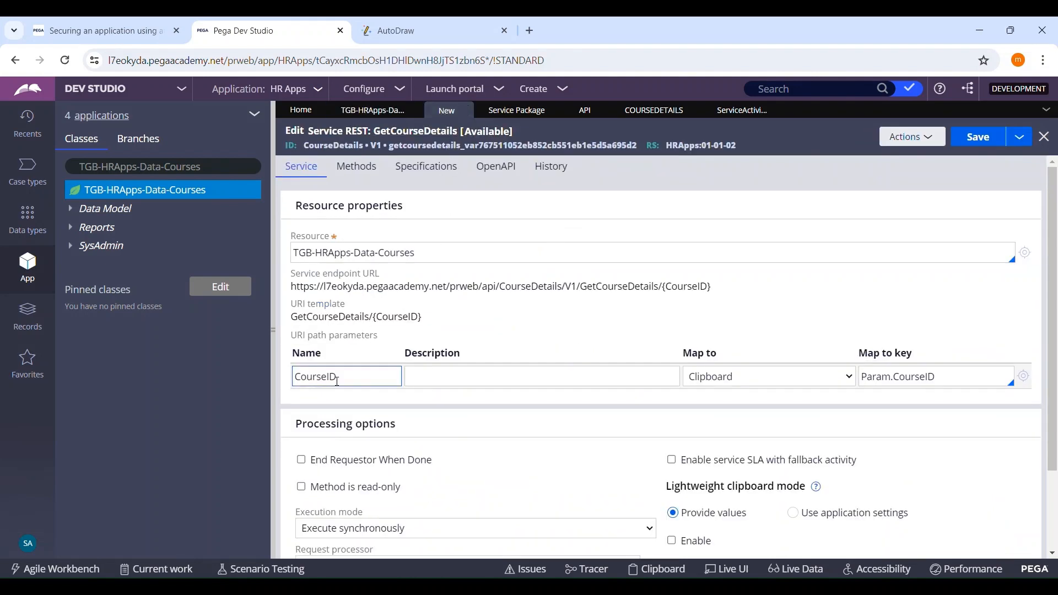
{"action": "left_click", "coordinate": [359, 181]}
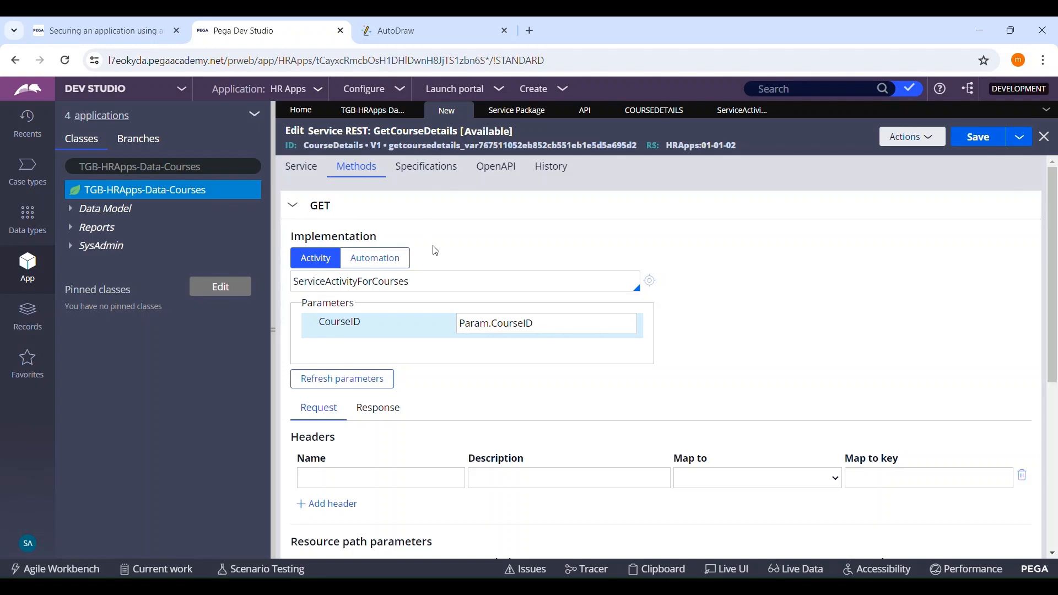
{"action": "scroll", "coordinate": [433, 248], "scroll_direction": "down", "scroll_amount": 2}
{"action": "scroll", "coordinate": [456, 237], "scroll_direction": "down", "scroll_amount": 3}
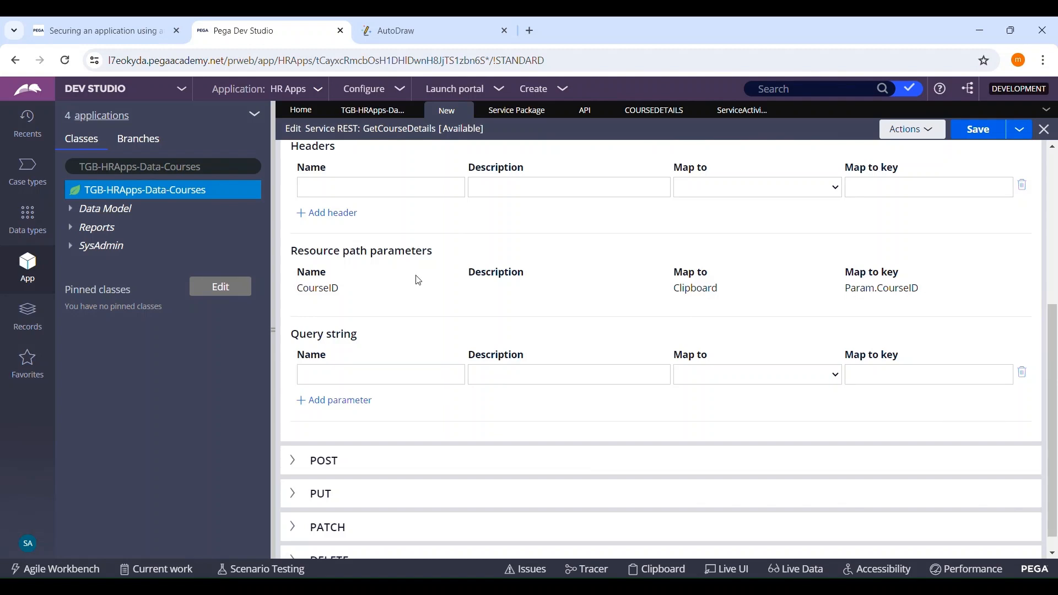
{"action": "scroll", "coordinate": [513, 315], "scroll_direction": "up", "scroll_amount": 2}
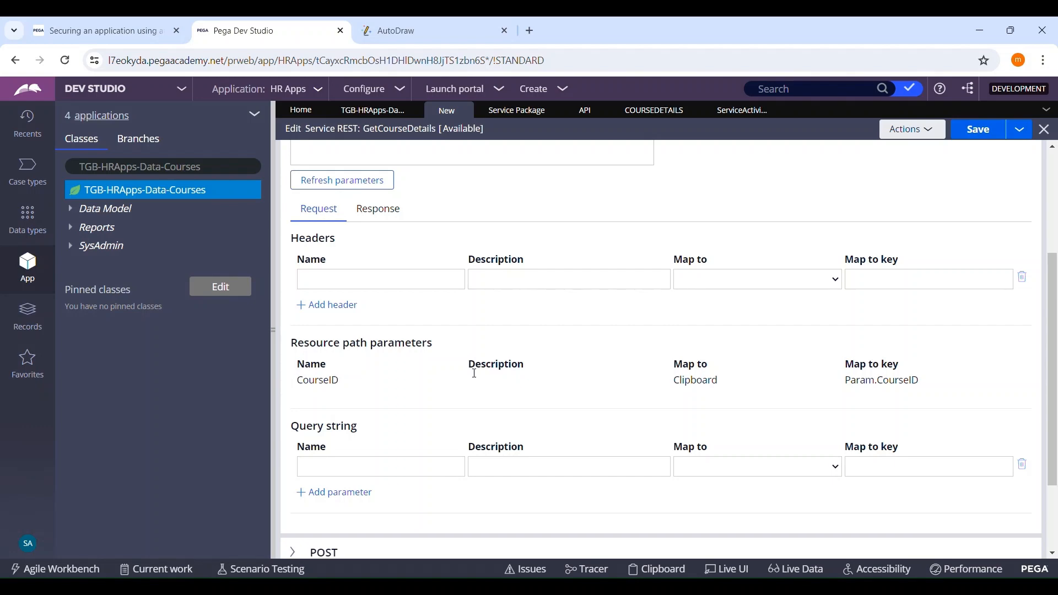
{"action": "scroll", "coordinate": [926, 383], "scroll_direction": "up", "scroll_amount": 3}
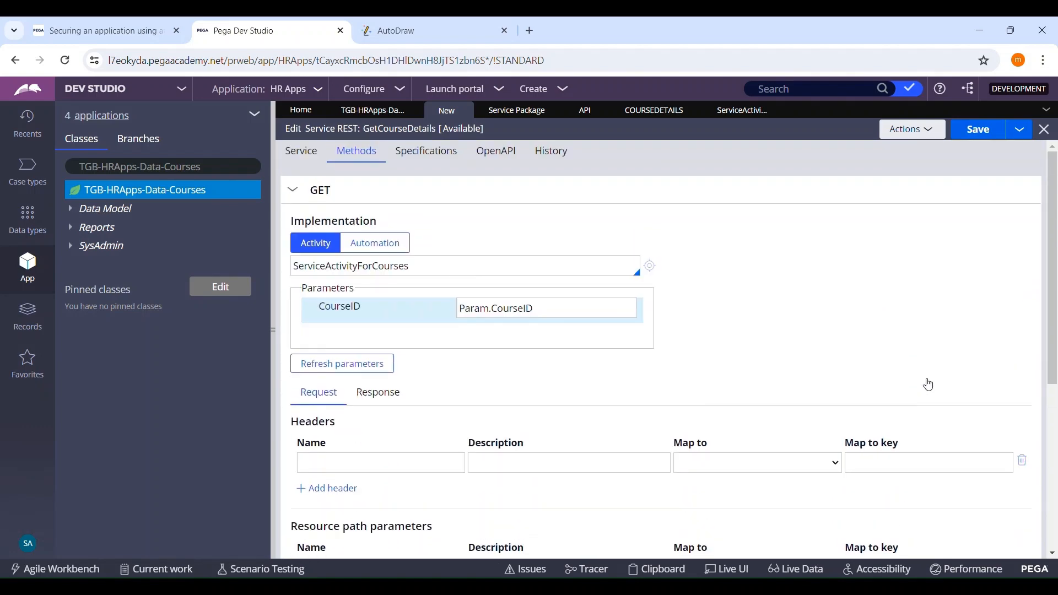
{"action": "scroll", "coordinate": [875, 348], "scroll_direction": "down", "scroll_amount": 4}
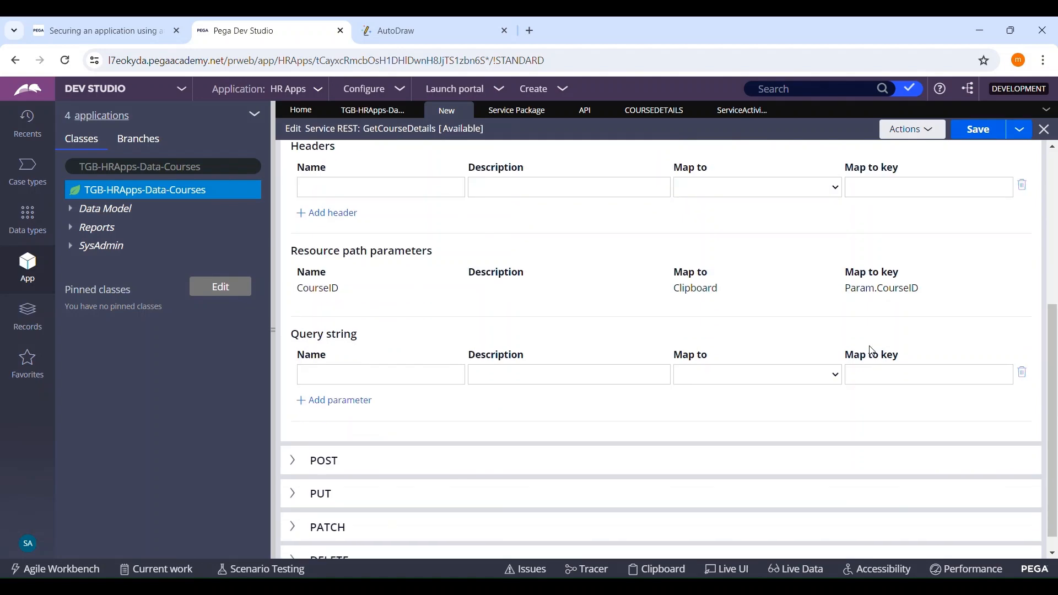
{"action": "left_click", "coordinate": [370, 372]}
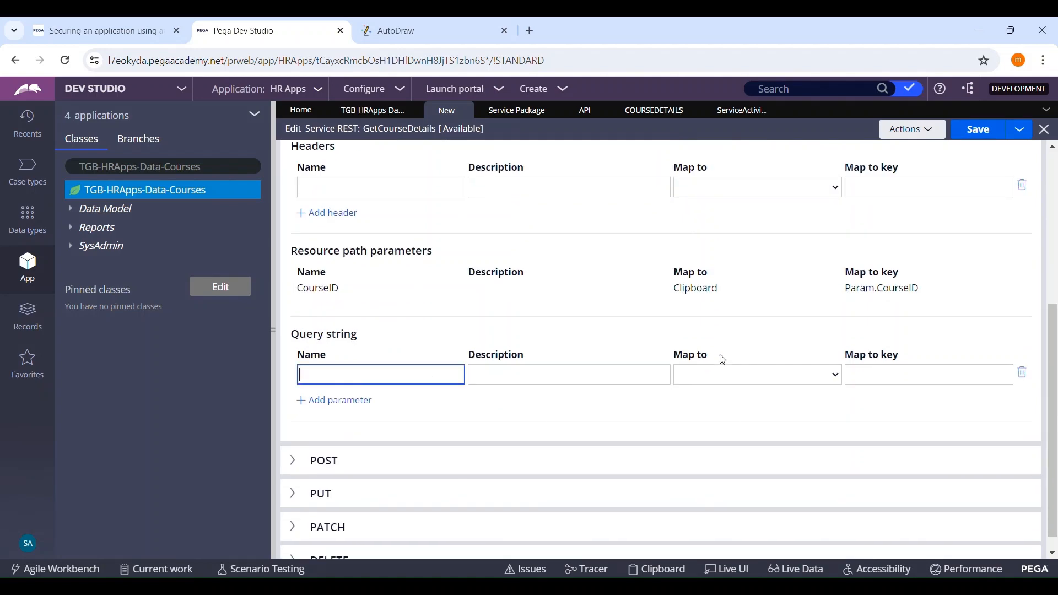
{"action": "scroll", "coordinate": [432, 345], "scroll_direction": "up", "scroll_amount": 3}
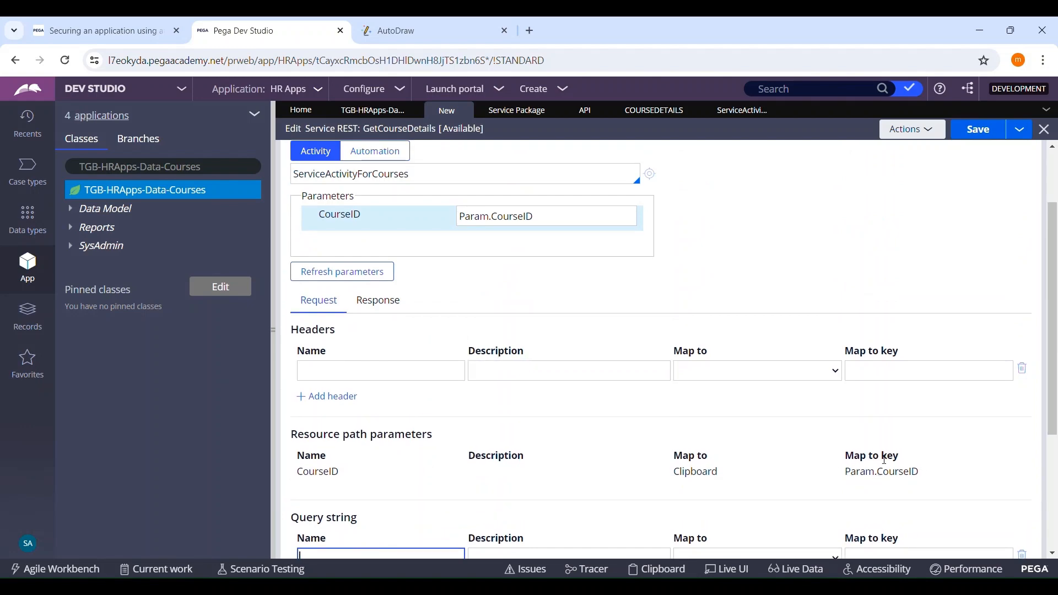
{"action": "scroll", "coordinate": [716, 420], "scroll_direction": "up", "scroll_amount": 2}
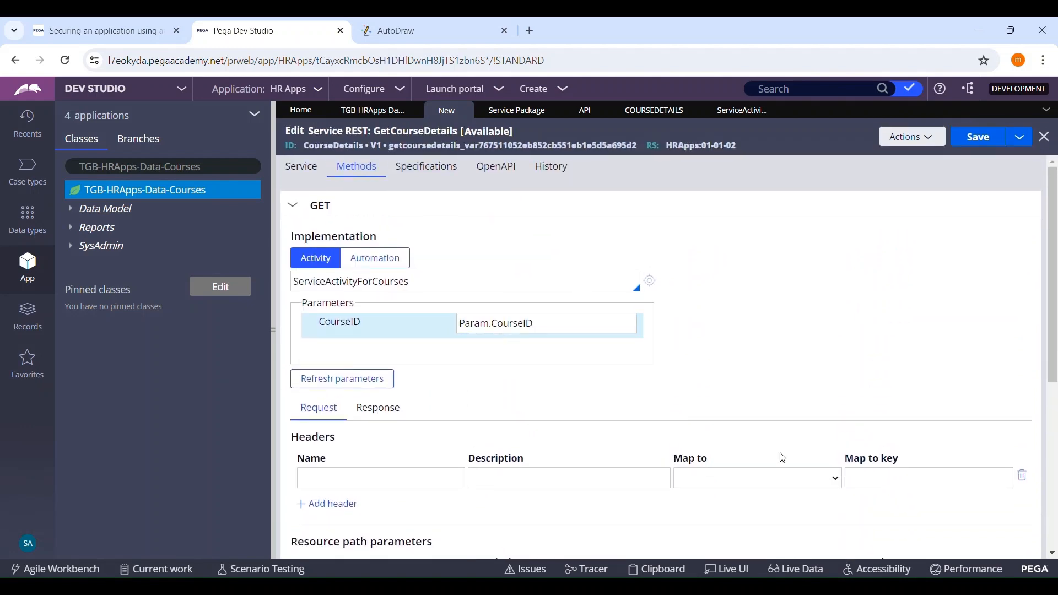
Step: Review the GET path parameter mapping, then the parameters, pages and classes, and Obj-Open step of ServiceActivityForCourses
{"action": "scroll", "coordinate": [783, 457], "scroll_direction": "down", "scroll_amount": 5}
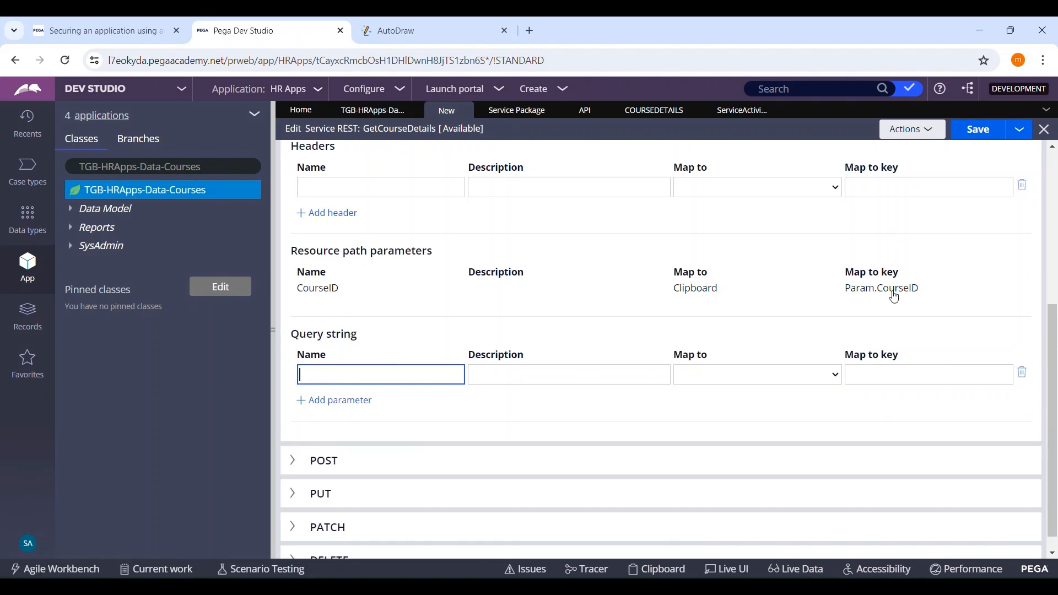
{"action": "scroll", "coordinate": [888, 306], "scroll_direction": "up", "scroll_amount": 5}
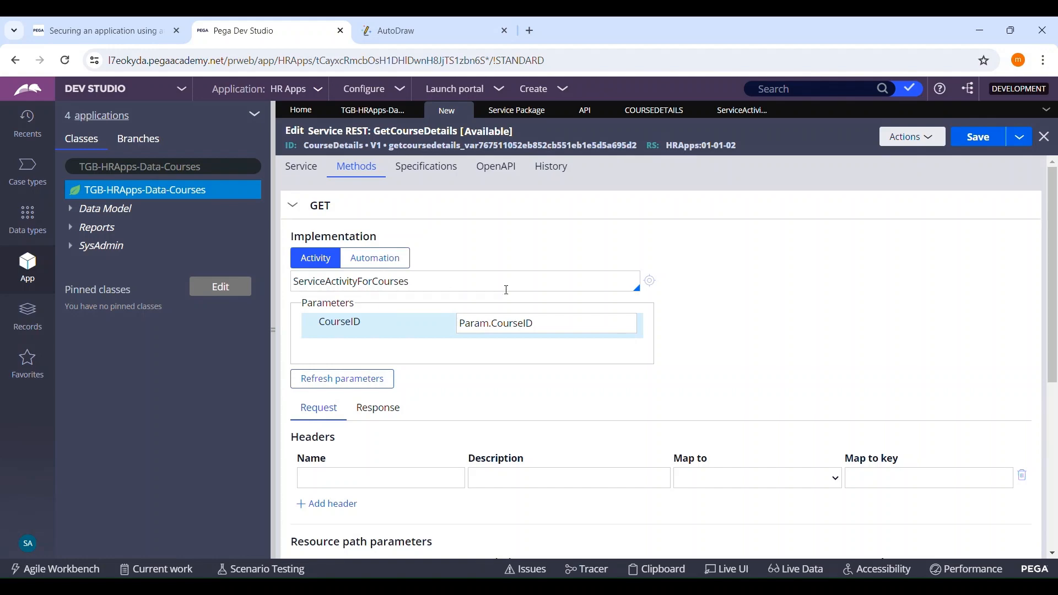
{"action": "left_click", "coordinate": [775, 109]}
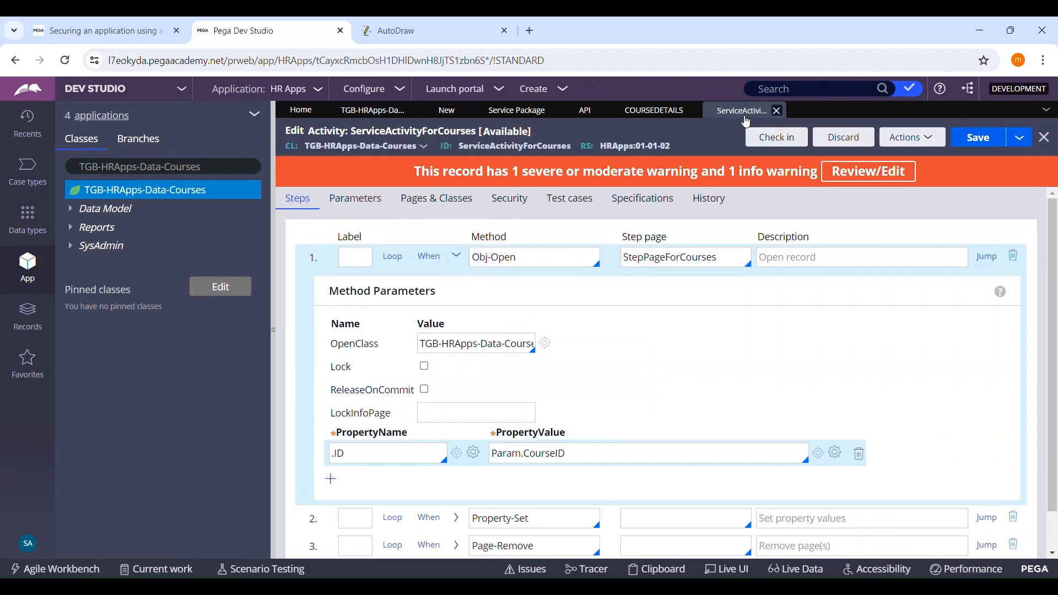
{"action": "left_click", "coordinate": [364, 201]}
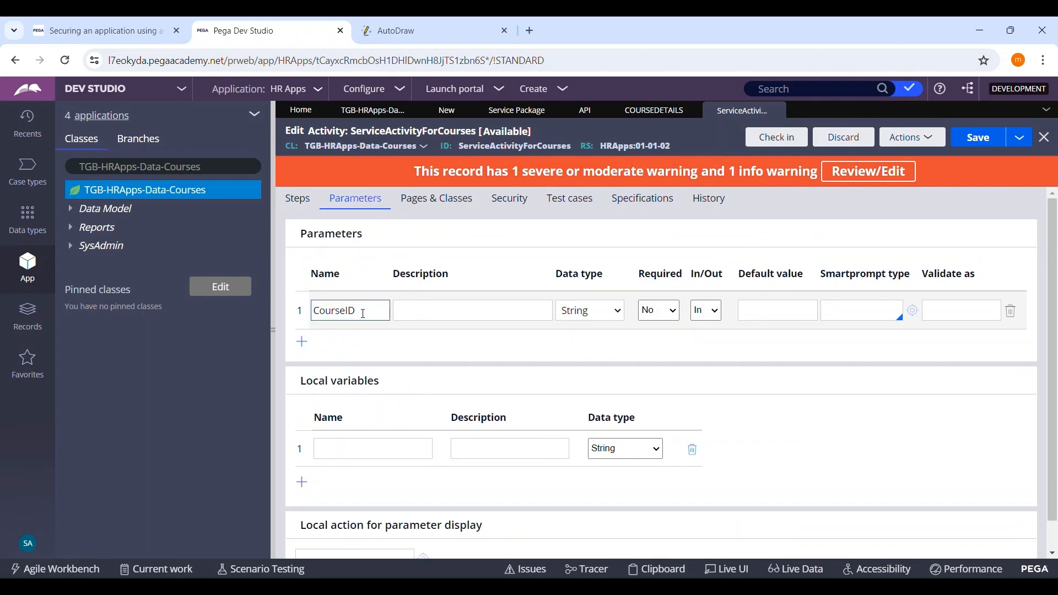
{"action": "left_click", "coordinate": [309, 204]}
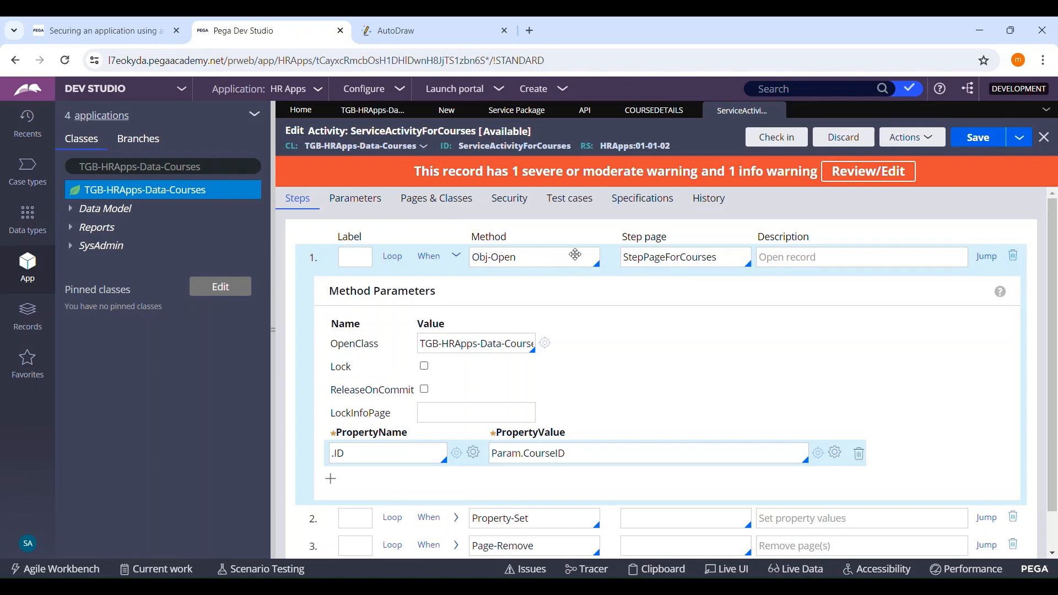
{"action": "left_click", "coordinate": [452, 210]}
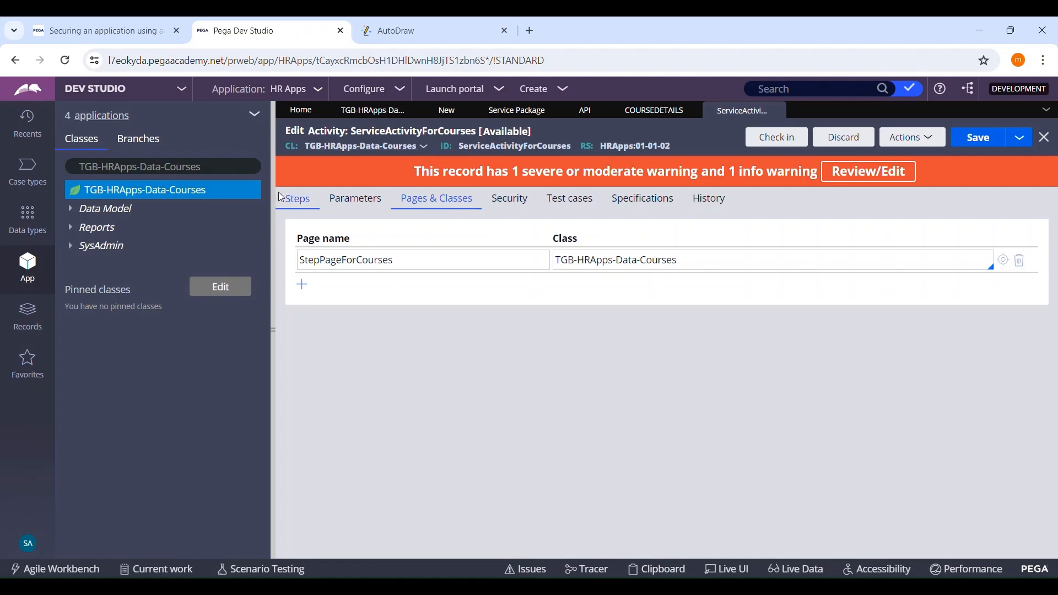
{"action": "left_click", "coordinate": [309, 202]}
{"action": "scroll", "coordinate": [617, 267], "scroll_direction": "down", "scroll_amount": 2}
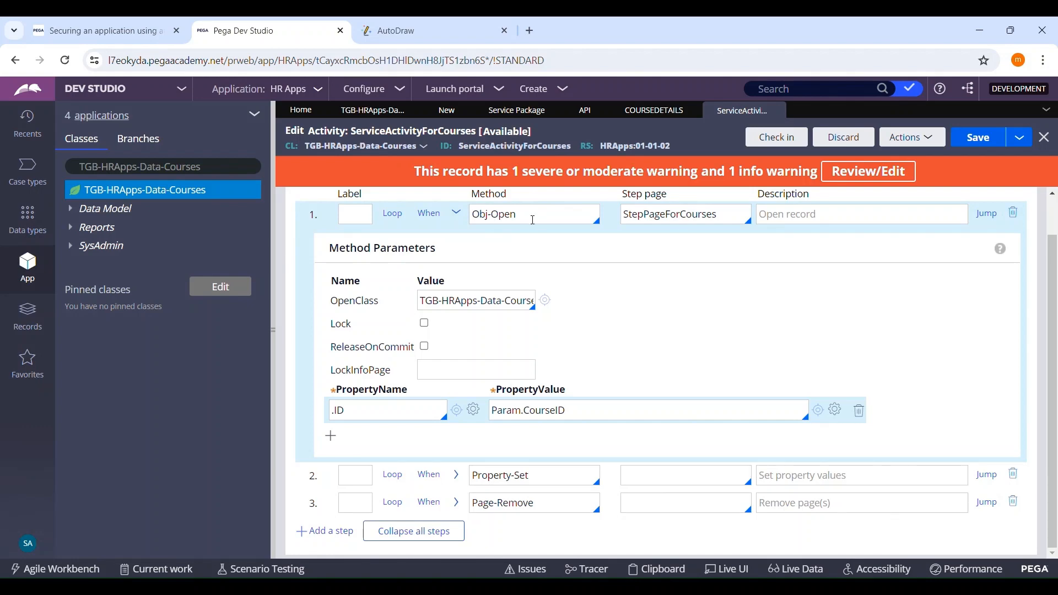
Step: Compare the Courses data type's records with the .ID lookup in the activity's Obj-Open step
{"action": "left_click", "coordinate": [411, 110]}
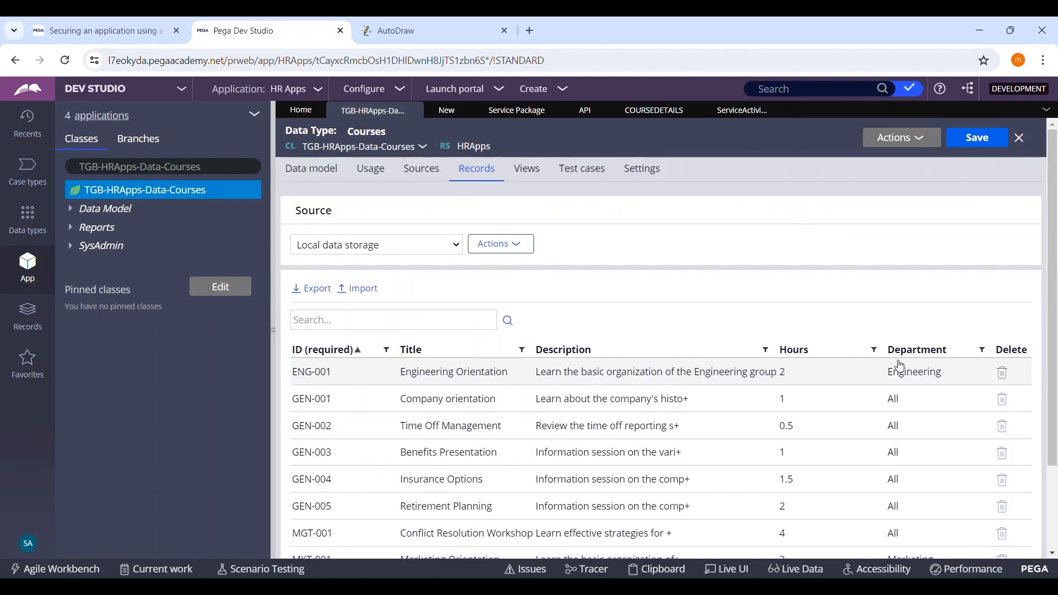
{"action": "left_click", "coordinate": [727, 118]}
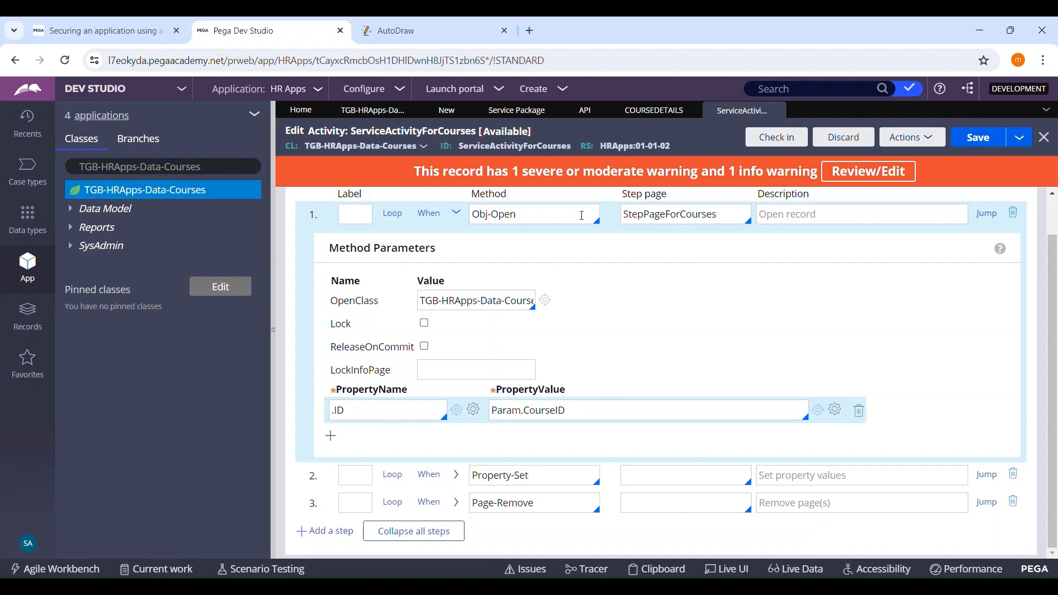
{"action": "left_click", "coordinate": [387, 111]}
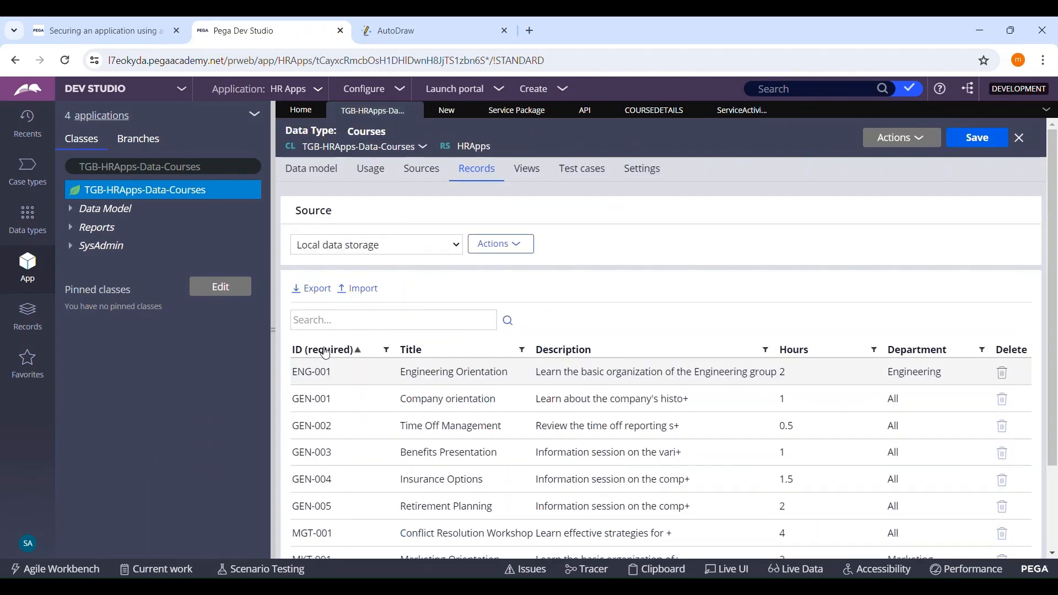
{"action": "left_click", "coordinate": [735, 116]}
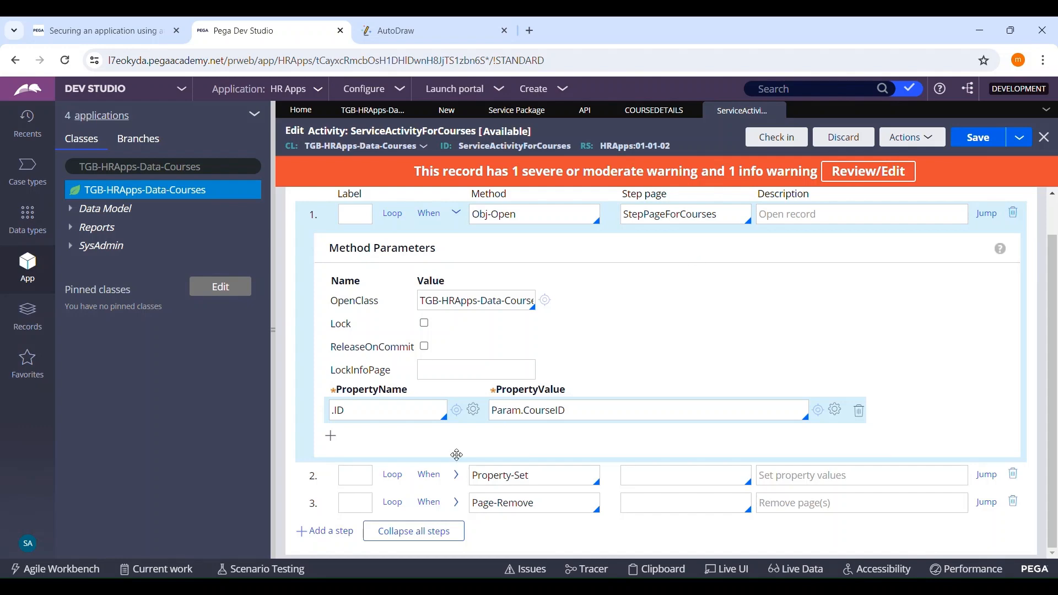
Step: Examine the Property-Set step's response mappings and the recently used ResponseForGetCourses property they write to
{"action": "left_click", "coordinate": [457, 475]}
{"action": "scroll", "coordinate": [606, 386], "scroll_direction": "down", "scroll_amount": 4}
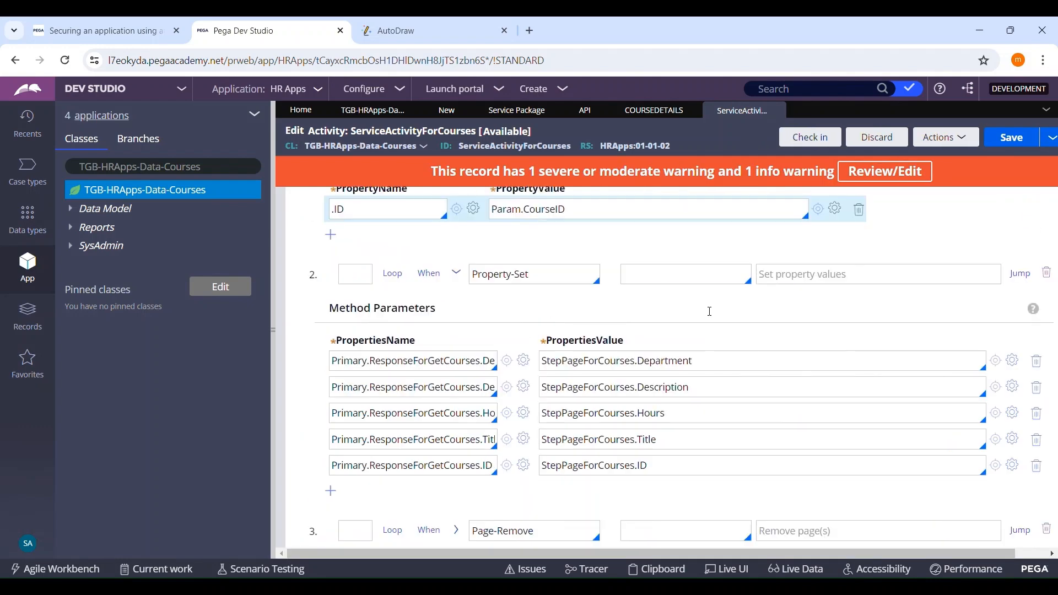
{"action": "scroll", "coordinate": [488, 289], "scroll_direction": "down", "scroll_amount": 1}
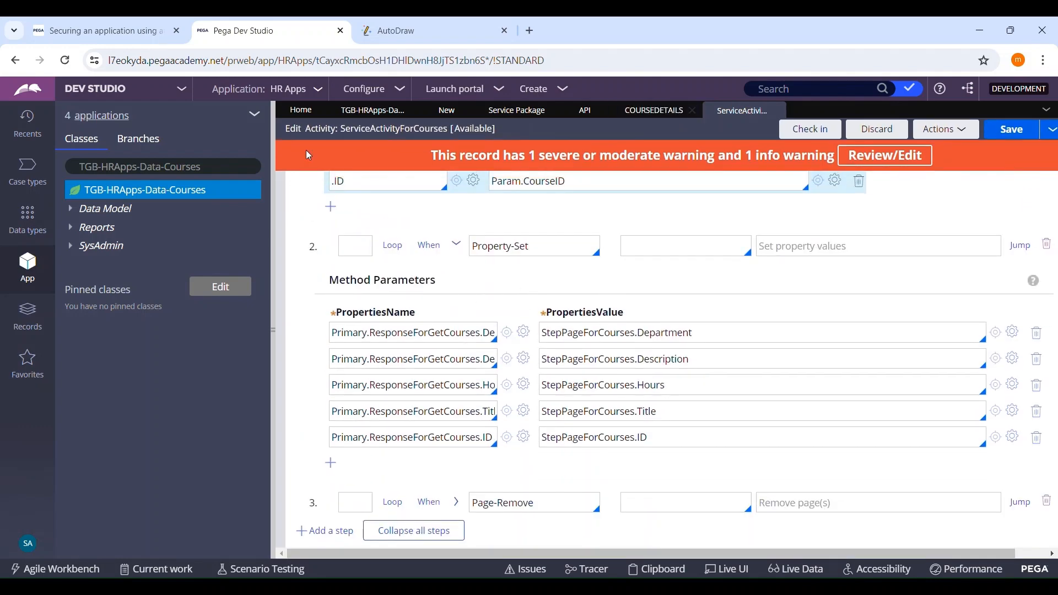
{"action": "left_click", "coordinate": [30, 122]}
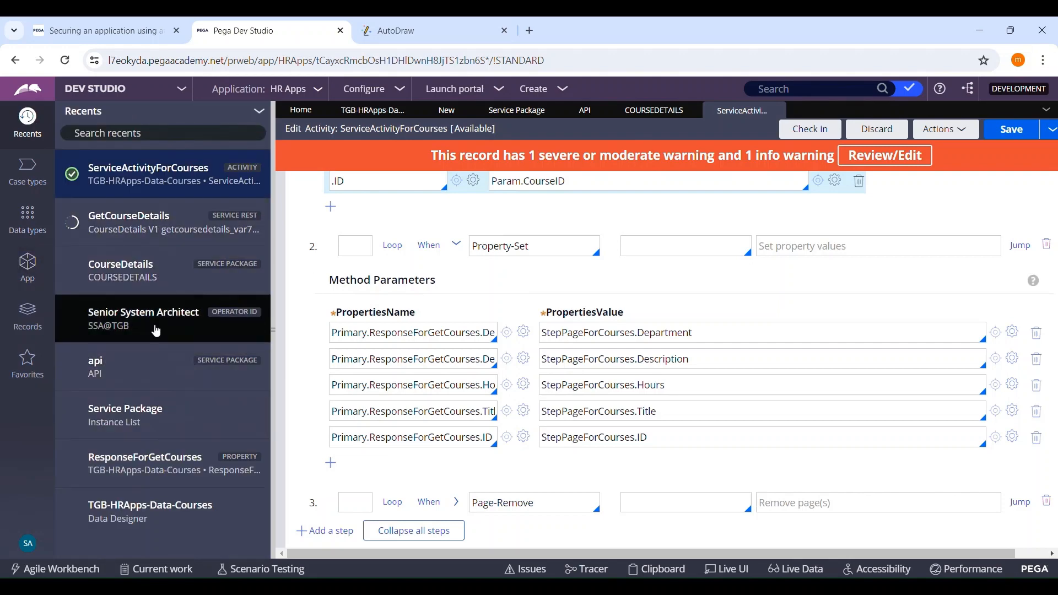
{"action": "left_click", "coordinate": [155, 455]}
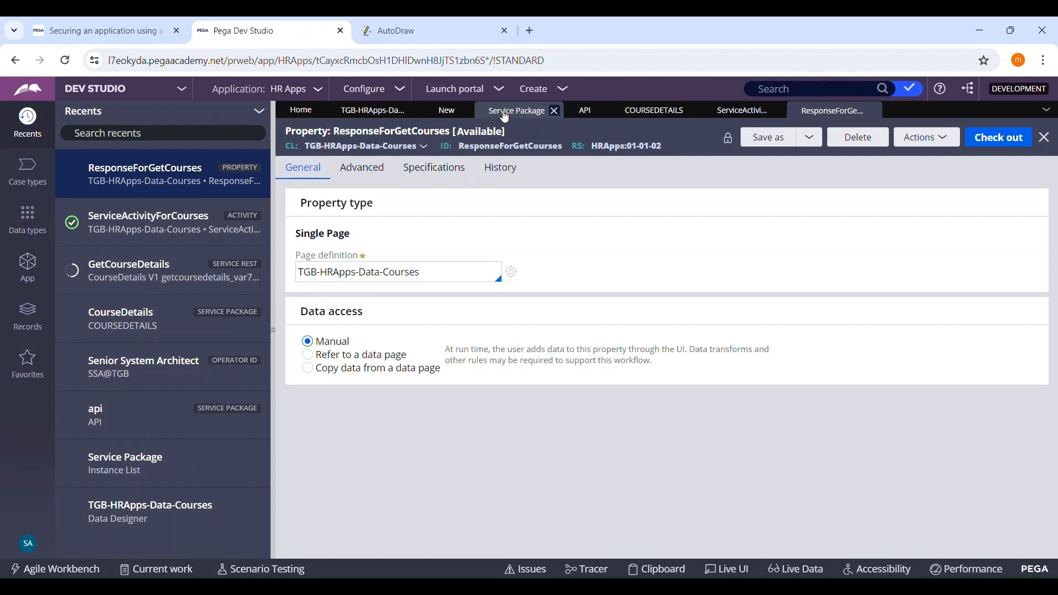
Step: Describe the message data in the GetCourseDetails GET method's response as Response
{"action": "left_click", "coordinate": [447, 111]}
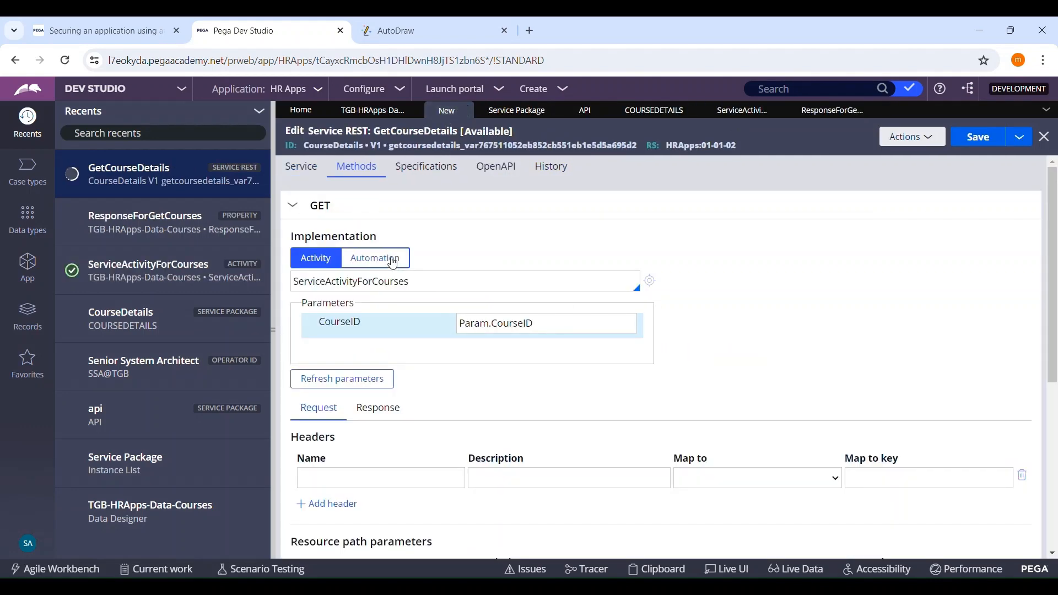
{"action": "scroll", "coordinate": [576, 366], "scroll_direction": "down", "scroll_amount": 5}
{"action": "scroll", "coordinate": [334, 277], "scroll_direction": "up", "scroll_amount": 3}
{"action": "left_click", "coordinate": [375, 301]}
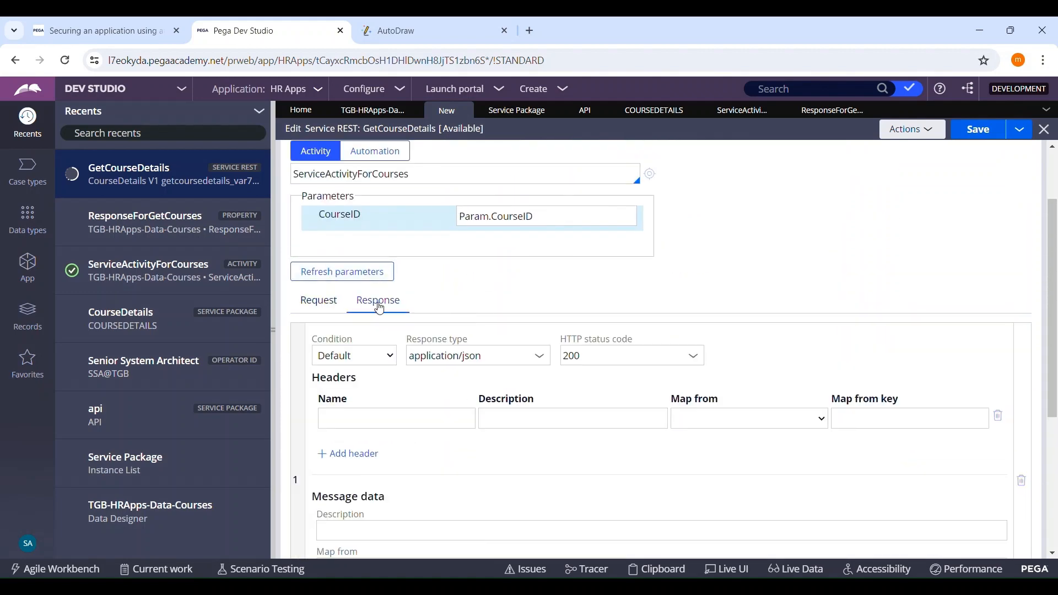
{"action": "scroll", "coordinate": [645, 309], "scroll_direction": "down", "scroll_amount": 5}
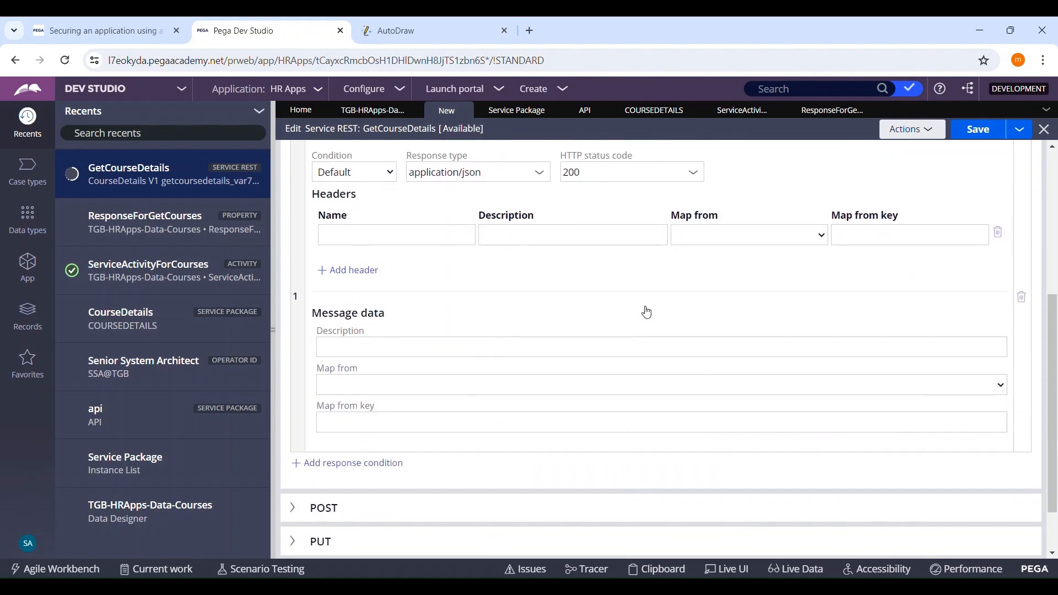
{"action": "left_click", "coordinate": [395, 349]}
{"action": "type", "text": "Re"}
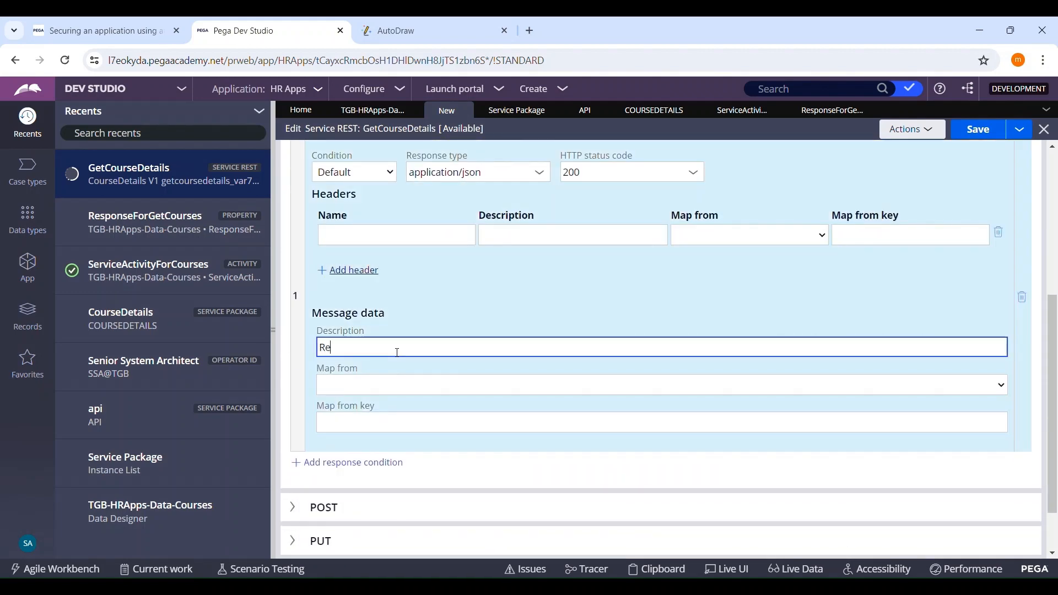
{"action": "type", "text": "sponse"}
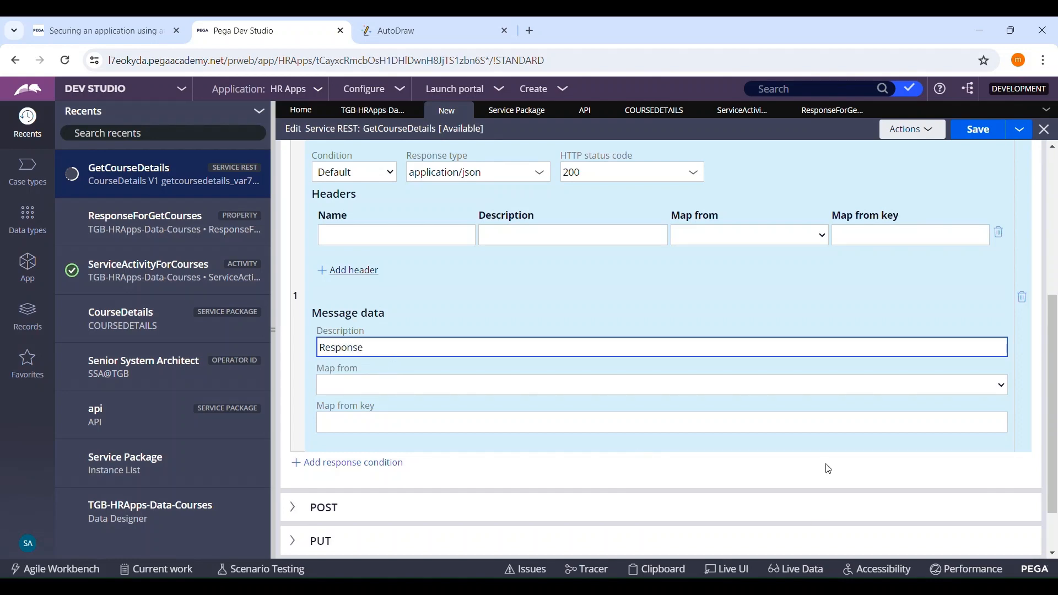
Step: Map the GET response's message data from JSON, using .ResponseForGetCourses as the key
{"action": "left_click", "coordinate": [822, 393]}
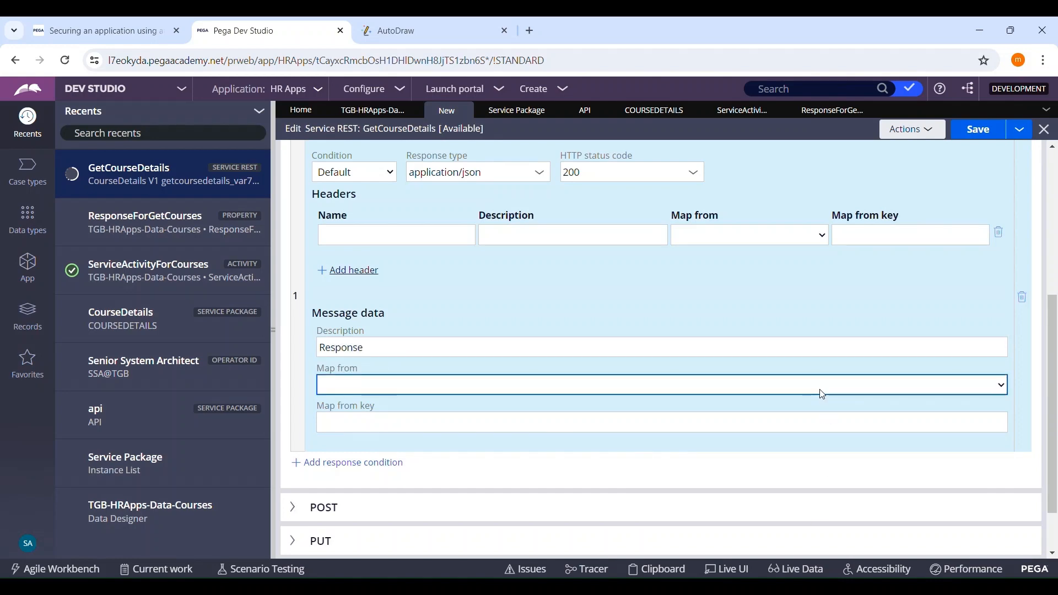
{"action": "left_click", "coordinate": [319, 465]}
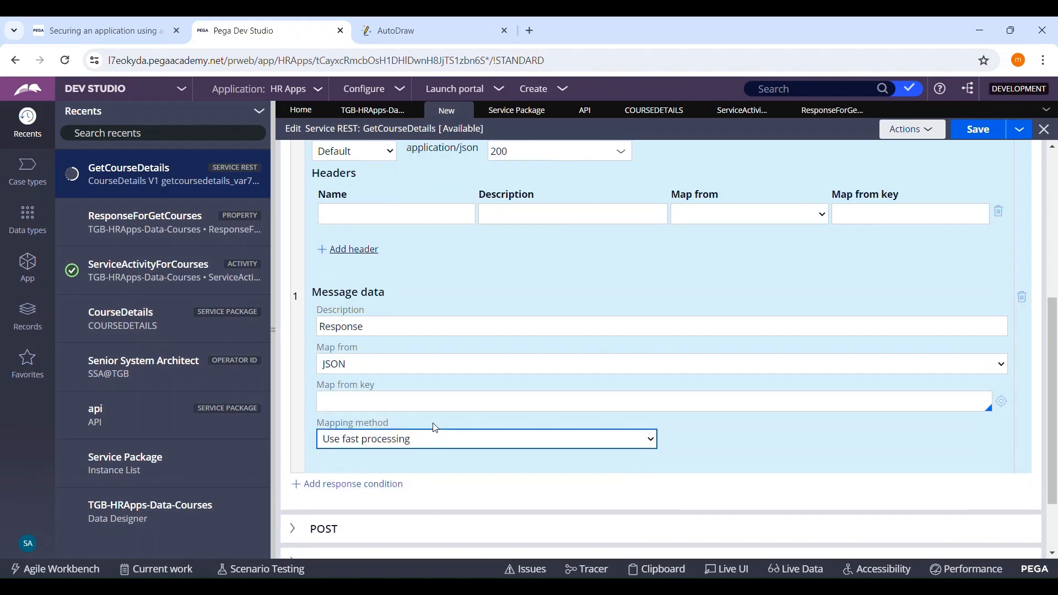
{"action": "left_click", "coordinate": [452, 404]}
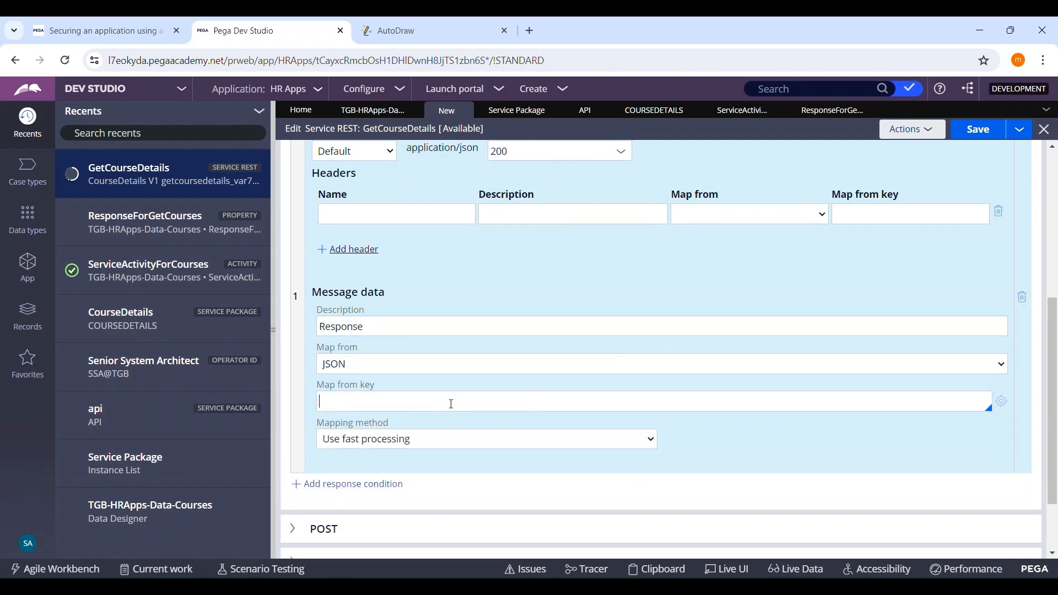
{"action": "key", "text": "Down"}
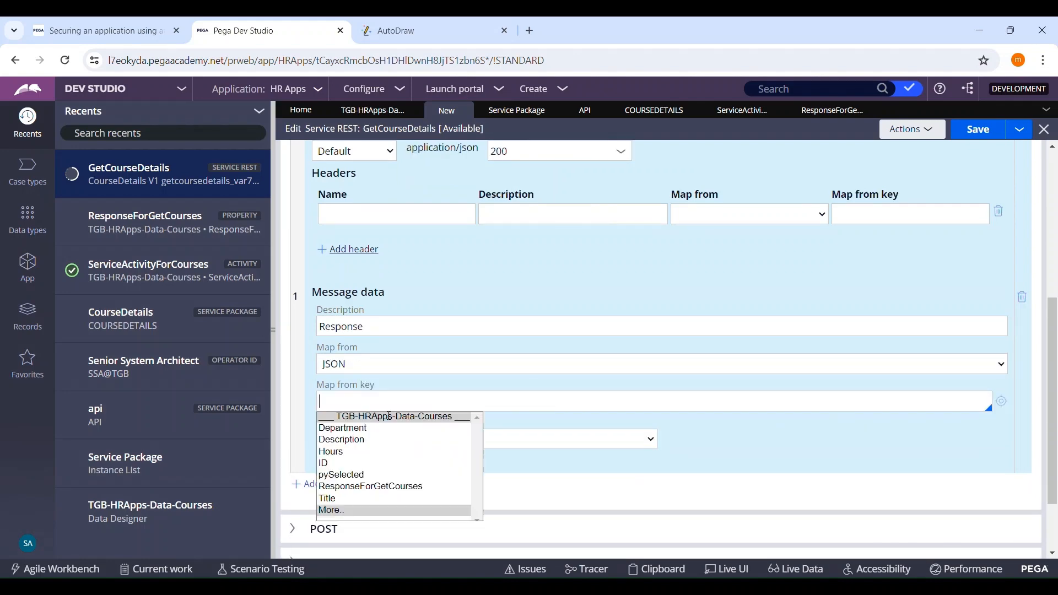
{"action": "left_click", "coordinate": [361, 487]}
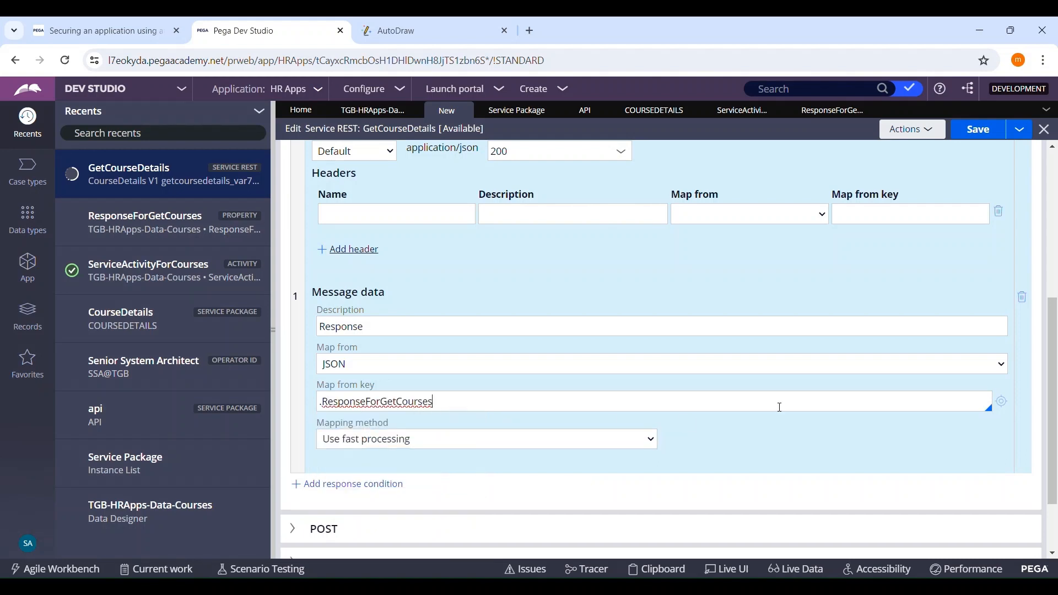
Step: Check the ResponseForGetCourses property's page definition against the GET response mapping that references it
{"action": "left_click", "coordinate": [1002, 402]}
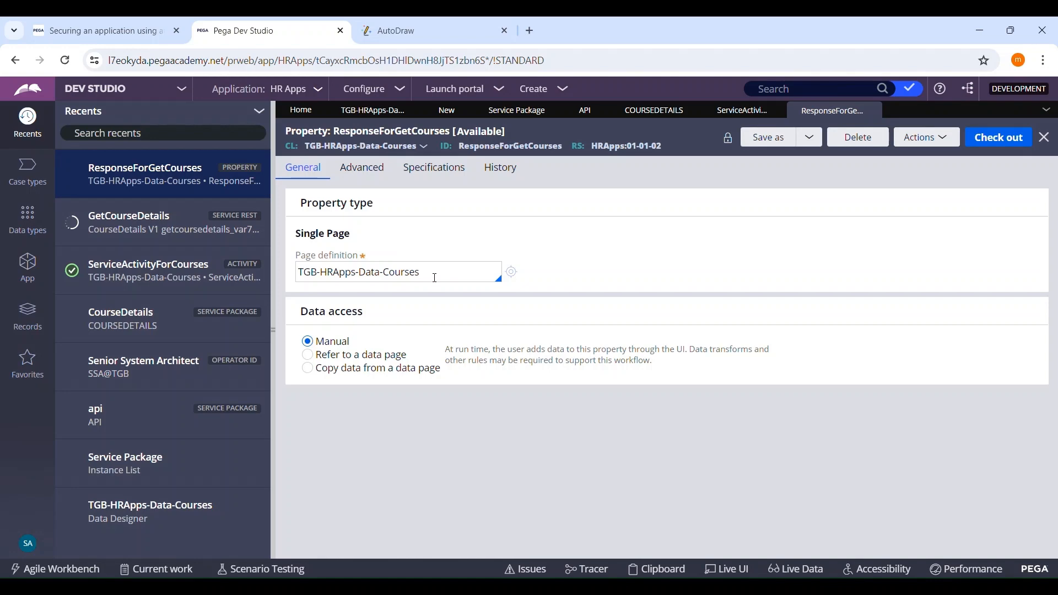
{"action": "left_click", "coordinate": [448, 110]}
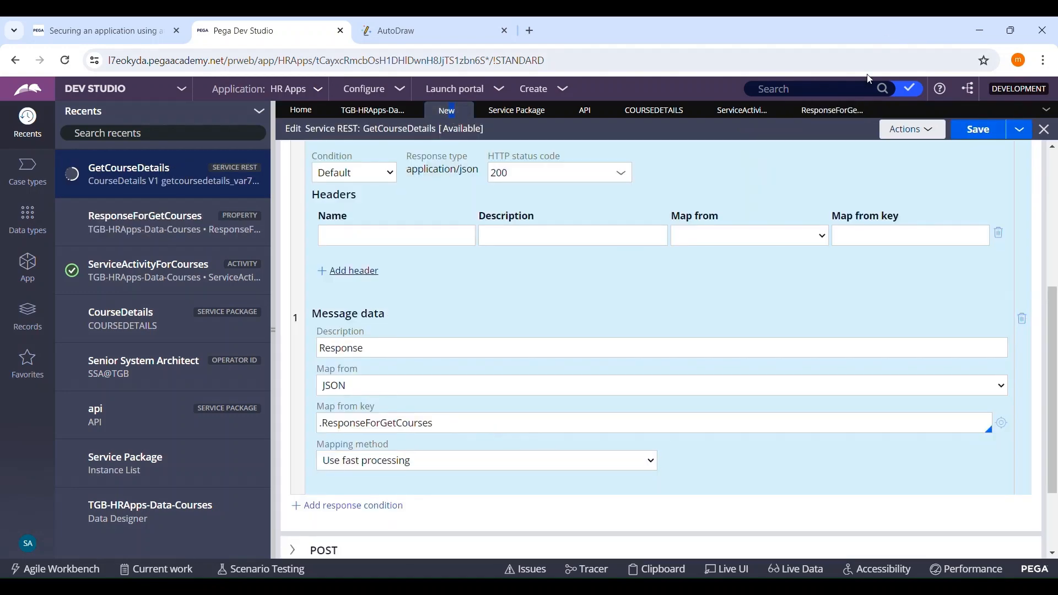
{"action": "left_click", "coordinate": [842, 116]}
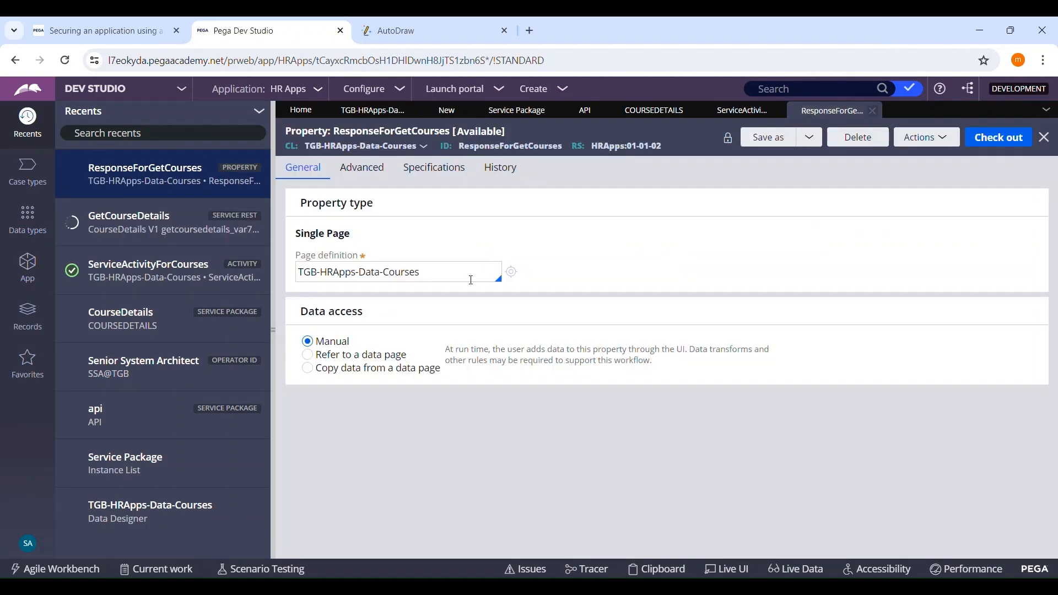
{"action": "left_click", "coordinate": [448, 116]}
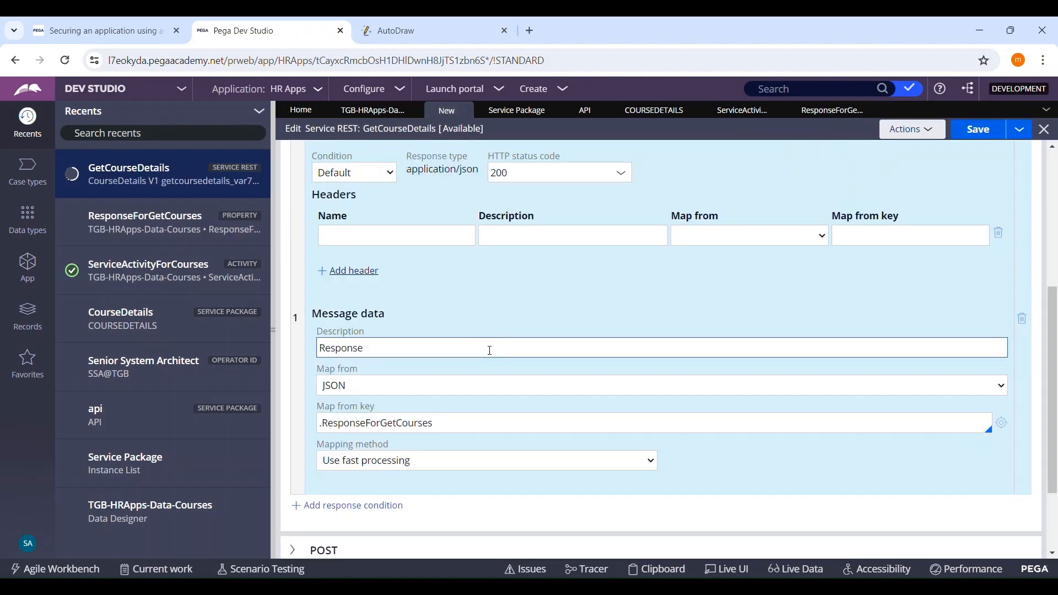
{"action": "left_click", "coordinate": [467, 426]}
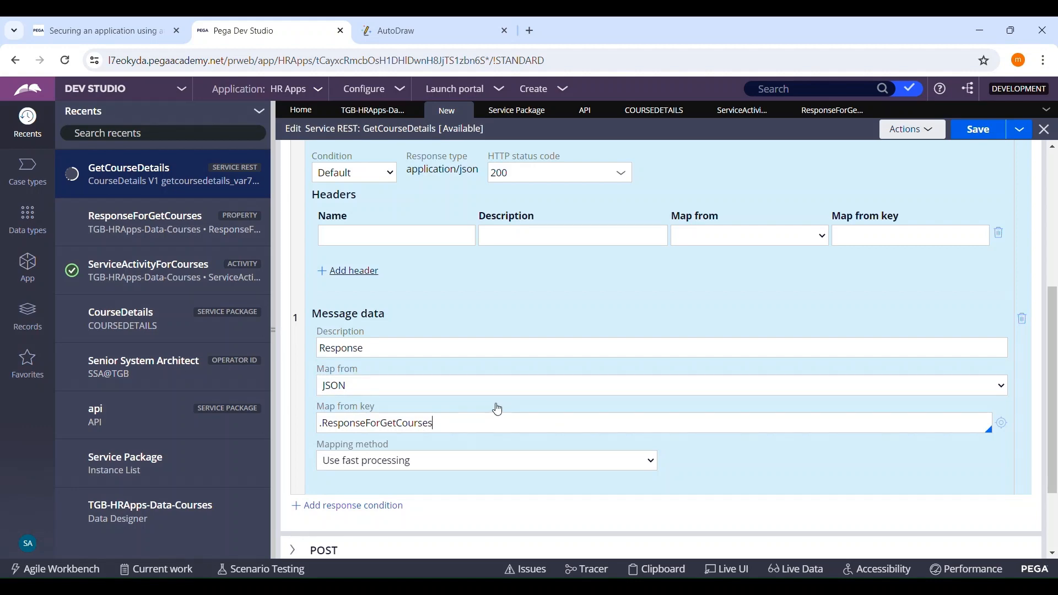
Step: Save the GetCourseDetails Service REST rule and check it out for editing
{"action": "scroll", "coordinate": [497, 409], "scroll_direction": "up", "scroll_amount": 5}
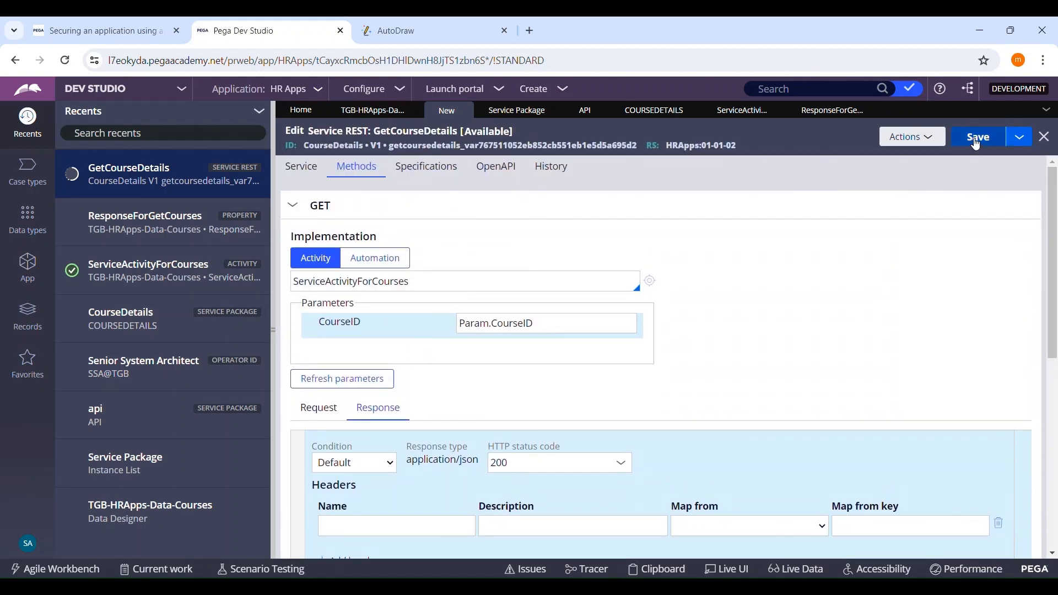
{"action": "left_click", "coordinate": [976, 144]}
{"action": "left_click", "coordinate": [970, 139]}
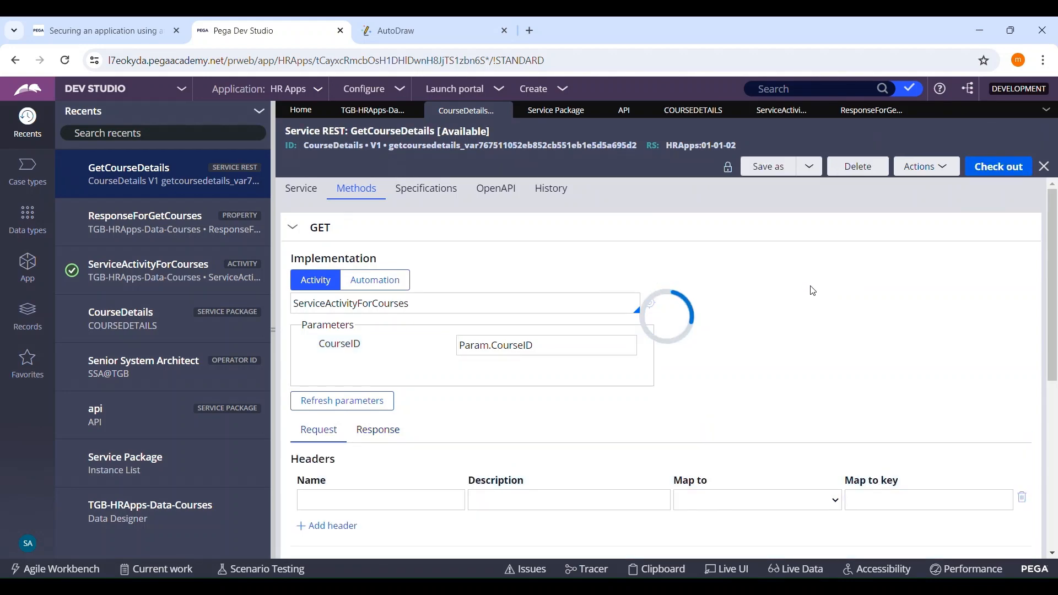
{"action": "left_click", "coordinate": [988, 170]}
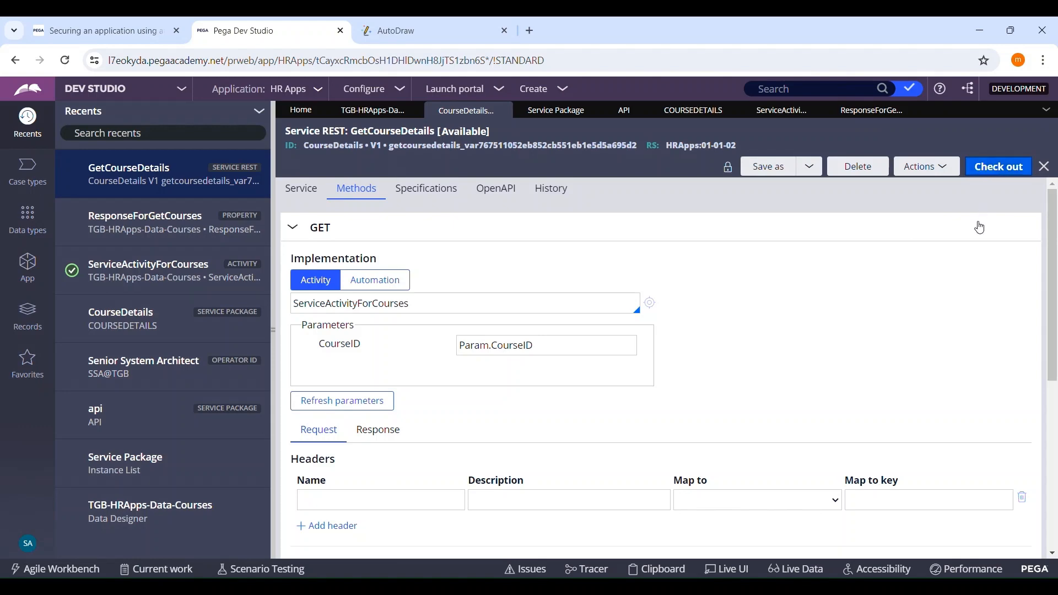
{"action": "scroll", "coordinate": [950, 235], "scroll_direction": "down", "scroll_amount": 5}
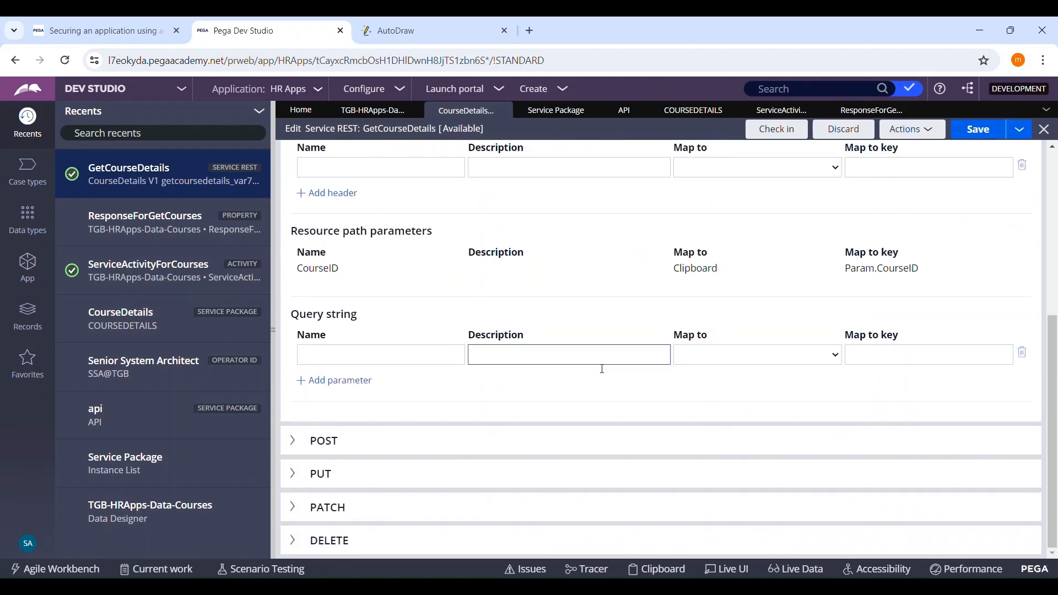
{"action": "scroll", "coordinate": [427, 208], "scroll_direction": "up", "scroll_amount": 5}
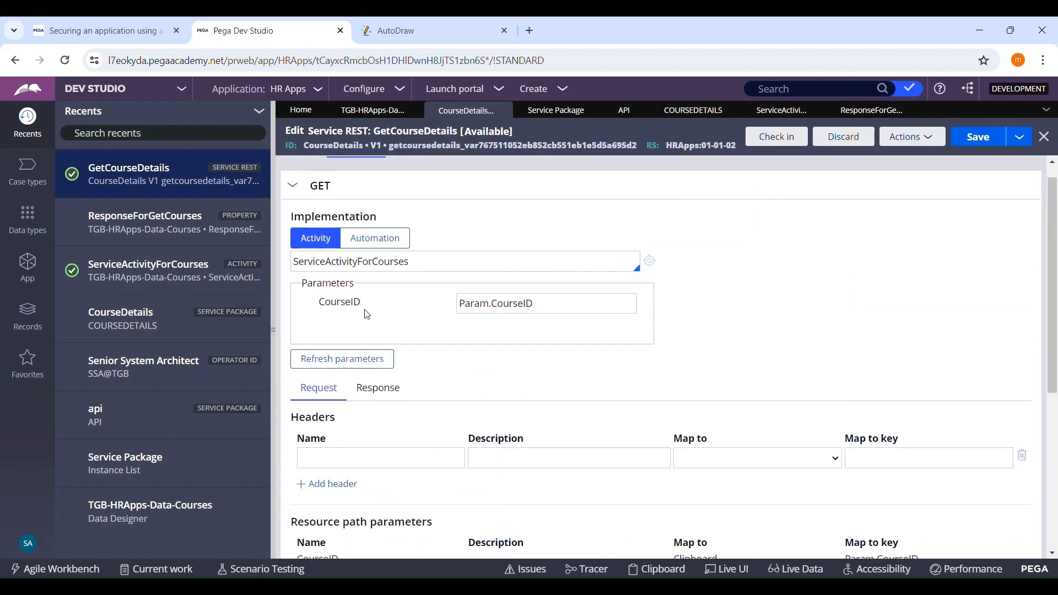
Step: Review the GET method's response message data mapping and its .ResponseForGetCourses key in the GetCourseDetails rule
{"action": "left_click", "coordinate": [376, 389]}
{"action": "scroll", "coordinate": [531, 267], "scroll_direction": "down", "scroll_amount": 7}
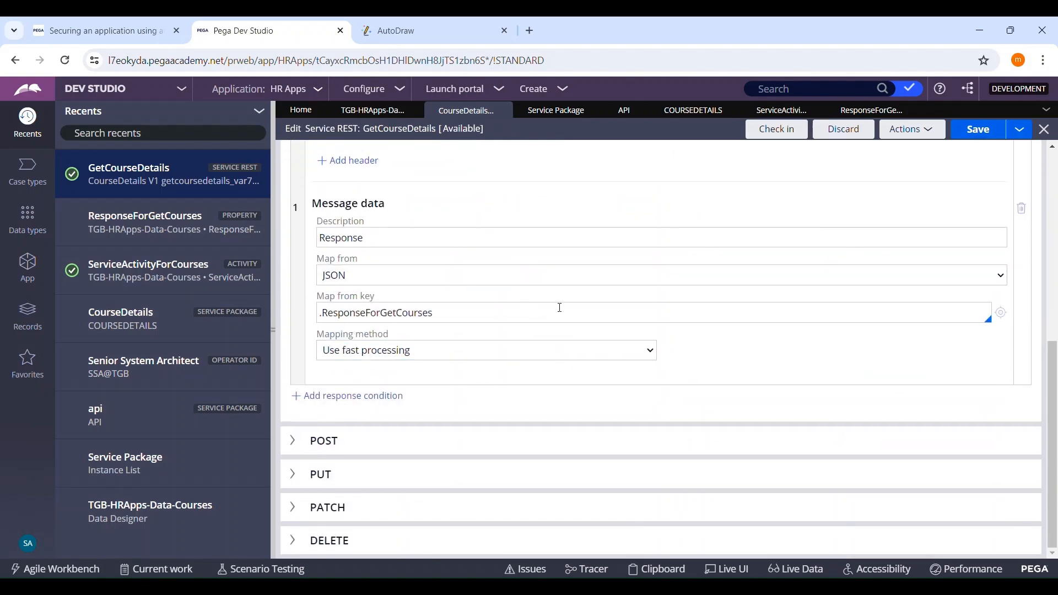
{"action": "double_click", "coordinate": [520, 320]}
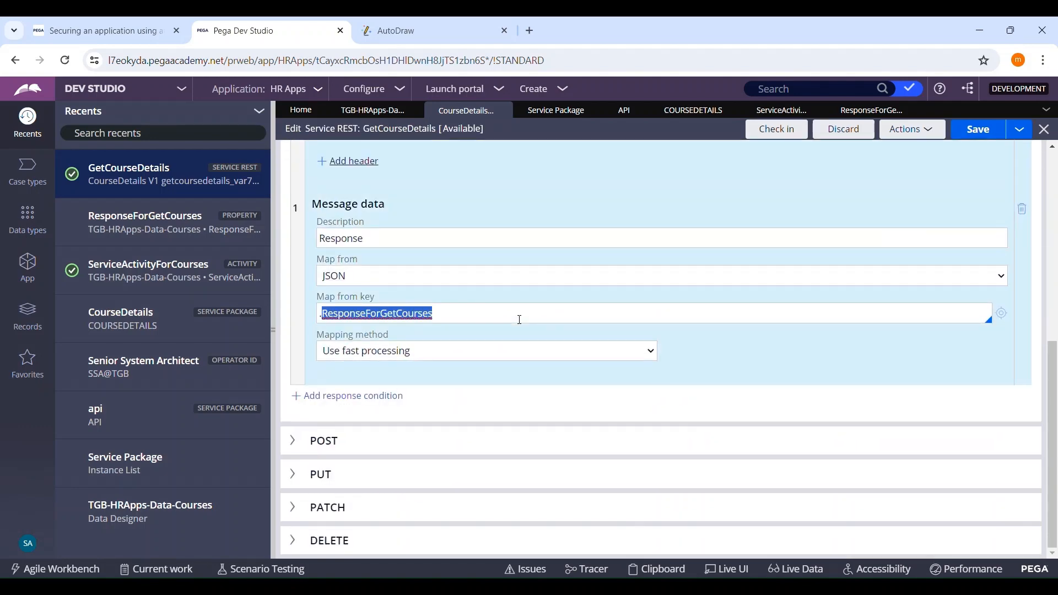
{"action": "scroll", "coordinate": [610, 265], "scroll_direction": "up", "scroll_amount": 6}
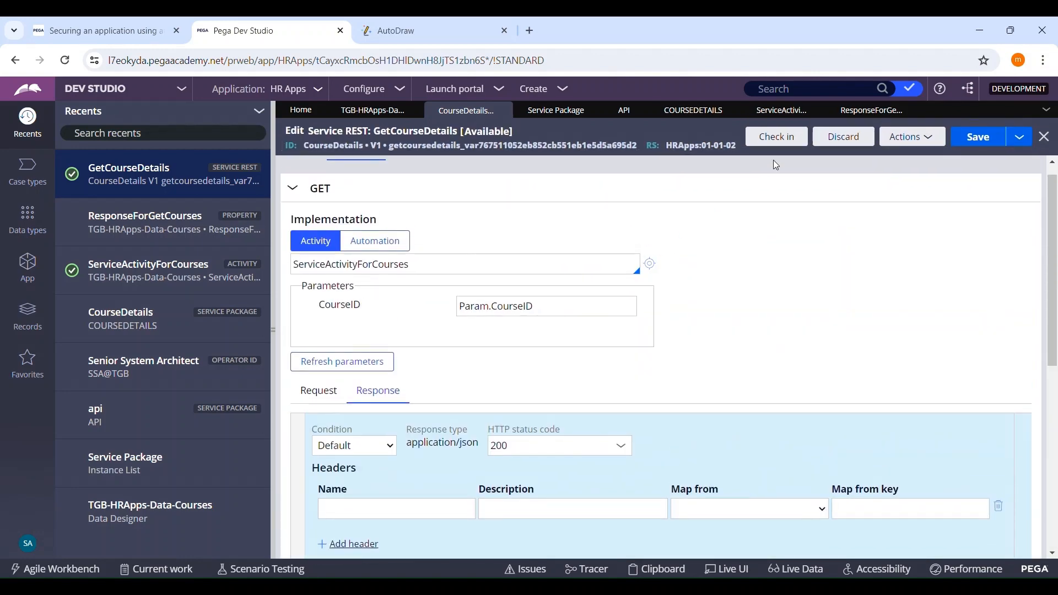
Step: Review the Obj-Open and Property-Set steps of the ServiceActivityForCourses activity
{"action": "left_click", "coordinate": [823, 113]}
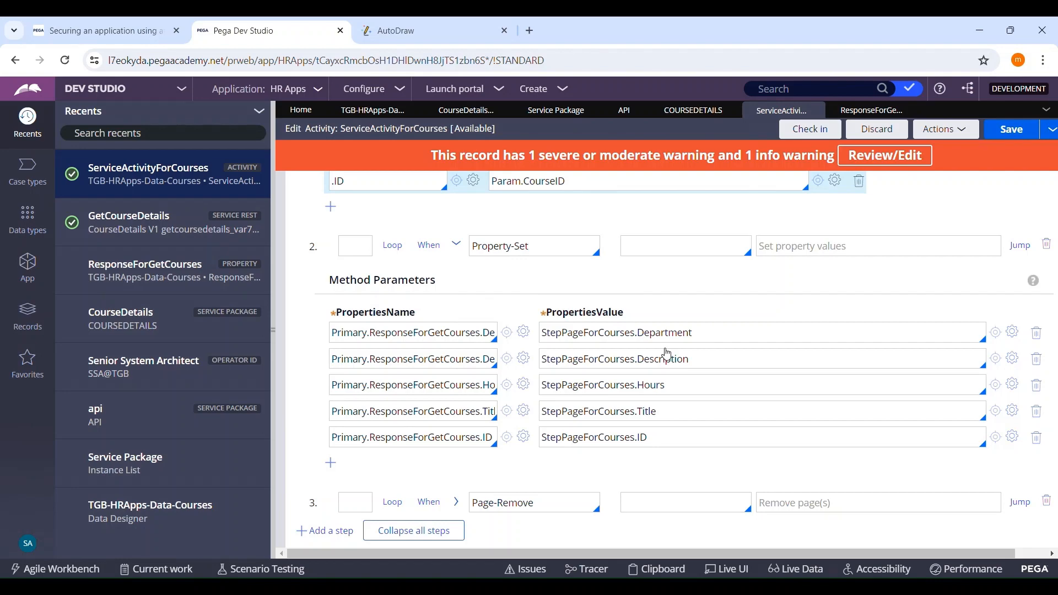
{"action": "scroll", "coordinate": [597, 284], "scroll_direction": "up", "scroll_amount": 3}
{"action": "scroll", "coordinate": [597, 283], "scroll_direction": "down", "scroll_amount": 3}
{"action": "scroll", "coordinate": [598, 273], "scroll_direction": "up", "scroll_amount": 5}
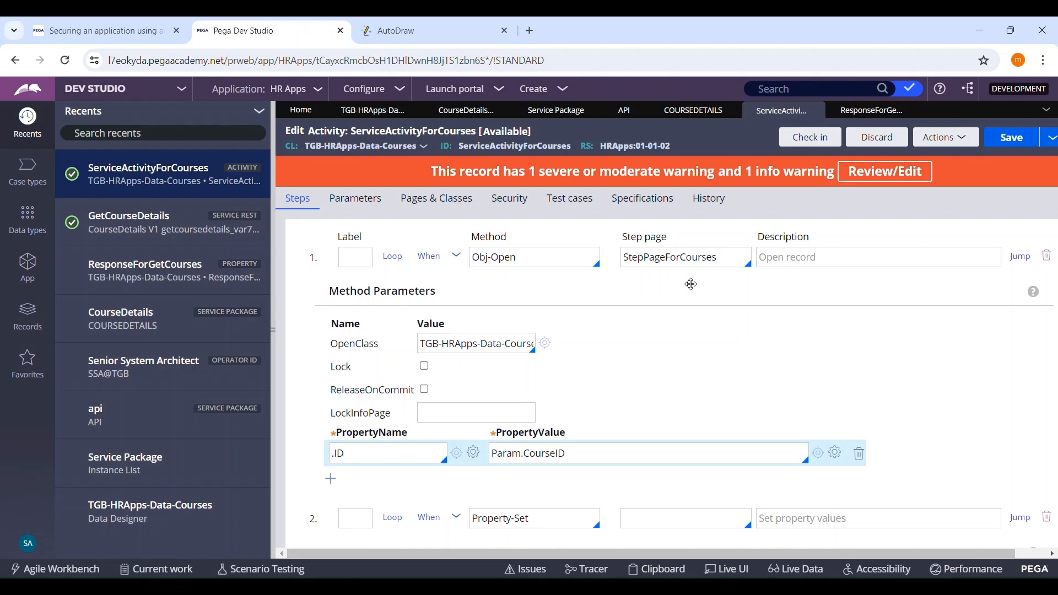
{"action": "scroll", "coordinate": [674, 260], "scroll_direction": "down", "scroll_amount": 5}
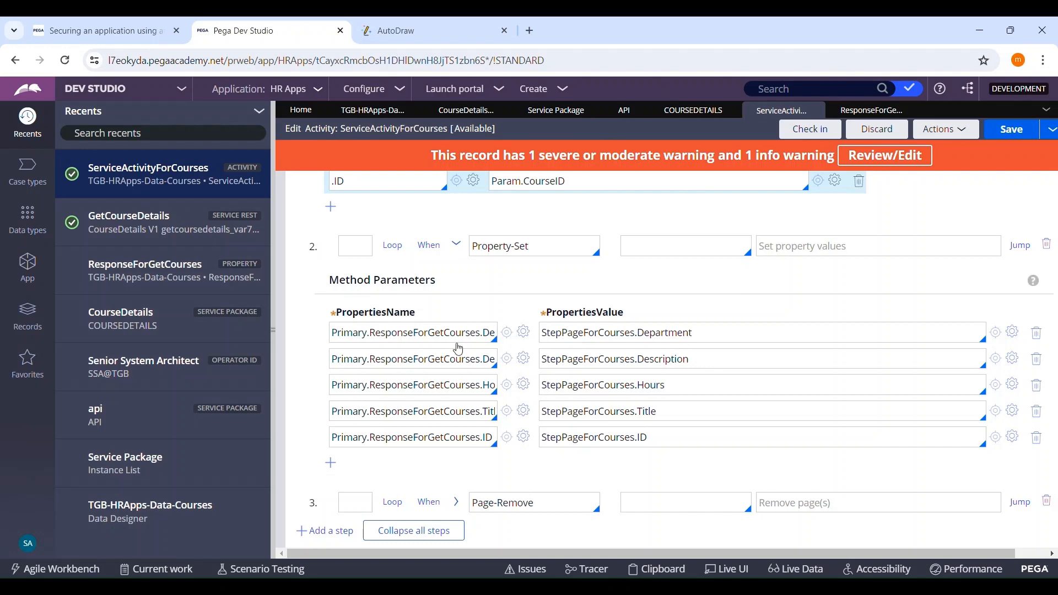
Step: Examine the full target property names in the Property-Set step and expand the Page-Remove step's parameters in ServiceActivityForCourses
{"action": "left_click", "coordinate": [435, 334]}
{"action": "key", "text": "End"}
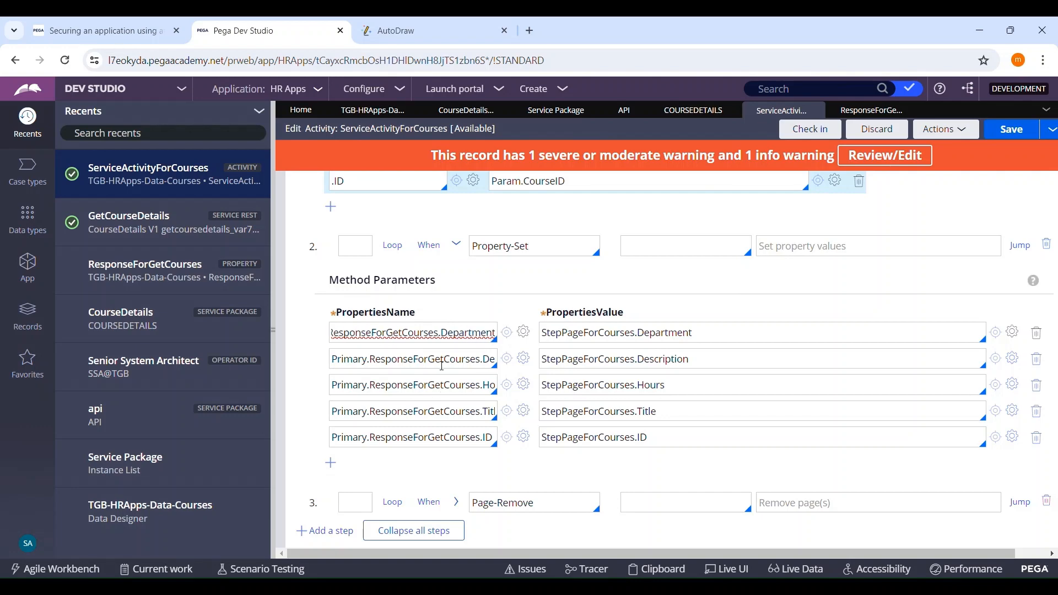
{"action": "left_click", "coordinate": [409, 371]}
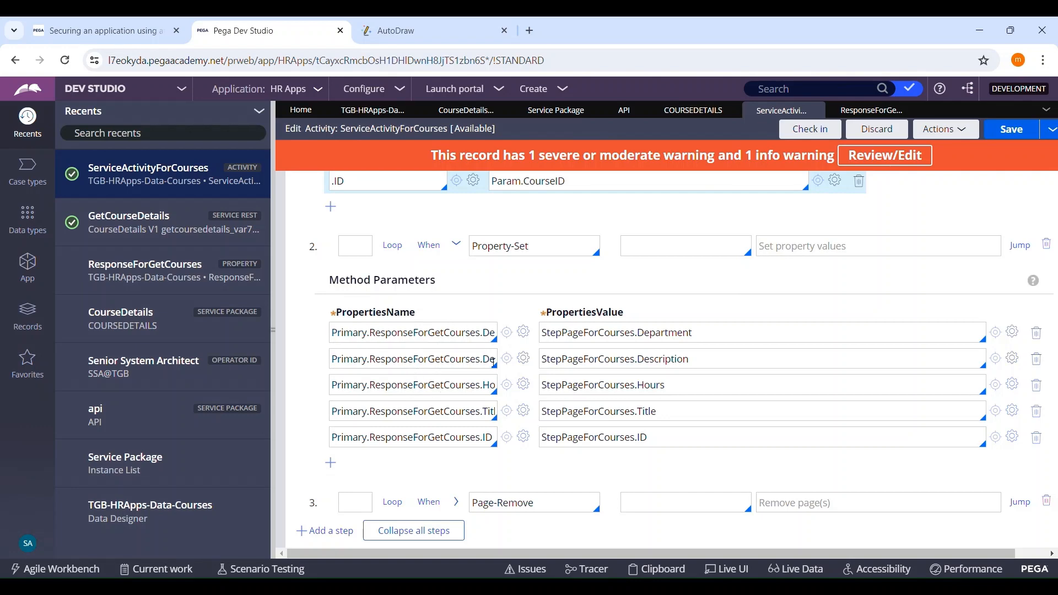
{"action": "left_click", "coordinate": [456, 501]}
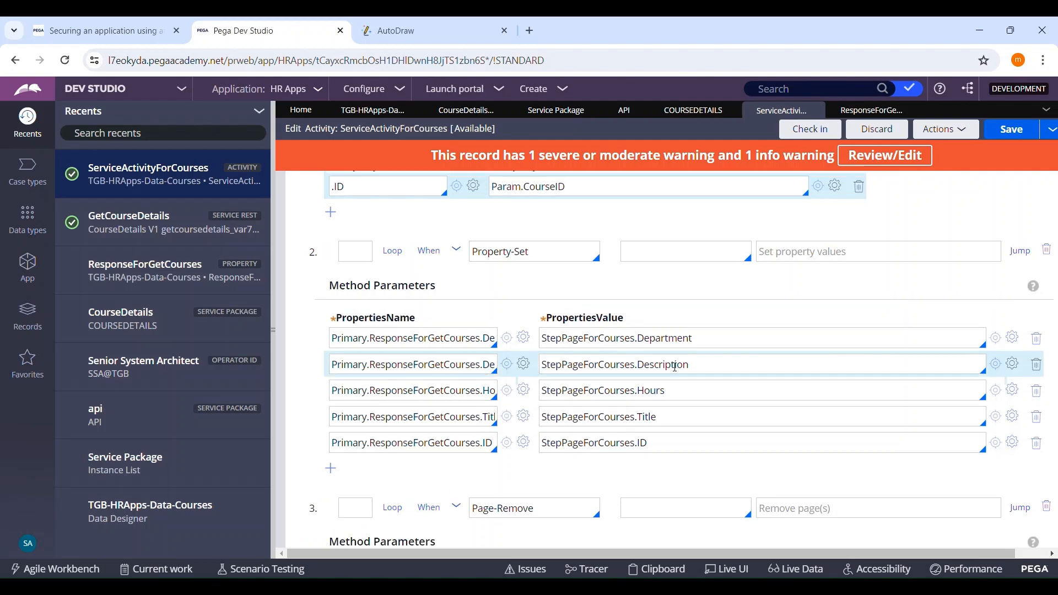
{"action": "scroll", "coordinate": [675, 367], "scroll_direction": "up", "scroll_amount": 5}
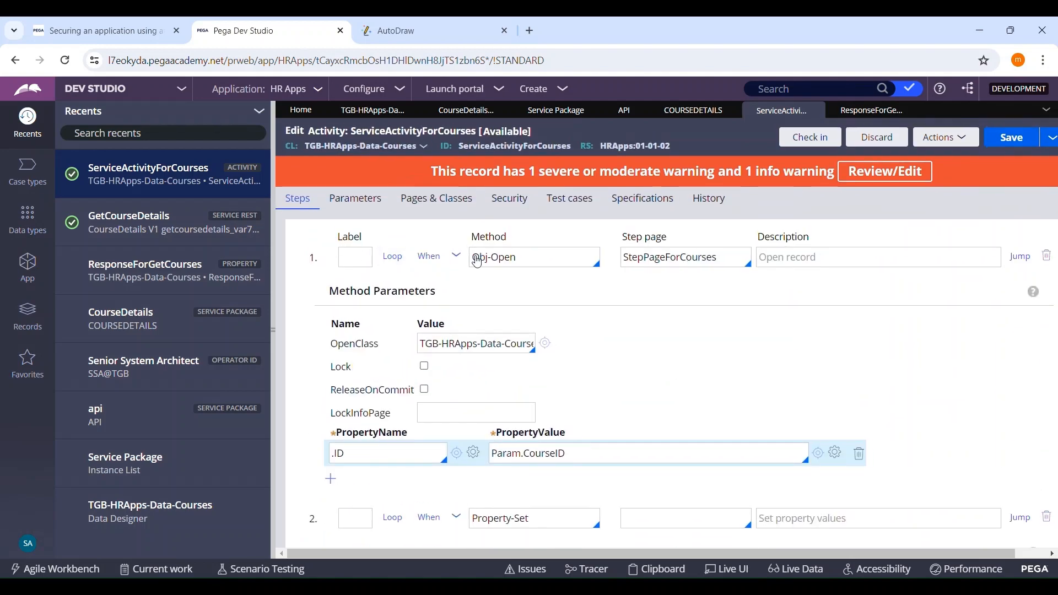
{"action": "scroll", "coordinate": [642, 267], "scroll_direction": "down", "scroll_amount": 5}
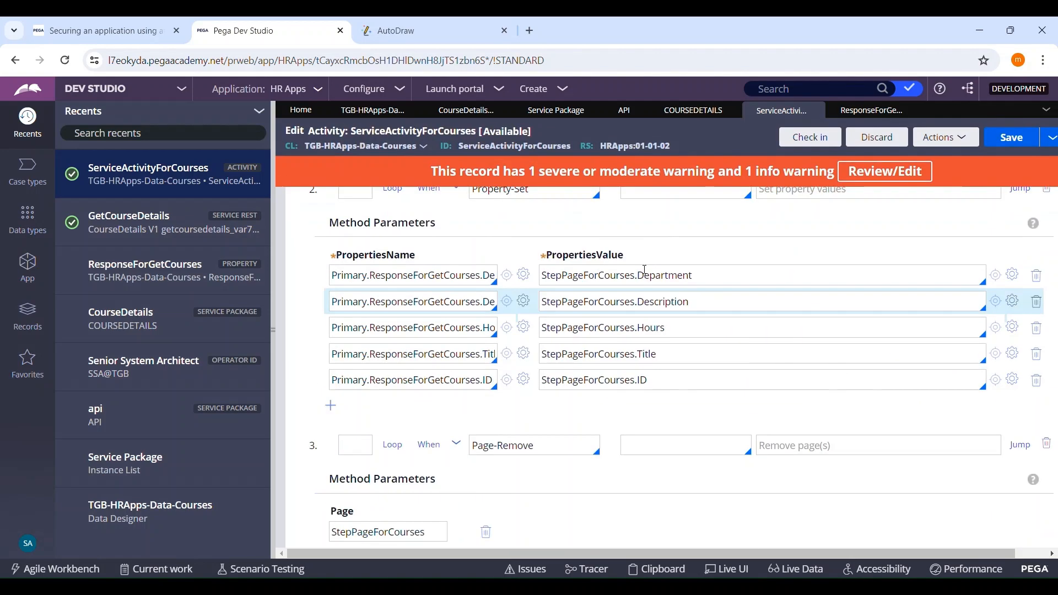
{"action": "scroll", "coordinate": [645, 270], "scroll_direction": "down", "scroll_amount": 2}
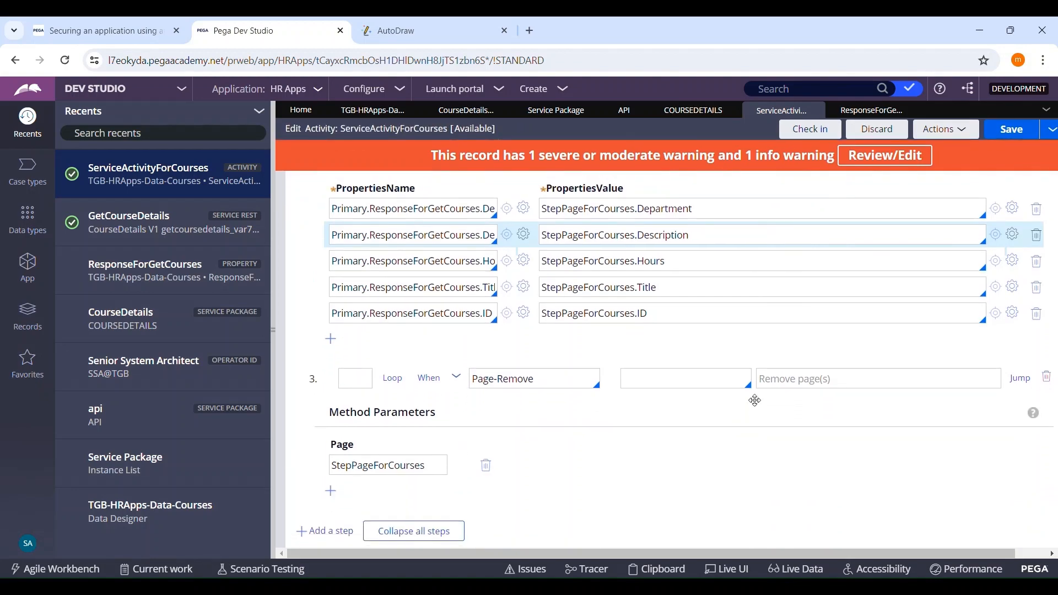
{"action": "scroll", "coordinate": [755, 401], "scroll_direction": "up", "scroll_amount": 4}
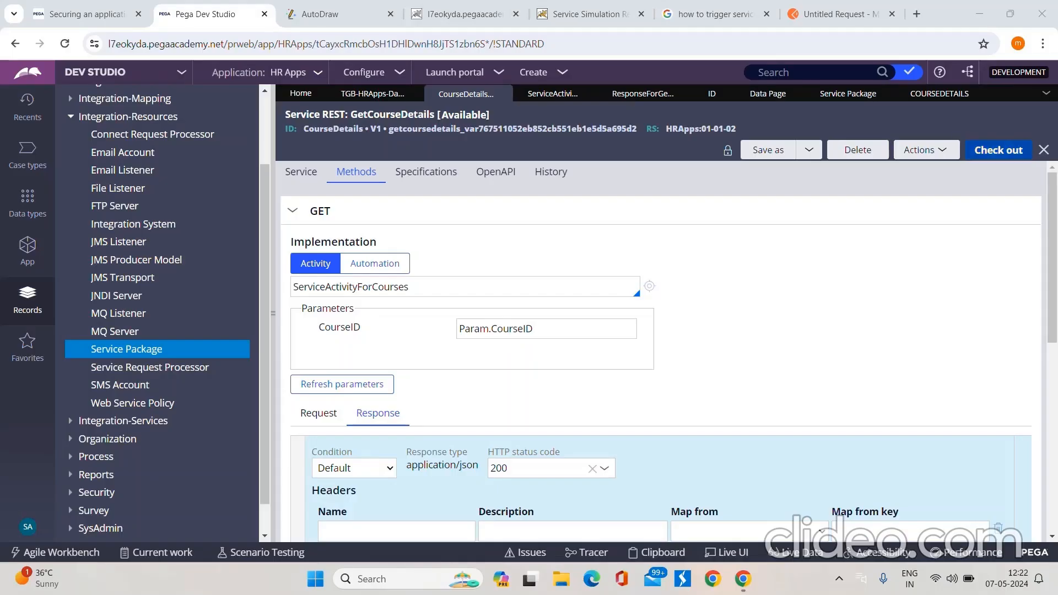
Step: Start a trace on the ServiceActivityForCourses activity and minimize the Tracer window
{"action": "left_click", "coordinate": [301, 172]}
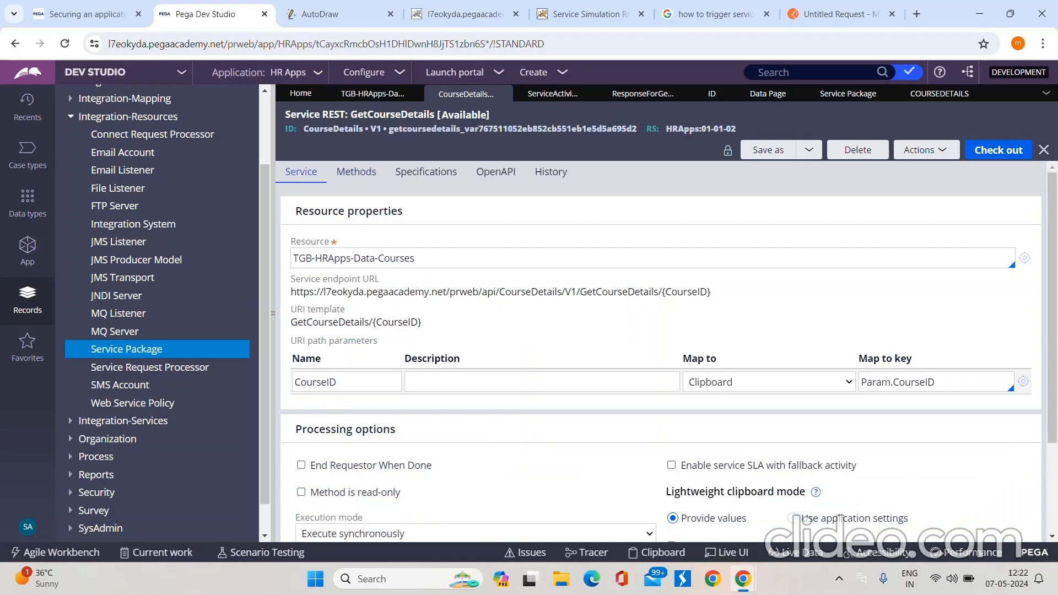
{"action": "left_click", "coordinate": [553, 93]}
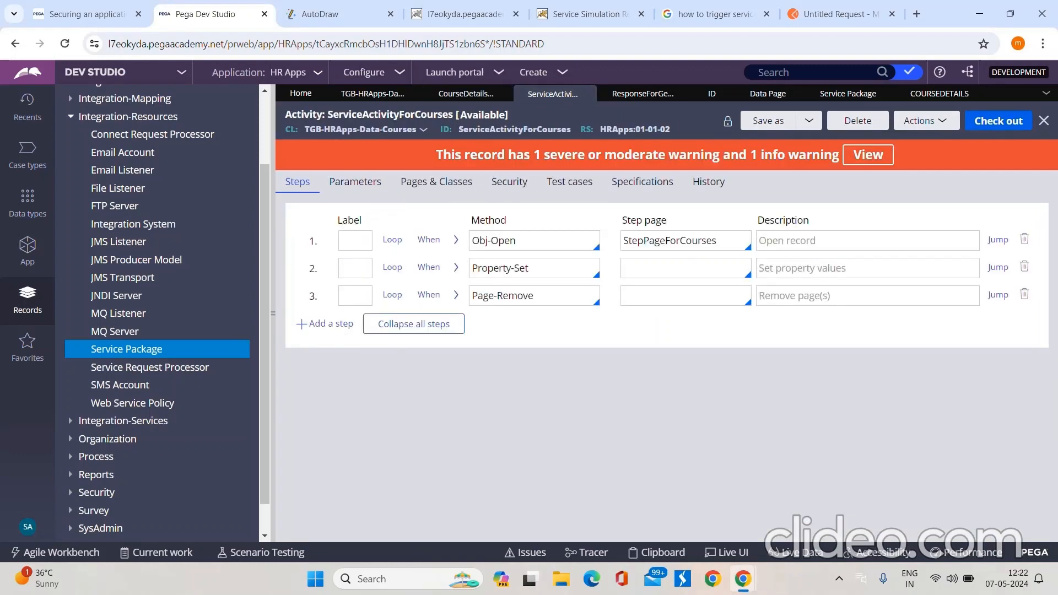
{"action": "left_click", "coordinate": [925, 121]}
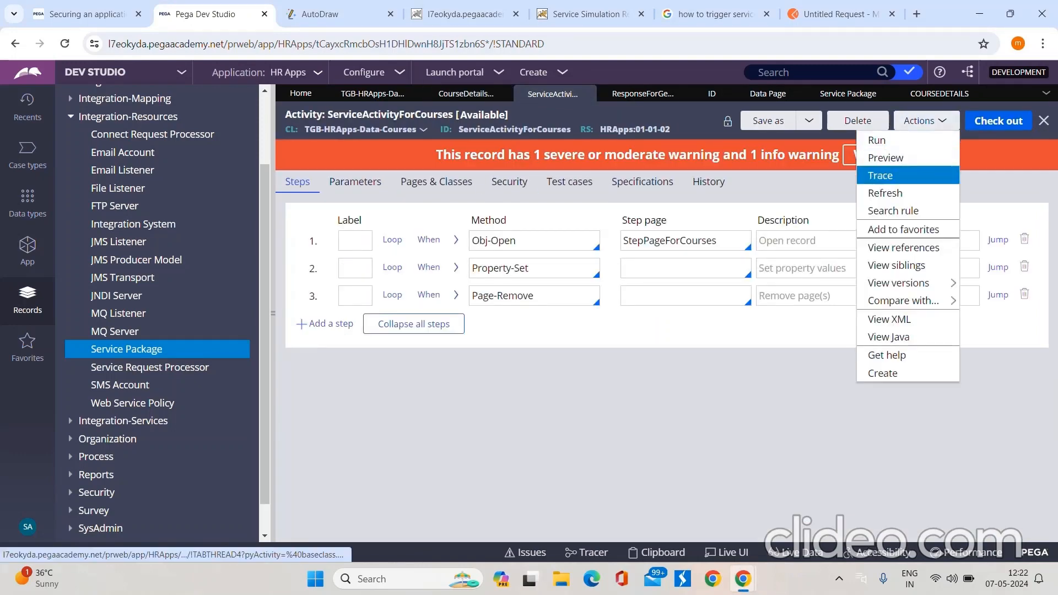
{"action": "left_click", "coordinate": [881, 176]}
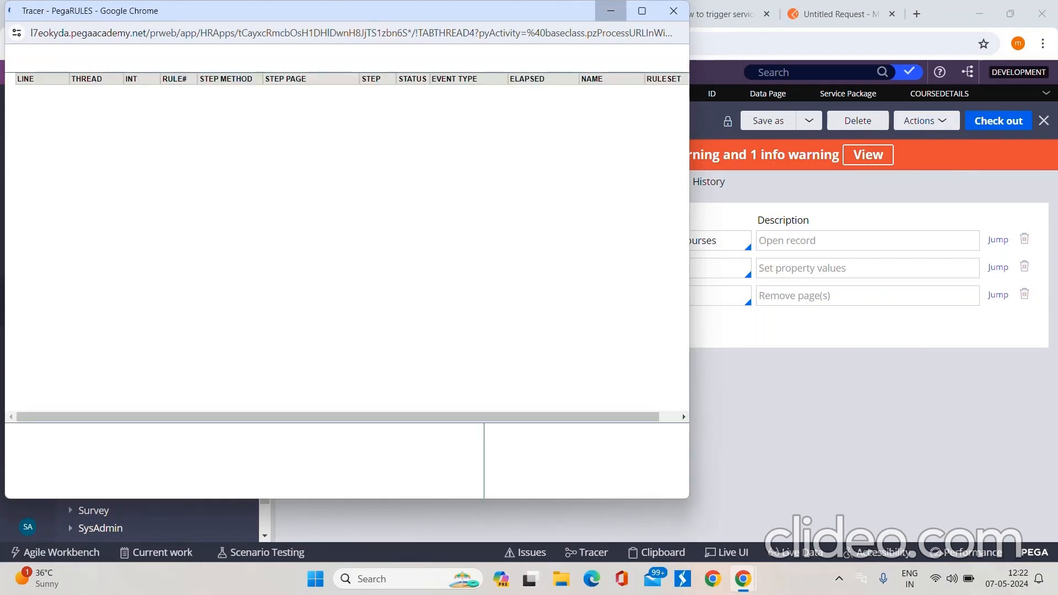
{"action": "left_click", "coordinate": [610, 11]}
Step: Run the GetCourseDetails Service REST rule with the GET method and CourseID ENG-001, checking the ID against the Courses records
{"action": "left_click", "coordinate": [466, 93]}
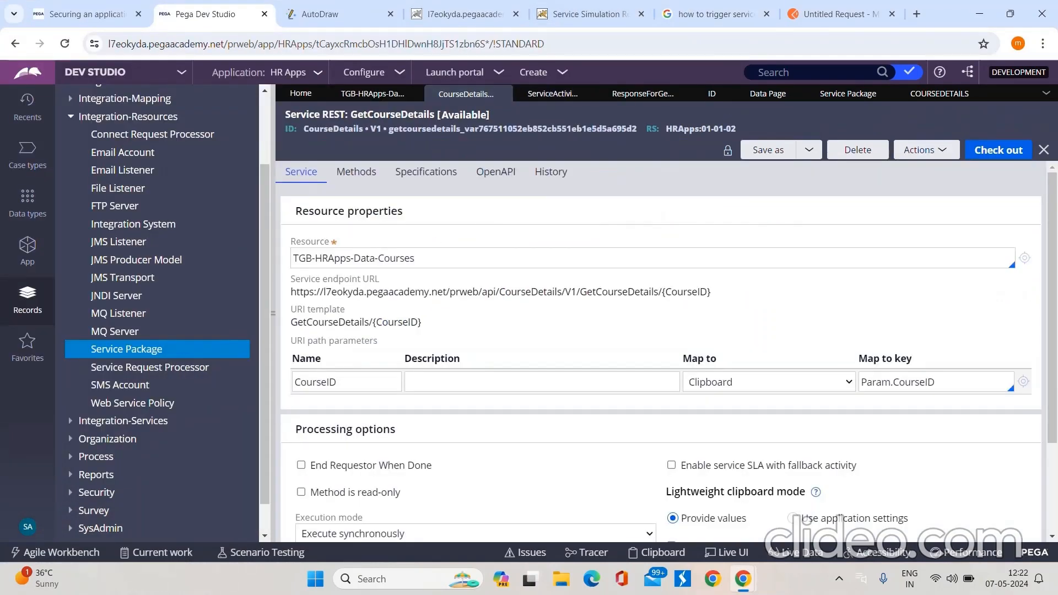
{"action": "left_click", "coordinate": [925, 150]}
{"action": "left_click", "coordinate": [879, 167]}
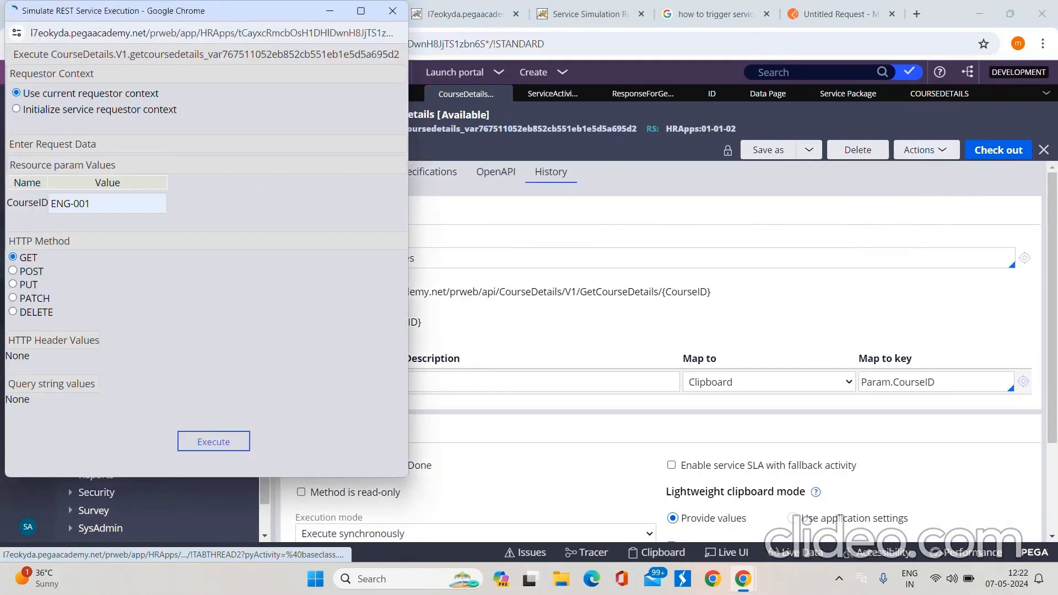
{"action": "left_click", "coordinate": [107, 203]}
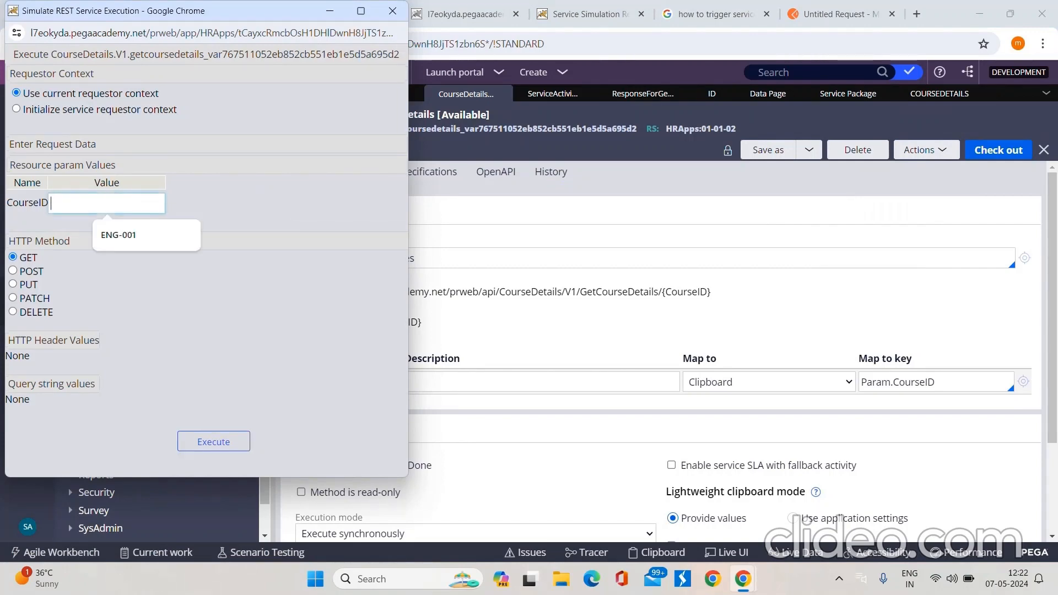
{"action": "left_click", "coordinate": [118, 234]}
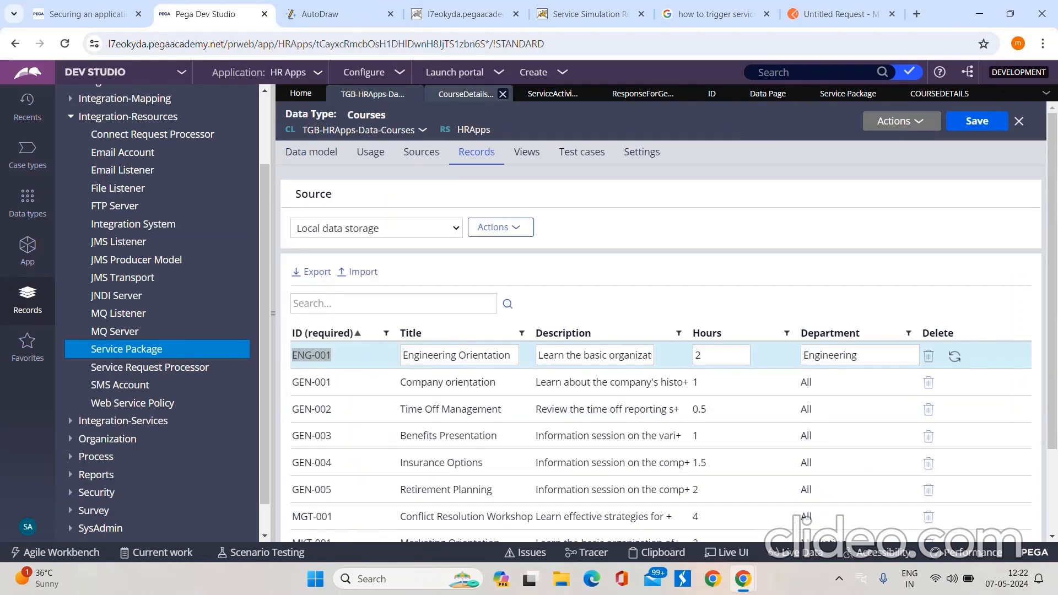
{"action": "mouse_move", "coordinate": [743, 579]}
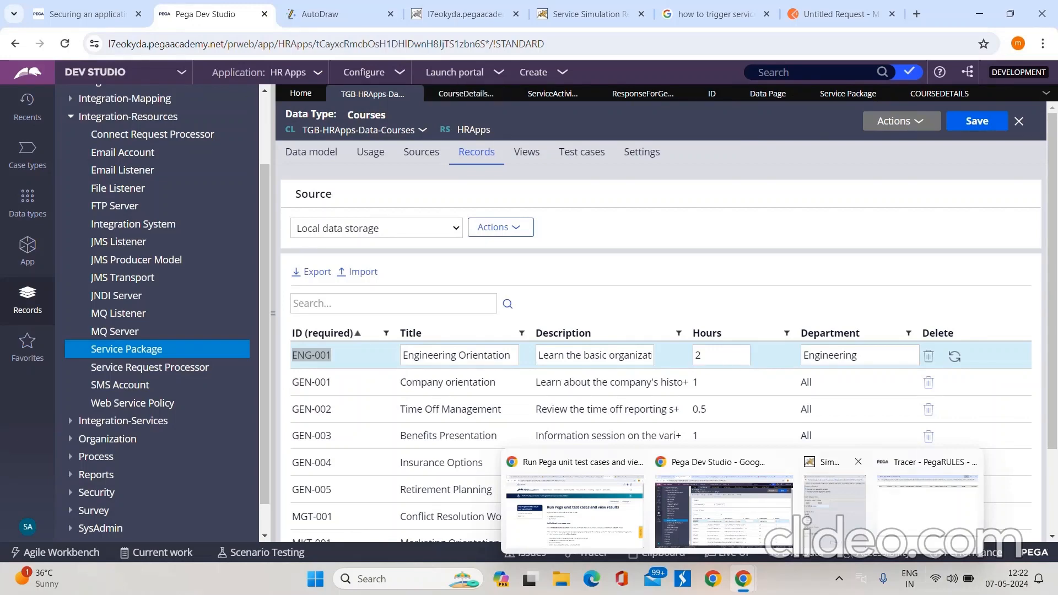
{"action": "left_click", "coordinate": [836, 485]}
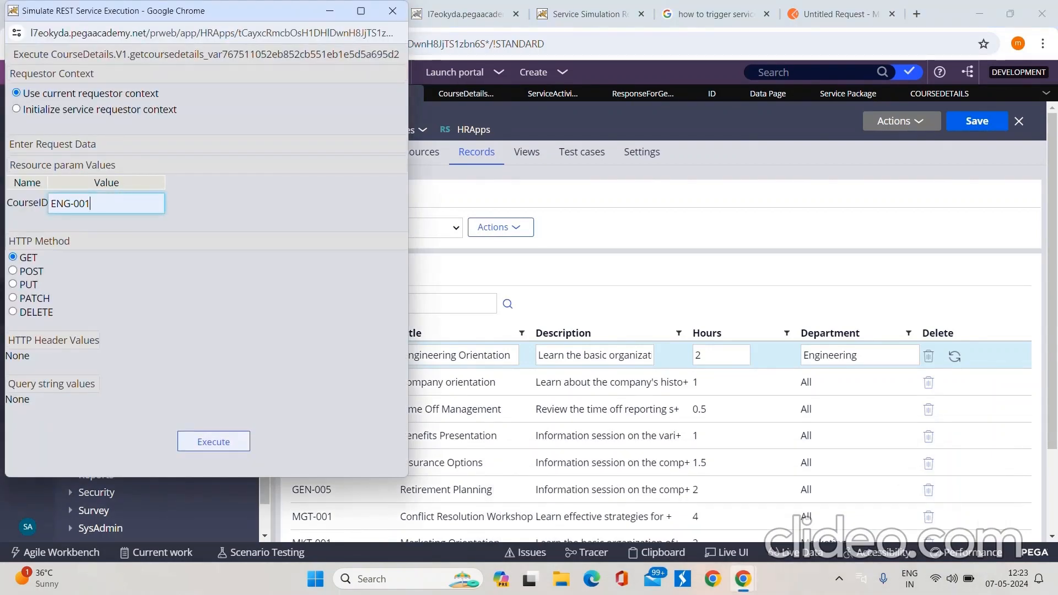
{"action": "left_click", "coordinate": [213, 441]}
Step: Compare the service simulation's JSON response with the expected request and response sketch in AutoDraw
{"action": "mouse_move", "coordinate": [742, 579]}
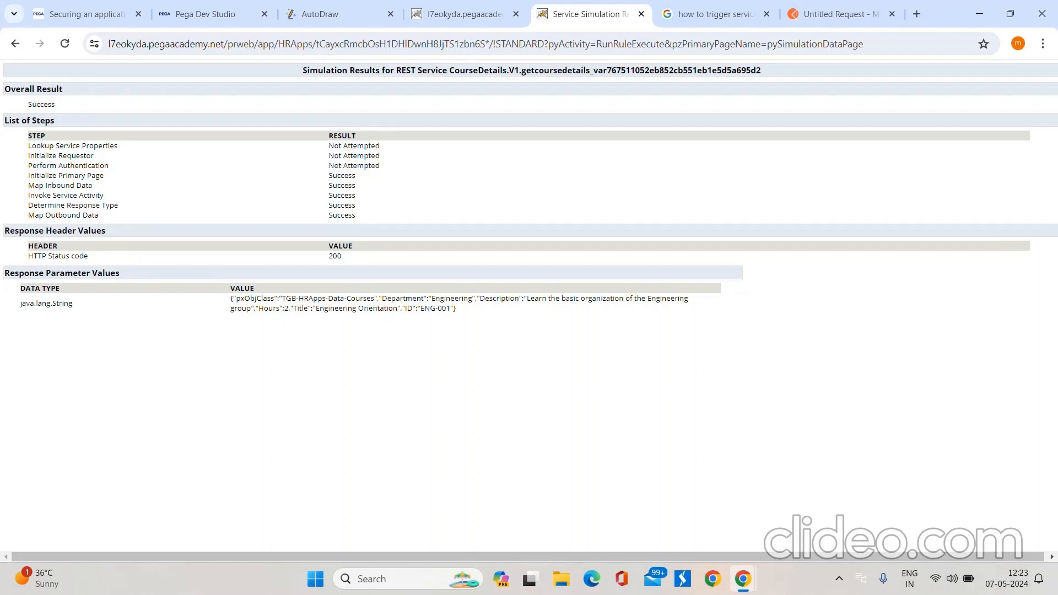
{"action": "left_click", "coordinate": [337, 15]}
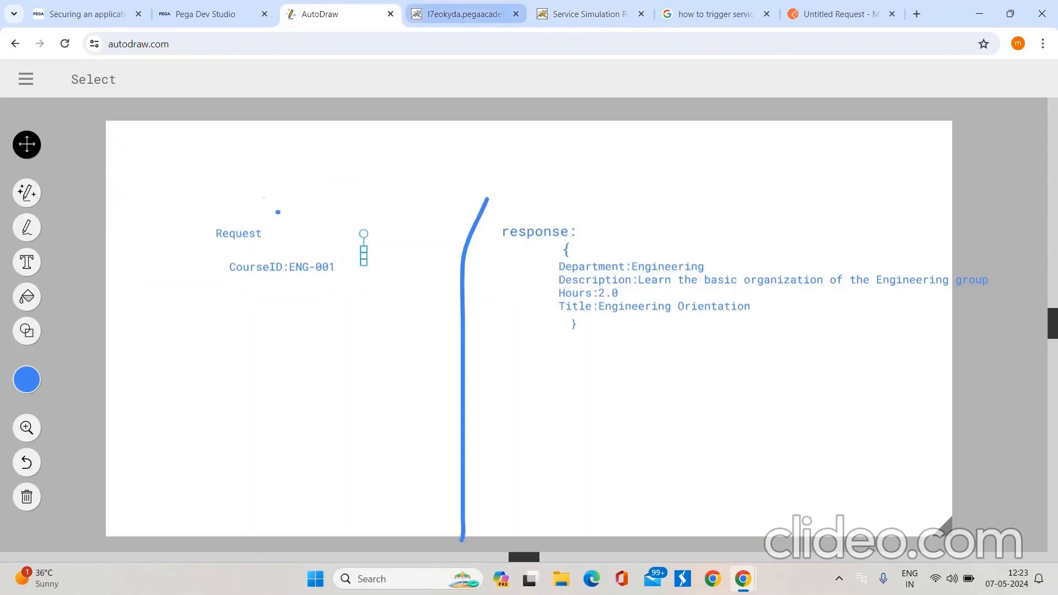
{"action": "left_click", "coordinate": [590, 14]}
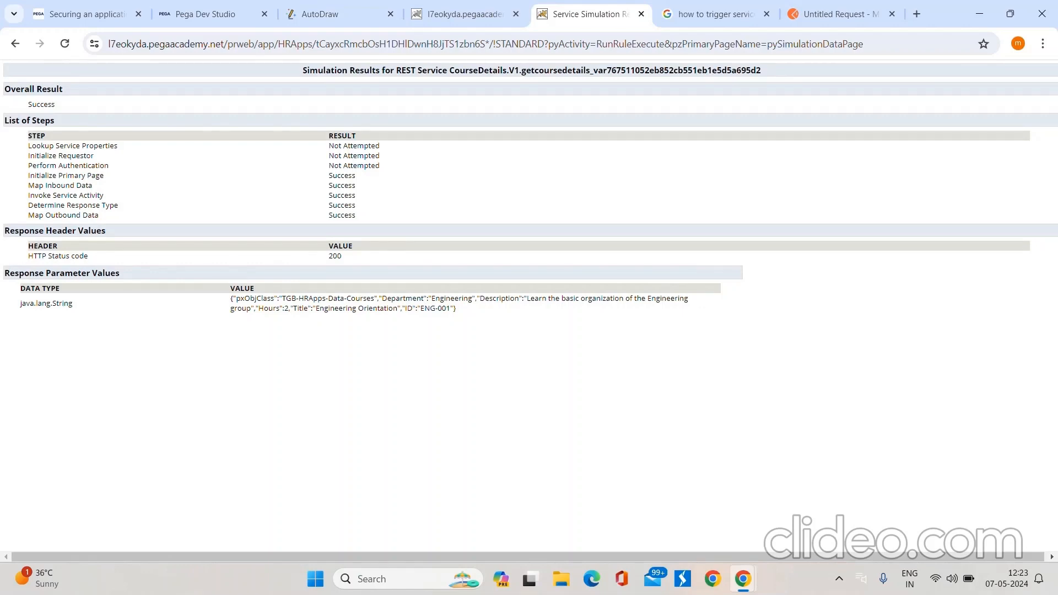
{"action": "left_click_drag", "start_coordinate": [236, 298], "coordinate": [427, 298]}
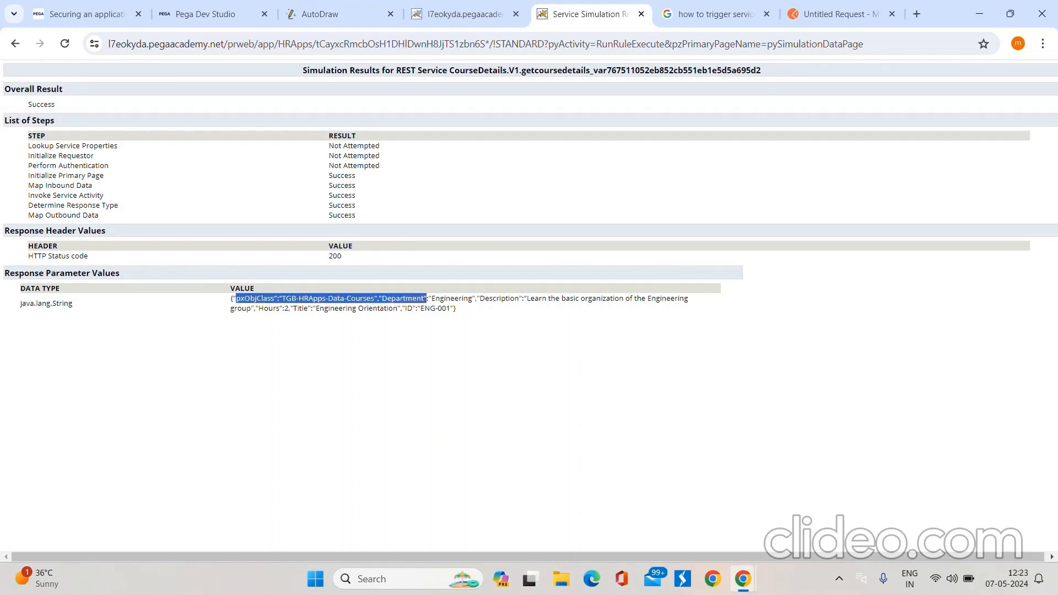
Step: Switch back to Pega Dev Studio and check the GET response's message data mapping in the GetCourseDetails rule
{"action": "left_click", "coordinate": [207, 14]}
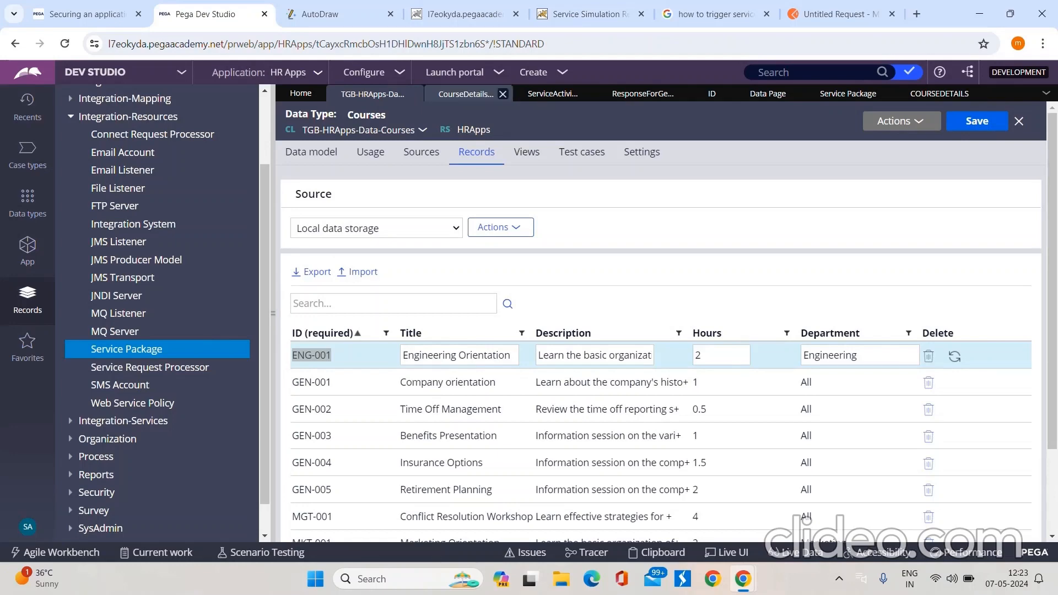
{"action": "left_click", "coordinate": [496, 93]}
{"action": "left_click", "coordinate": [357, 172]}
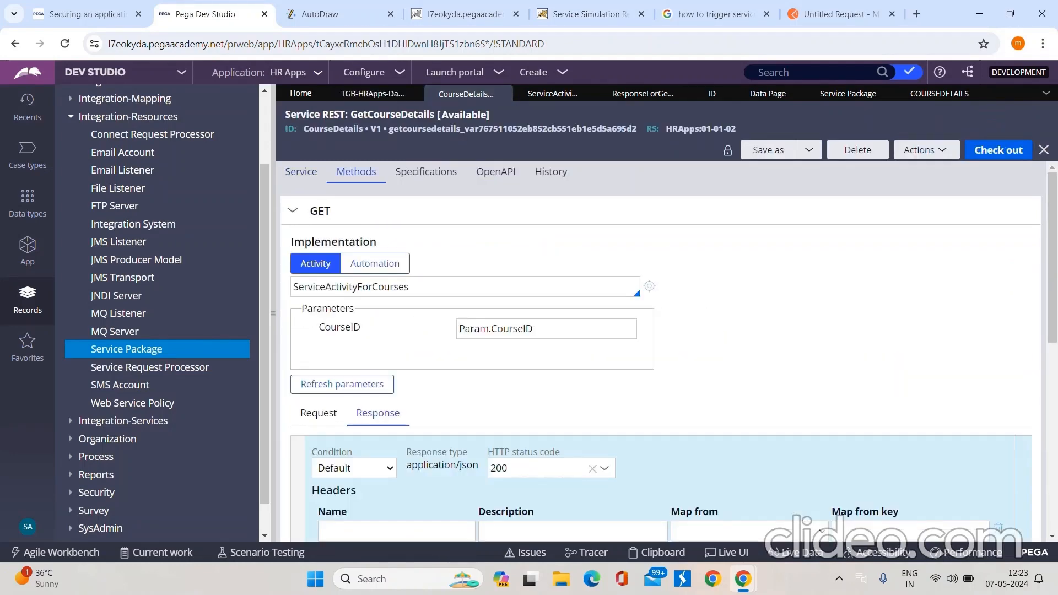
{"action": "scroll", "coordinate": [662, 331], "scroll_direction": "down", "scroll_amount": 10}
{"action": "left_click", "coordinate": [486, 334]}
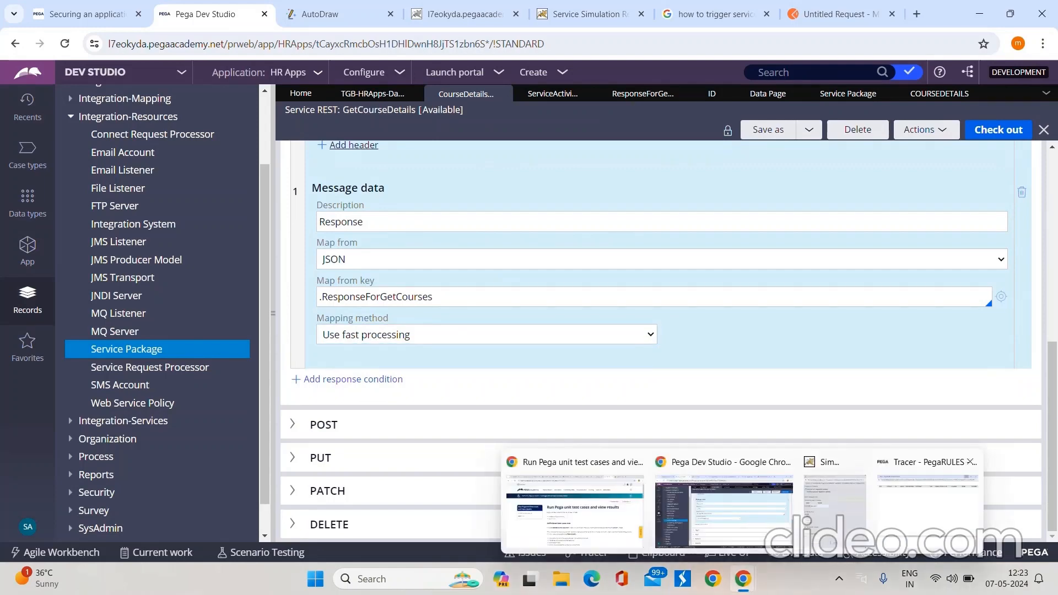
Step: Bring up the Tracer window and inspect the page of the completed Property-Set step
{"action": "left_click", "coordinate": [929, 496]}
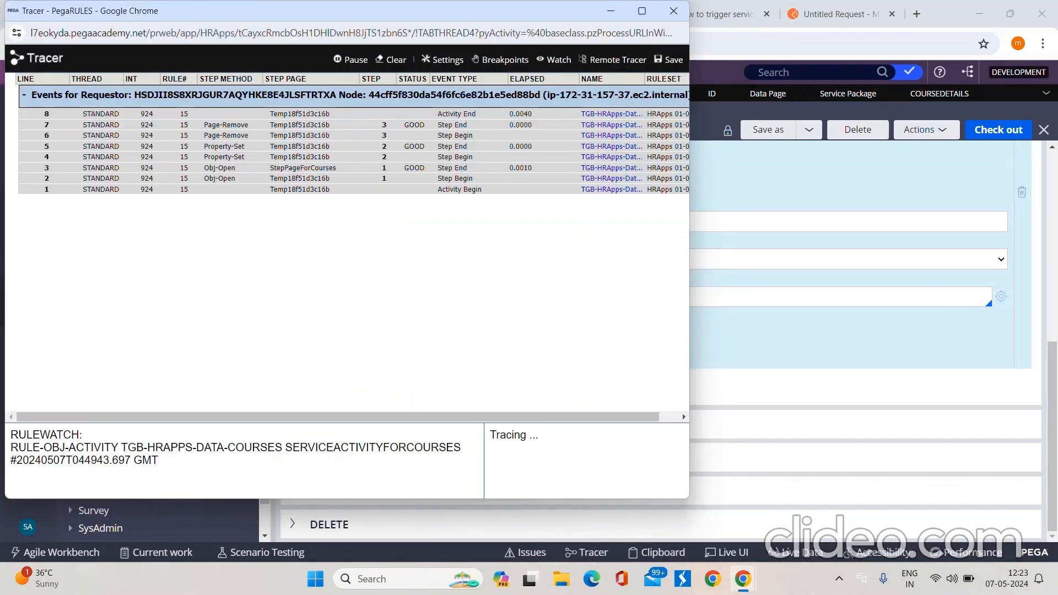
{"action": "left_click", "coordinate": [299, 147]}
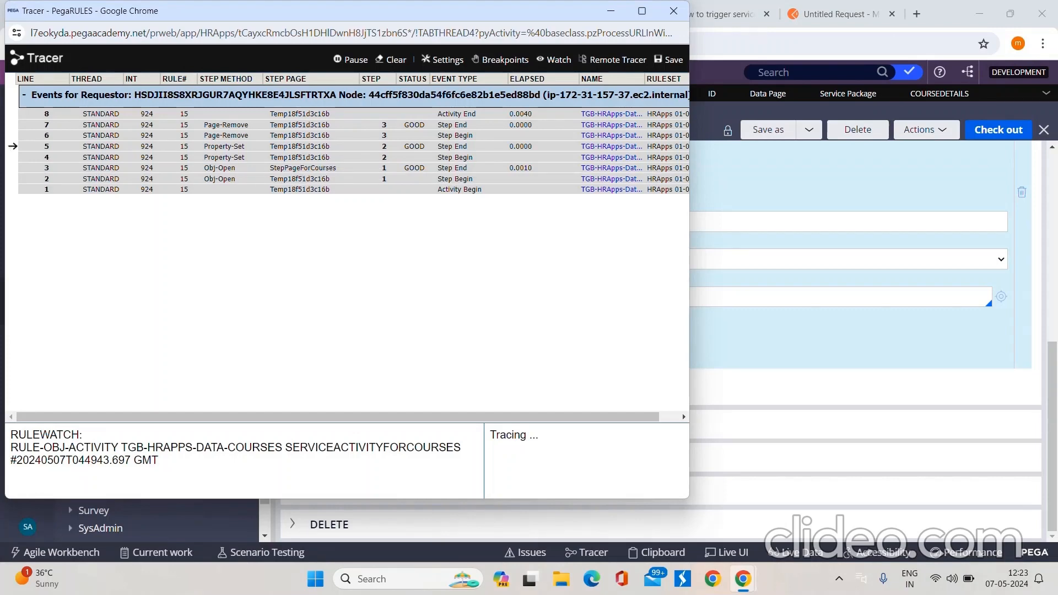
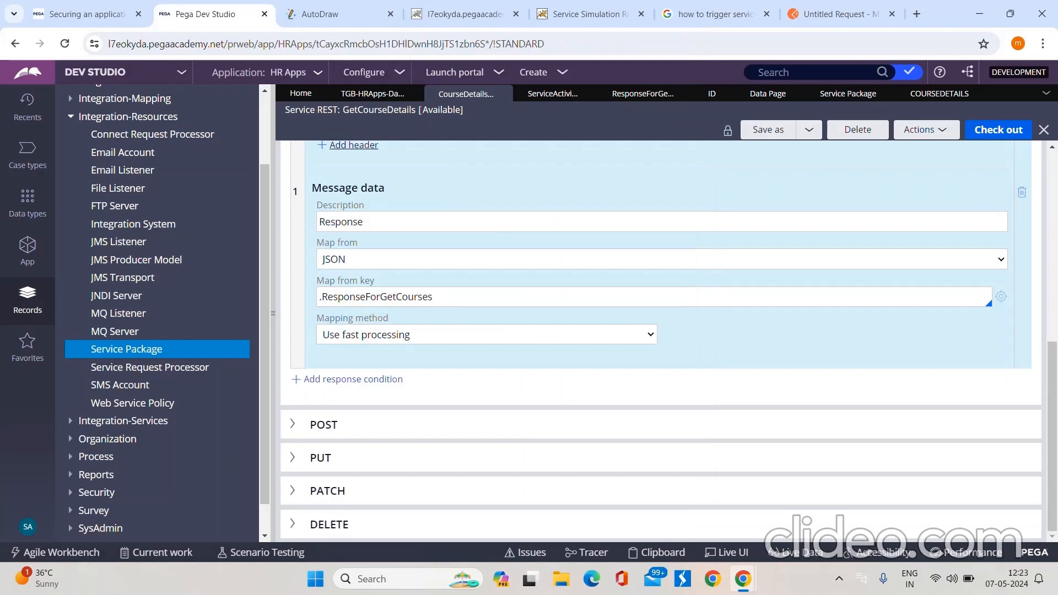
Step: Compare the GET response's mapping method options, the traced ResponseForGetCourses properties and the JSON simulation result in the Service Simulation Results page
{"action": "left_click", "coordinate": [487, 334]}
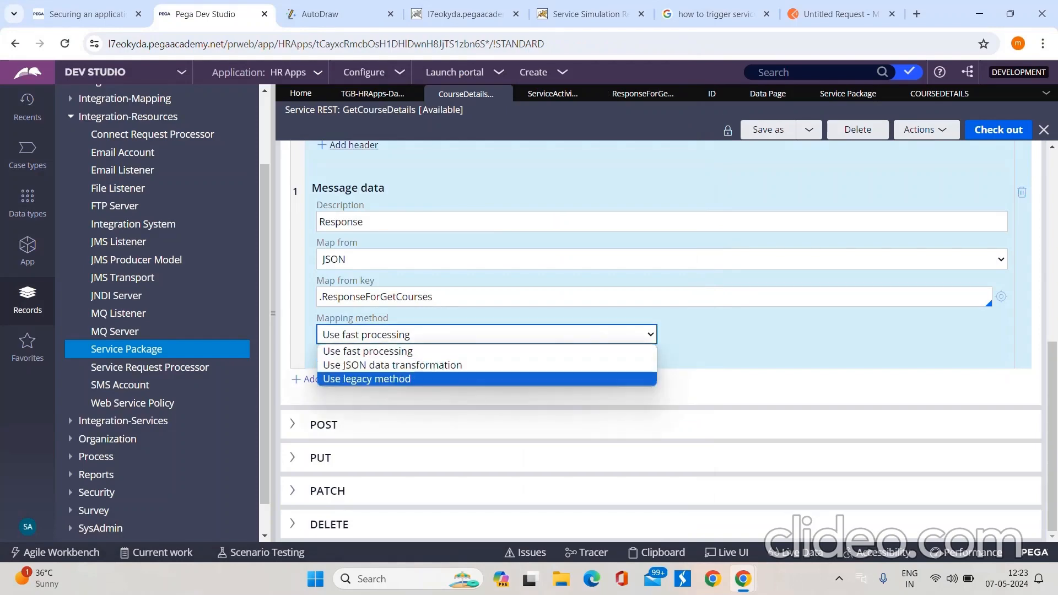
{"action": "mouse_move", "coordinate": [743, 579]}
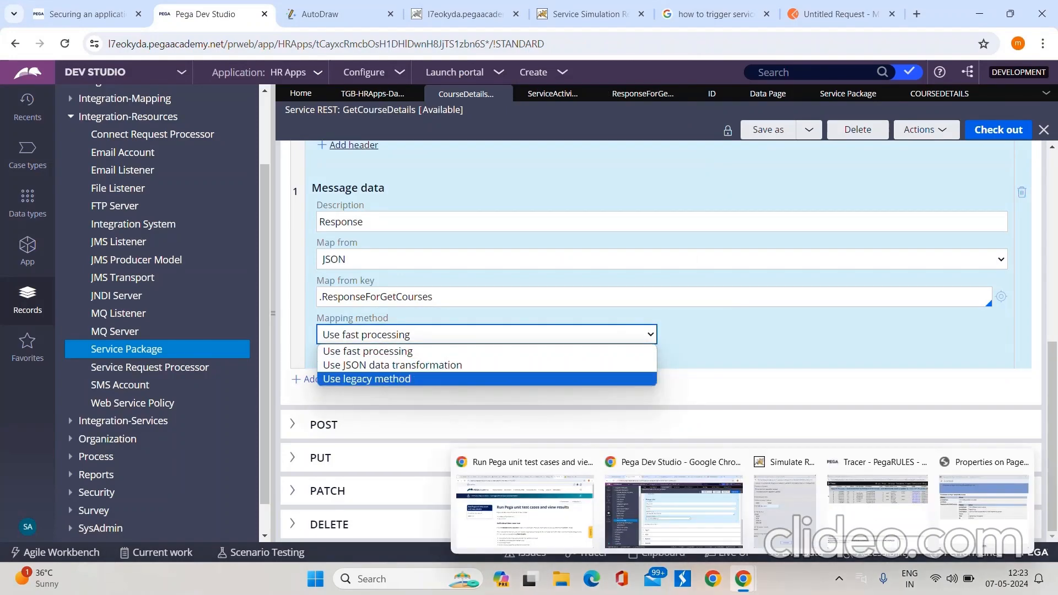
{"action": "left_click", "coordinate": [979, 513]}
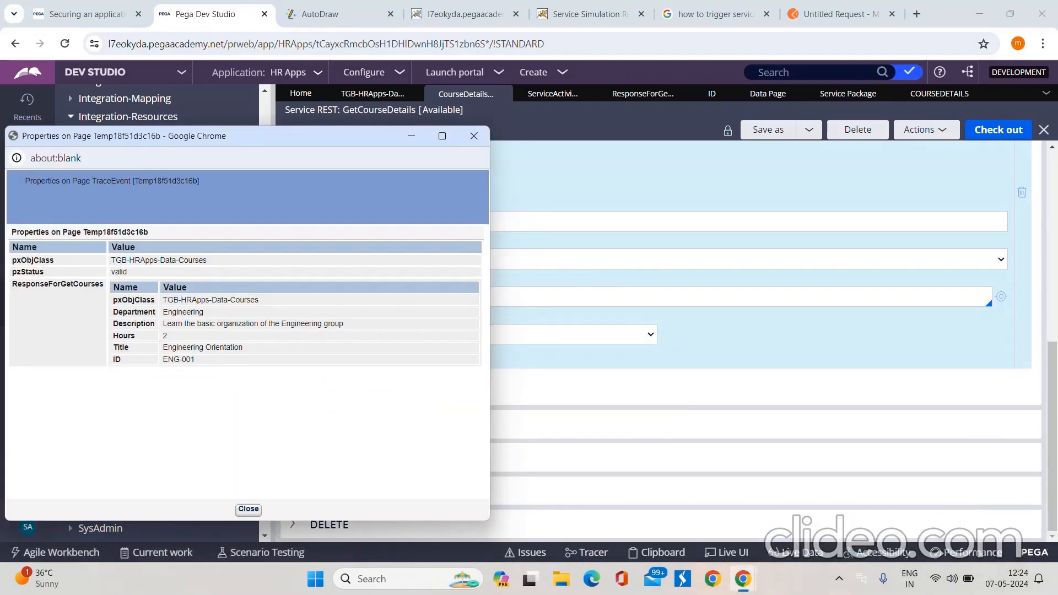
{"action": "left_click", "coordinate": [590, 14]}
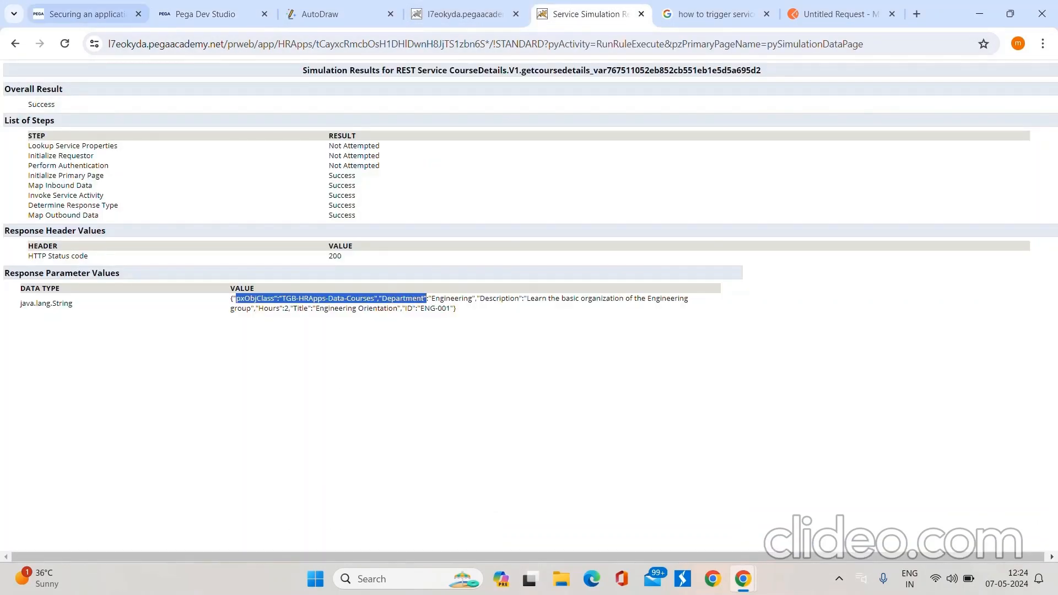
{"action": "left_click", "coordinate": [206, 14]}
{"action": "scroll", "coordinate": [662, 342], "scroll_direction": "up", "scroll_amount": 5}
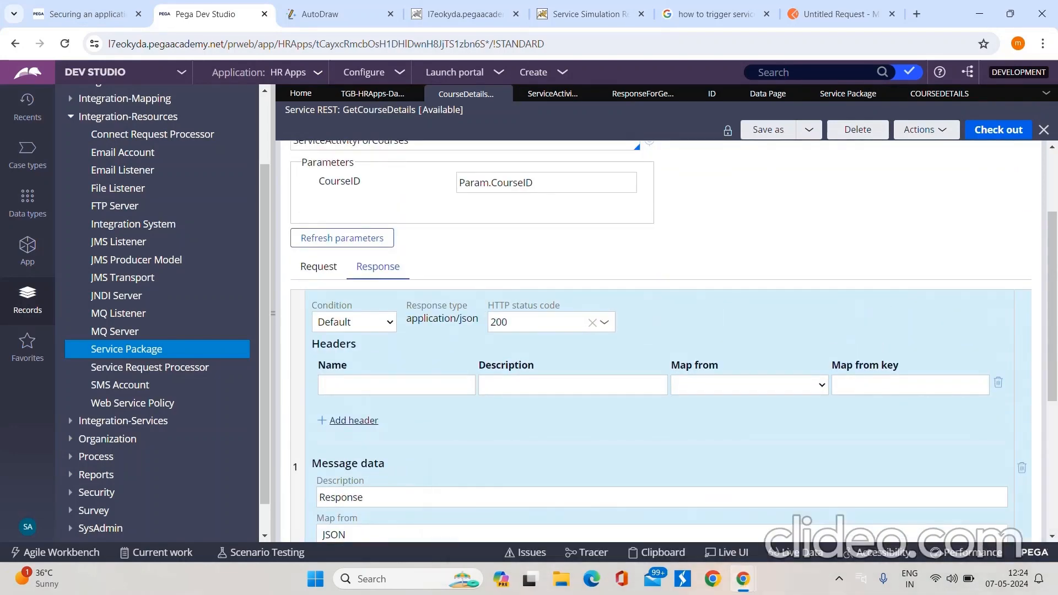
Step: In the Tracer, inspect StepPageForCourses from the completed Obj-Open step and the page at the start of the Property-Set step
{"action": "mouse_move", "coordinate": [743, 578]}
{"action": "left_click", "coordinate": [805, 518]}
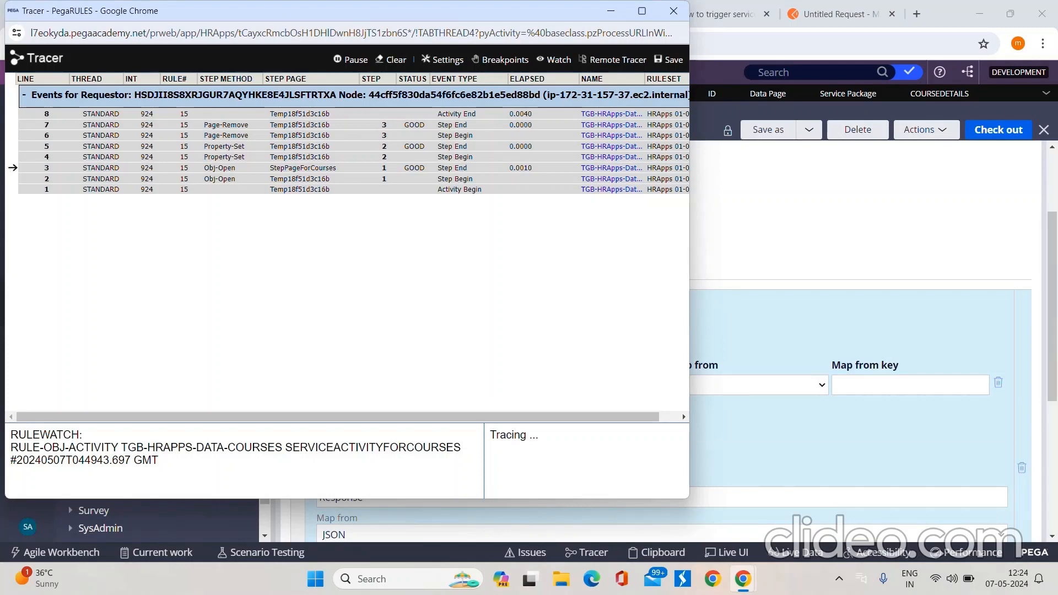
{"action": "left_click", "coordinate": [12, 167]}
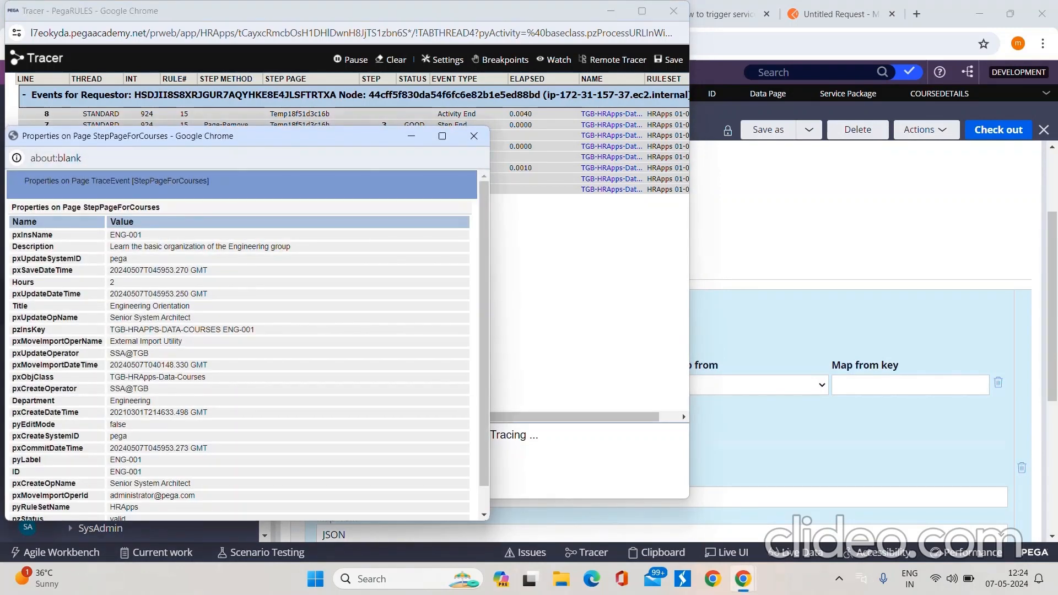
{"action": "scroll", "coordinate": [242, 348], "scroll_direction": "down", "scroll_amount": 2}
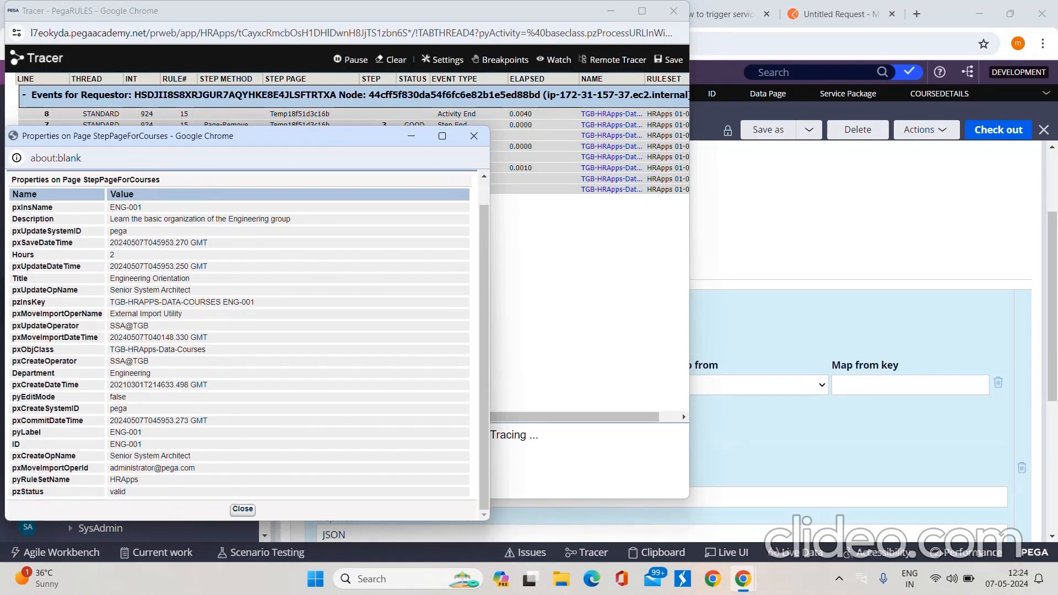
{"action": "left_click", "coordinate": [474, 137]}
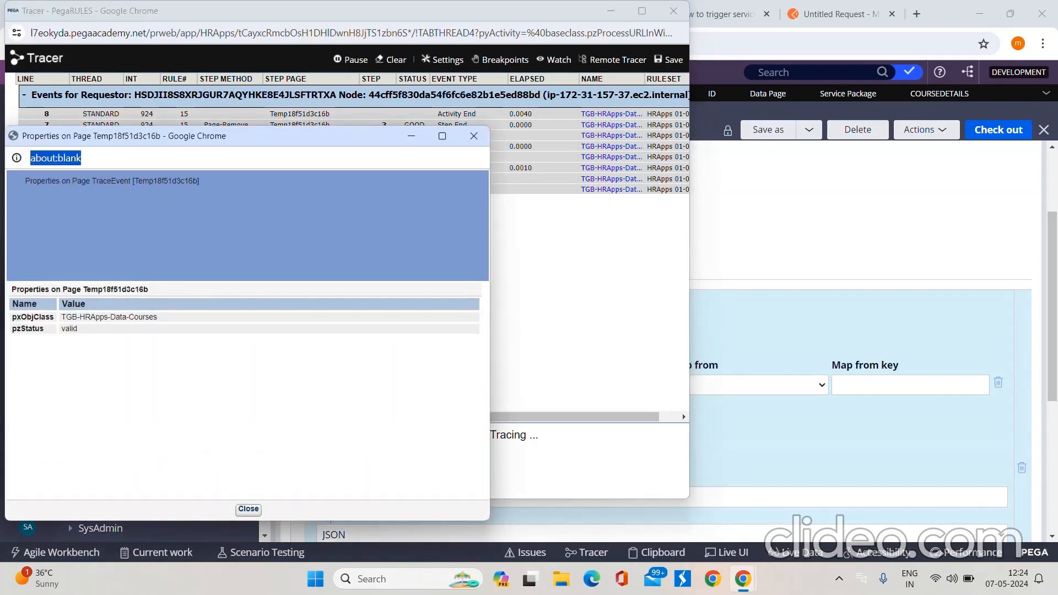
{"action": "left_click", "coordinate": [474, 136]}
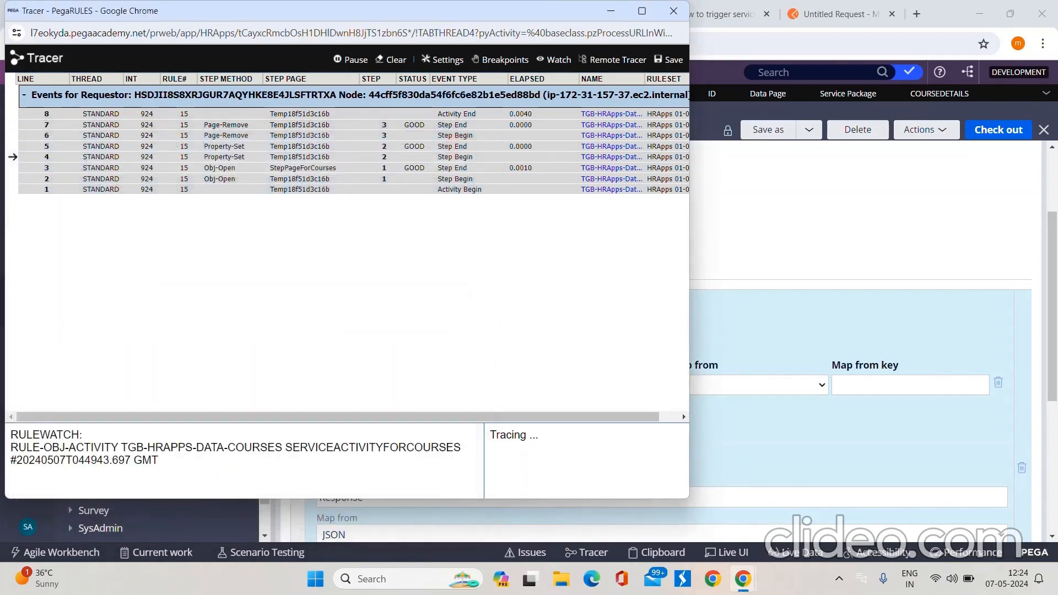
Step: Check the ServiceActivityForCourses steps against the Tracer, inspecting the page of the completed Property-Set step
{"action": "left_click", "coordinate": [611, 11]}
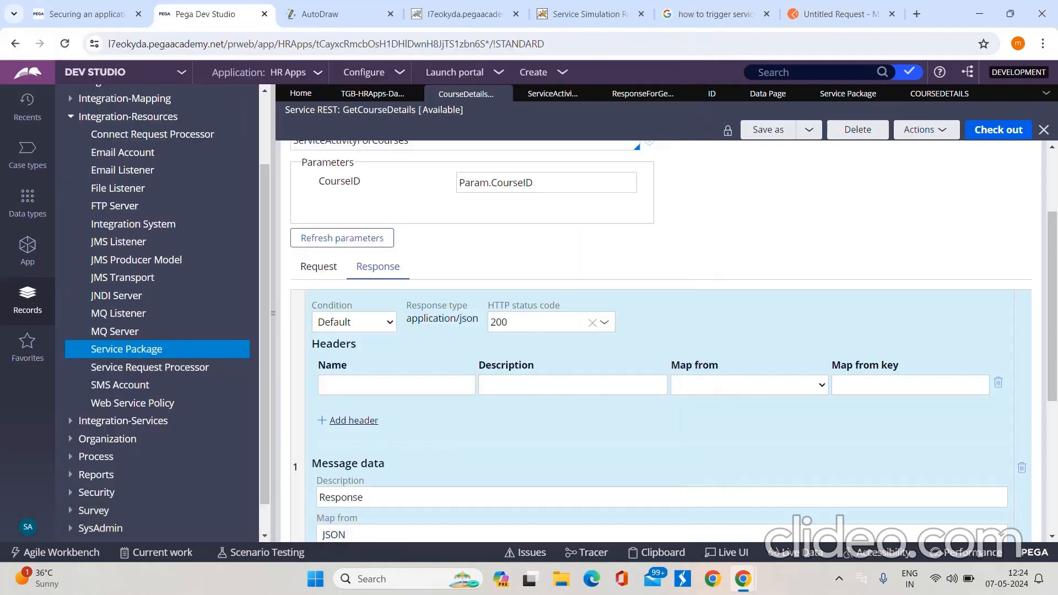
{"action": "left_click", "coordinate": [553, 93]}
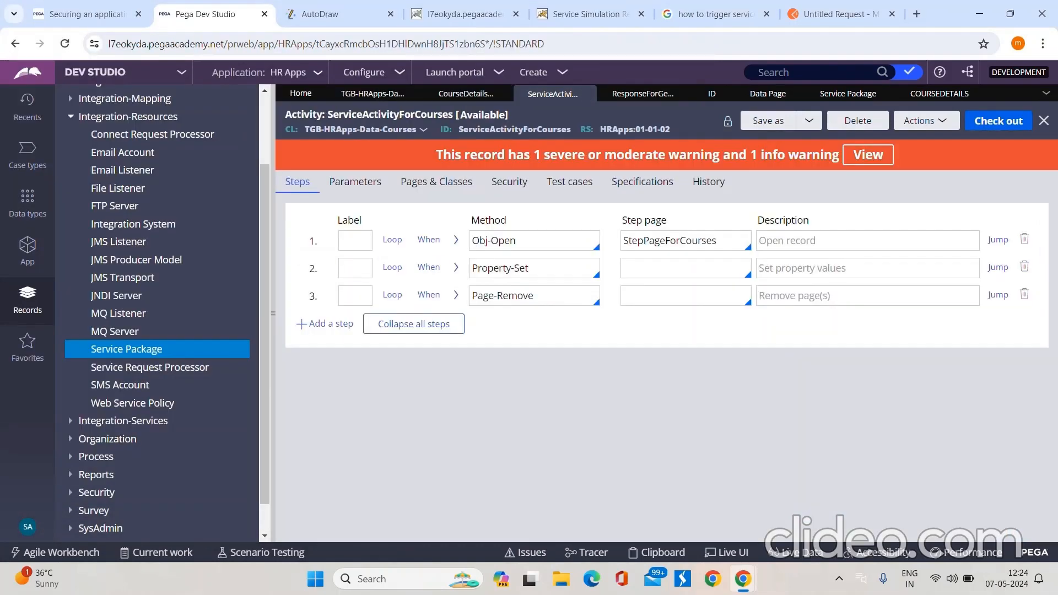
{"action": "mouse_move", "coordinate": [743, 579]}
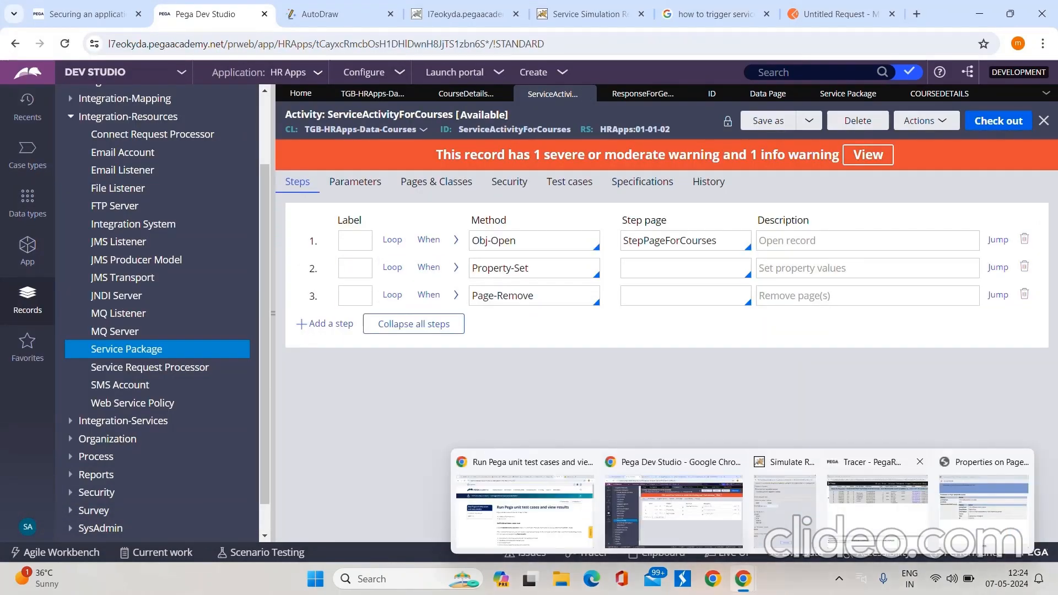
{"action": "left_click", "coordinate": [874, 509]}
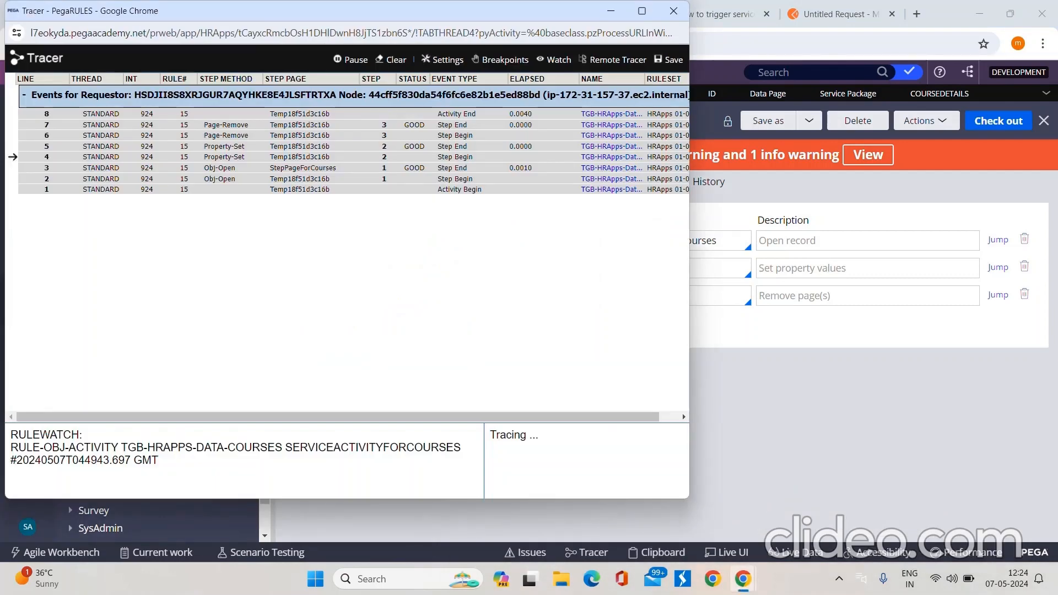
{"action": "left_click", "coordinate": [300, 147]}
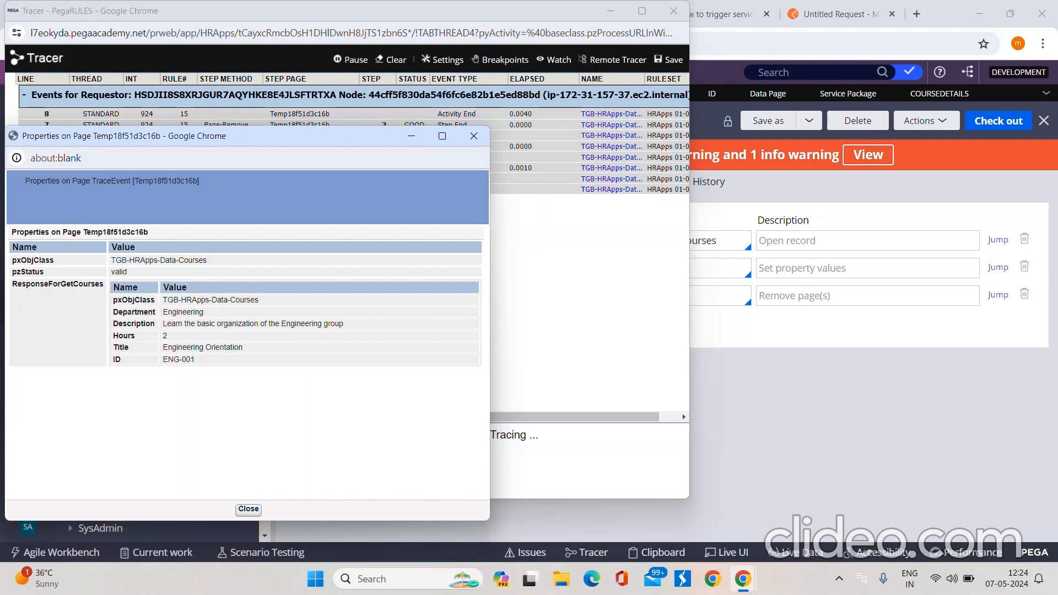
{"action": "key", "text": "alt+Tab"}
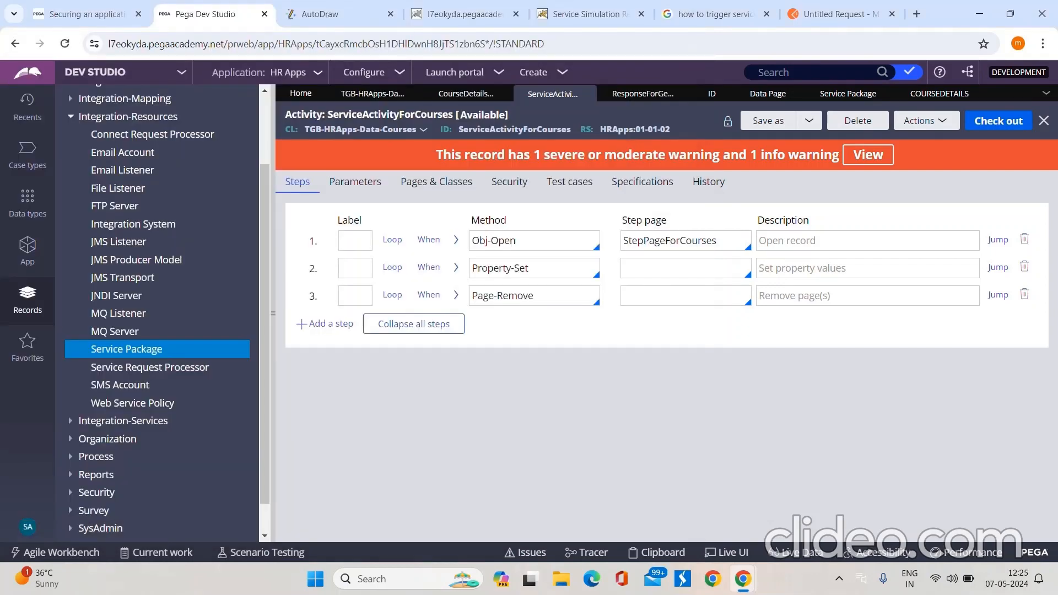
Step: Check out the GetCourseDetails rule, map the GET response's message data from Clipboard, and save the rule
{"action": "left_click", "coordinate": [466, 94]}
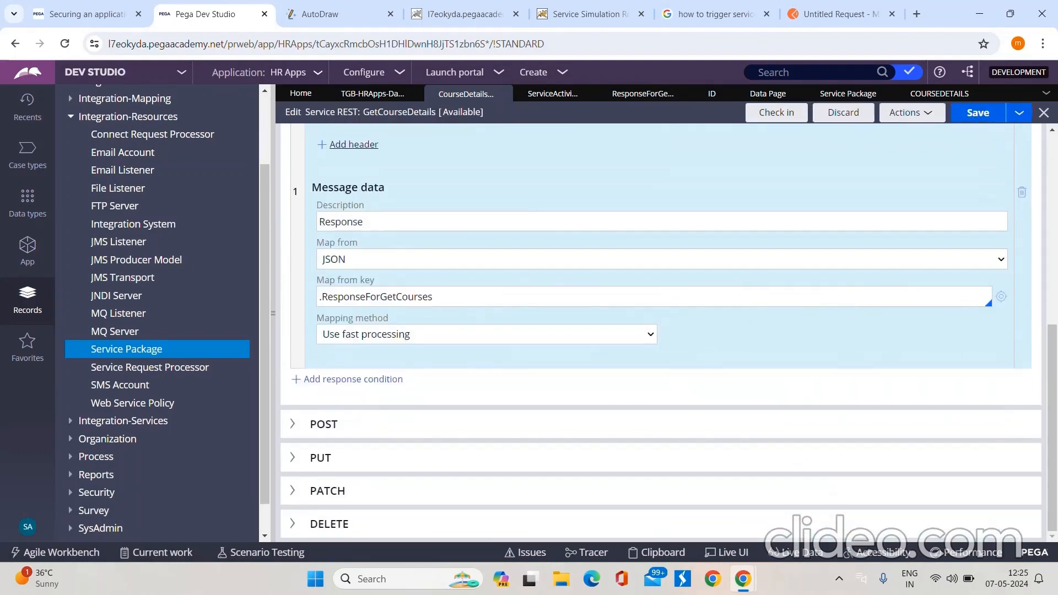
{"action": "left_click", "coordinate": [662, 259]}
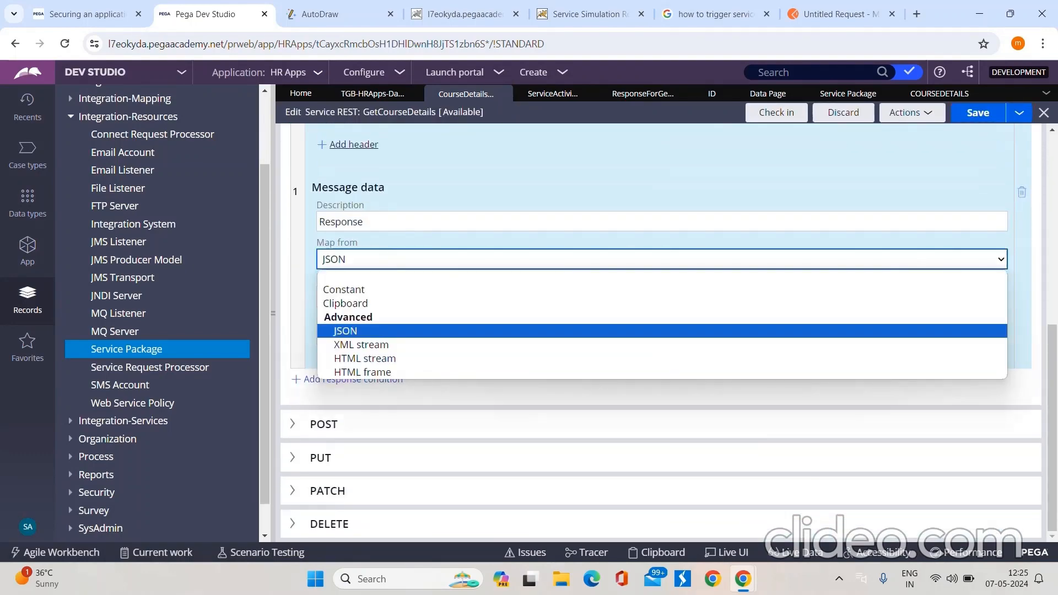
{"action": "left_click", "coordinate": [662, 303]}
{"action": "scroll", "coordinate": [662, 331], "scroll_direction": "up", "scroll_amount": 4}
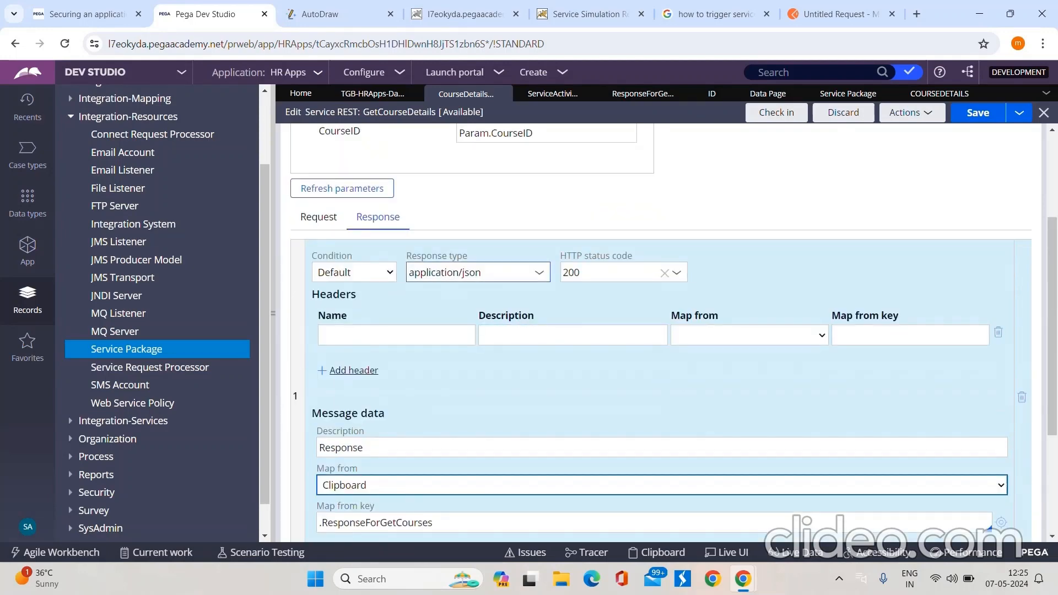
{"action": "scroll", "coordinate": [662, 331], "scroll_direction": "down", "scroll_amount": 3}
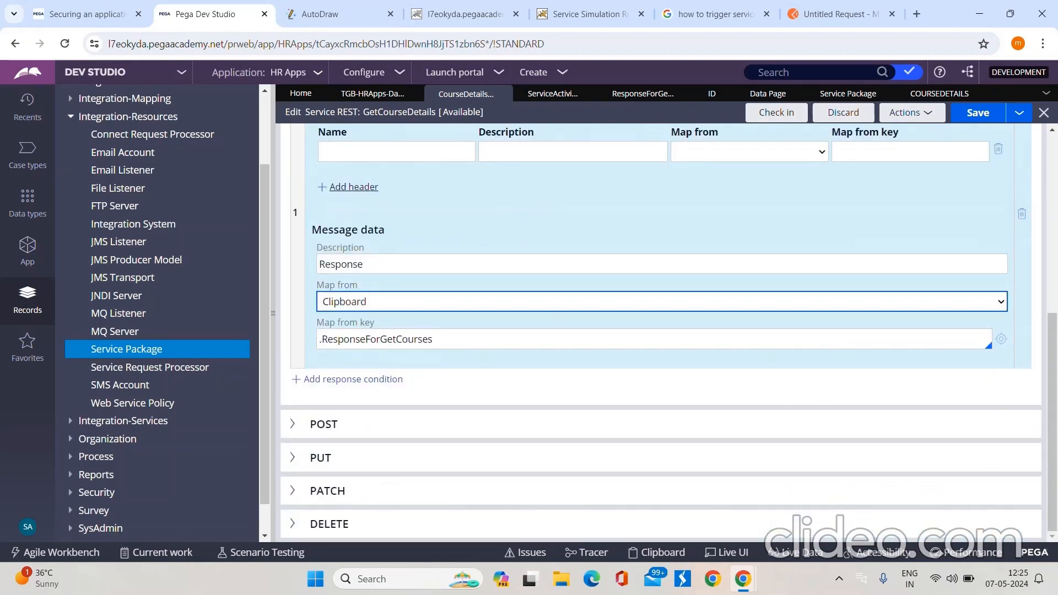
{"action": "left_click", "coordinate": [979, 113]}
{"action": "left_click", "coordinate": [661, 301]}
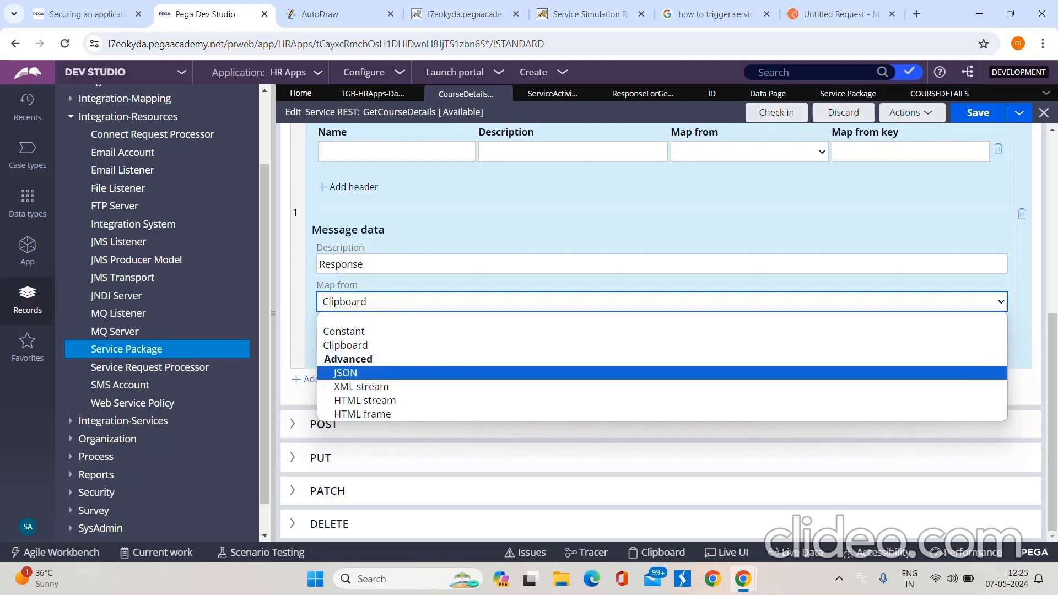
{"action": "key", "text": "Escape"}
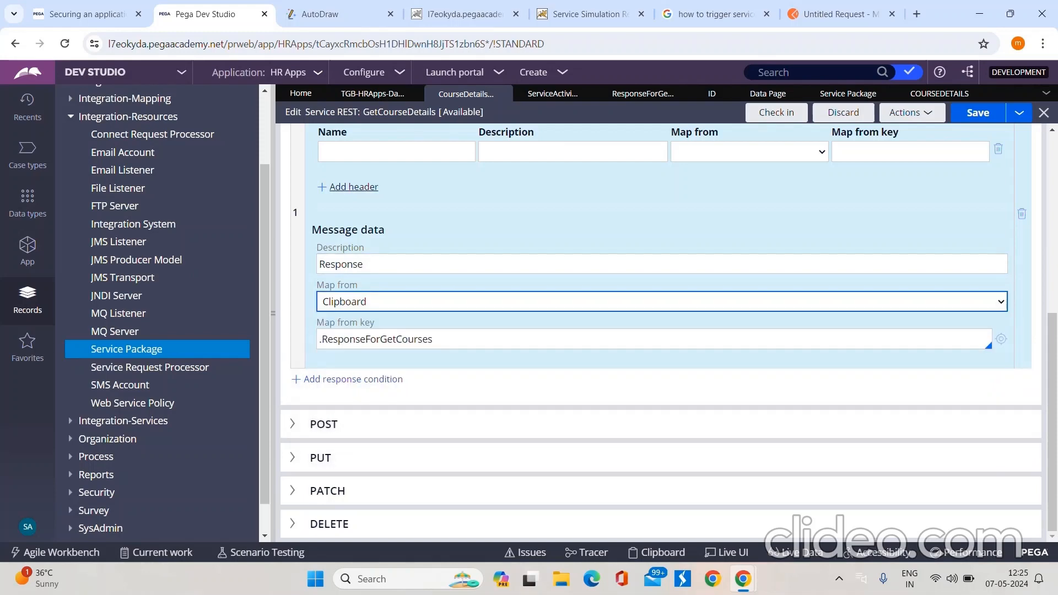
{"action": "left_click", "coordinate": [978, 112]}
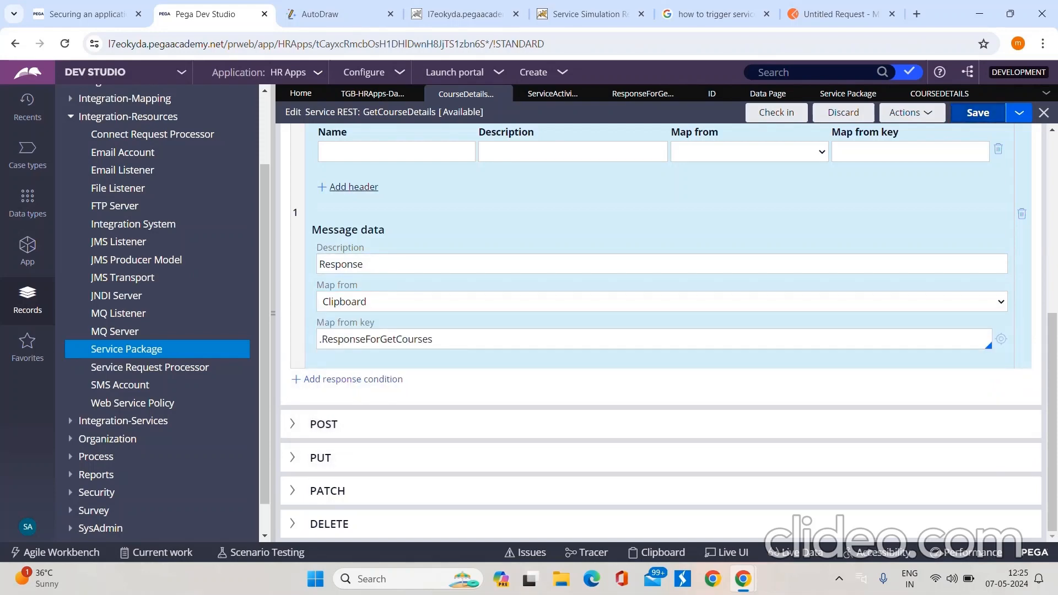
Step: Execute the already open GET simulation for CourseID ENG-001 again, resaving the rule between runs, and check the response value
{"action": "mouse_move", "coordinate": [743, 579]}
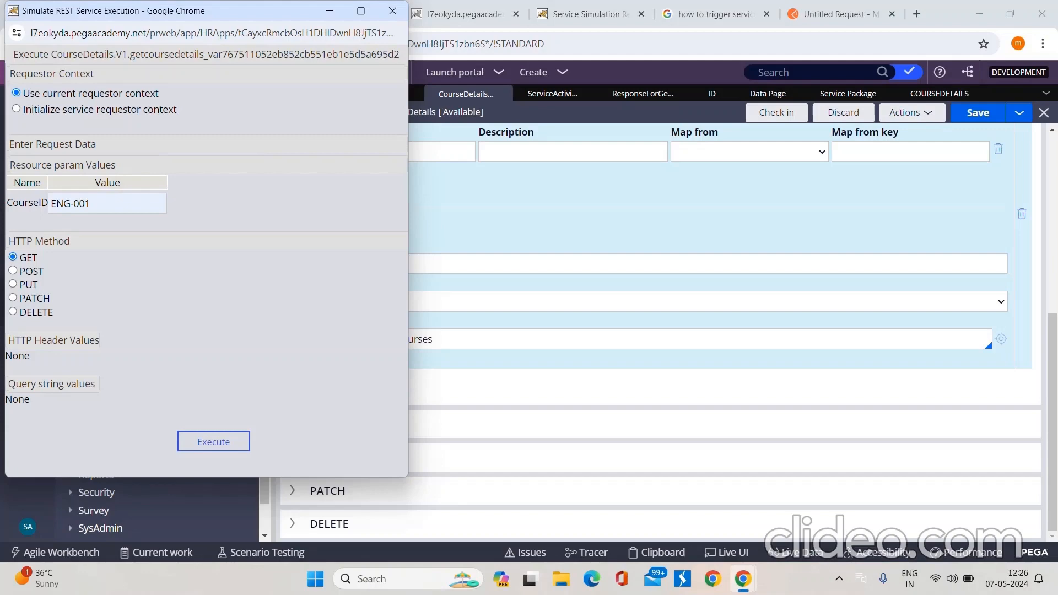
{"action": "left_click", "coordinate": [213, 442]}
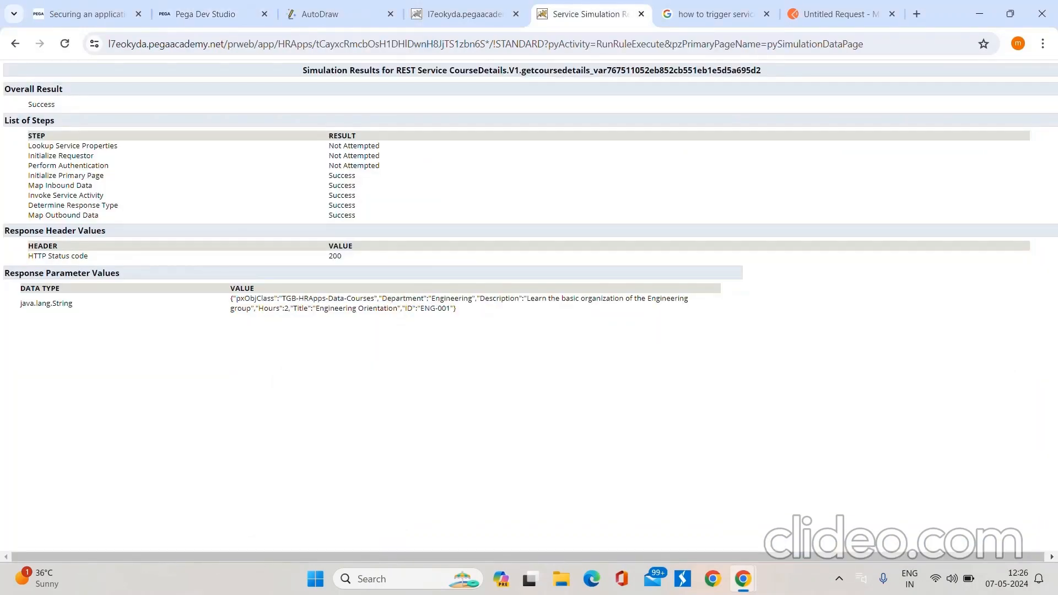
{"action": "left_click", "coordinate": [212, 14]}
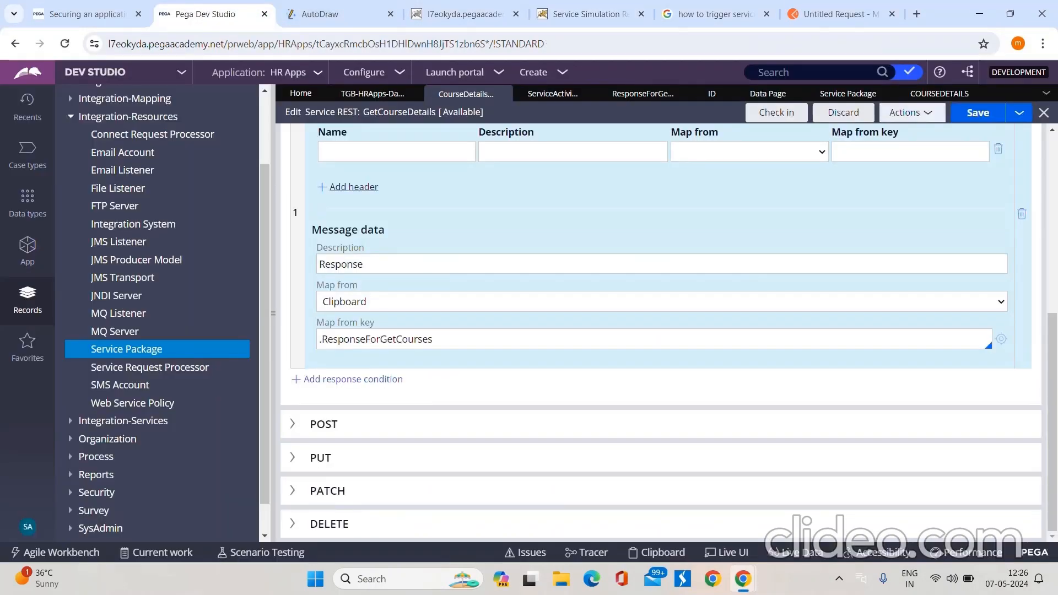
{"action": "key", "text": "ctrl+s"}
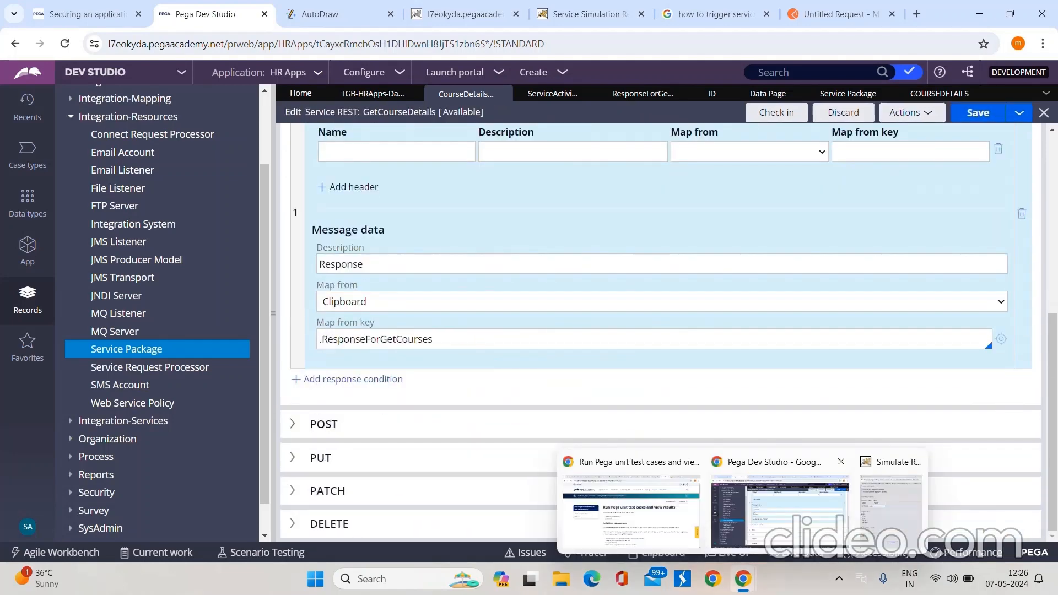
{"action": "left_click", "coordinate": [932, 485]}
{"action": "left_click", "coordinate": [214, 442]}
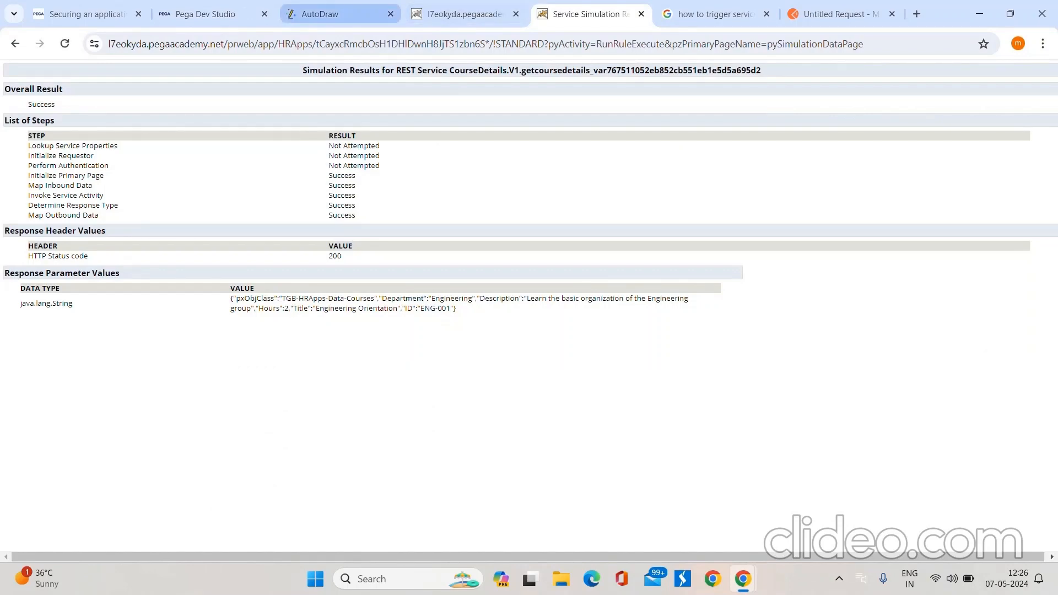
Step: Close the old REST service simulation window and return to the GetCourseDetails rule in Pega Dev Studio
{"action": "mouse_move", "coordinate": [744, 579]}
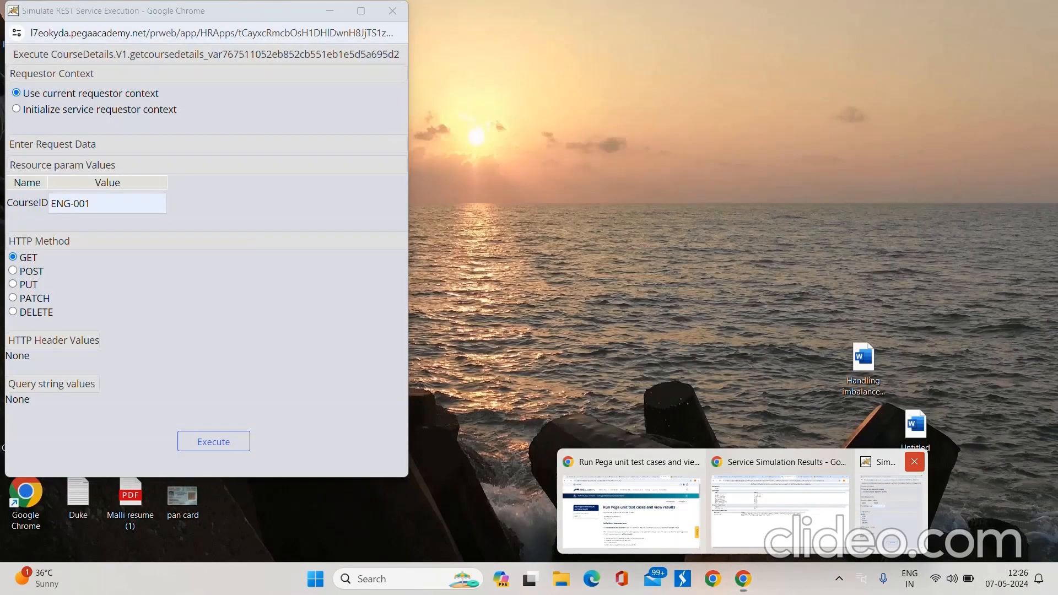
{"action": "left_click", "coordinate": [915, 462]}
{"action": "left_click", "coordinate": [667, 508]}
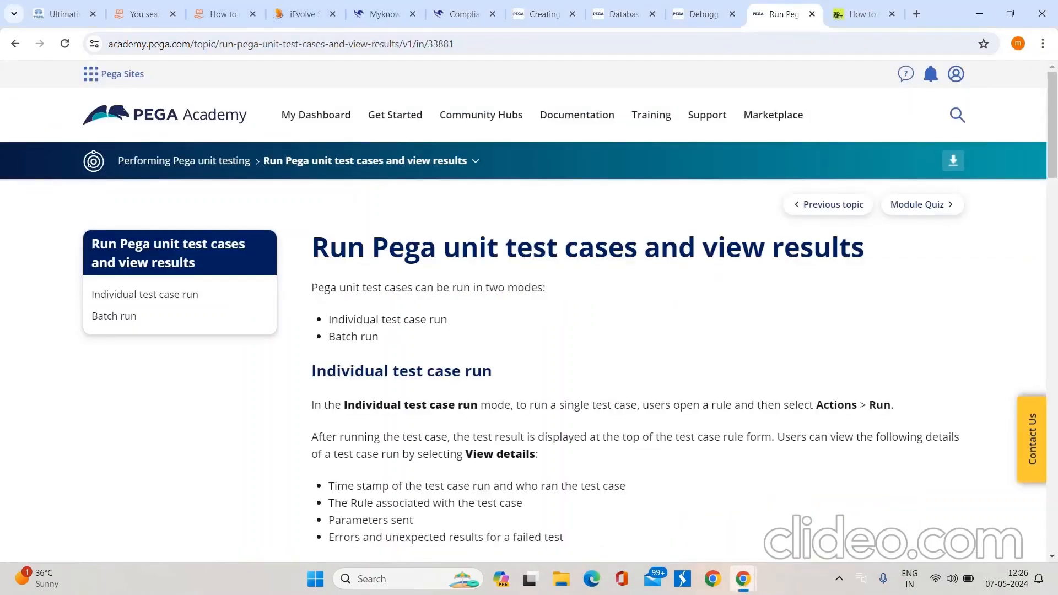
{"action": "mouse_move", "coordinate": [744, 579]}
{"action": "left_click", "coordinate": [817, 495]}
{"action": "left_click", "coordinate": [212, 15]}
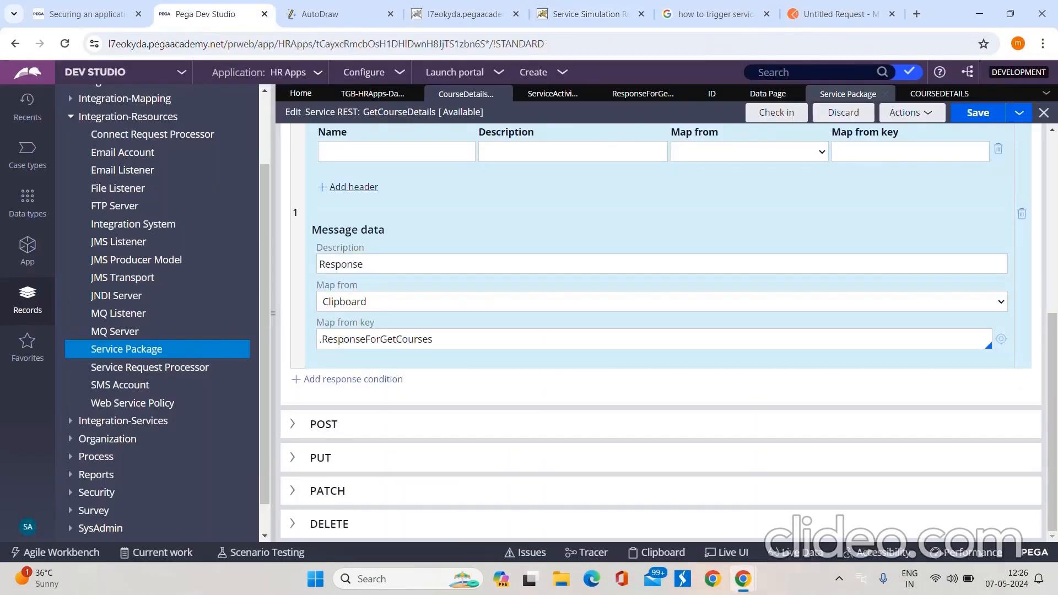
Step: Run the GetCourseDetails rule in a new simulation with the GET method and CourseID ENG-001
{"action": "left_click", "coordinate": [911, 113]}
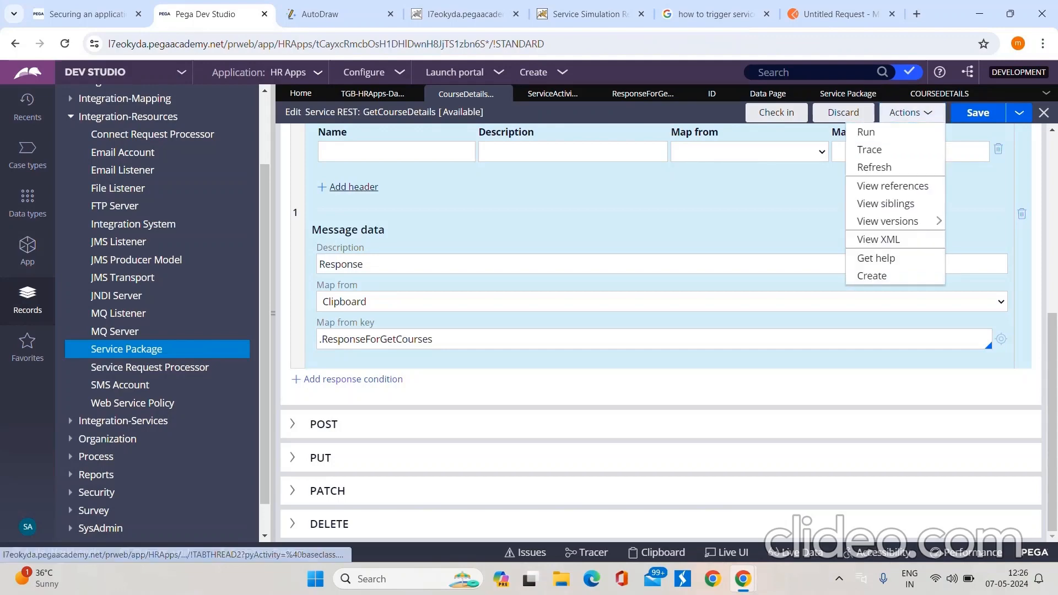
{"action": "left_click", "coordinate": [865, 132]}
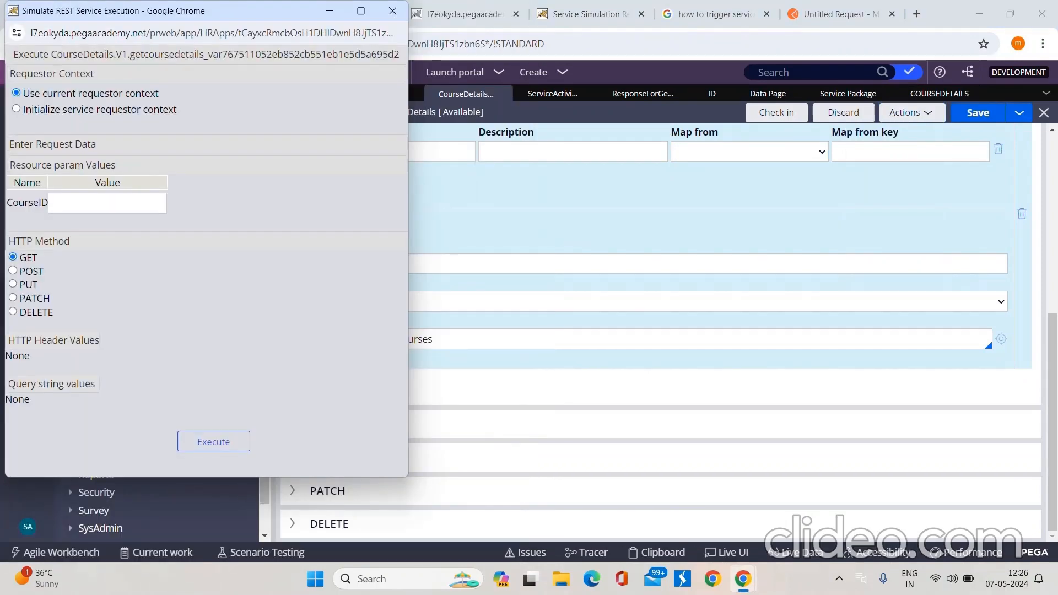
{"action": "left_click", "coordinate": [108, 204]}
{"action": "left_click", "coordinate": [119, 234]}
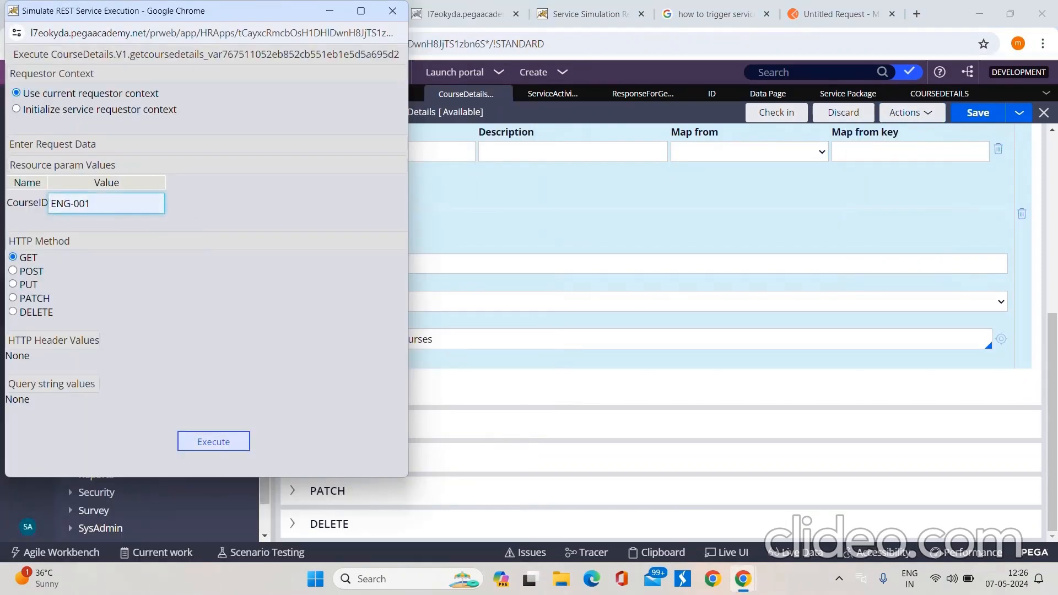
{"action": "left_click", "coordinate": [213, 442]}
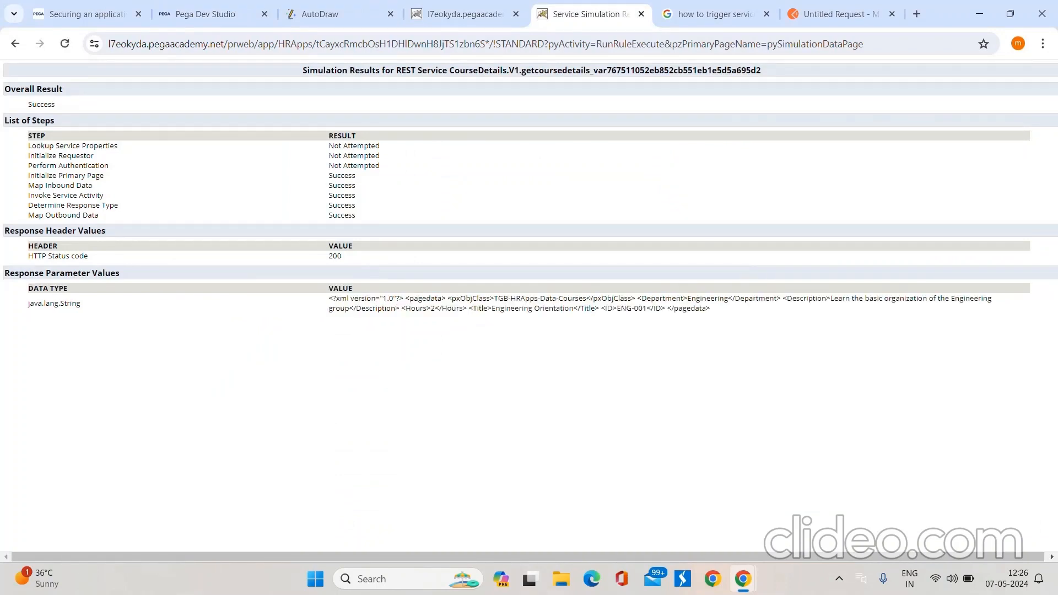
Step: Review the simulated response value, then return to the GetCourseDetails rule in Pega Dev Studio and map the GET response's message data from JSON
{"action": "left_click_drag", "start_coordinate": [330, 298], "coordinate": [711, 309]}
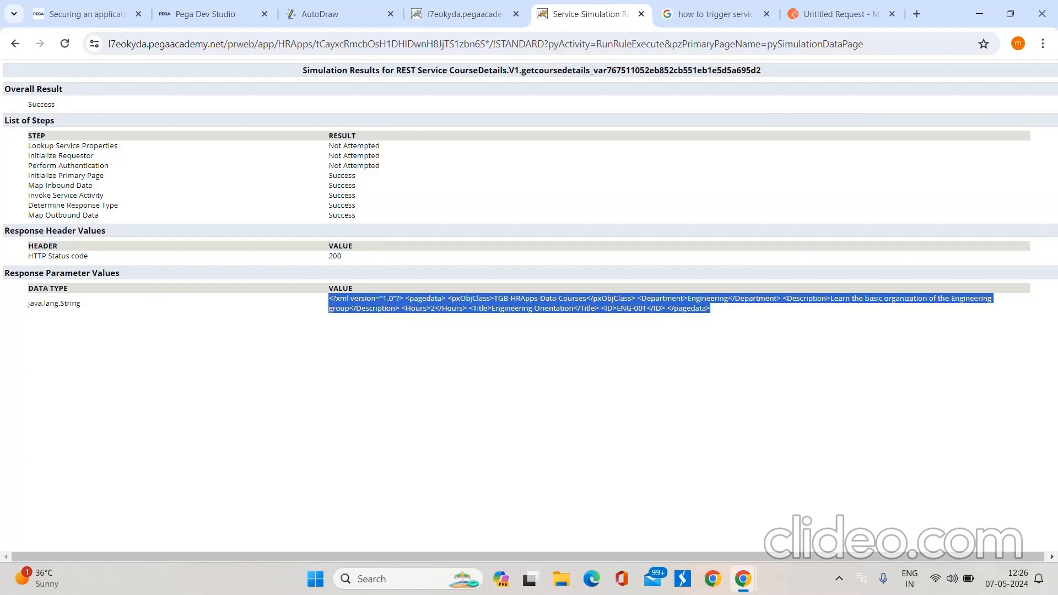
{"action": "left_click", "coordinate": [204, 14]}
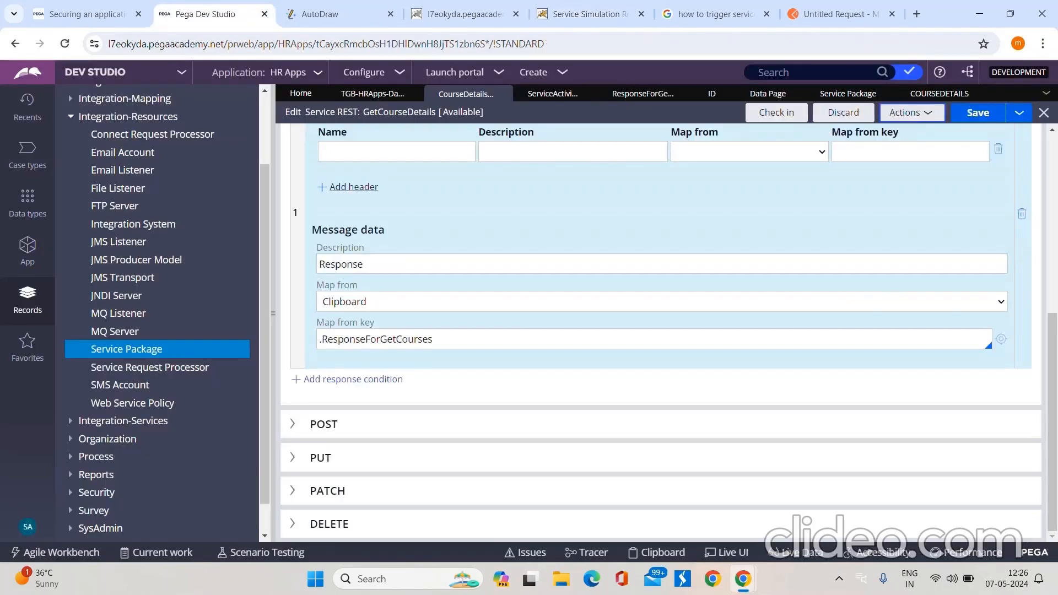
{"action": "left_click", "coordinate": [662, 302]}
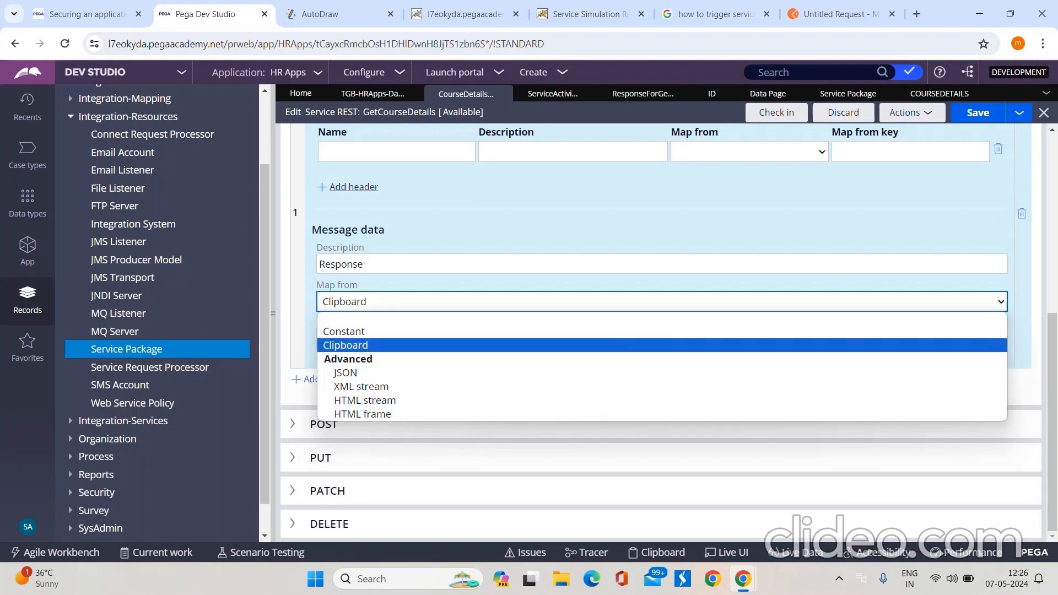
{"action": "left_click", "coordinate": [345, 373]}
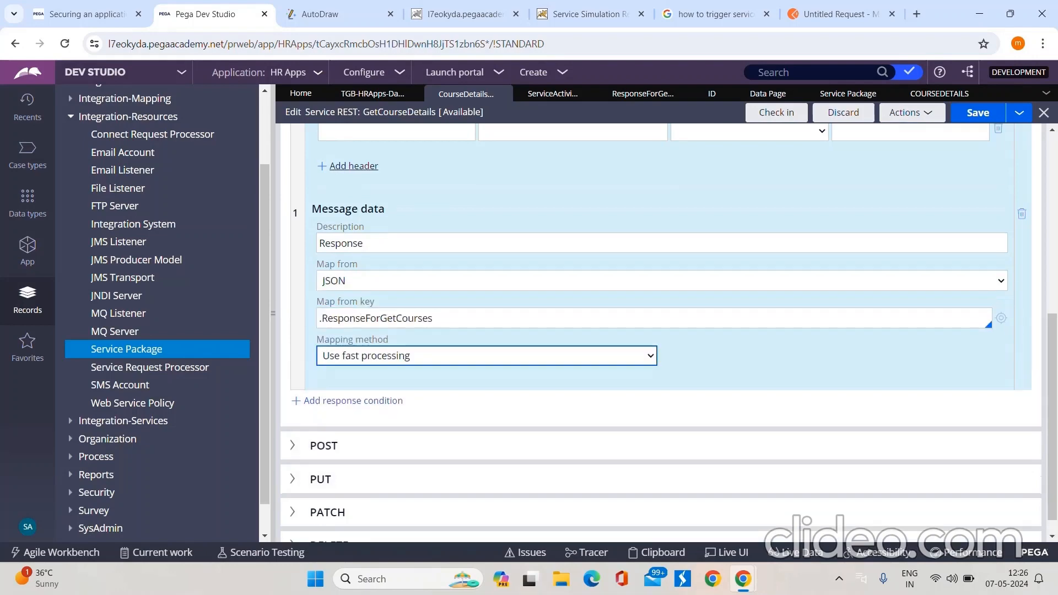
Step: Set the Map from key of the GET response's message data to .ID and save the rule
{"action": "double_click", "coordinate": [377, 319]}
{"action": "key", "text": "BackSpace"}
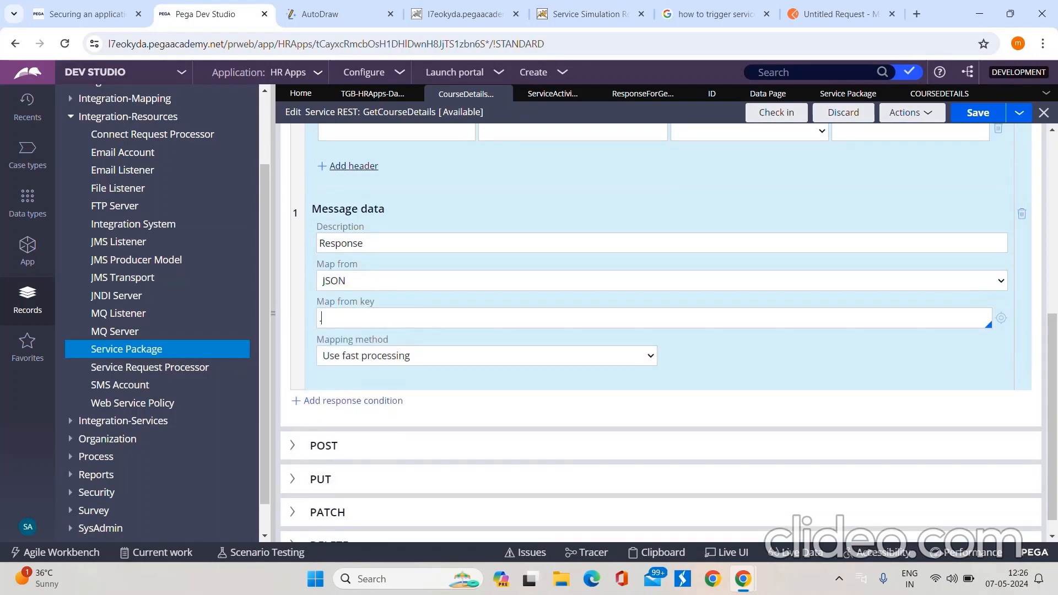
{"action": "key", "text": "Down"}
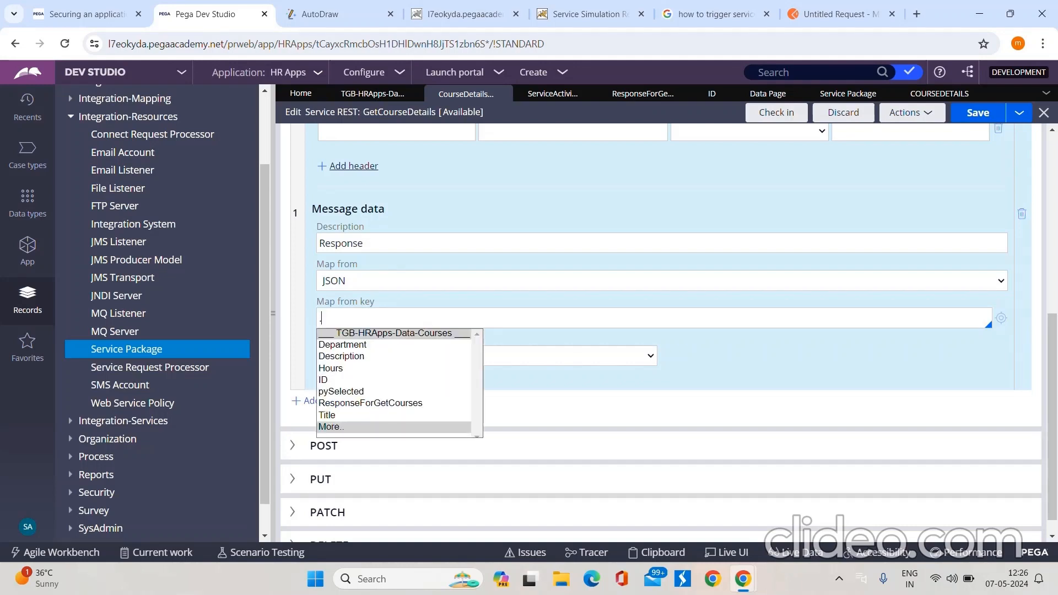
{"action": "left_click", "coordinate": [323, 381]}
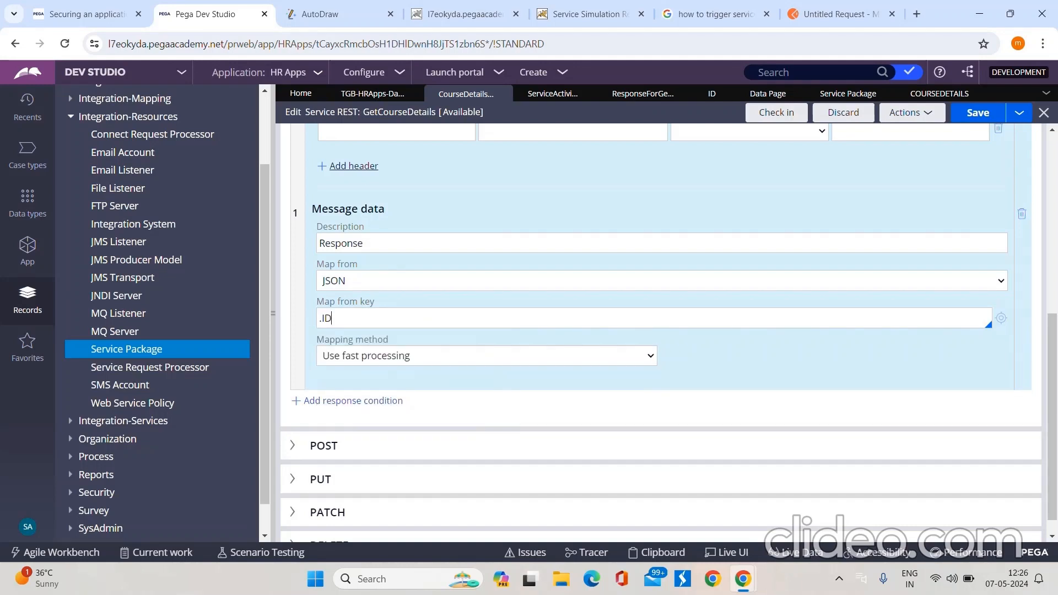
{"action": "key", "text": "ctrl+s"}
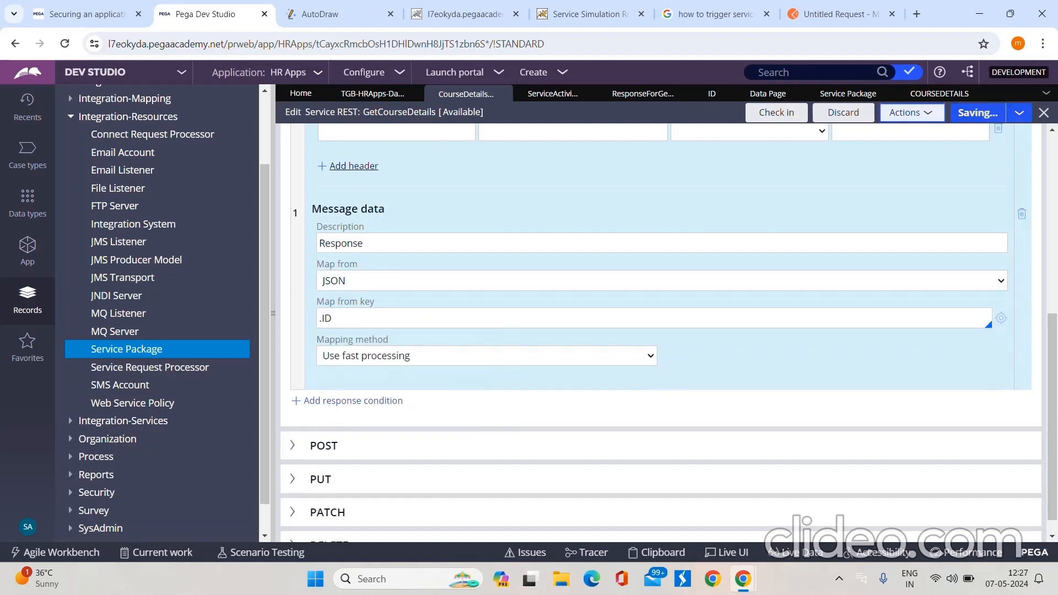
Step: Simulate the GetCourseDetails rule with the GET method and CourseID ENG-001 to test the JSON mapping of .ID
{"action": "left_click", "coordinate": [912, 113]}
{"action": "key", "text": "Return"}
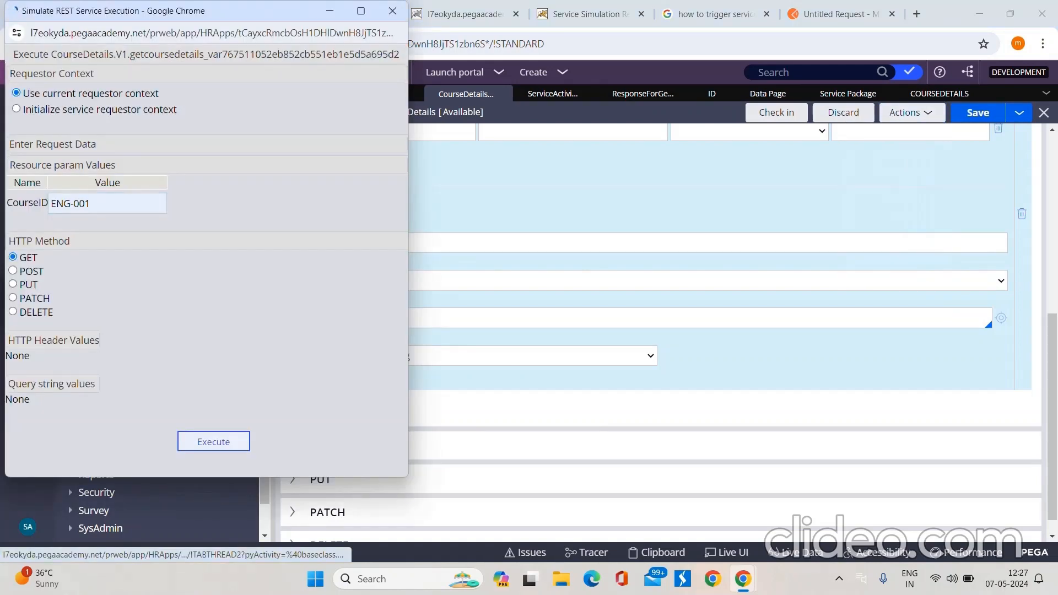
{"action": "left_click", "coordinate": [108, 204]}
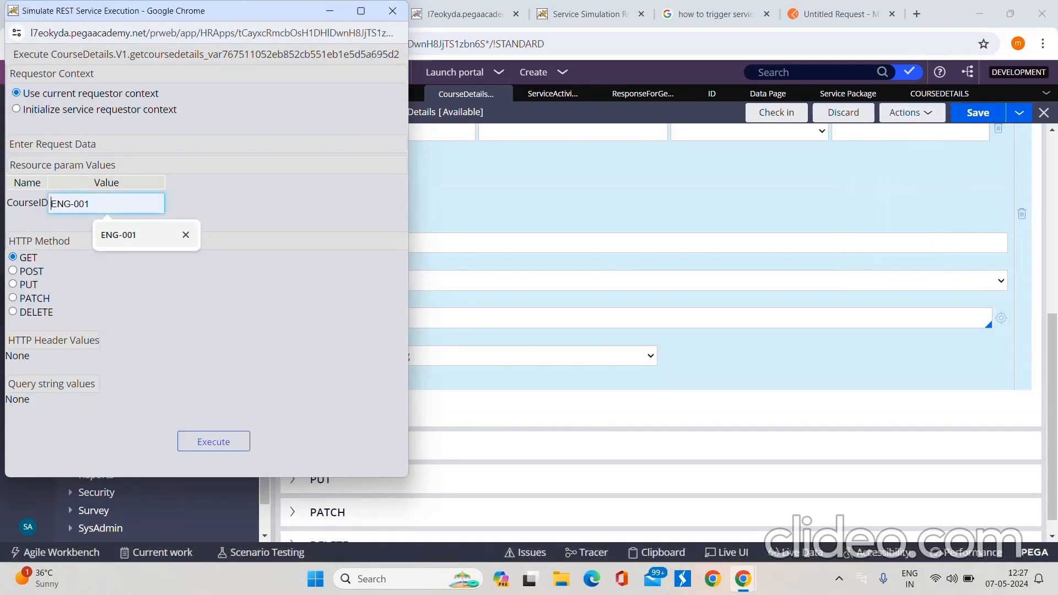
{"action": "left_click", "coordinate": [121, 234]}
{"action": "left_click", "coordinate": [213, 441]}
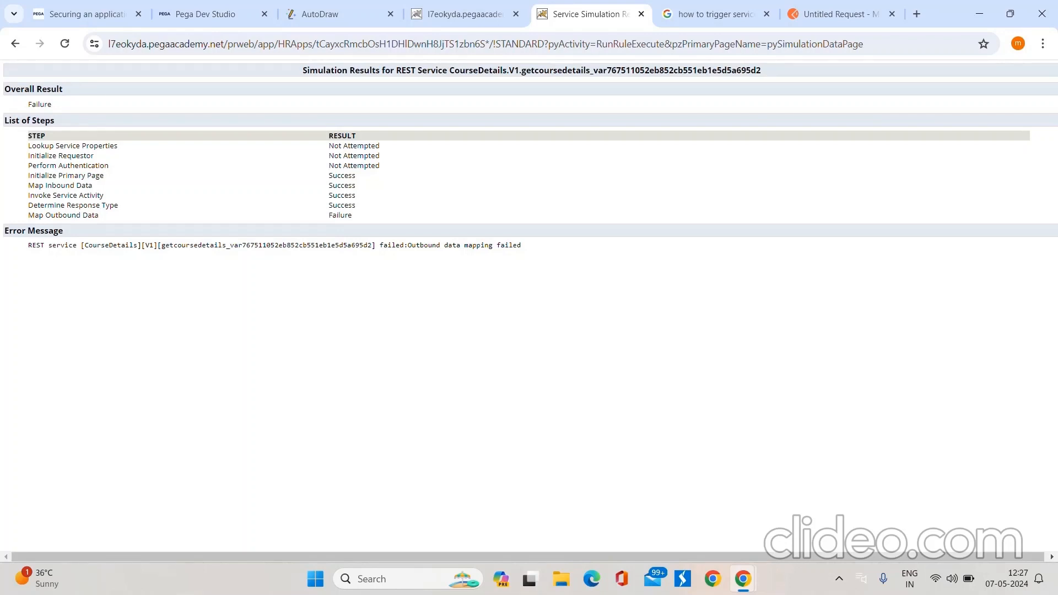
Step: Return to Pega Dev Studio, inspect the ID property's definition, and go back to the GetCourseDetails rule
{"action": "left_click", "coordinate": [198, 14]}
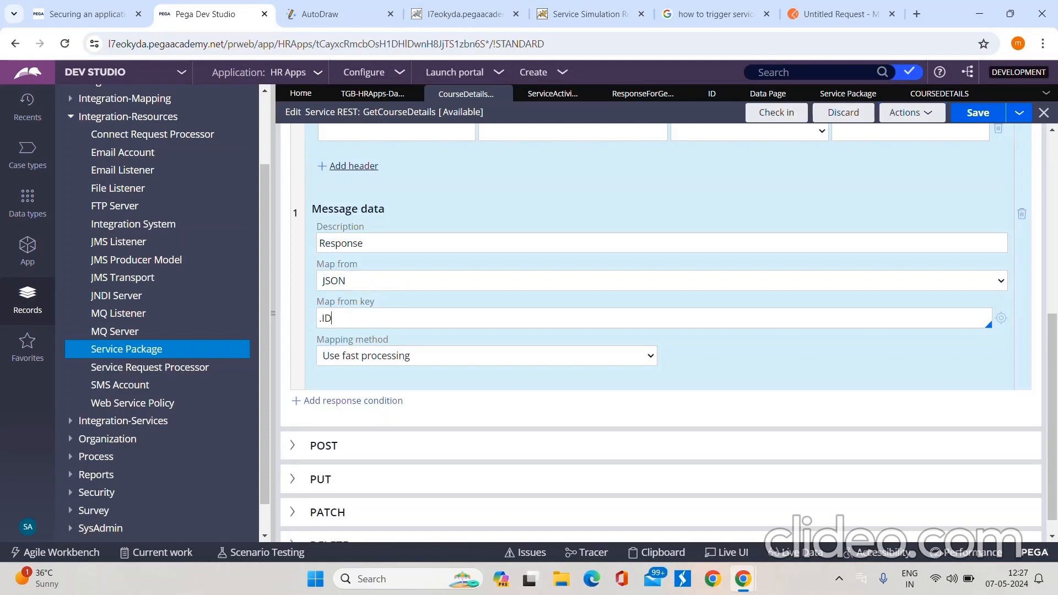
{"action": "double_click", "coordinate": [331, 319]}
{"action": "scroll", "coordinate": [662, 330], "scroll_direction": "up", "scroll_amount": 2}
{"action": "left_click", "coordinate": [712, 94]}
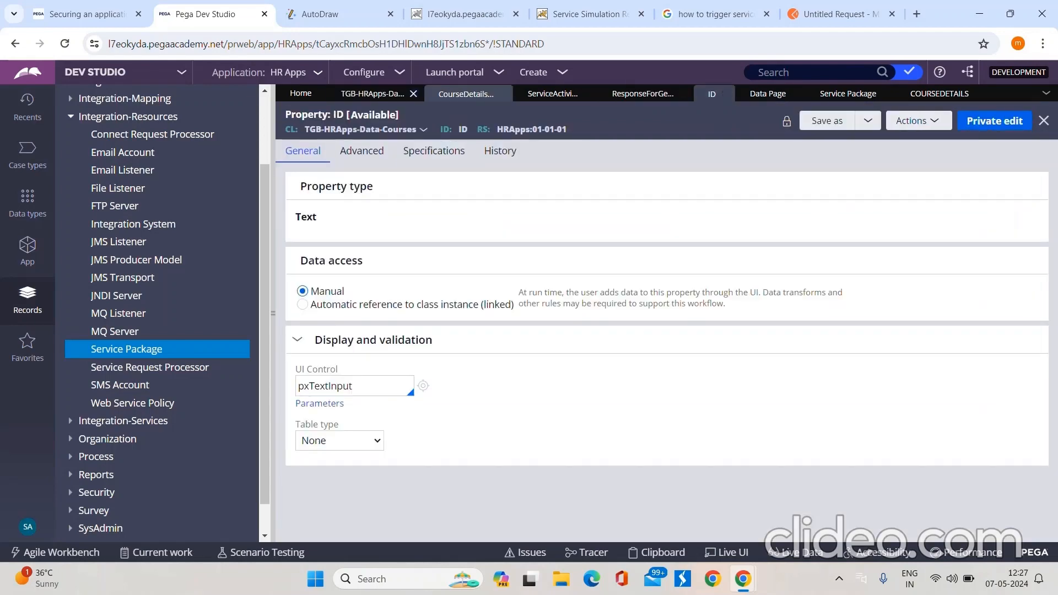
{"action": "left_click", "coordinate": [502, 94]}
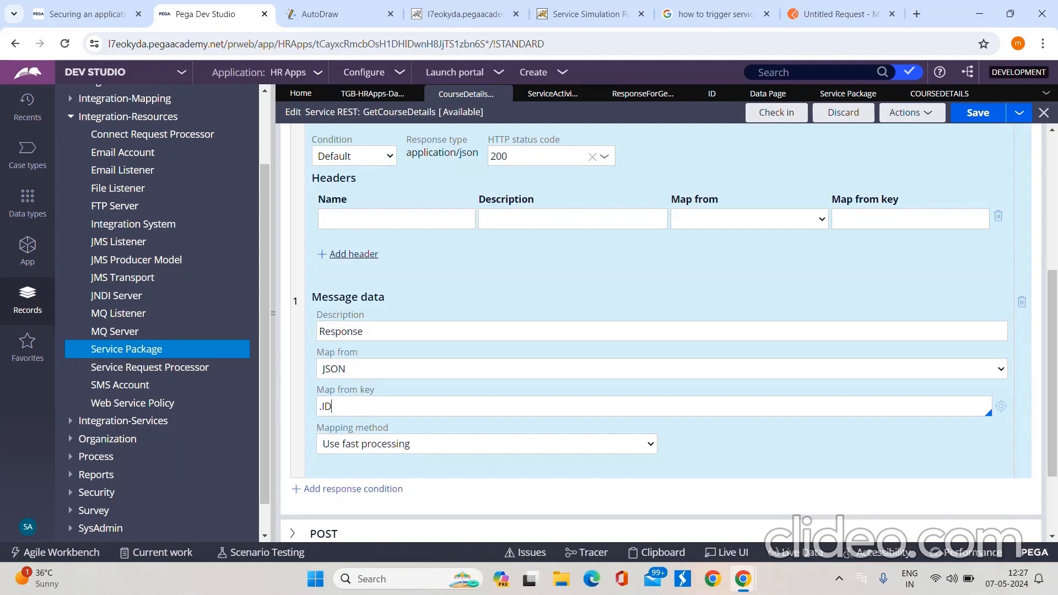
Step: Set the message data's Map from key to .ResponseForGetCourses, check that property's definition, and save the GetCourseDetails rule
{"action": "left_click", "coordinate": [979, 113]}
{"action": "left_click_drag", "start_coordinate": [333, 407], "coordinate": [318, 407]}
{"action": "key", "text": "BackSpace"}
{"action": "left_click", "coordinate": [373, 362]}
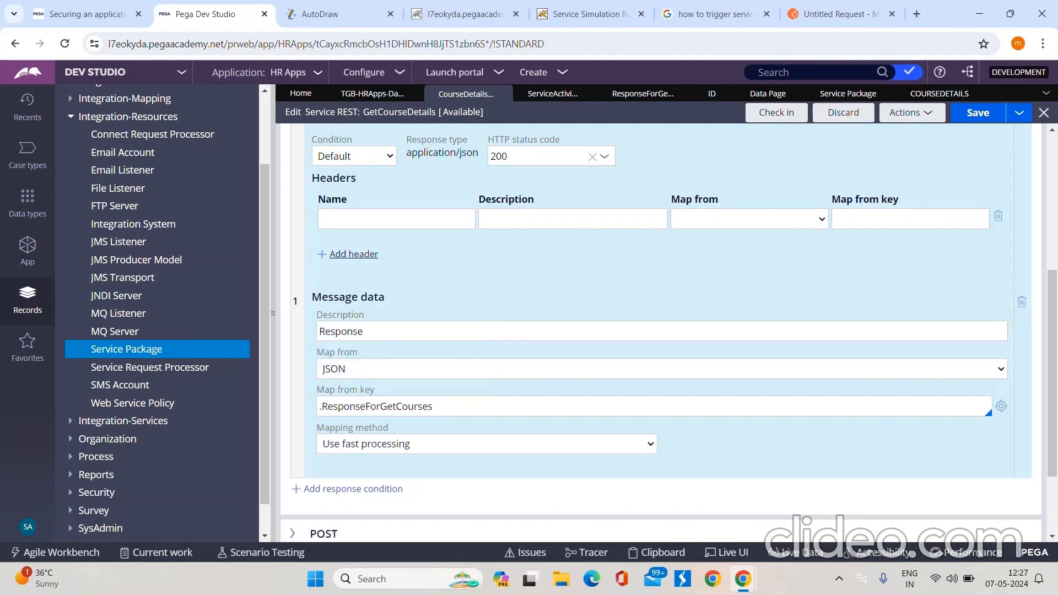
{"action": "left_click", "coordinate": [643, 94]}
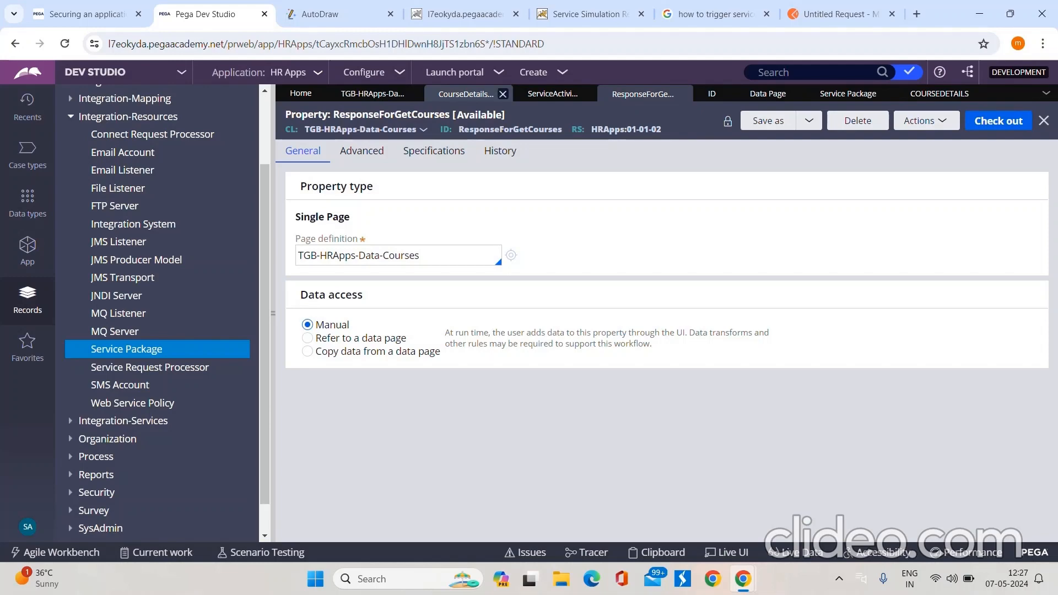
{"action": "left_click", "coordinate": [466, 94]}
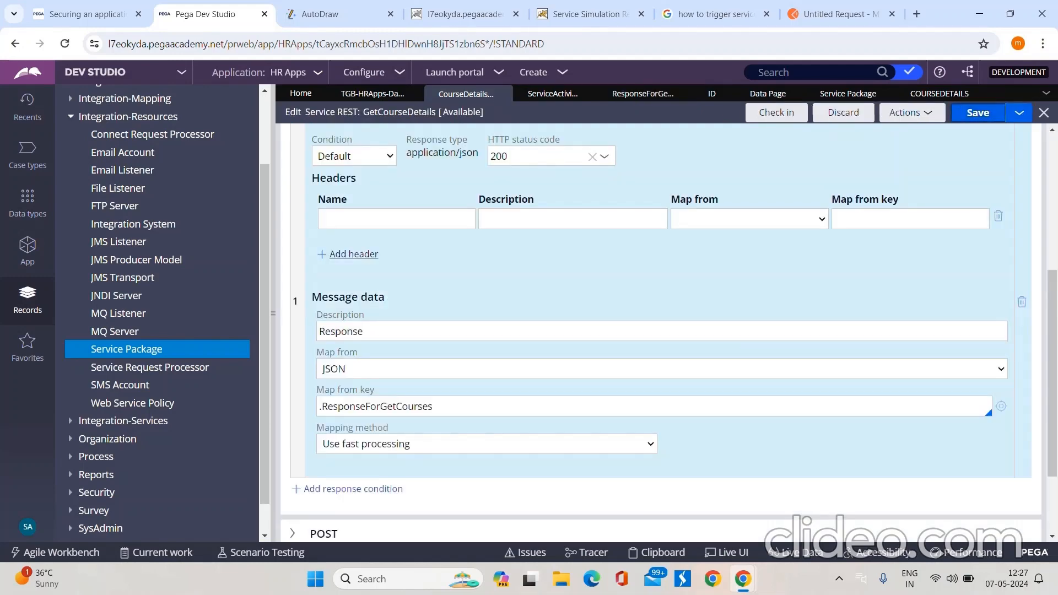
{"action": "key", "text": "ctrl+s"}
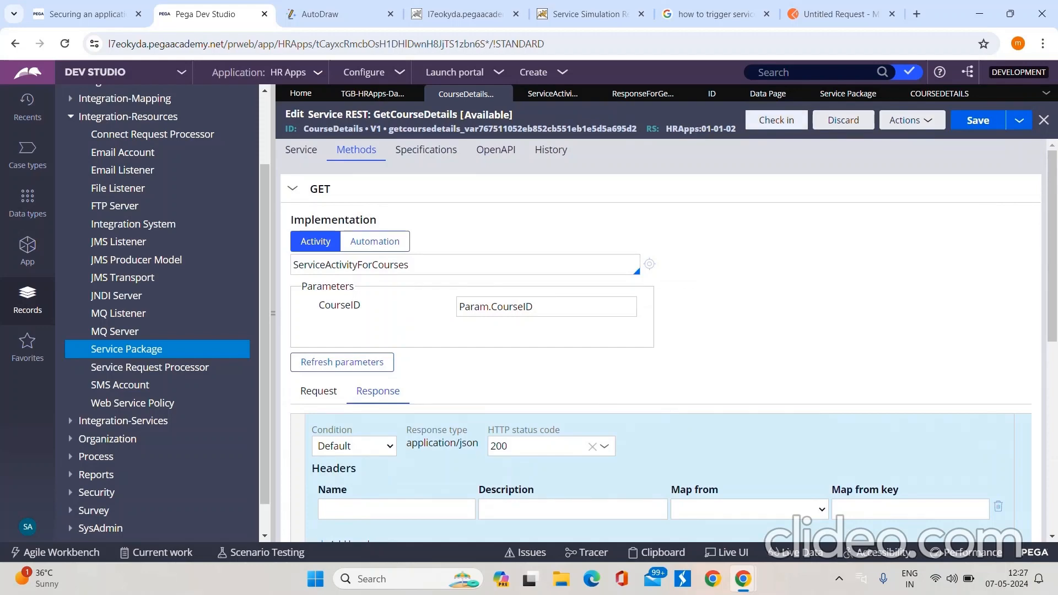
Step: Check in the GetCourseDetails rule with the comment WIP
{"action": "left_click", "coordinate": [777, 120]}
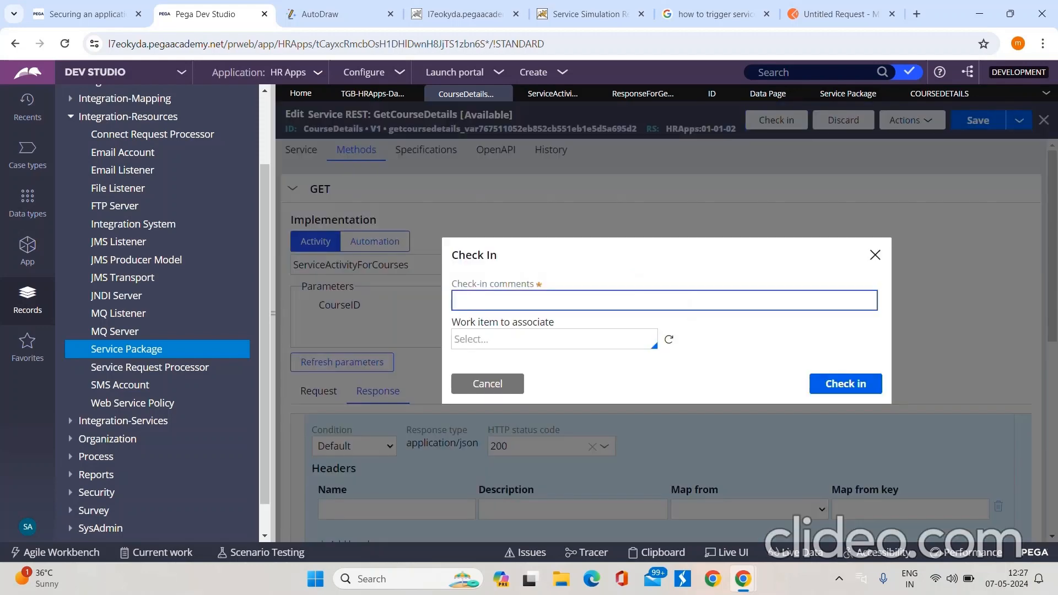
{"action": "type", "text": "WIP"}
{"action": "key", "text": "Return"}
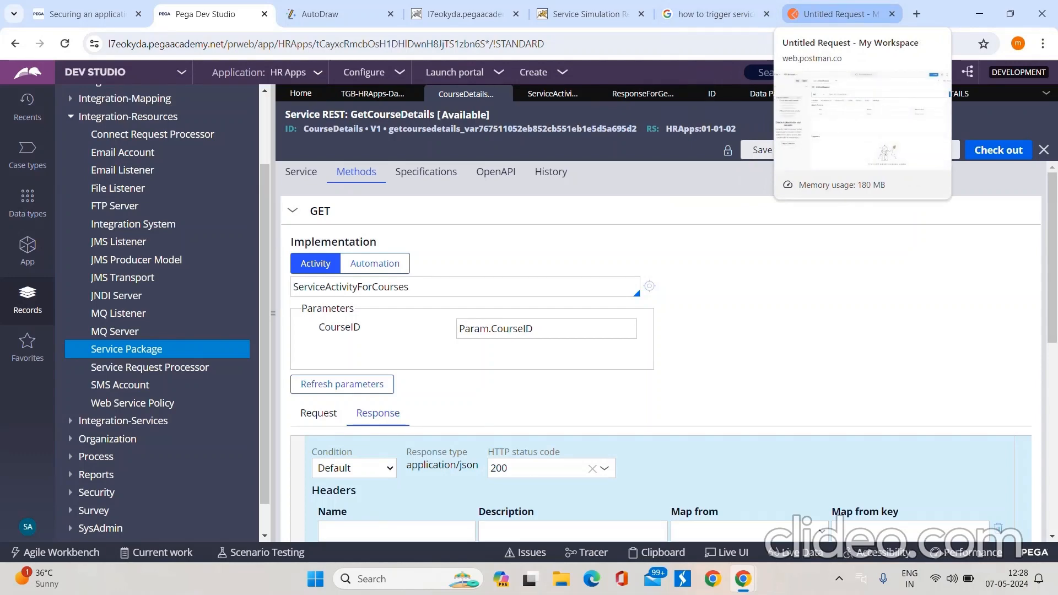
{"action": "left_click", "coordinate": [87, 14]}
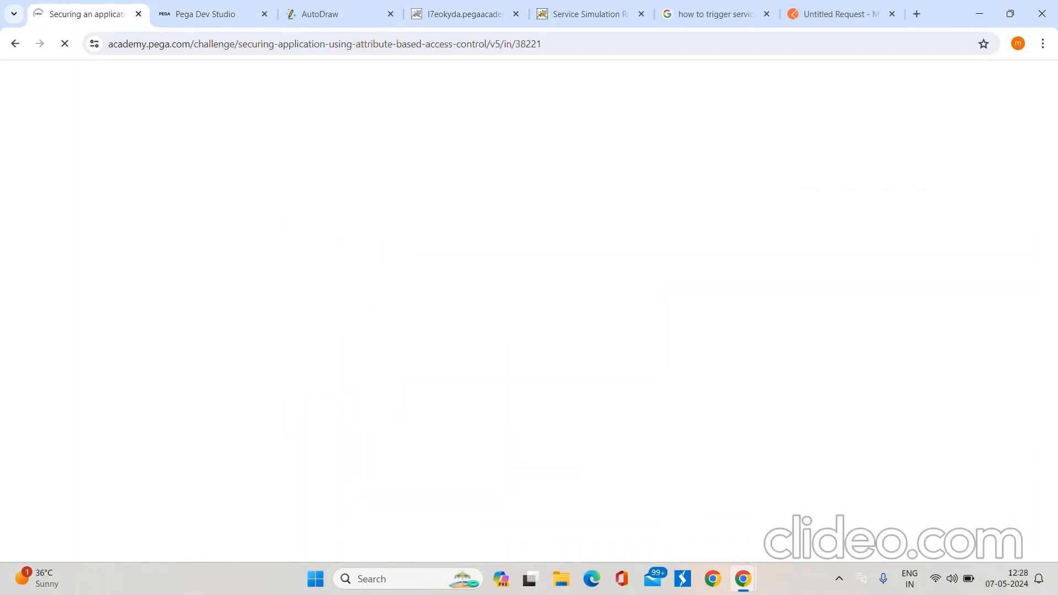
{"action": "scroll", "coordinate": [638, 353], "scroll_direction": "up", "scroll_amount": 4}
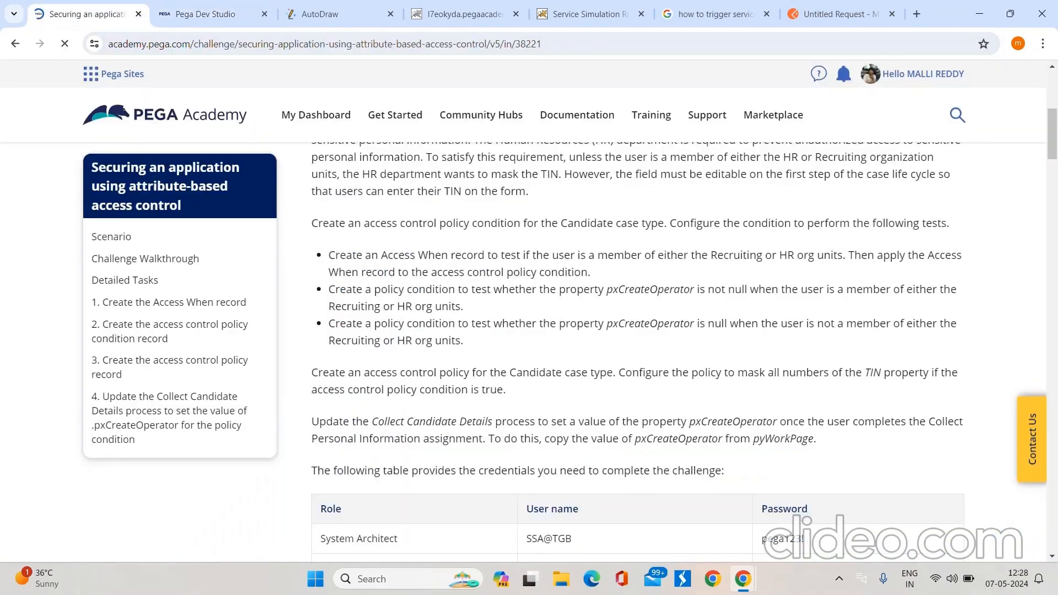
{"action": "left_click", "coordinate": [212, 14]}
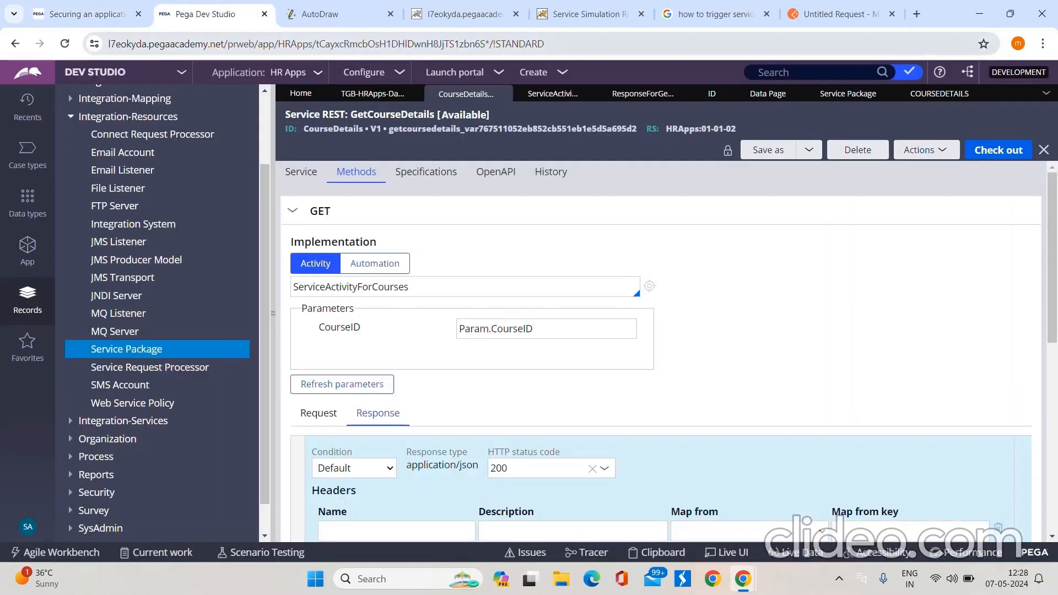
Step: Copy the GetCourseDetails service endpoint URL into the untitled GET request in Postman and remove its {CourseID} placeholder
{"action": "left_click", "coordinate": [841, 15]}
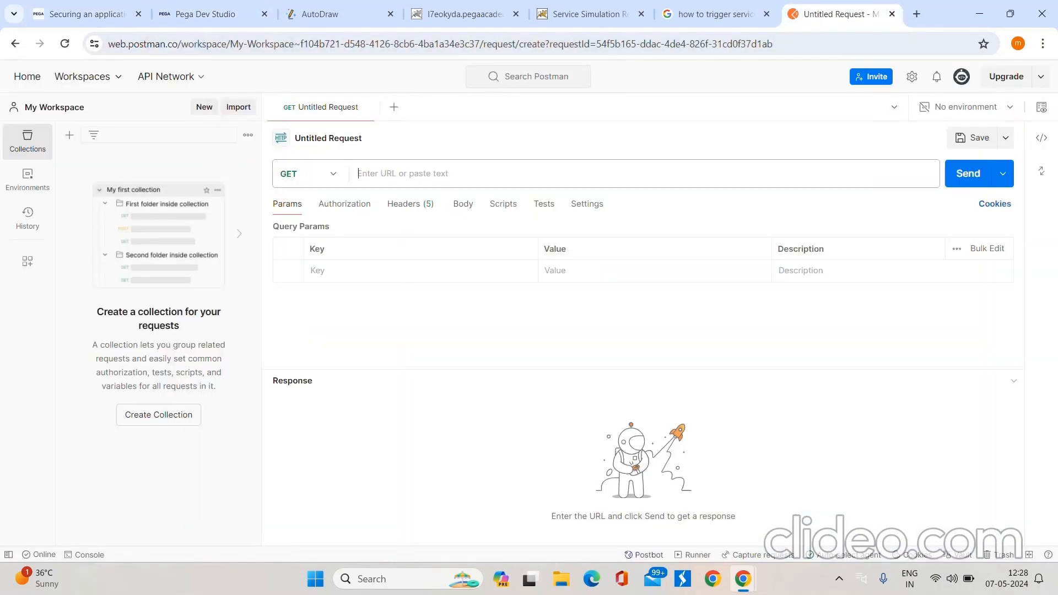
{"action": "left_click", "coordinate": [441, 174]}
{"action": "left_click", "coordinate": [213, 15]}
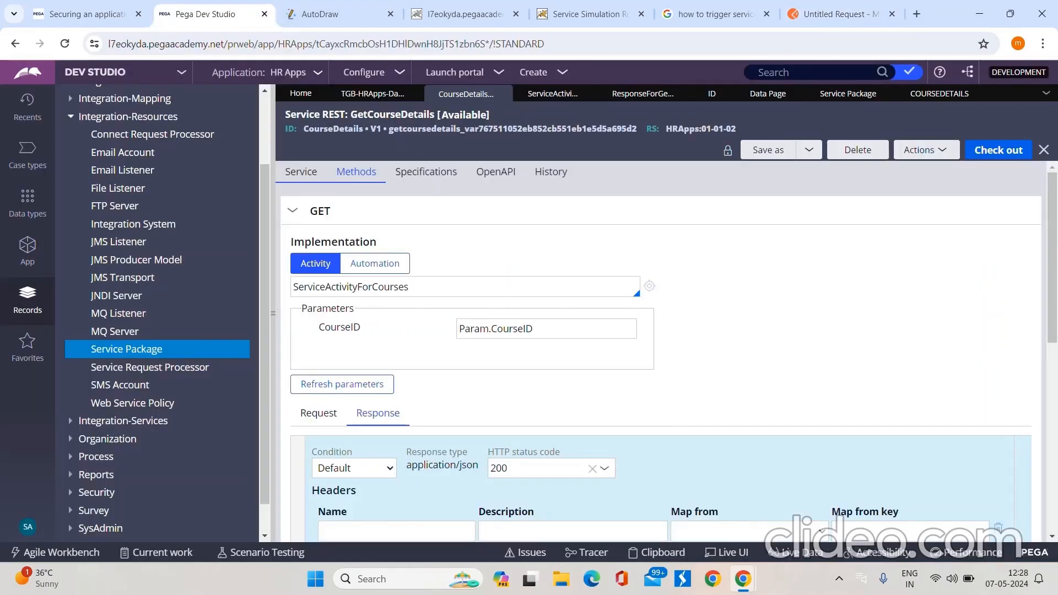
{"action": "left_click", "coordinate": [301, 172]}
{"action": "left_click_drag", "start_coordinate": [291, 291], "coordinate": [711, 292]}
{"action": "key", "text": "ctrl+c"}
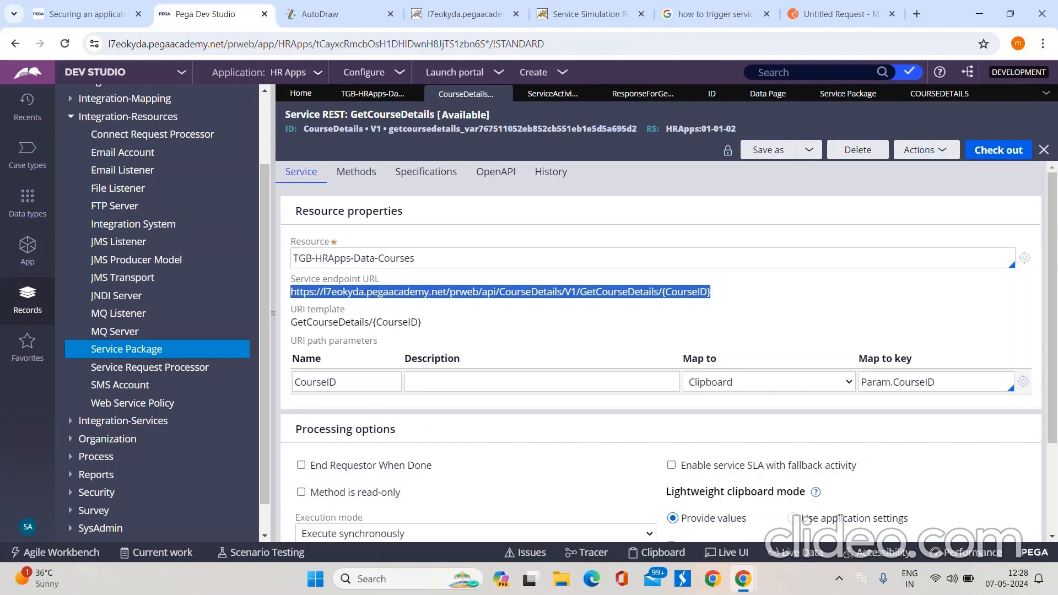
{"action": "left_click", "coordinate": [832, 13]}
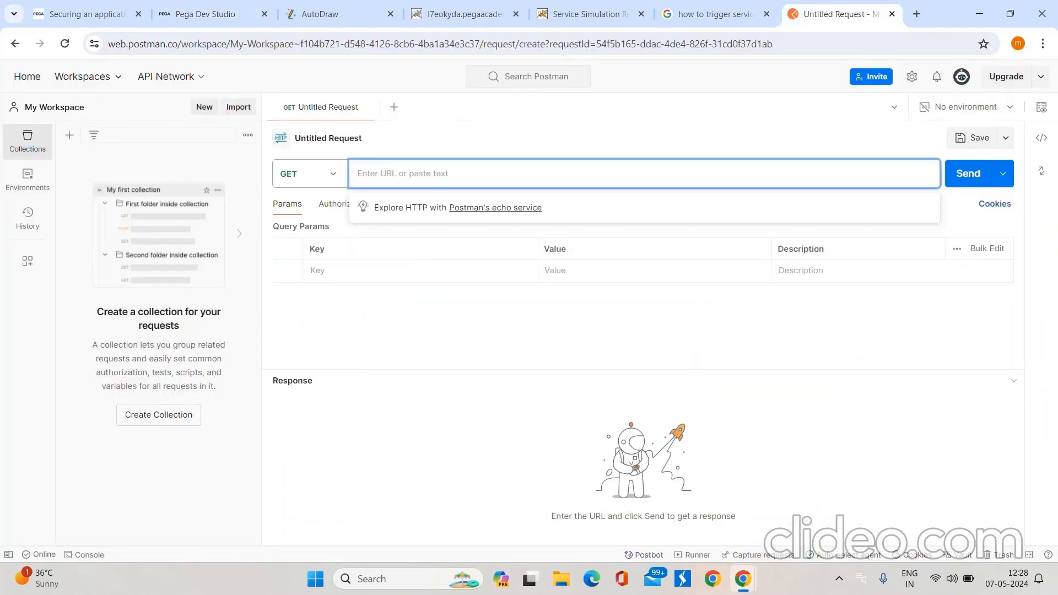
{"action": "key", "text": "ctrl+v"}
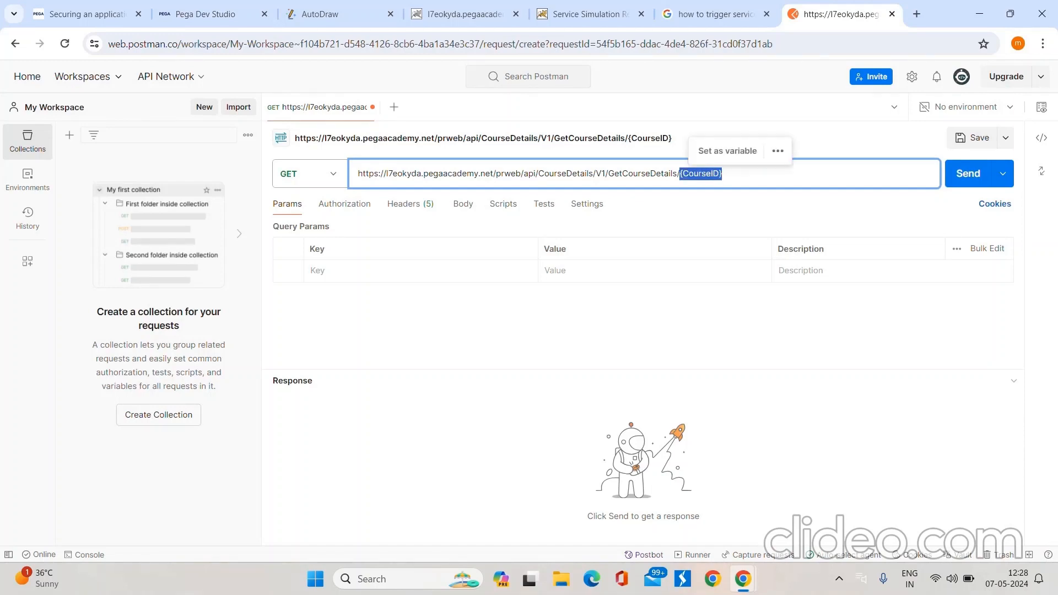
{"action": "key", "text": "BackSpace"}
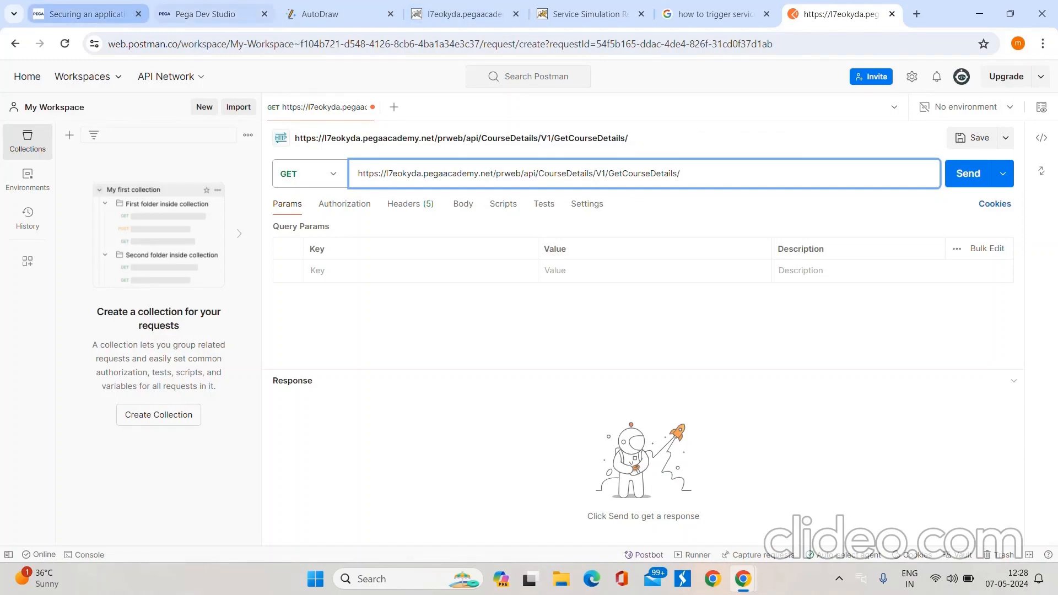
Step: Copy ENG-001 from the Courses data type's records in Pega Dev Studio, append it to the Postman request URL, and send the request
{"action": "left_click", "coordinate": [205, 13]}
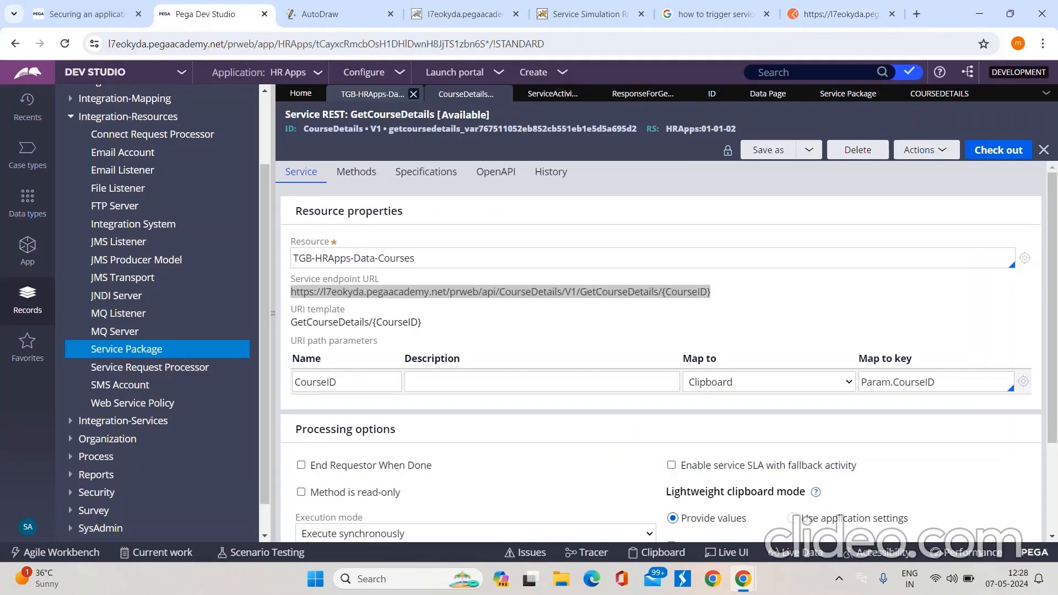
{"action": "left_click", "coordinate": [375, 94]}
{"action": "left_click_drag", "start_coordinate": [332, 356], "coordinate": [274, 356]}
{"action": "key", "text": "ctrl+c"}
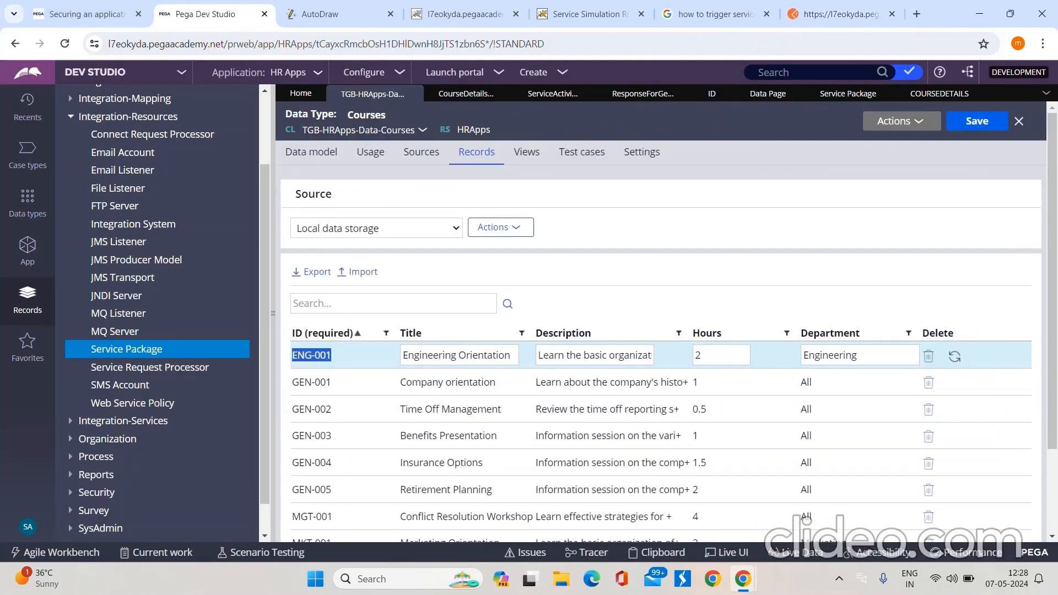
{"action": "left_click", "coordinate": [940, 93]}
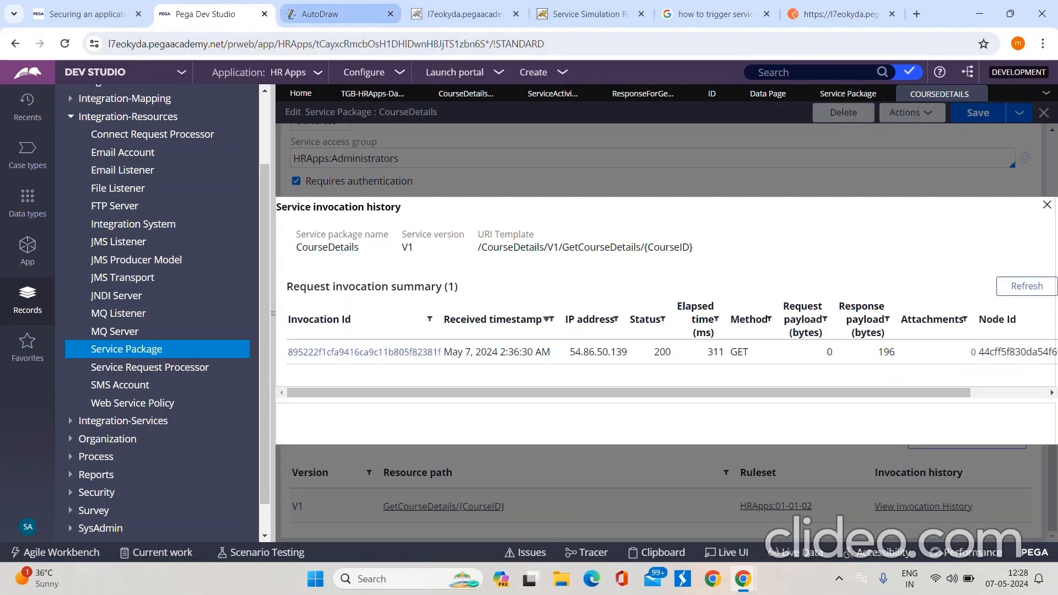
{"action": "left_click", "coordinate": [842, 14]}
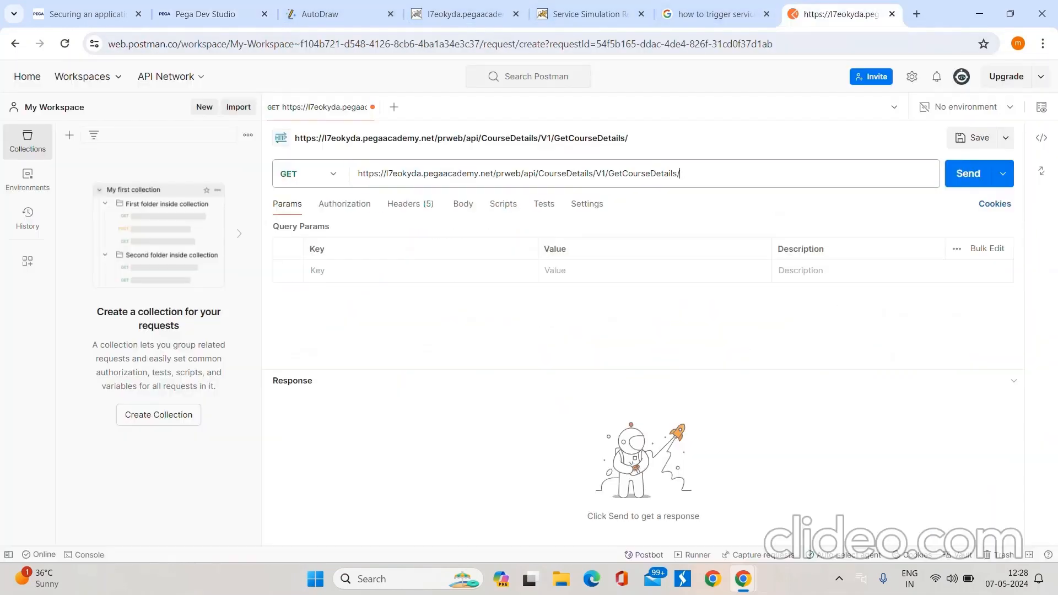
{"action": "key", "text": "ctrl+v"}
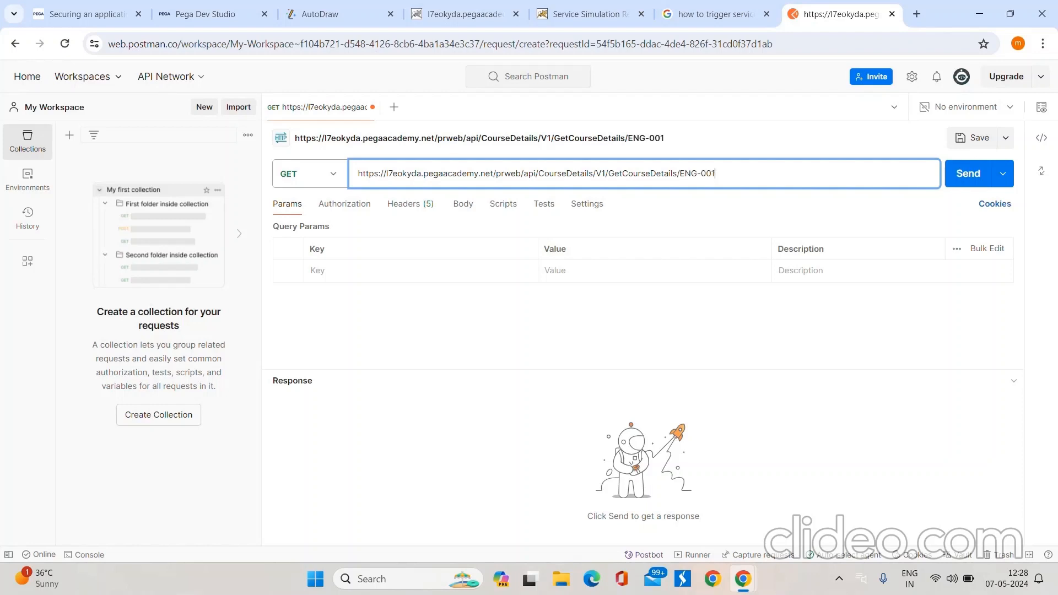
{"action": "key", "text": "ctrl+Return"}
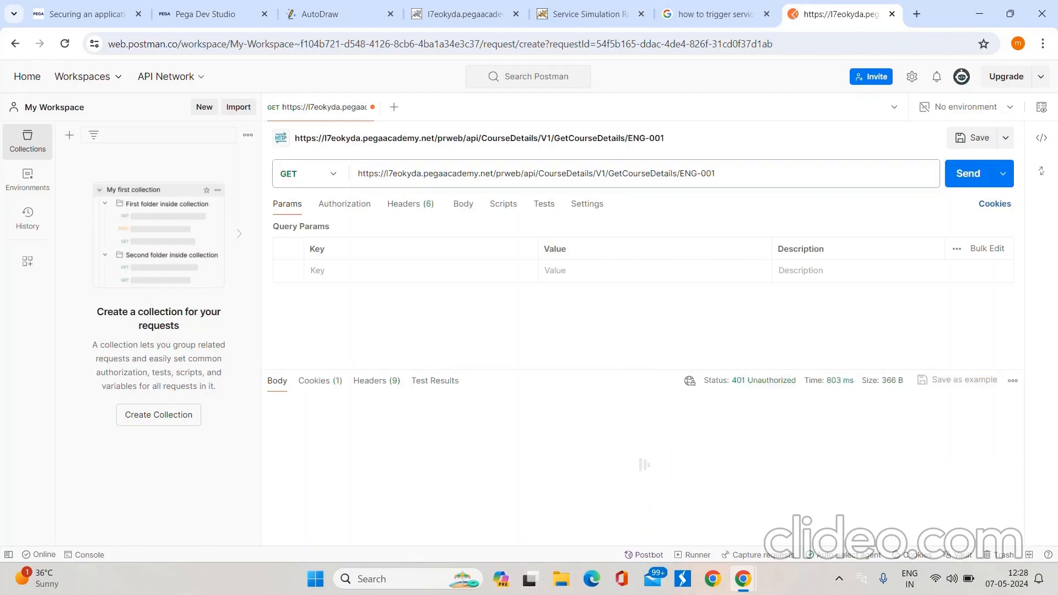
Step: Switch to Pega Dev Studio and check the authentication type options of the CourseDetails service package
{"action": "mouse_move", "coordinate": [763, 381]}
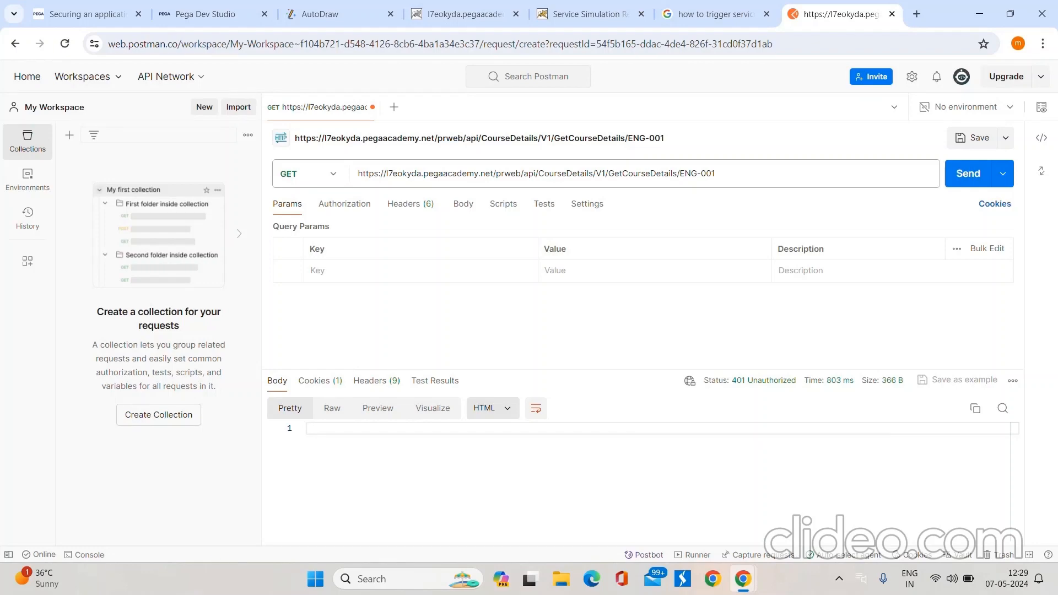
{"action": "left_click", "coordinate": [197, 14]}
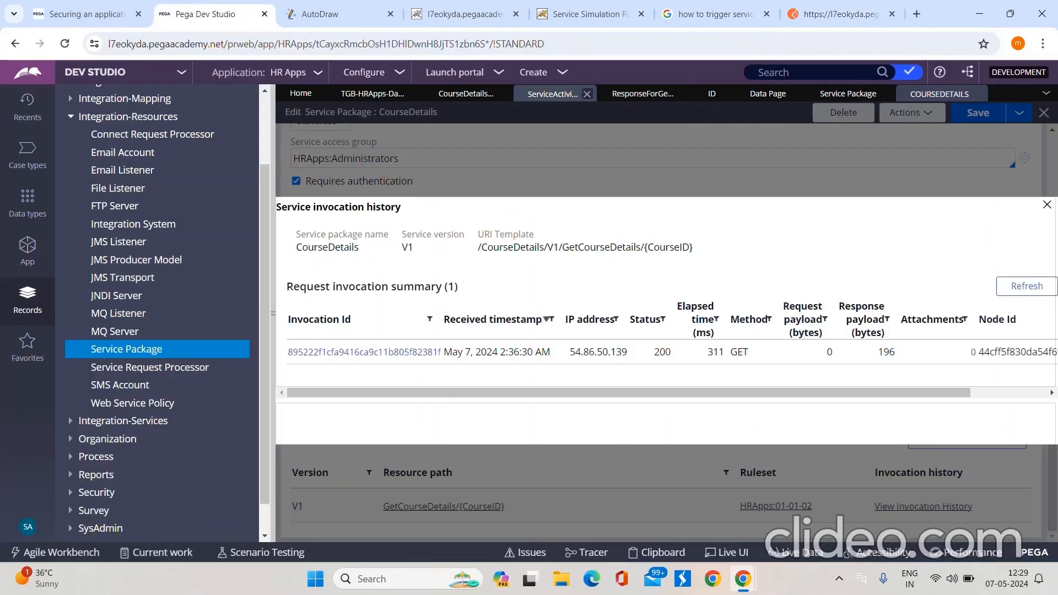
{"action": "left_click", "coordinate": [553, 94]}
{"action": "left_click", "coordinate": [848, 94]}
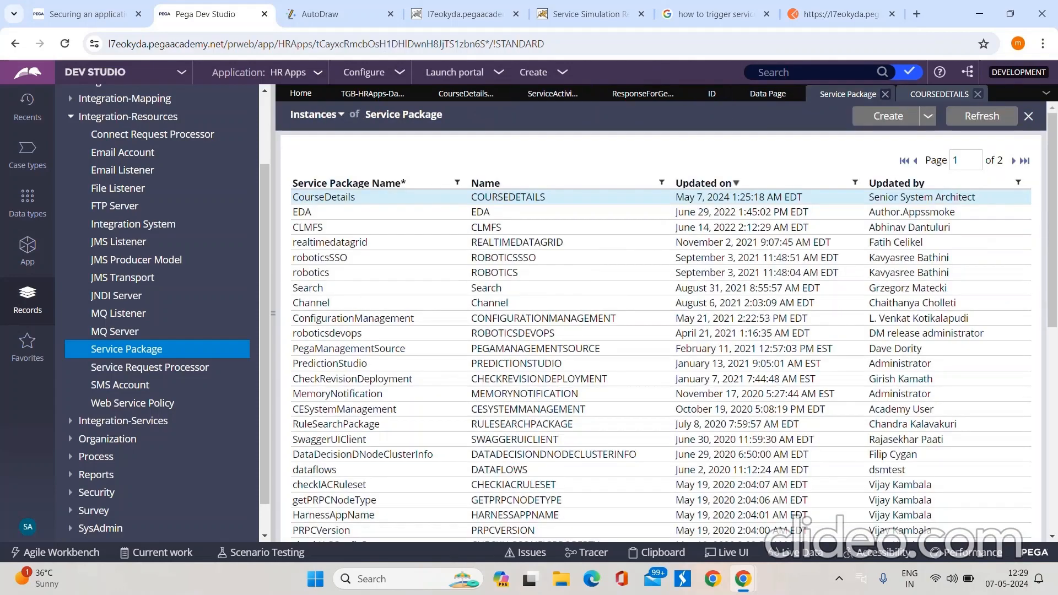
{"action": "left_click", "coordinate": [939, 93]}
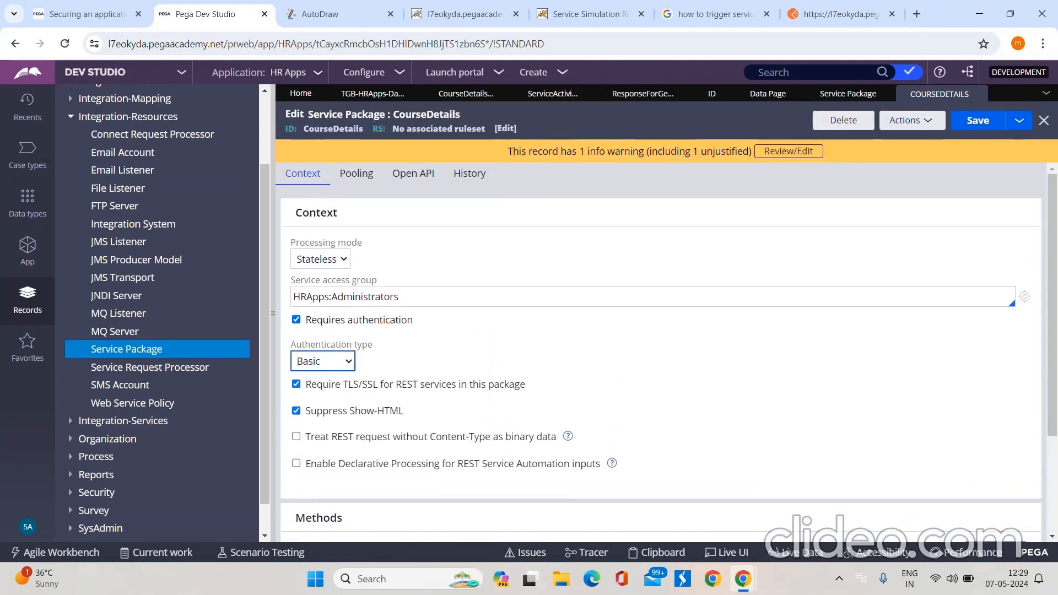
{"action": "left_click", "coordinate": [324, 362]}
{"action": "left_click", "coordinate": [324, 362]}
Step: Set the Postman request's authorization type to Basic Auth, checking it against the service package's authentication setting in Pega Dev Studio
{"action": "left_click", "coordinate": [841, 14]}
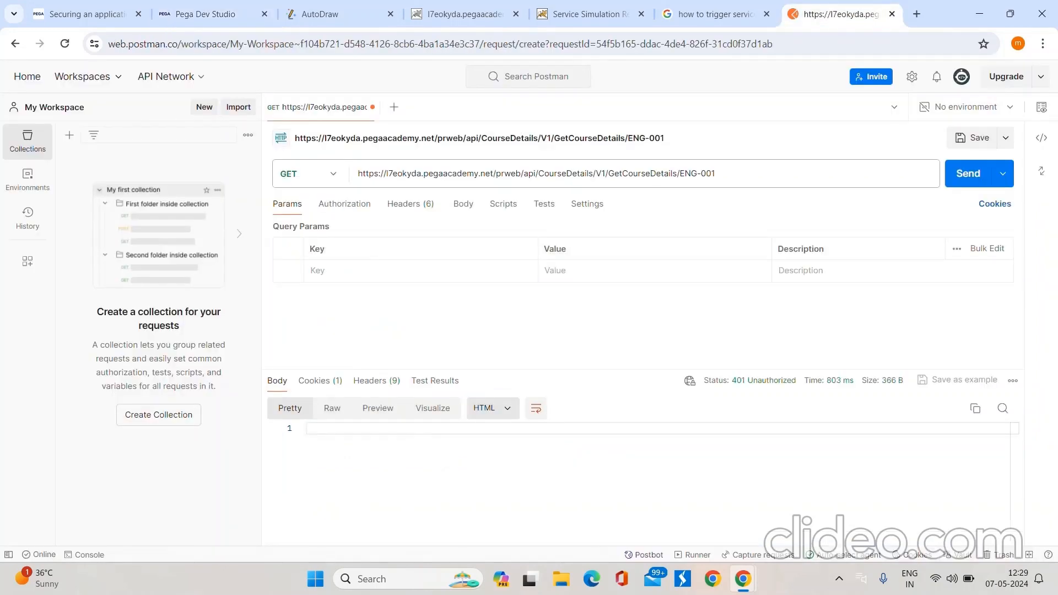
{"action": "left_click", "coordinate": [345, 203]}
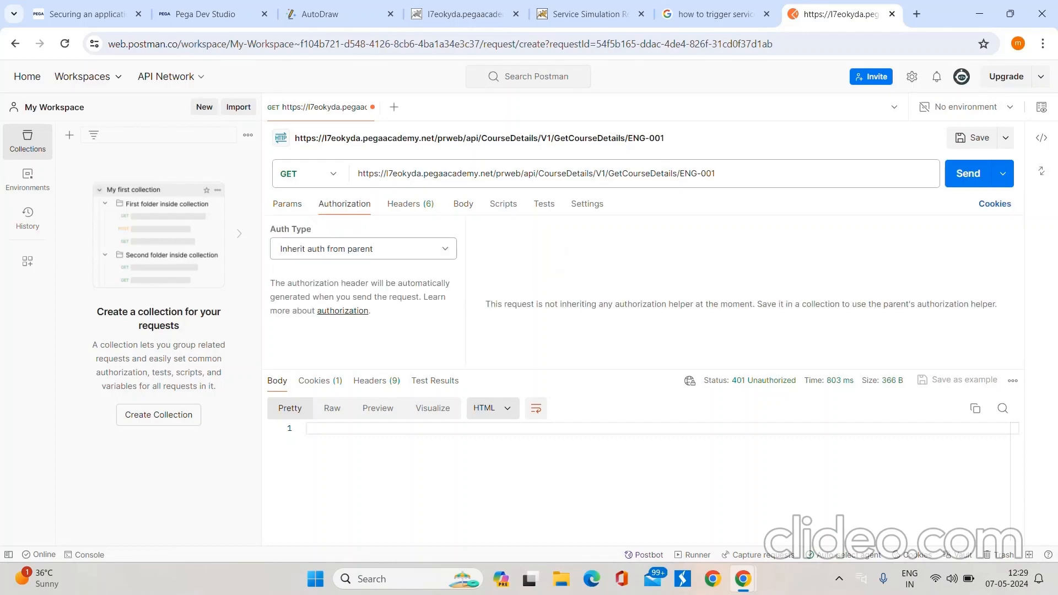
{"action": "left_click", "coordinate": [363, 248]}
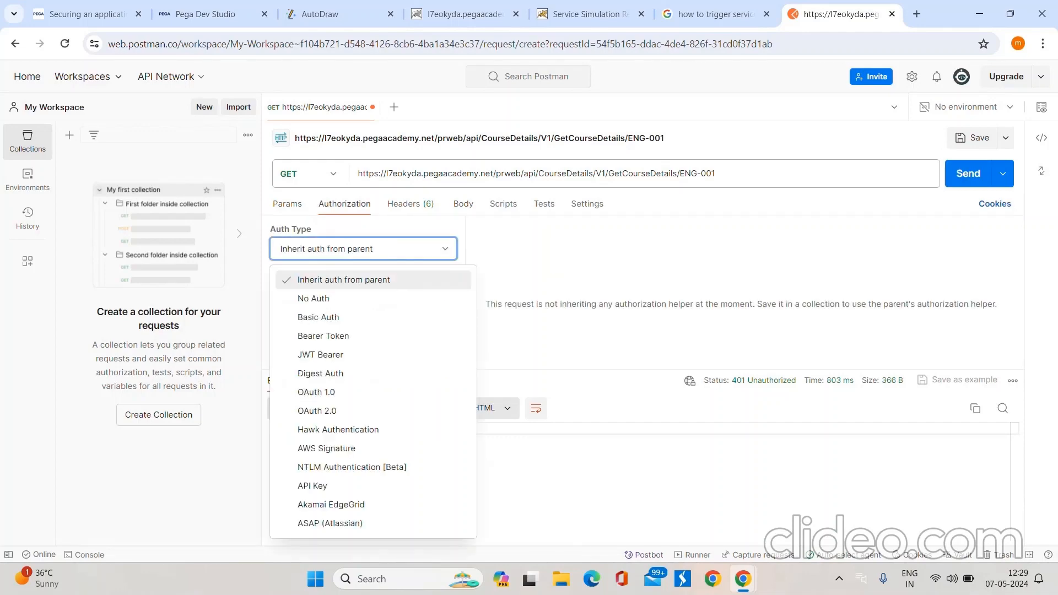
{"action": "left_click", "coordinate": [318, 317]}
{"action": "left_click", "coordinate": [198, 14]}
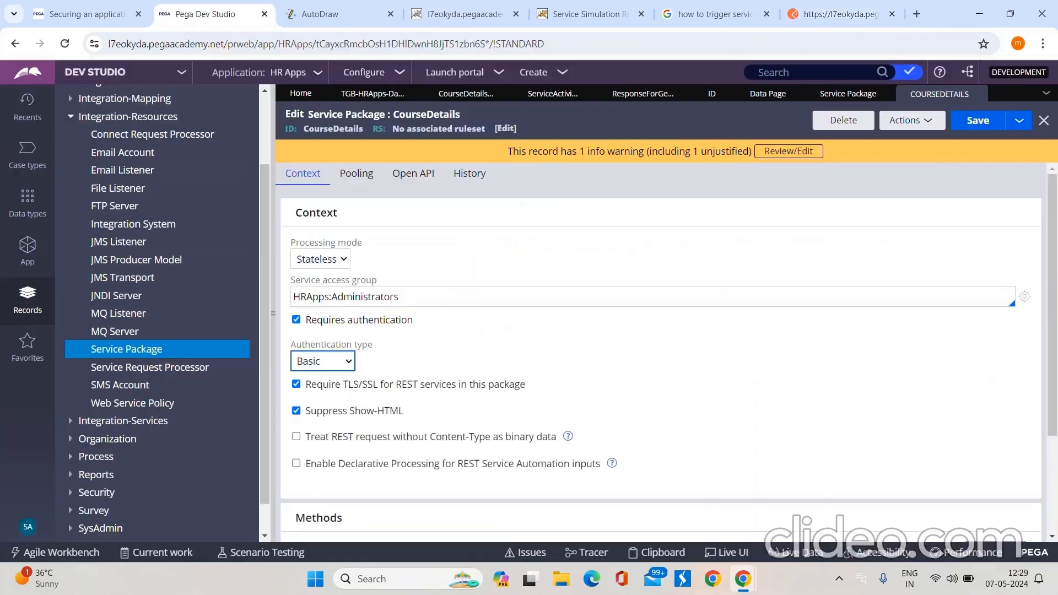
{"action": "left_click", "coordinate": [841, 14]}
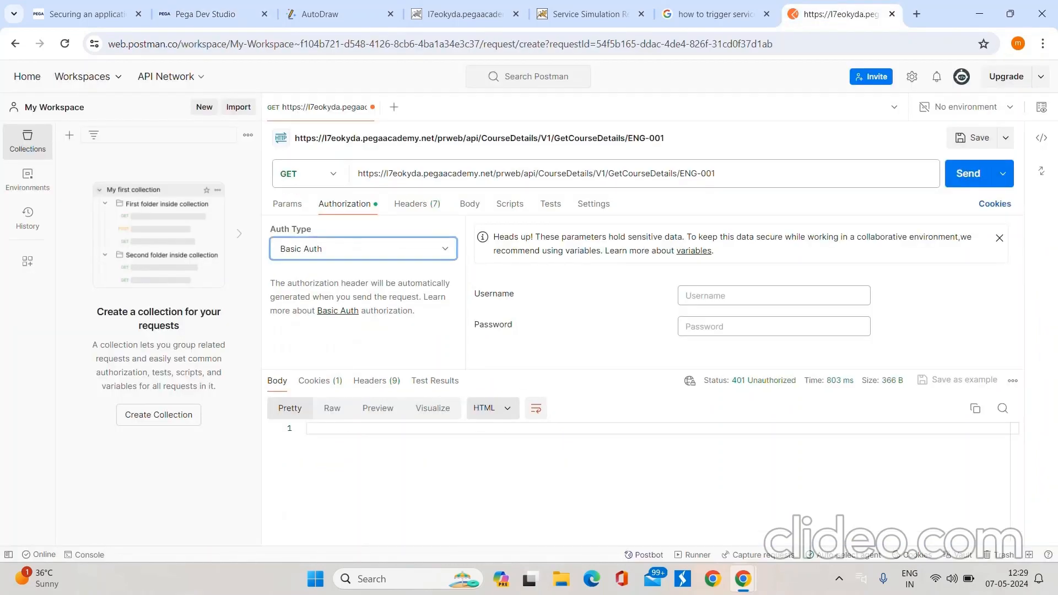
Step: Copy the System Architect's user name from the Pega Academy challenge page's credentials table into the Postman request's Username field
{"action": "left_click", "coordinate": [774, 296]}
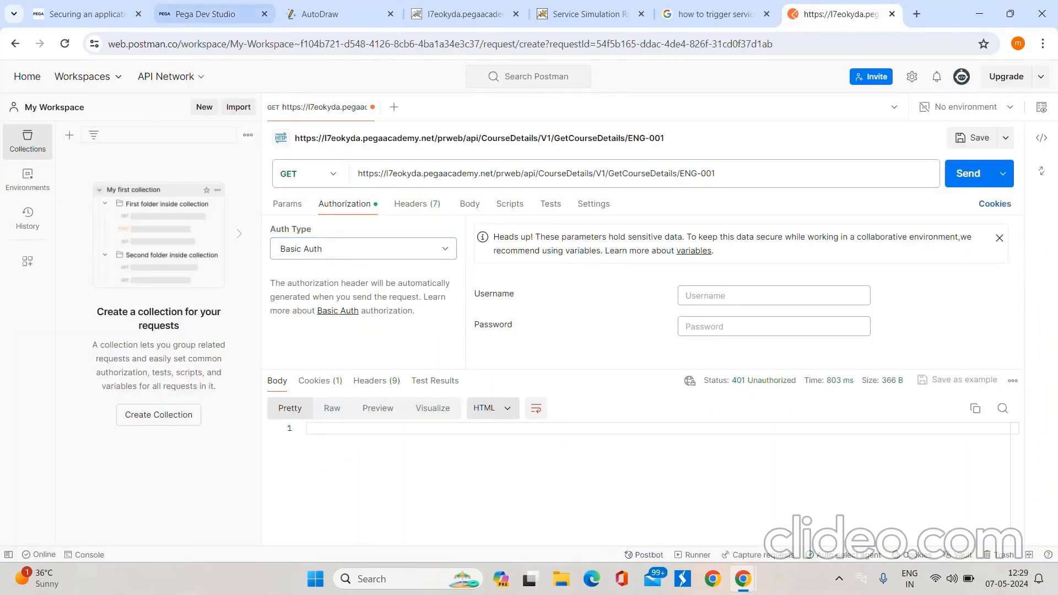
{"action": "left_click", "coordinate": [87, 13]}
{"action": "scroll", "coordinate": [638, 353], "scroll_direction": "up", "scroll_amount": 5}
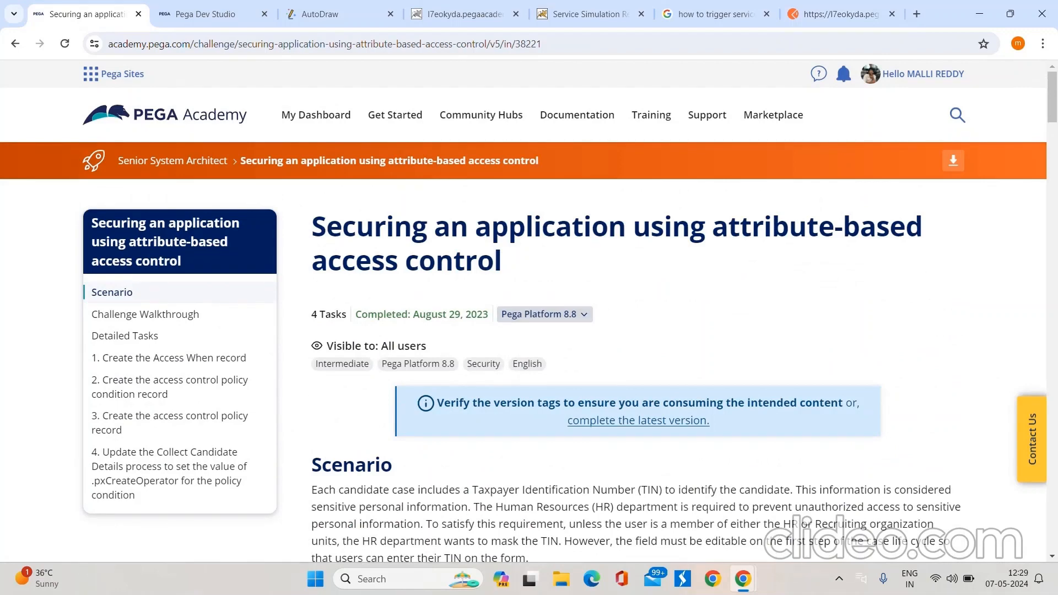
{"action": "scroll", "coordinate": [638, 353], "scroll_direction": "down", "scroll_amount": 10}
{"action": "scroll", "coordinate": [638, 353], "scroll_direction": "up", "scroll_amount": 2}
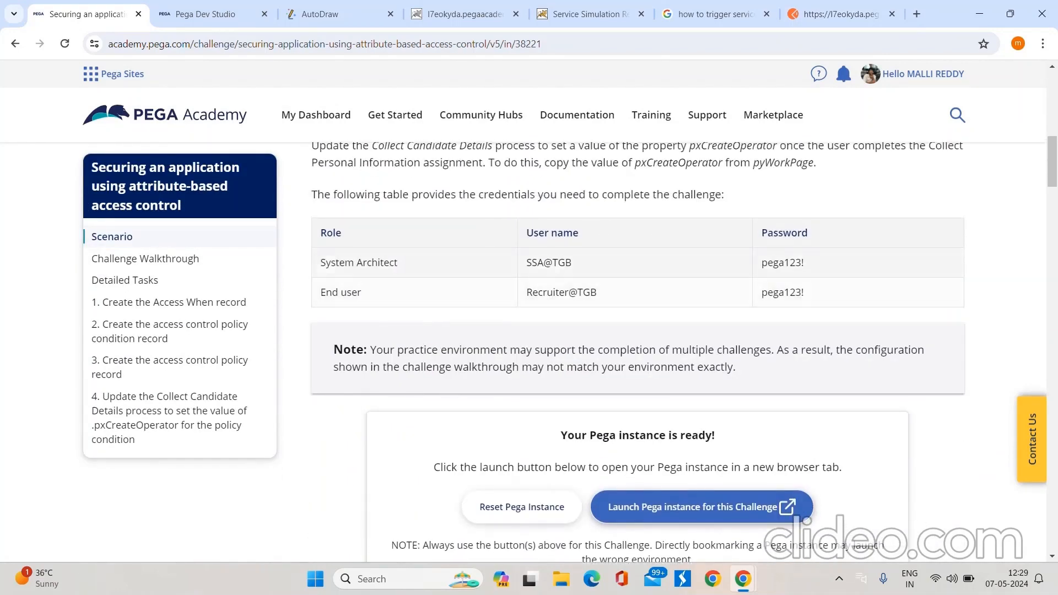
{"action": "left_click_drag", "start_coordinate": [526, 263], "coordinate": [572, 263]}
{"action": "key", "text": "ctrl+c"}
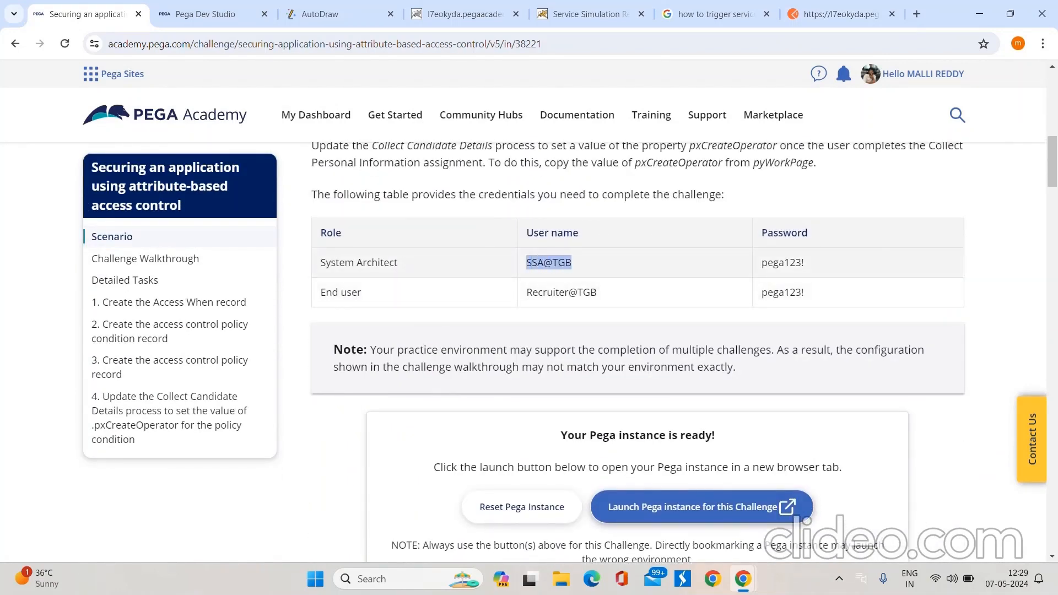
{"action": "left_click", "coordinate": [205, 15]}
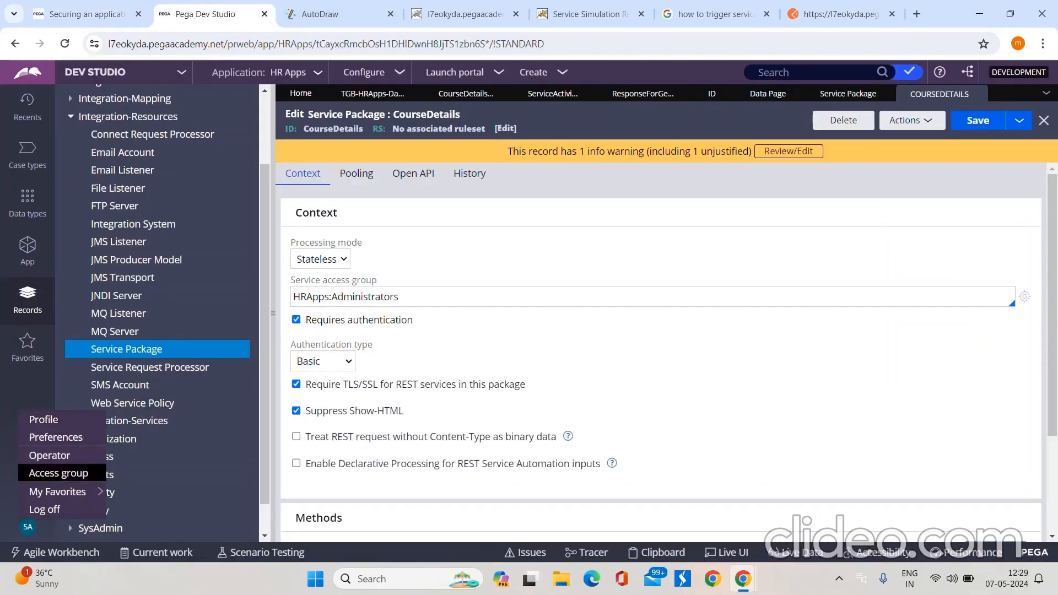
{"action": "left_click", "coordinate": [835, 14]}
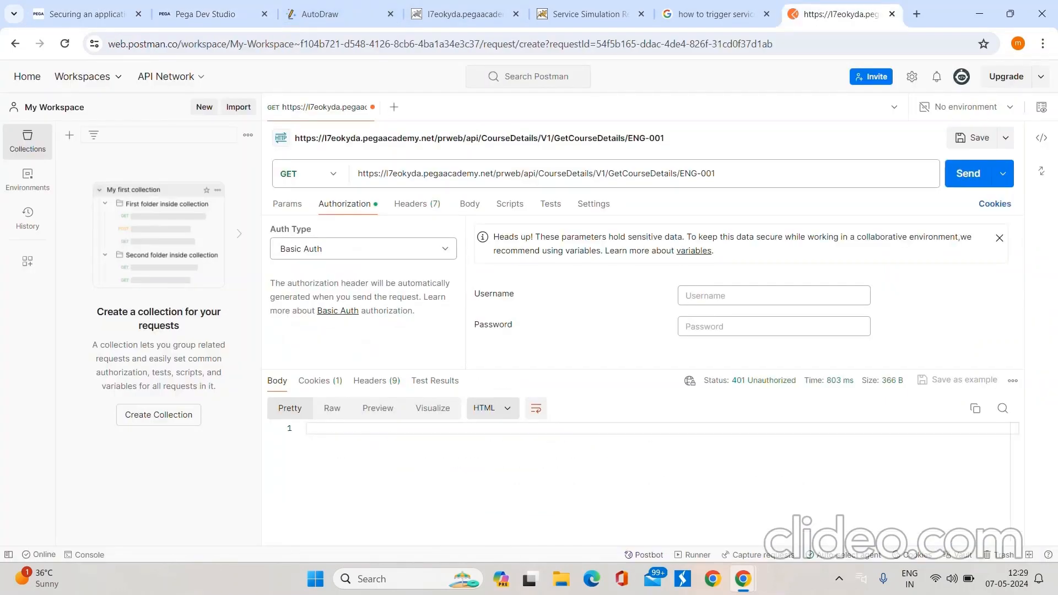
{"action": "key", "text": "ctrl+v"}
Step: Copy the System Architect's password from the Pega Academy page into the Postman request's Password field and send the request
{"action": "left_click", "coordinate": [88, 14]}
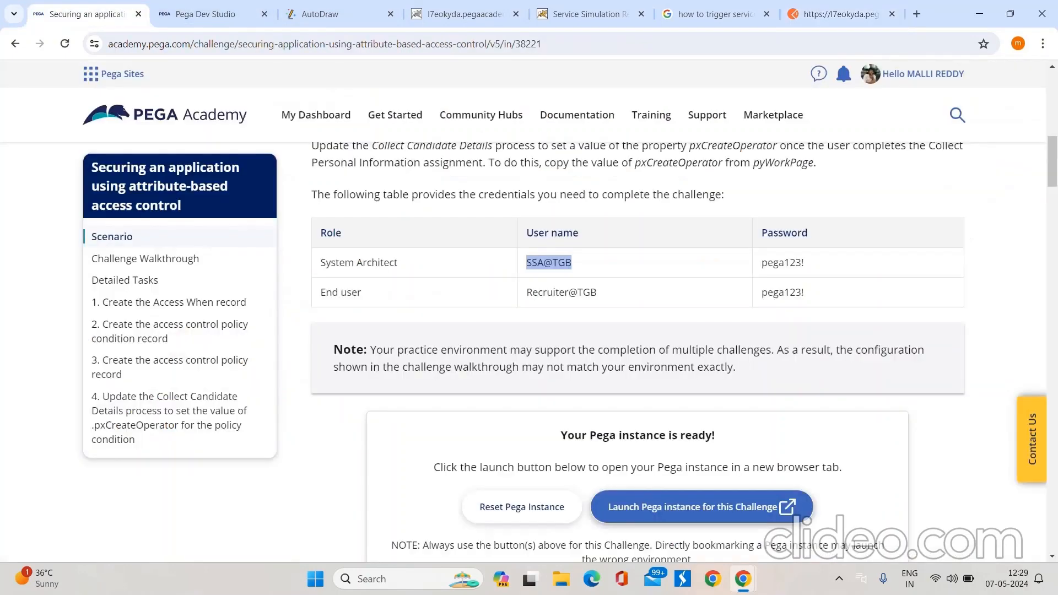
{"action": "left_click_drag", "start_coordinate": [805, 262], "coordinate": [761, 262]}
{"action": "key", "text": "ctrl+c"}
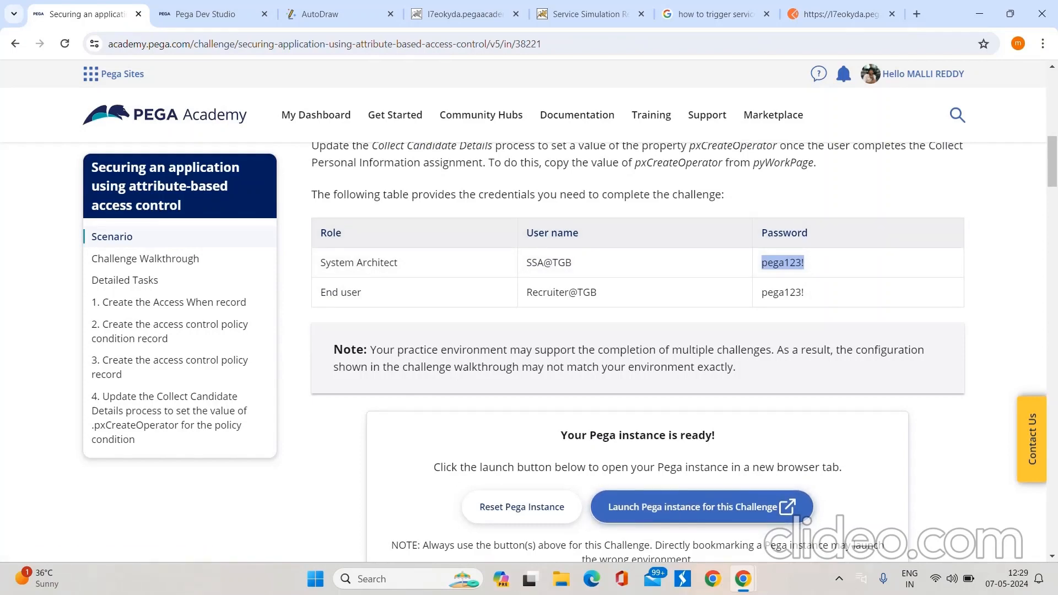
{"action": "left_click", "coordinate": [838, 14]}
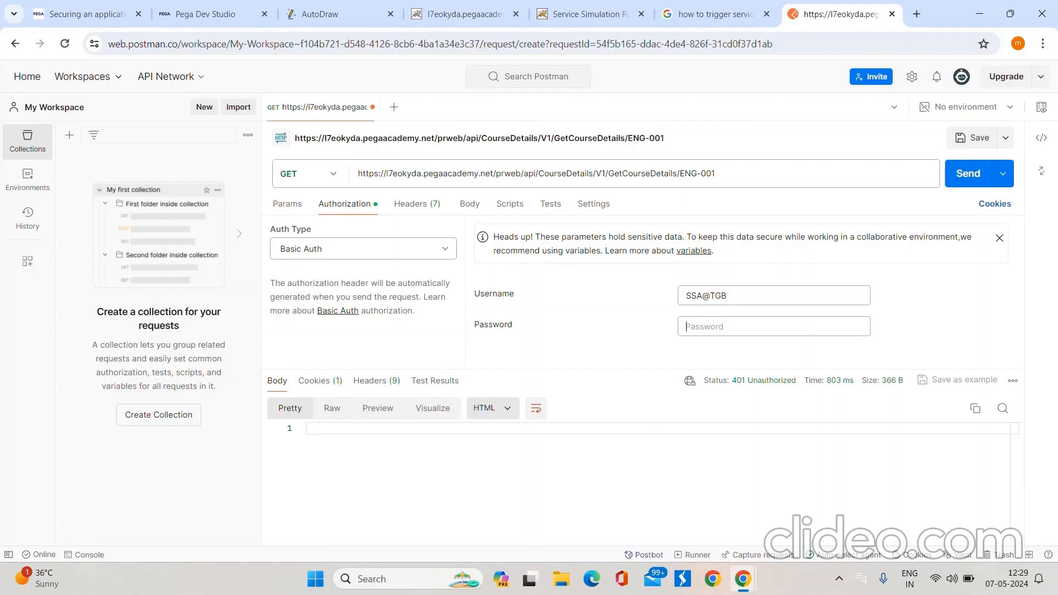
{"action": "key", "text": "ctrl+v"}
{"action": "left_click", "coordinate": [969, 173]}
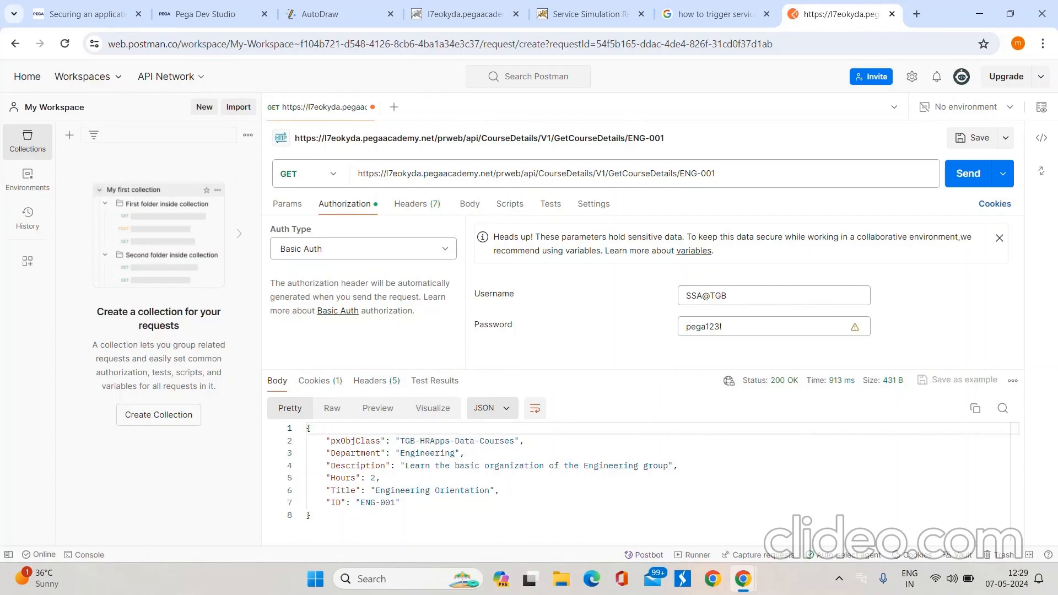
Step: Compare the JSON response in Postman with the expected course response sketched in AutoDraw
{"action": "left_click", "coordinate": [590, 14]}
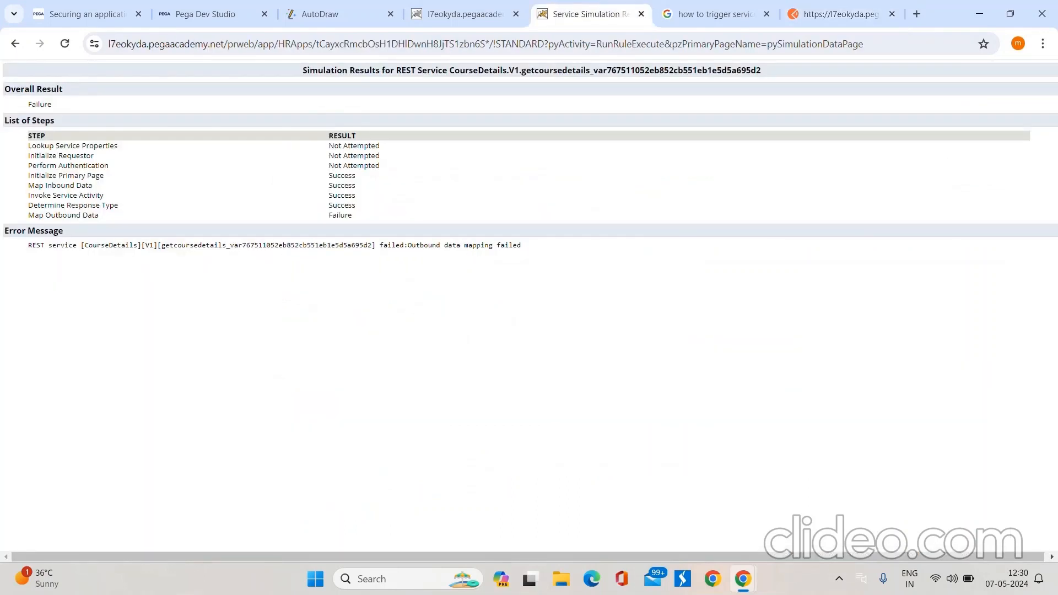
{"action": "left_click", "coordinate": [841, 13]}
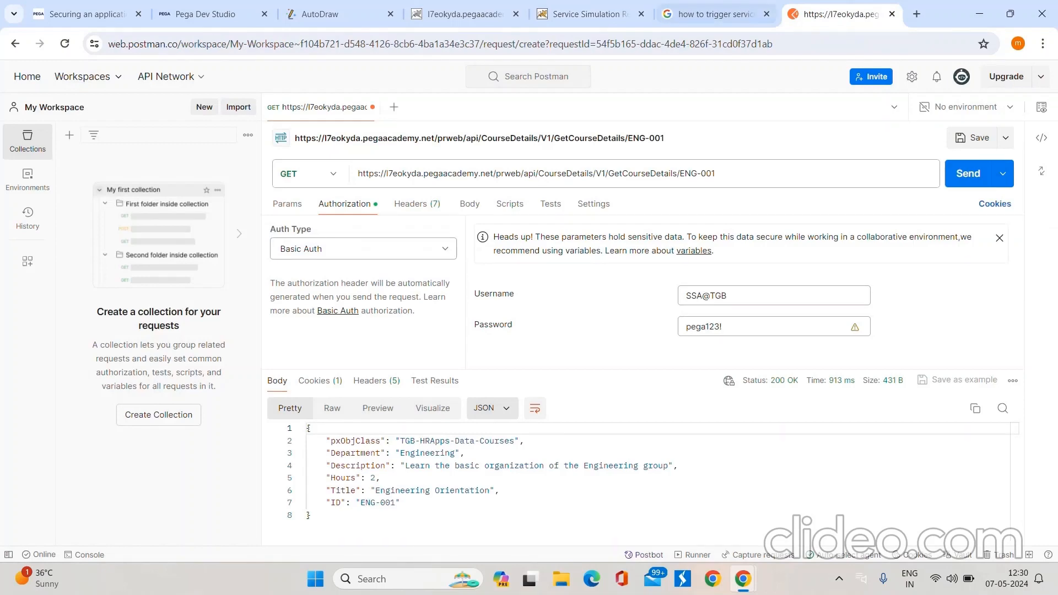
{"action": "left_click", "coordinate": [331, 14]}
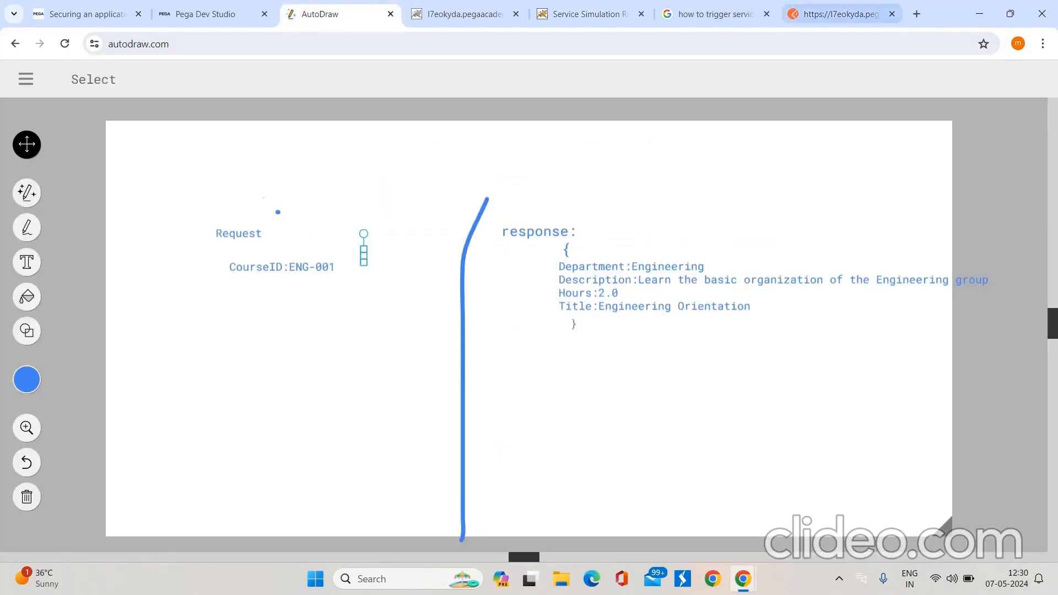
{"action": "left_click", "coordinate": [840, 13]}
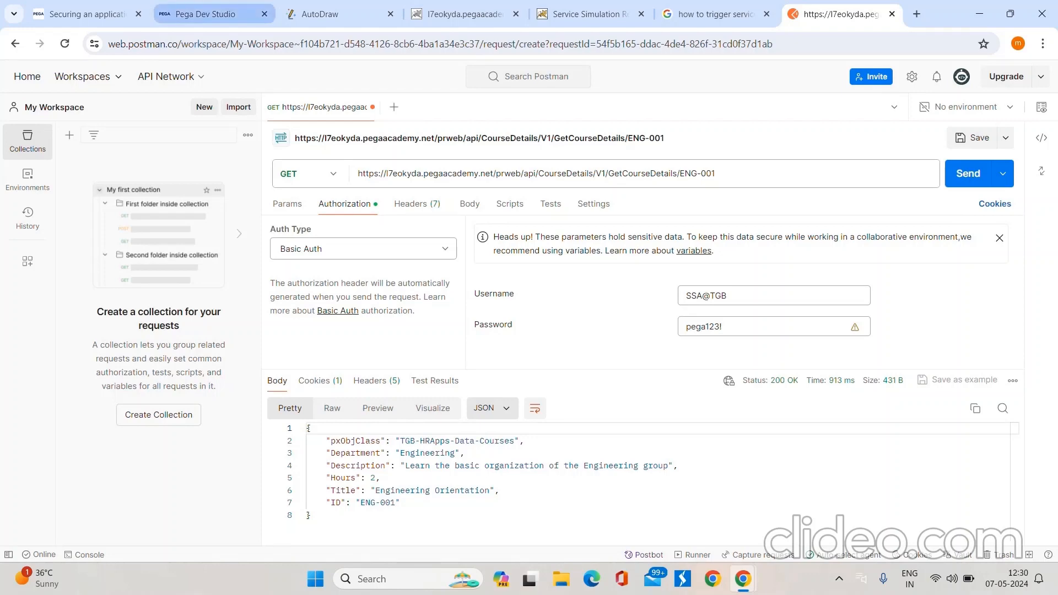
Step: Review the resource properties and processing options of the GetCourseDetails Service REST rule in Pega Dev Studio
{"action": "left_click", "coordinate": [204, 14]}
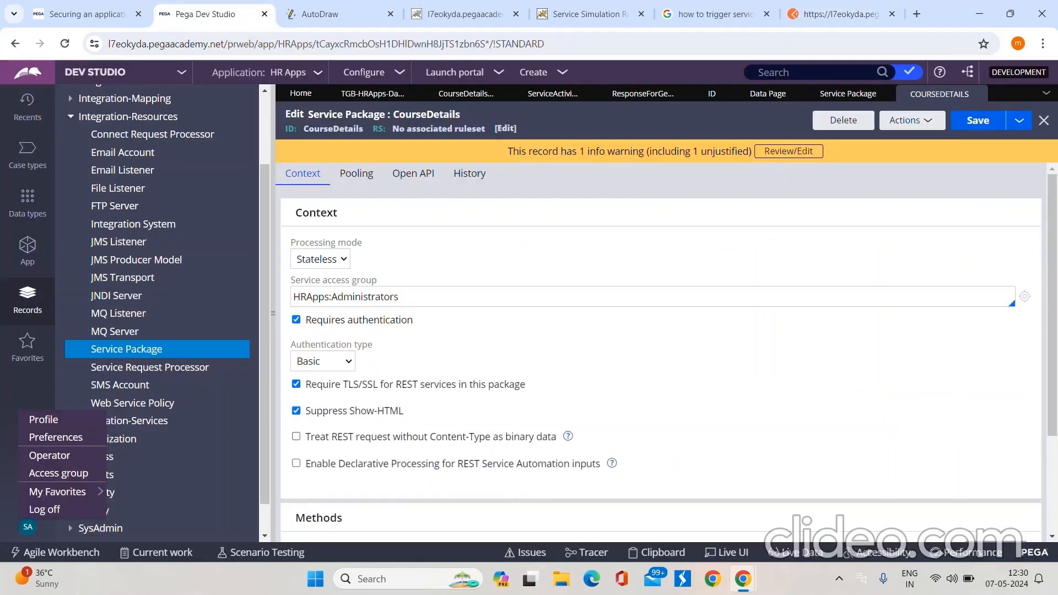
{"action": "left_click", "coordinate": [466, 94]}
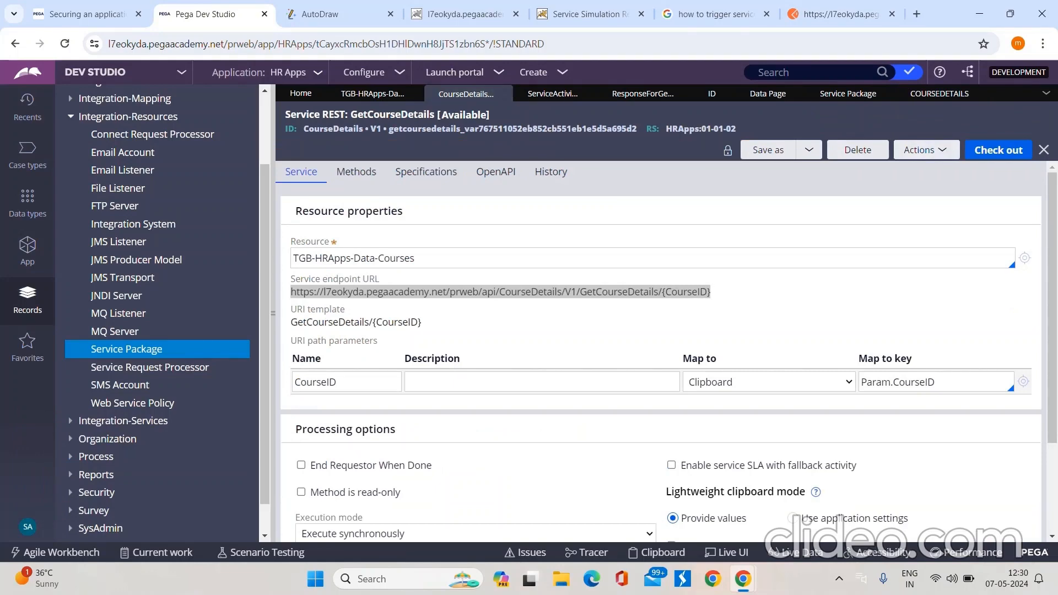
{"action": "scroll", "coordinate": [552, 410], "scroll_direction": "down", "scroll_amount": 3}
{"action": "scroll", "coordinate": [552, 409], "scroll_direction": "up", "scroll_amount": 3}
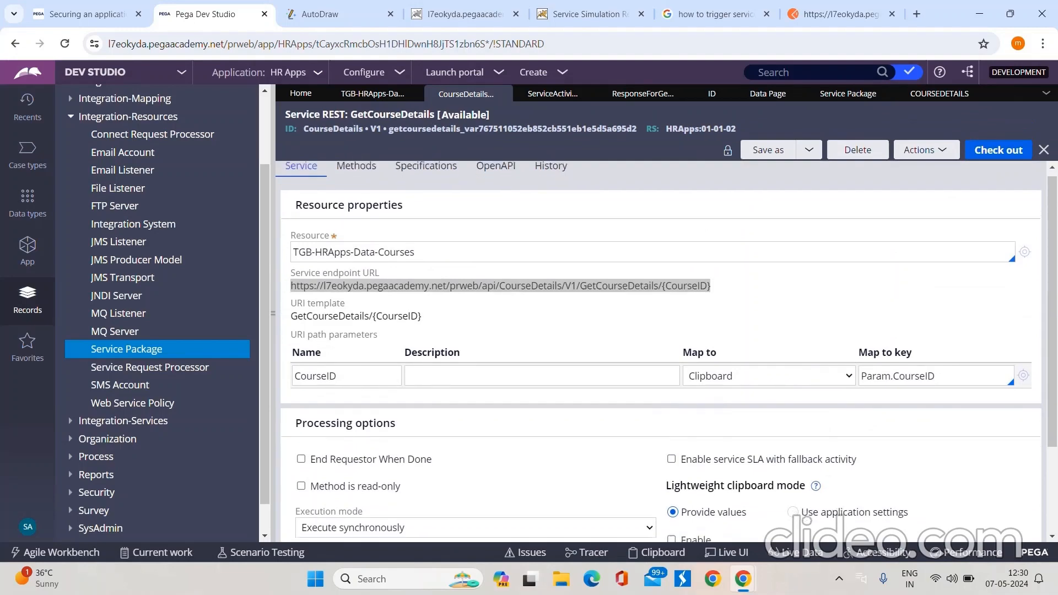
{"action": "scroll", "coordinate": [551, 409], "scroll_direction": "down", "scroll_amount": 3}
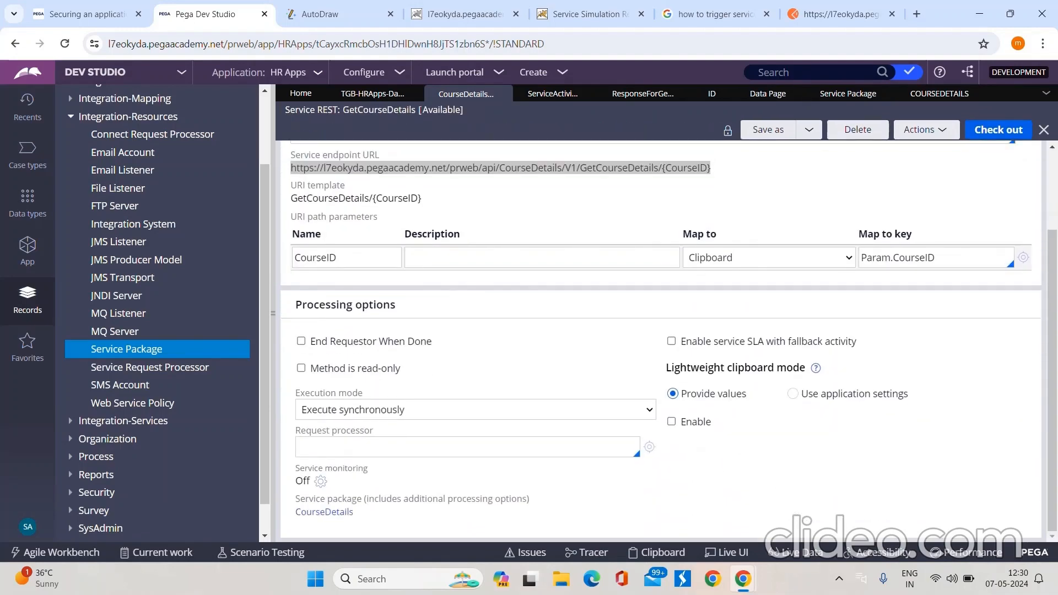
{"action": "scroll", "coordinate": [662, 331], "scroll_direction": "up", "scroll_amount": 3}
Step: Review the context settings and REST methods of the CourseDetails service package, including its service type
{"action": "left_click", "coordinate": [938, 94]}
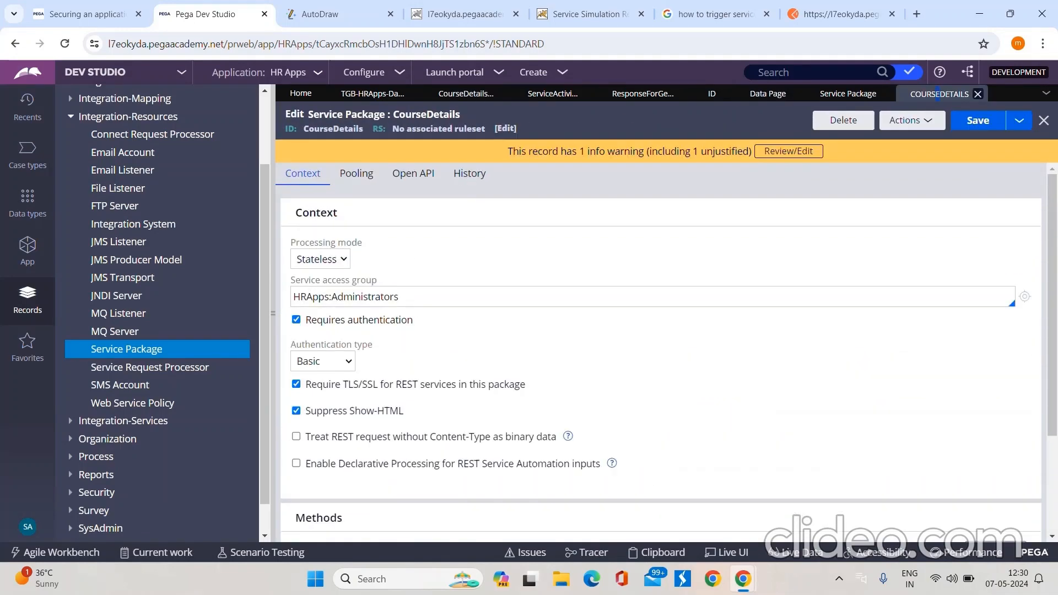
{"action": "scroll", "coordinate": [662, 331], "scroll_direction": "down", "scroll_amount": 3}
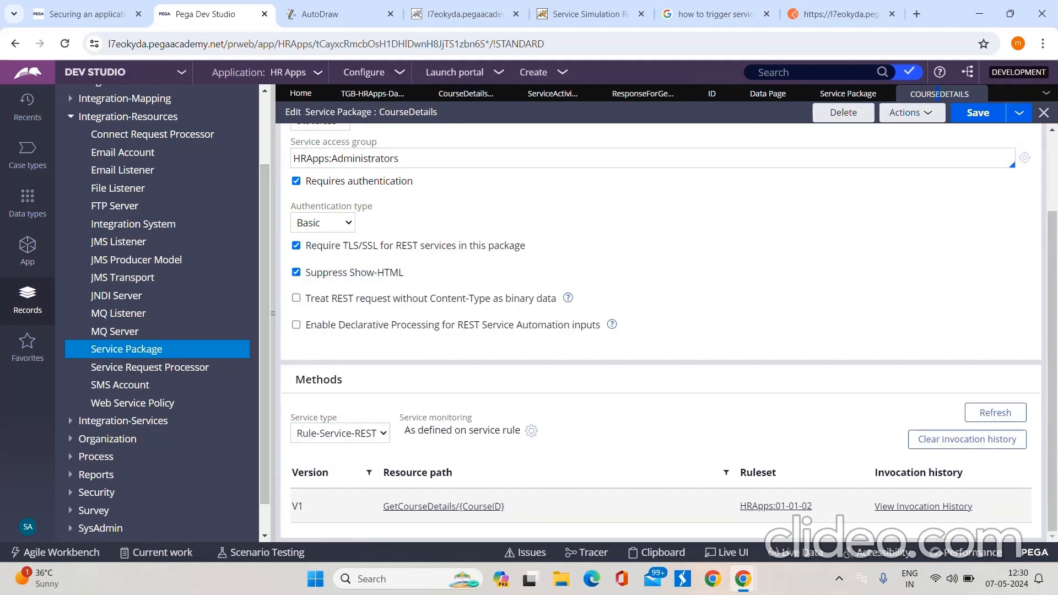
{"action": "scroll", "coordinate": [662, 331], "scroll_direction": "up", "scroll_amount": 2}
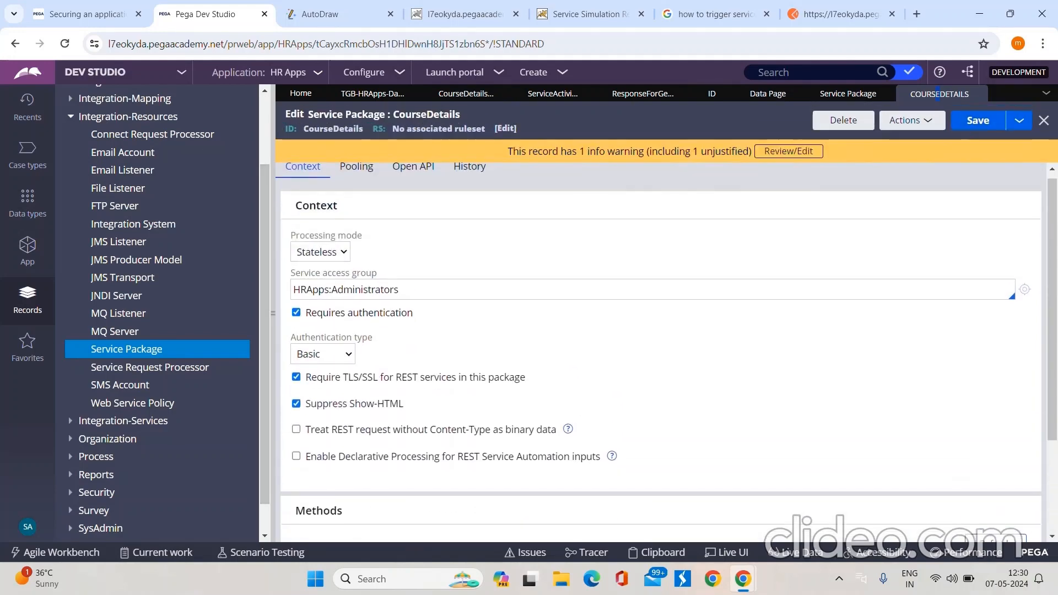
{"action": "scroll", "coordinate": [662, 330], "scroll_direction": "down", "scroll_amount": 3}
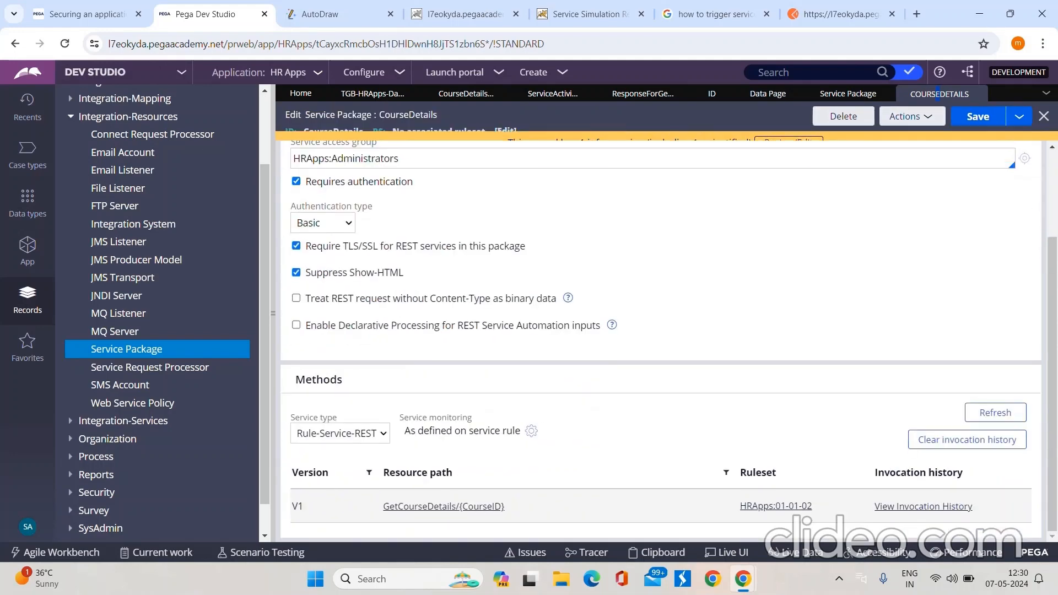
{"action": "left_click", "coordinate": [340, 433]}
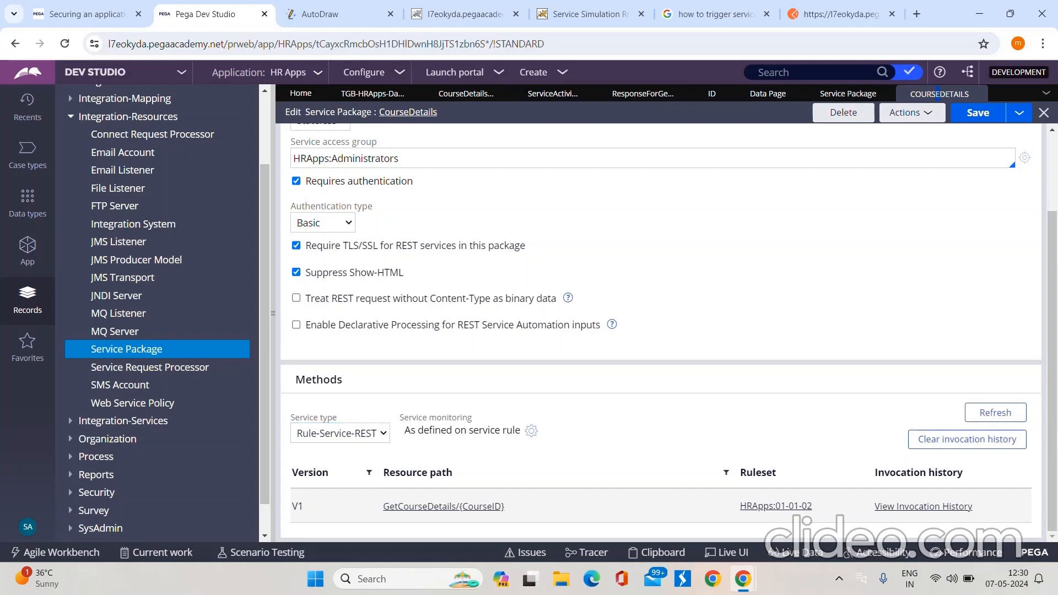
Step: Set service monitoring to On for the methods of the CourseDetails service package
{"action": "left_click", "coordinate": [501, 94]}
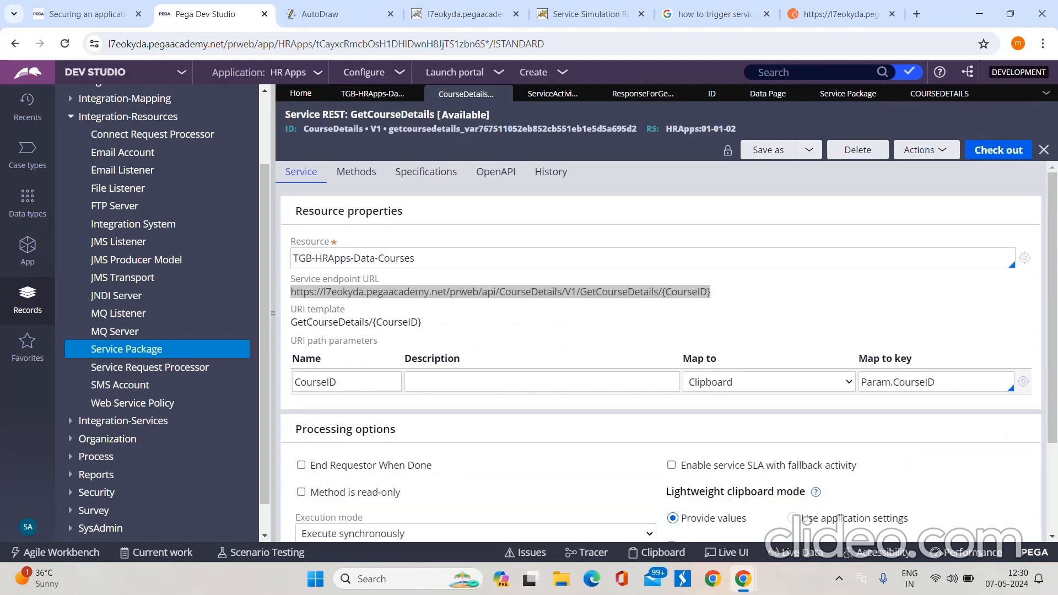
{"action": "left_click", "coordinate": [940, 93]}
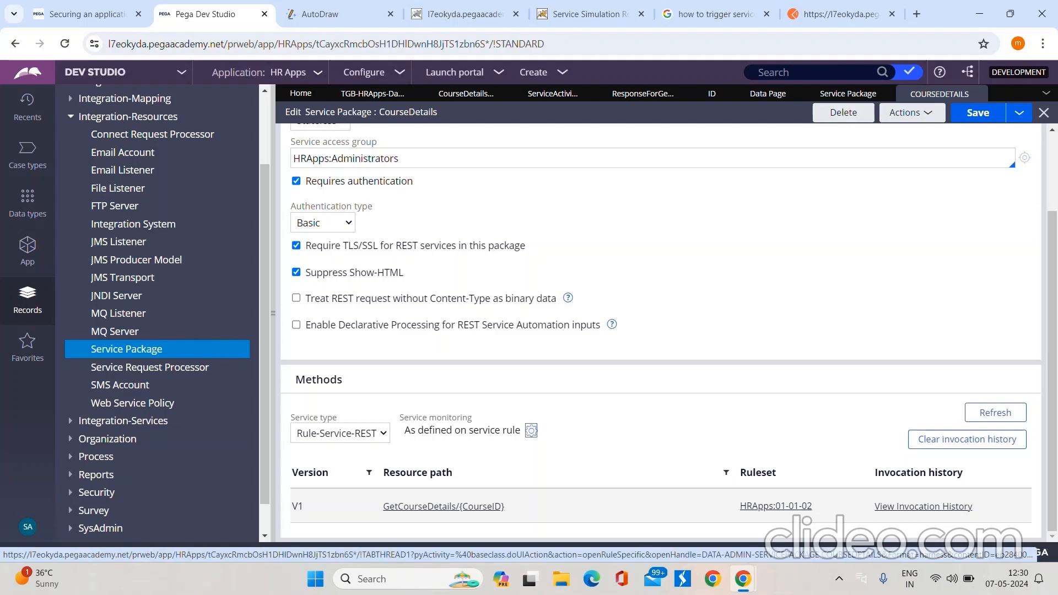
{"action": "left_click", "coordinate": [531, 430]}
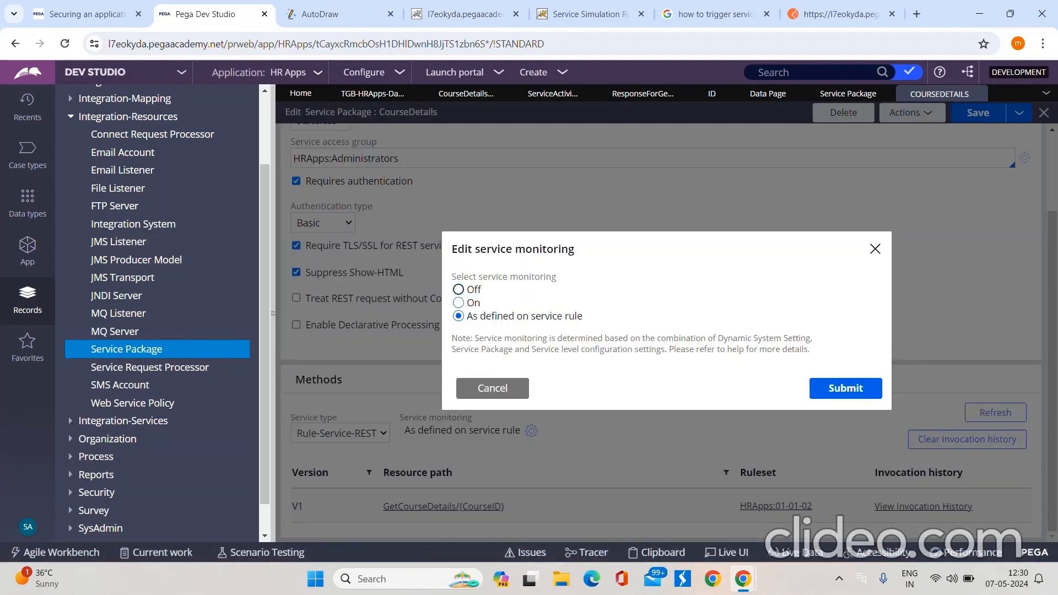
{"action": "left_click", "coordinate": [459, 302]}
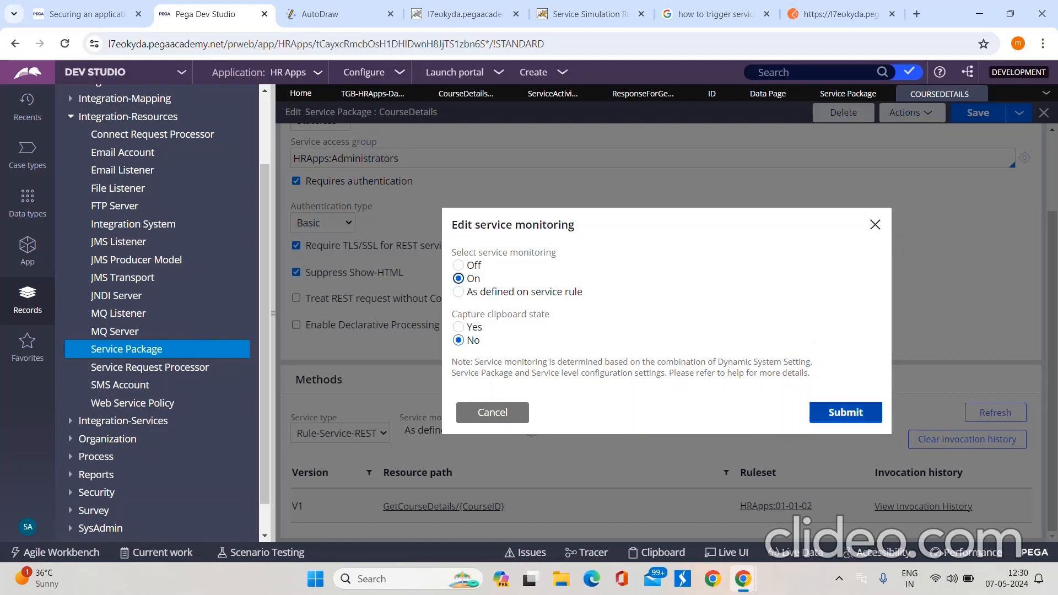
{"action": "left_click", "coordinate": [846, 412]}
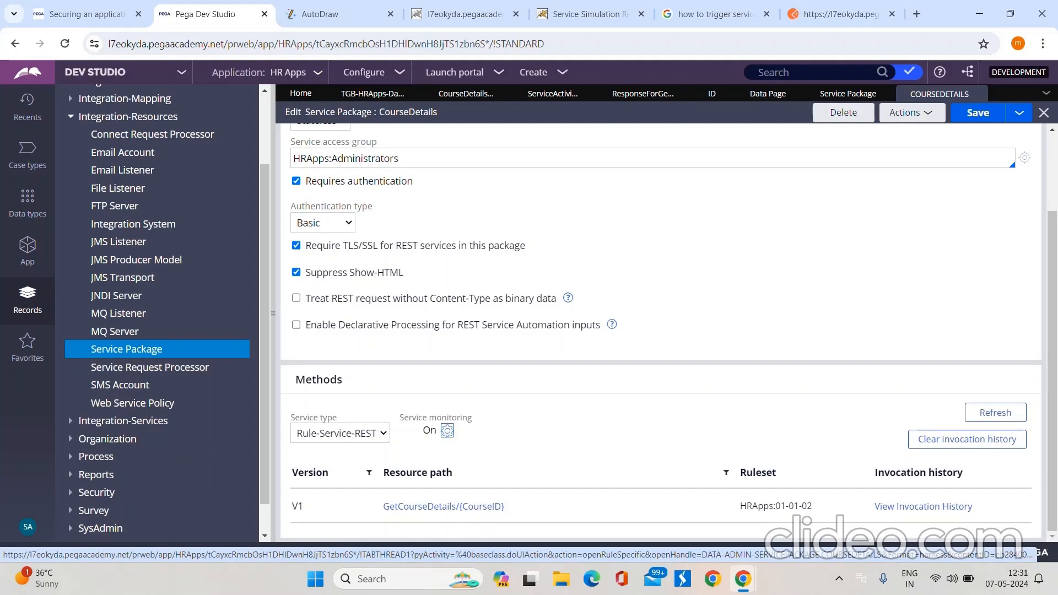
Step: Set the CourseDetails service package's service monitoring to As defined on service rule and save the package
{"action": "left_click", "coordinate": [447, 431]}
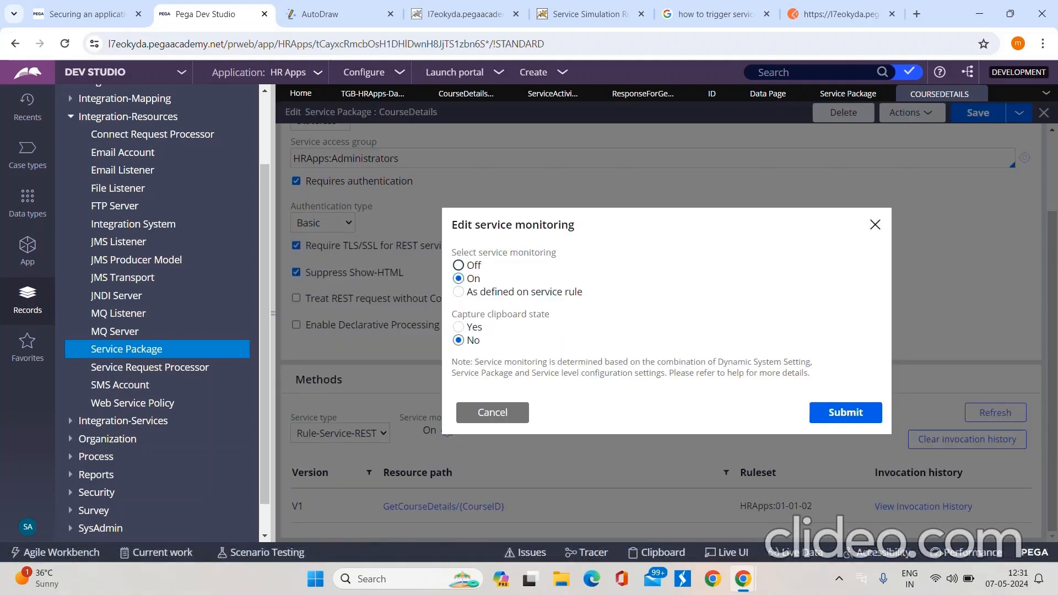
{"action": "left_click", "coordinate": [459, 265]}
{"action": "left_click", "coordinate": [458, 316]}
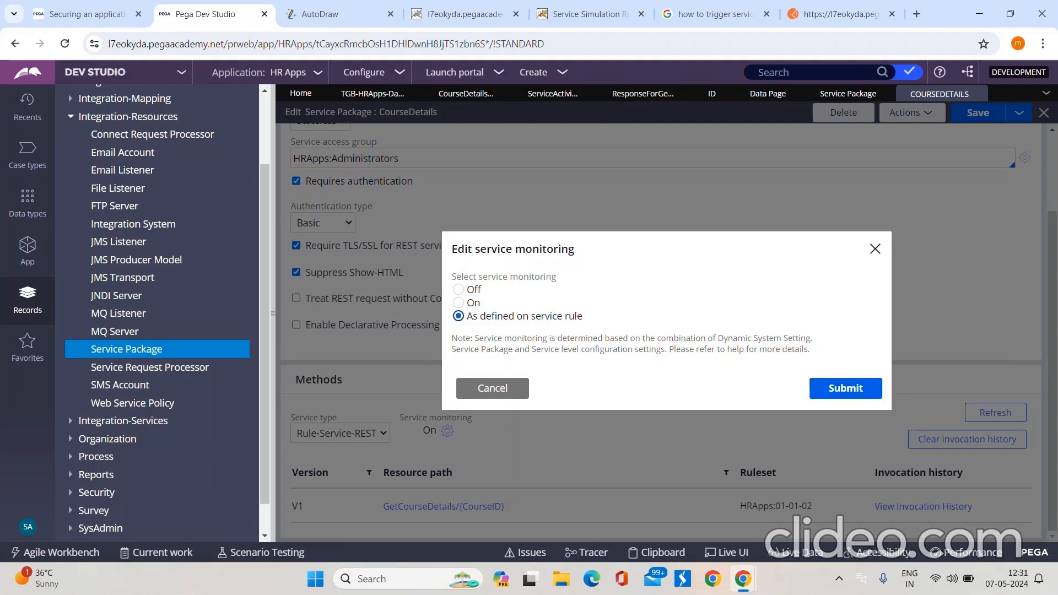
{"action": "left_click", "coordinate": [847, 388]}
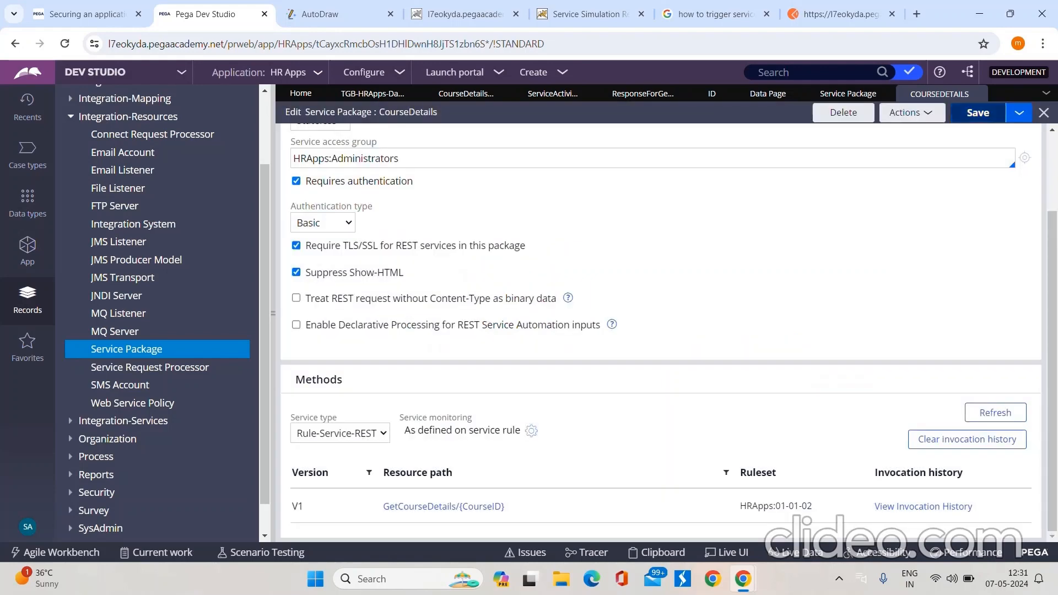
{"action": "left_click", "coordinate": [978, 112]}
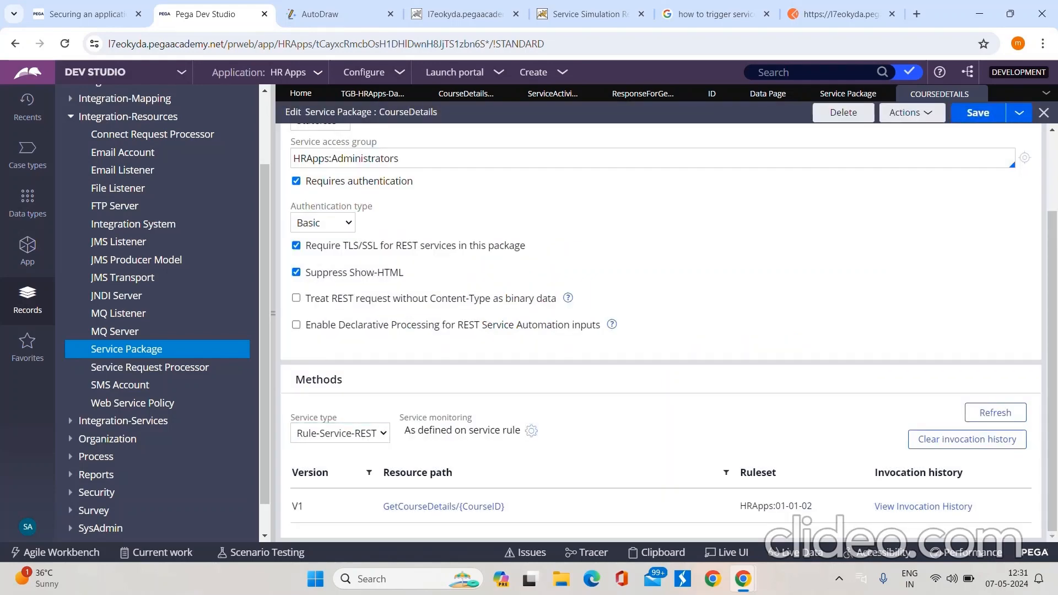
Step: Check out the GetCourseDetails Service REST rule, set its service monitoring to On without capturing clipboard state, and save it
{"action": "left_click", "coordinate": [502, 94]}
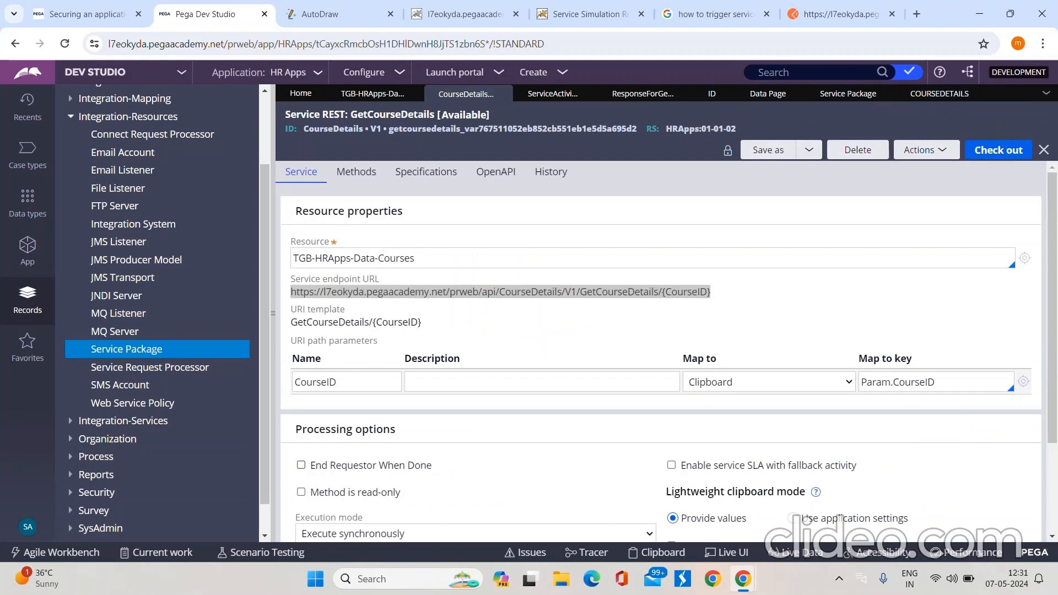
{"action": "scroll", "coordinate": [799, 518], "scroll_direction": "down", "scroll_amount": 3}
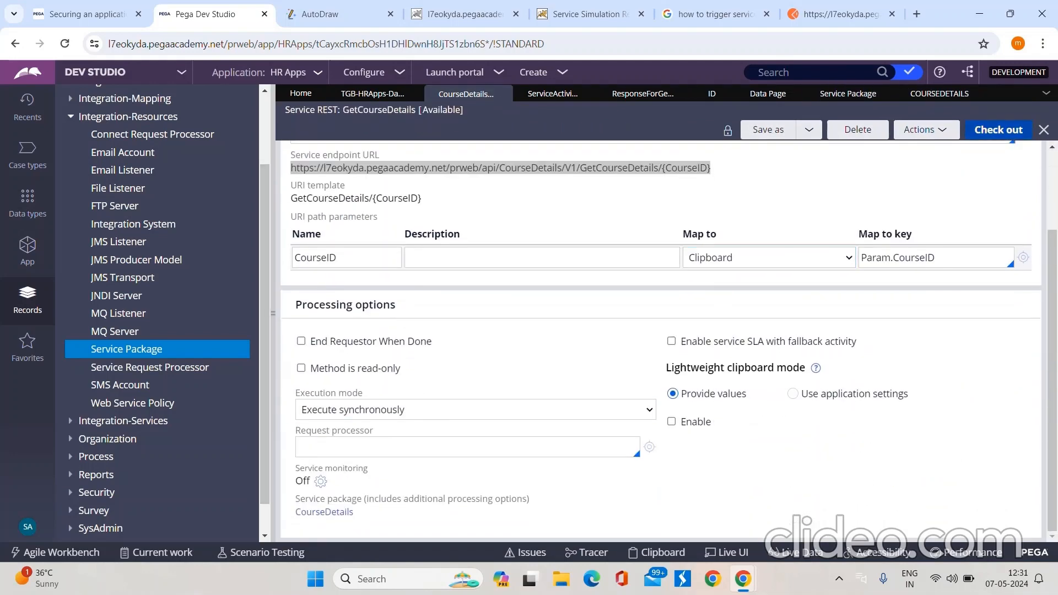
{"action": "left_click", "coordinate": [998, 131]}
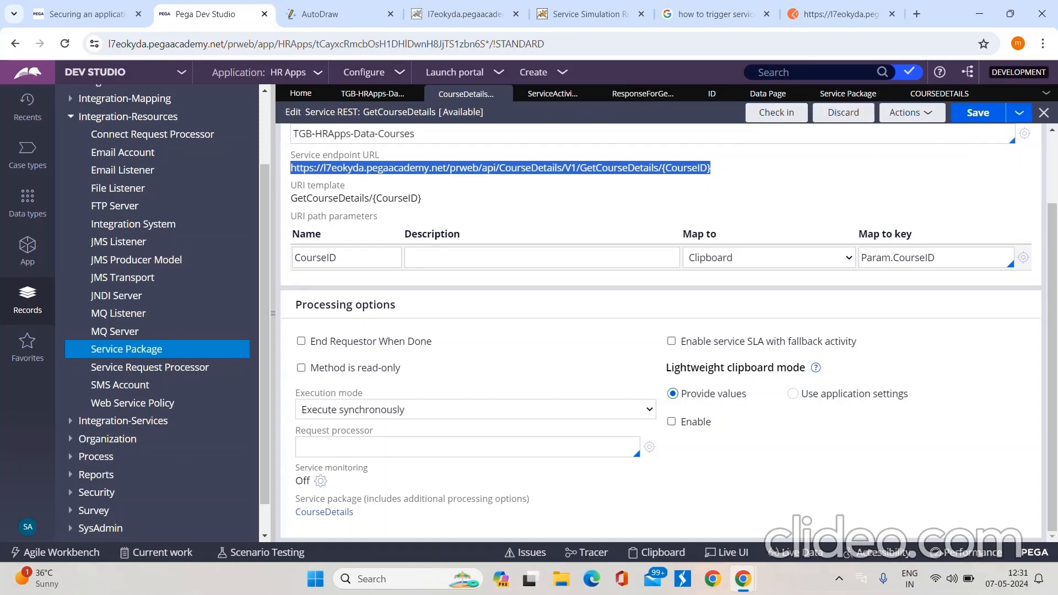
{"action": "left_click", "coordinate": [320, 482]}
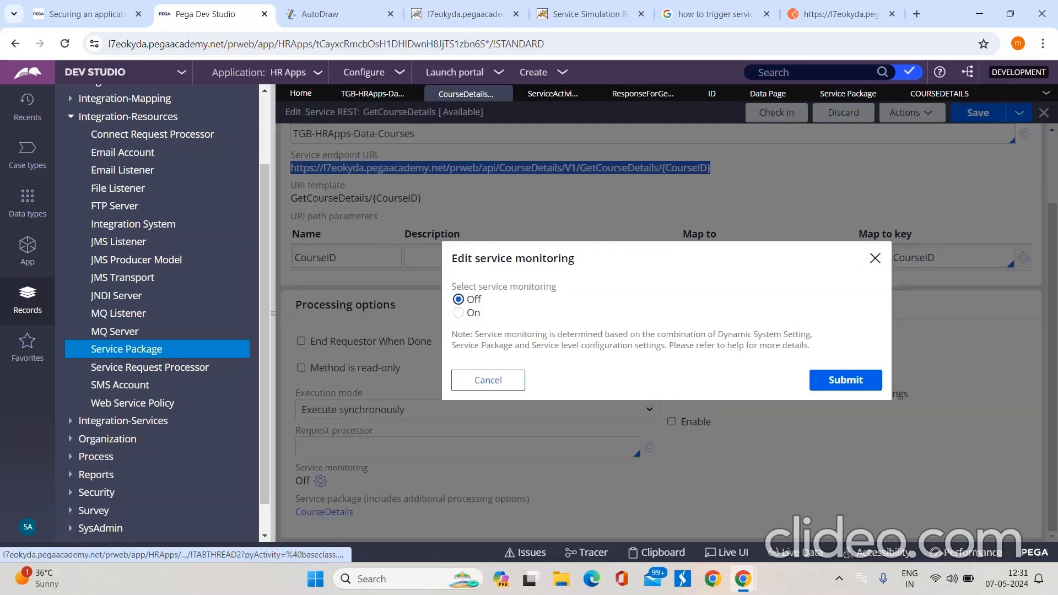
{"action": "left_click", "coordinate": [458, 313]}
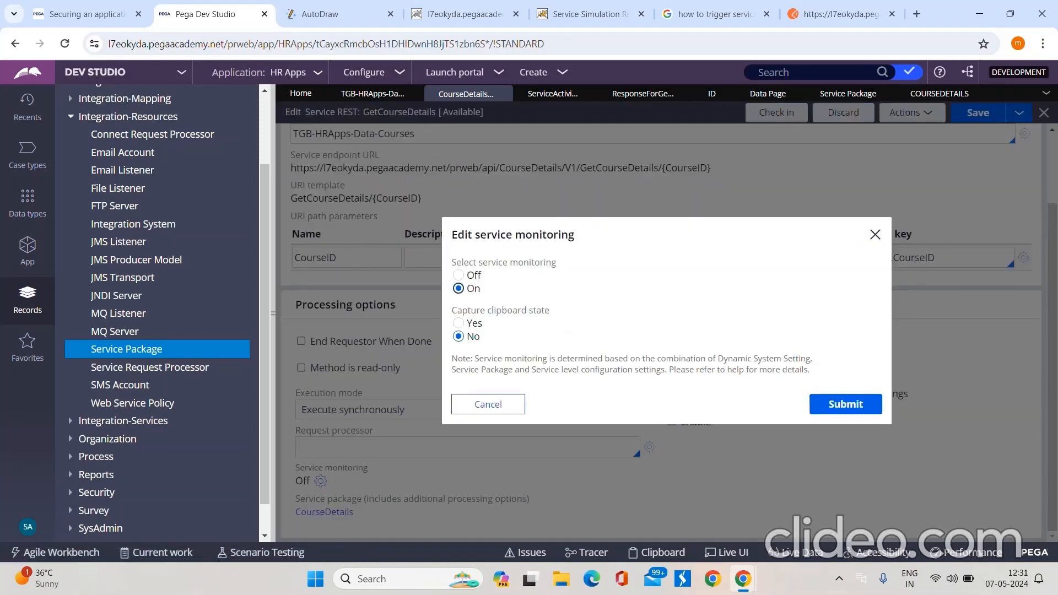
{"action": "left_click", "coordinate": [847, 404]}
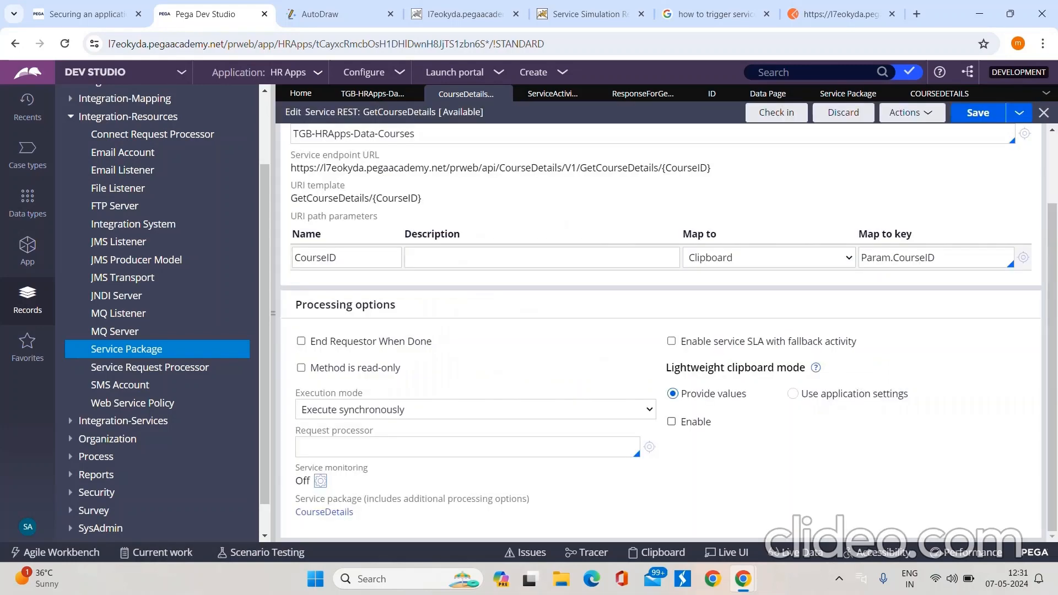
{"action": "left_click", "coordinate": [979, 113]}
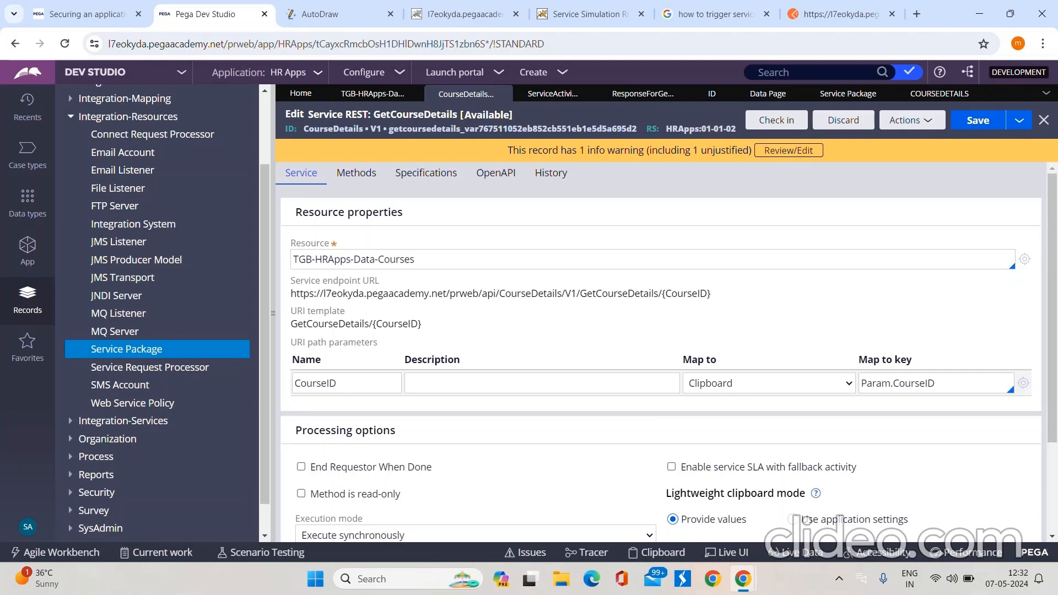
{"action": "scroll", "coordinate": [769, 298], "scroll_direction": "down", "scroll_amount": 2}
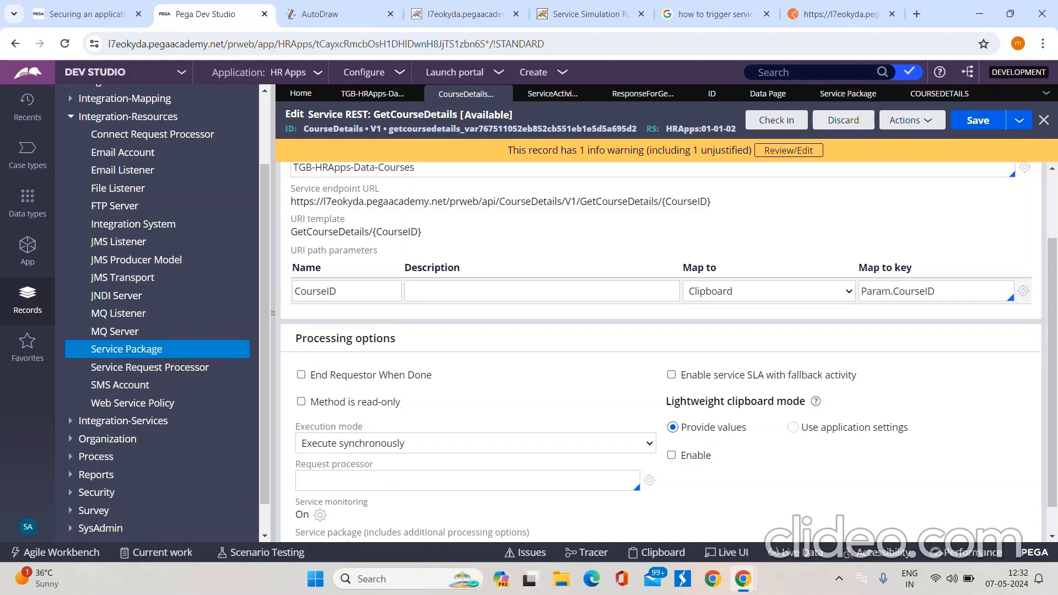
{"action": "scroll", "coordinate": [474, 430], "scroll_direction": "down", "scroll_amount": 1}
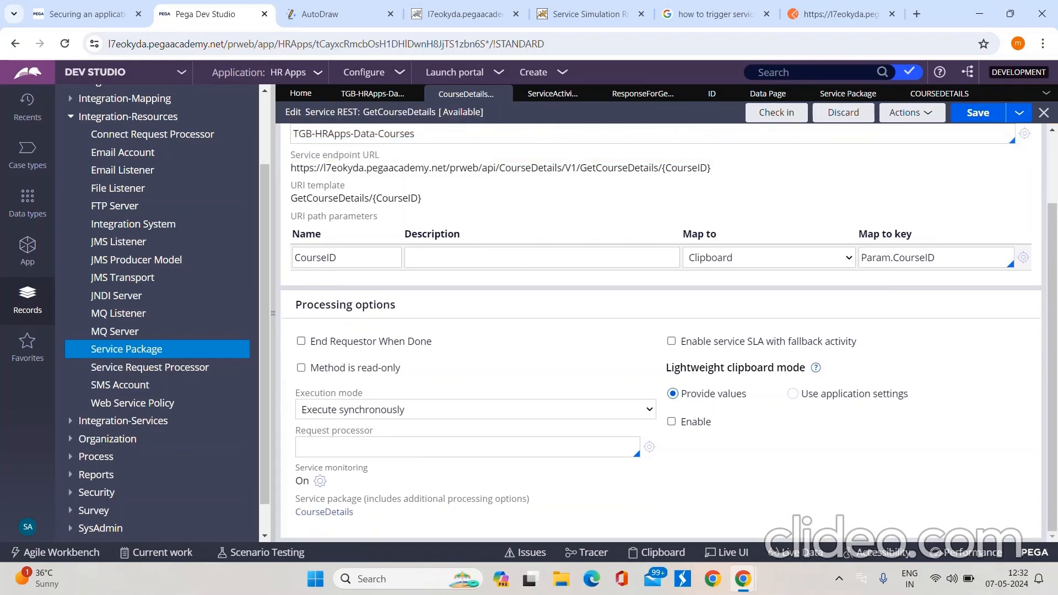
{"action": "scroll", "coordinate": [661, 331], "scroll_direction": "up", "scroll_amount": 3}
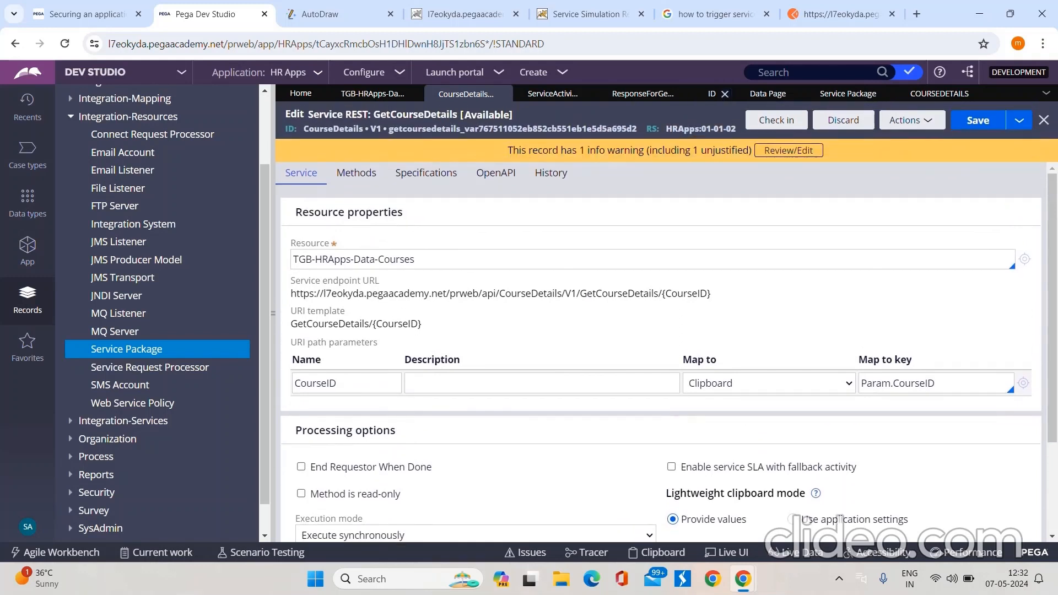
Step: Save the CourseDetails service package and view the invocation history of its GetCourseDetails method
{"action": "left_click", "coordinate": [940, 94]}
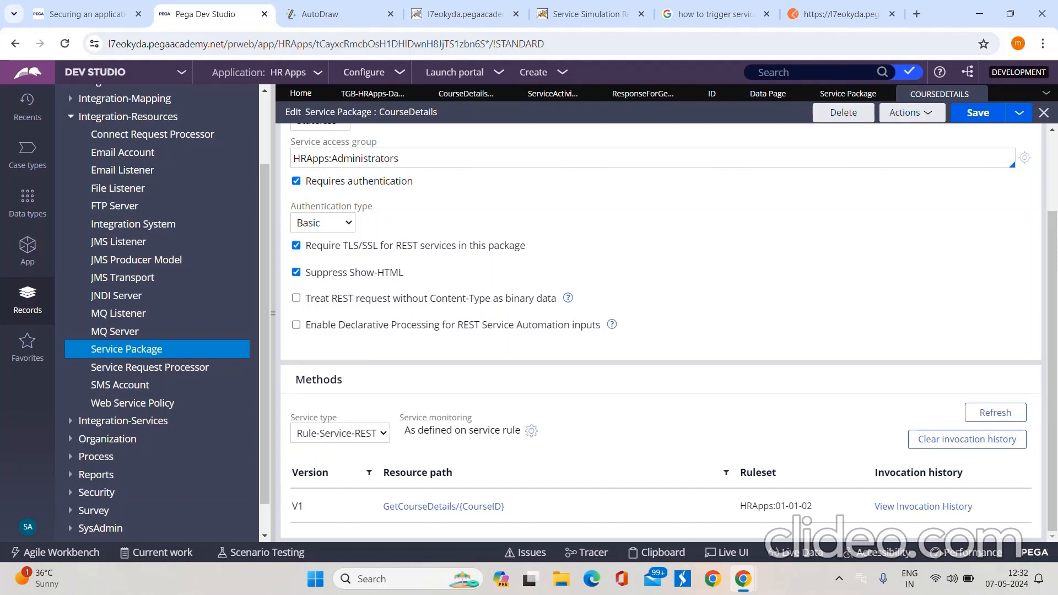
{"action": "left_click", "coordinate": [979, 112]}
{"action": "left_click", "coordinate": [923, 506]}
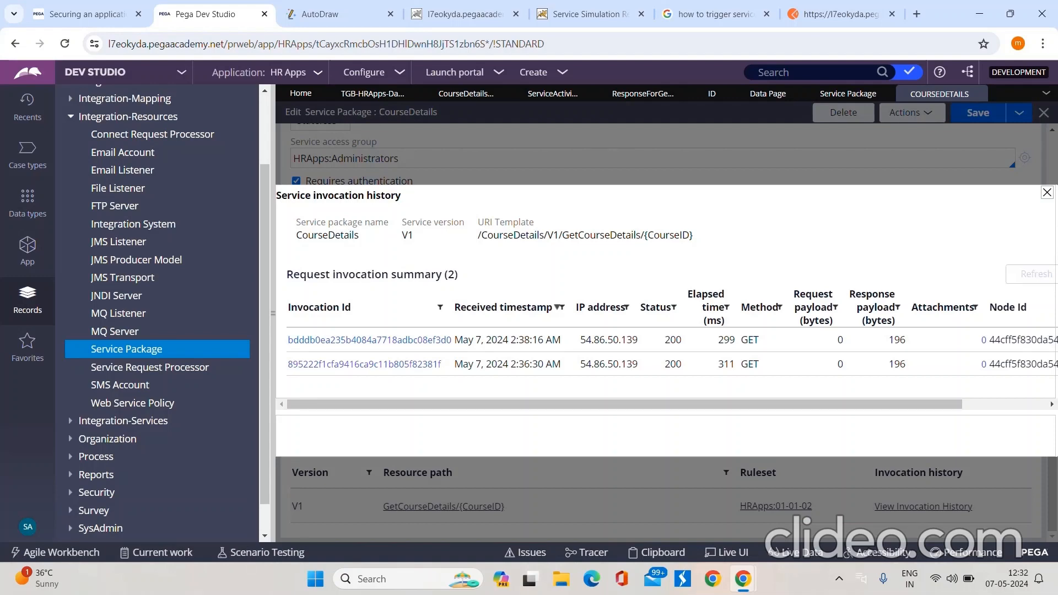
{"action": "left_click", "coordinate": [1047, 192]}
Step: Clear the CourseDetails package's invocation history and check the GetCourseDetails history again
{"action": "left_click", "coordinate": [967, 439]}
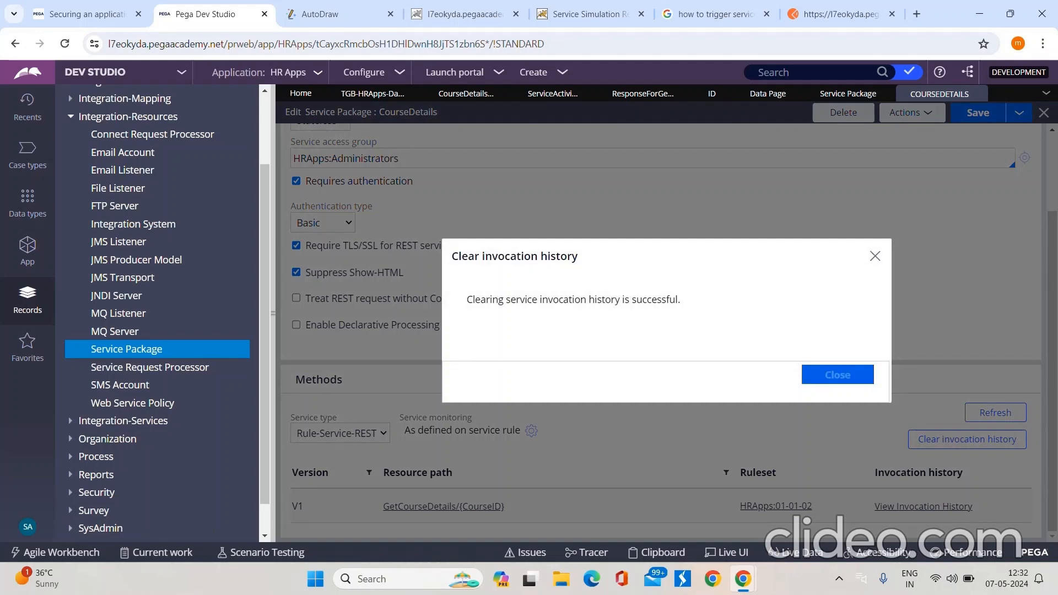
{"action": "left_click", "coordinate": [838, 375]}
{"action": "left_click", "coordinate": [924, 507]}
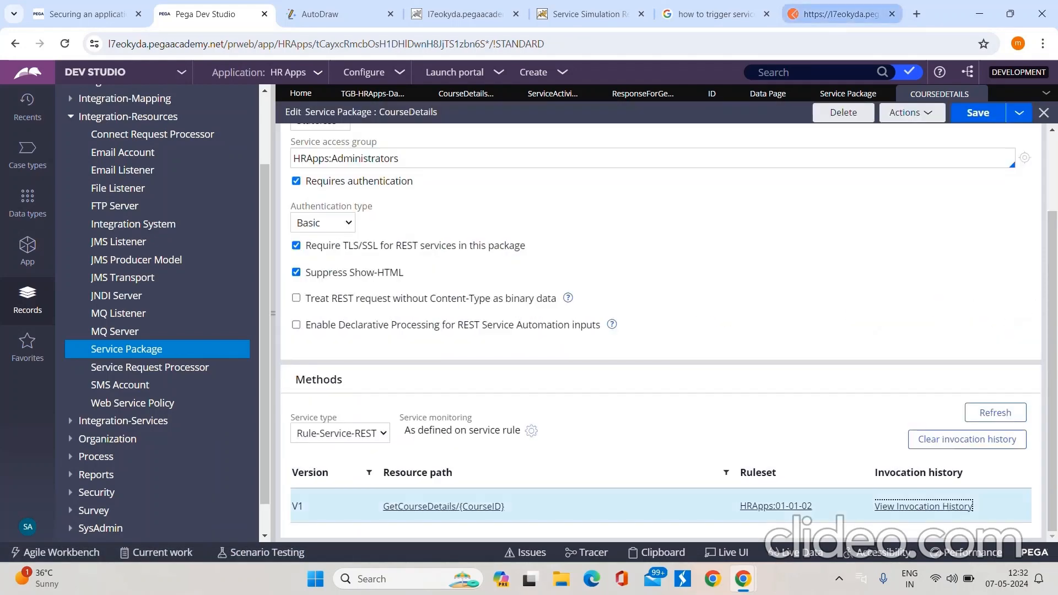
Step: Resend the GetCourseDetails GET request for course ENG-001 in Postman and return to Pega Dev Studio
{"action": "left_click", "coordinate": [841, 13]}
{"action": "left_click", "coordinate": [968, 173]}
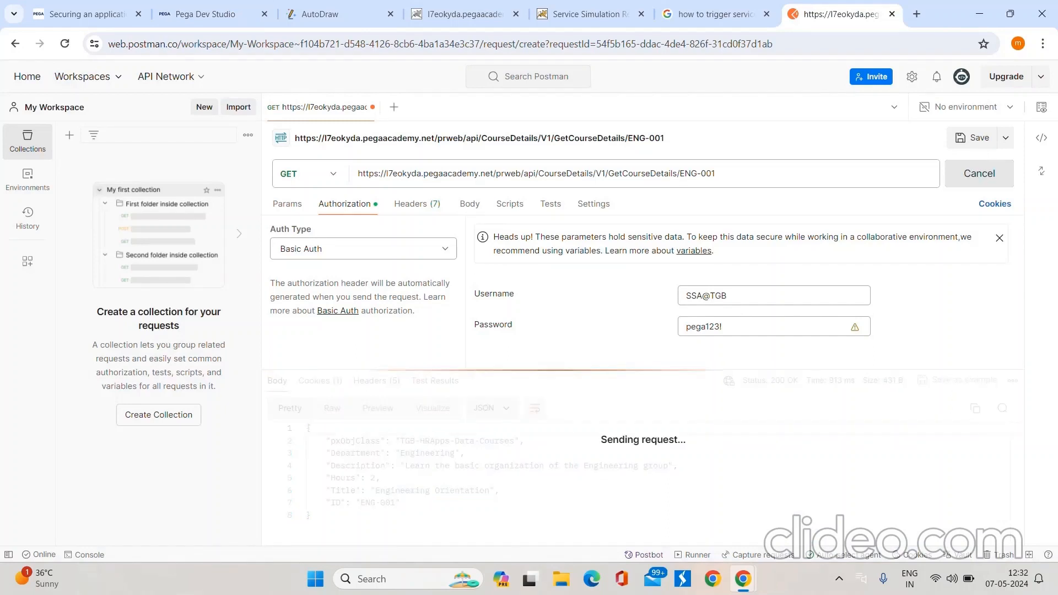
{"action": "left_click", "coordinate": [197, 14]}
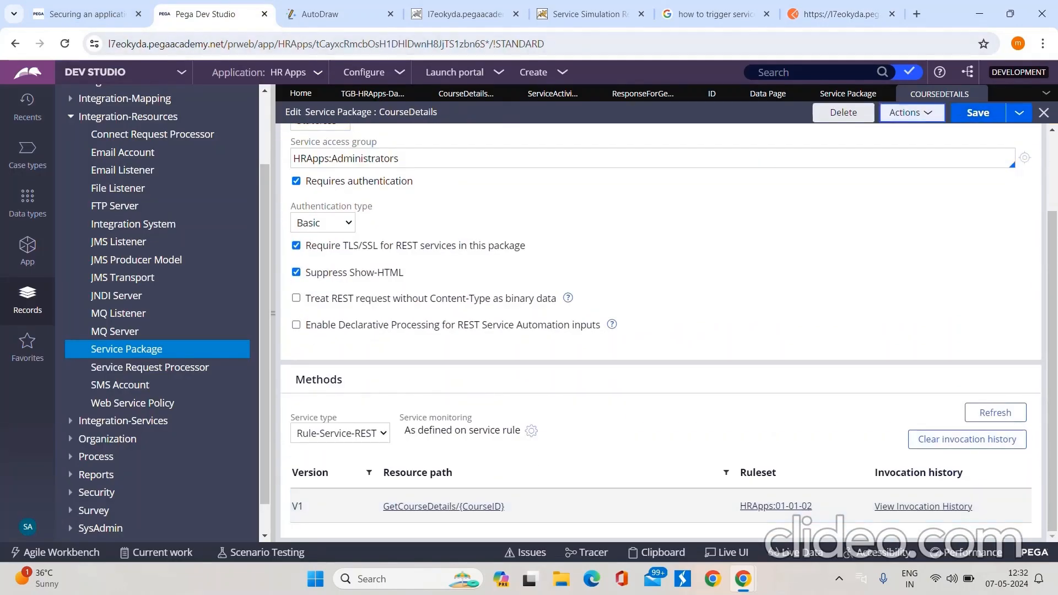
Step: Refresh the CourseDetails service package and check the GetCourseDetails invocation history for the new request
{"action": "left_click", "coordinate": [911, 112]}
{"action": "left_click", "coordinate": [875, 132]}
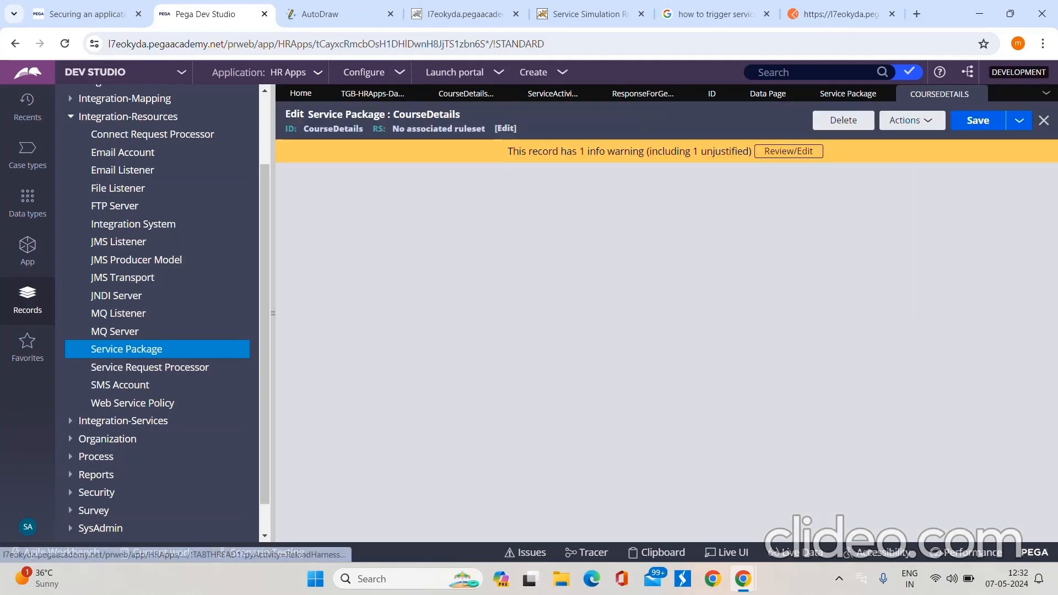
{"action": "scroll", "coordinate": [937, 352], "scroll_direction": "down", "scroll_amount": 3}
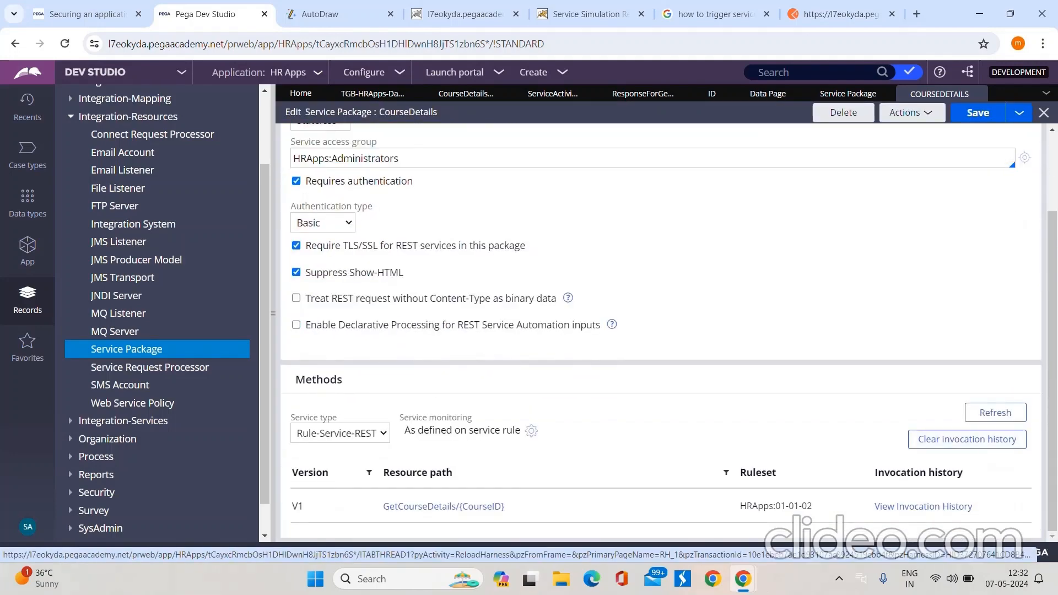
{"action": "left_click", "coordinate": [924, 506]}
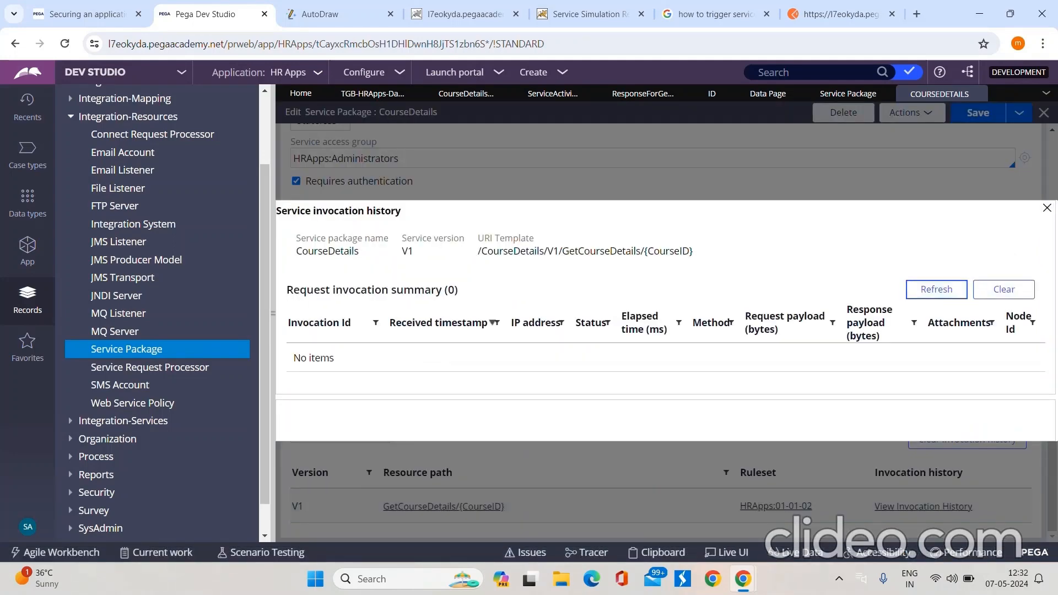
{"action": "left_click", "coordinate": [1047, 208]}
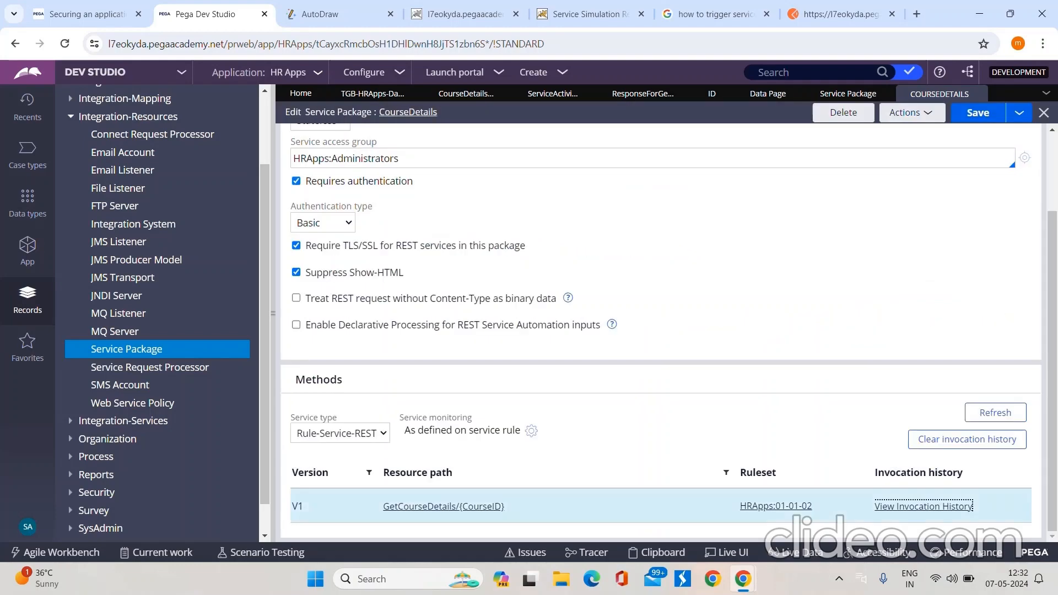
Step: Review the check-in form and the service monitoring setting of the GetCourseDetails Service REST rule
{"action": "left_click", "coordinate": [466, 94]}
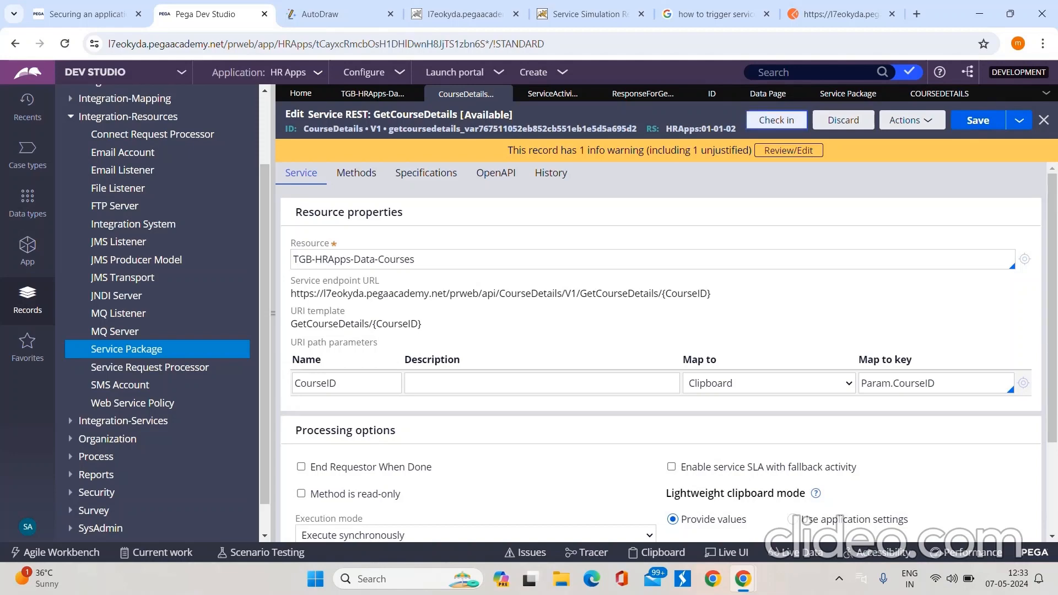
{"action": "left_click", "coordinate": [777, 120]}
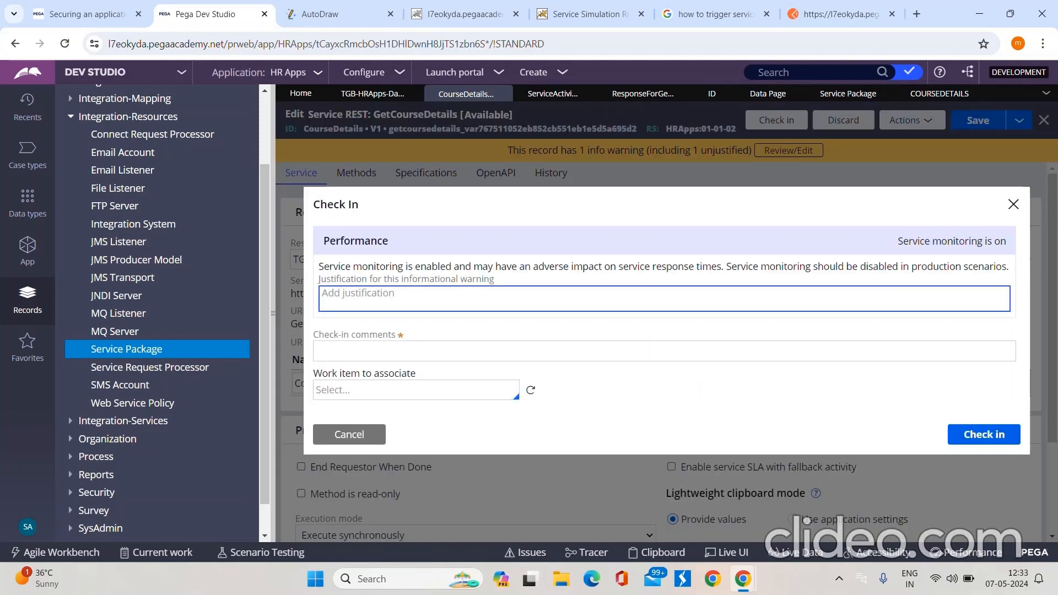
{"action": "left_click", "coordinate": [350, 435]}
{"action": "scroll", "coordinate": [662, 331], "scroll_direction": "down", "scroll_amount": 4}
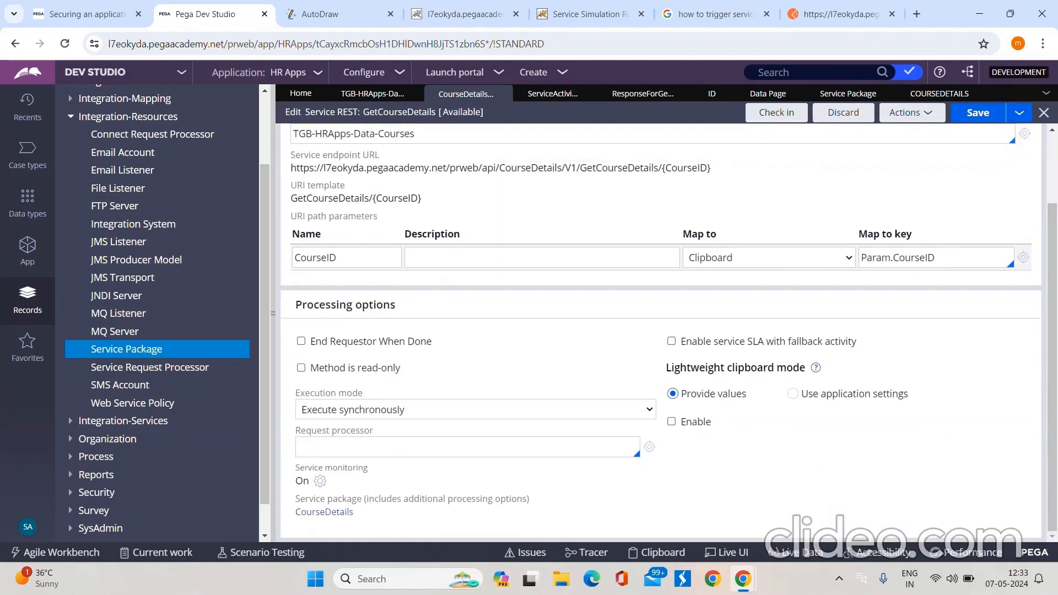
{"action": "scroll", "coordinate": [661, 331], "scroll_direction": "up", "scroll_amount": 4}
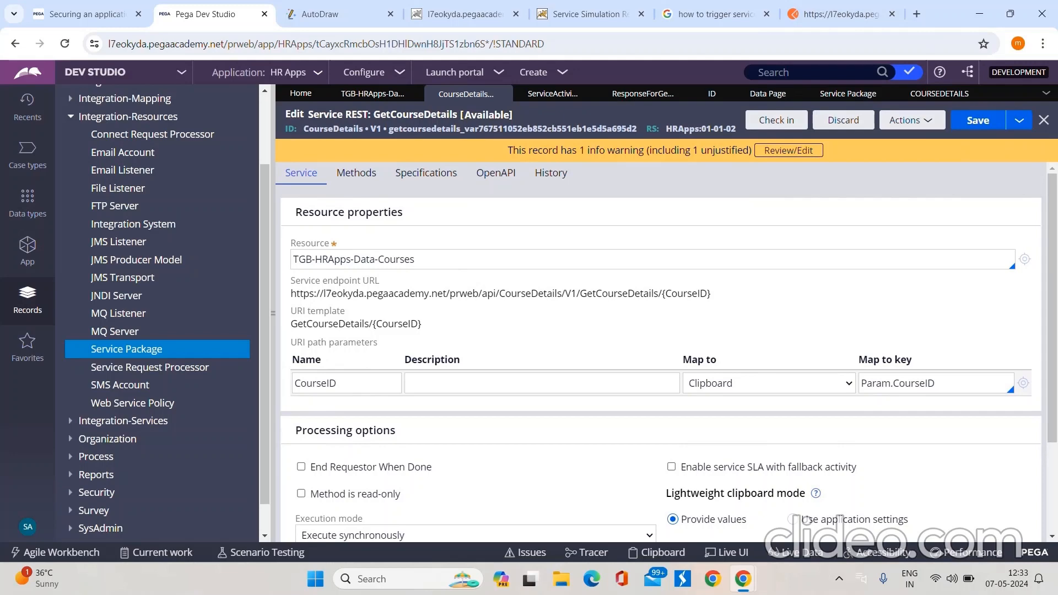
Step: Check in the GetCourseDetails Service REST rule with the warning justification NEEDED and the check-in comment WIP
{"action": "left_click", "coordinate": [776, 121]}
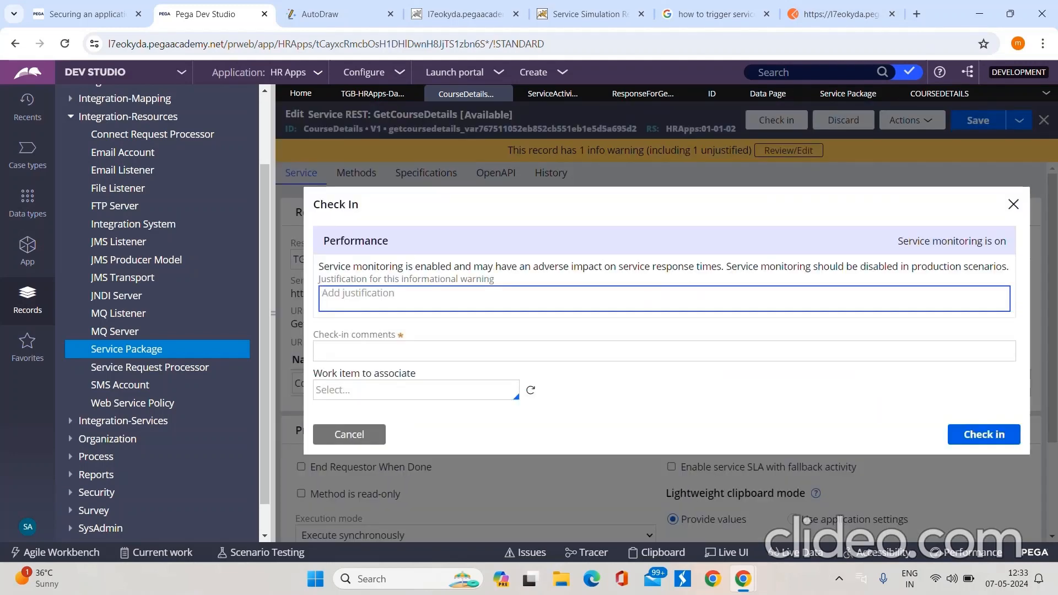
{"action": "type", "text": "NEEDE"}
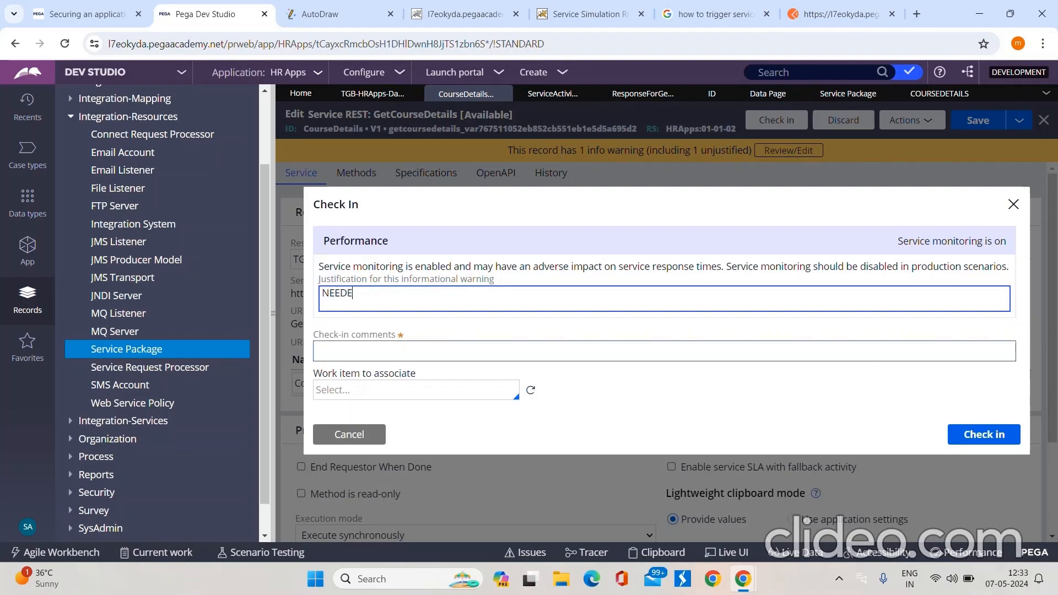
{"action": "type", "text": "D"}
{"action": "key", "text": "Tab"}
{"action": "type", "text": "WIP"}
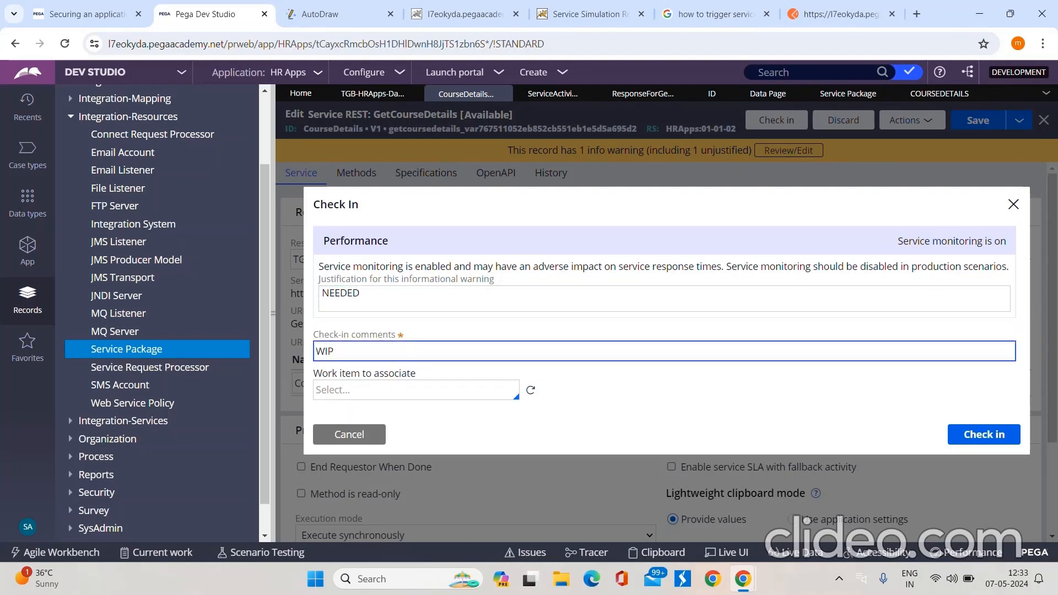
{"action": "key", "text": "Return"}
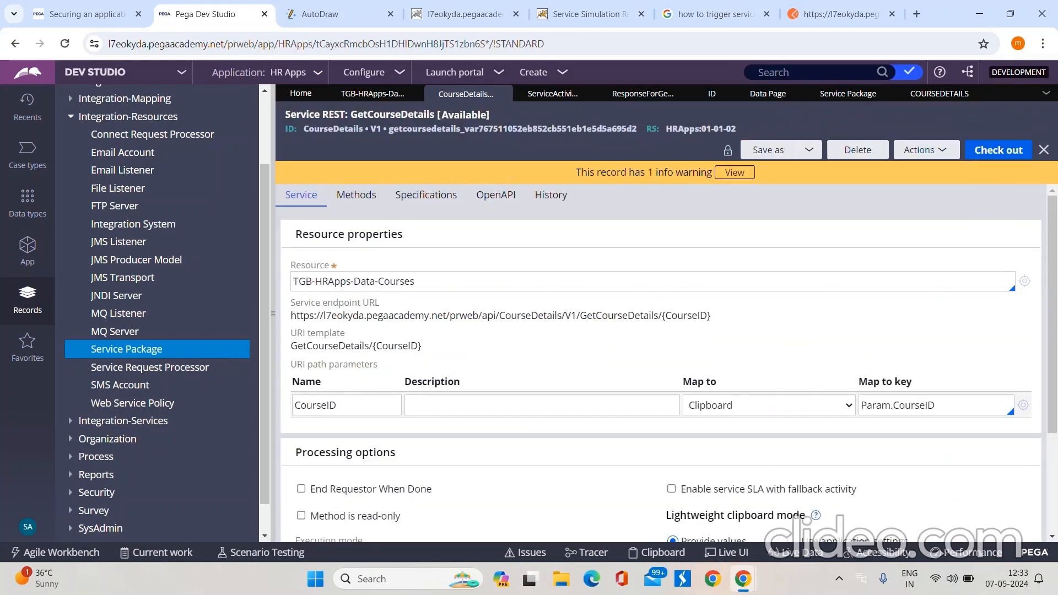
Step: Send the GetCourseDetails GET request for ENG-001 again in Postman and switch back to Pega Dev Studio
{"action": "left_click", "coordinate": [841, 14]}
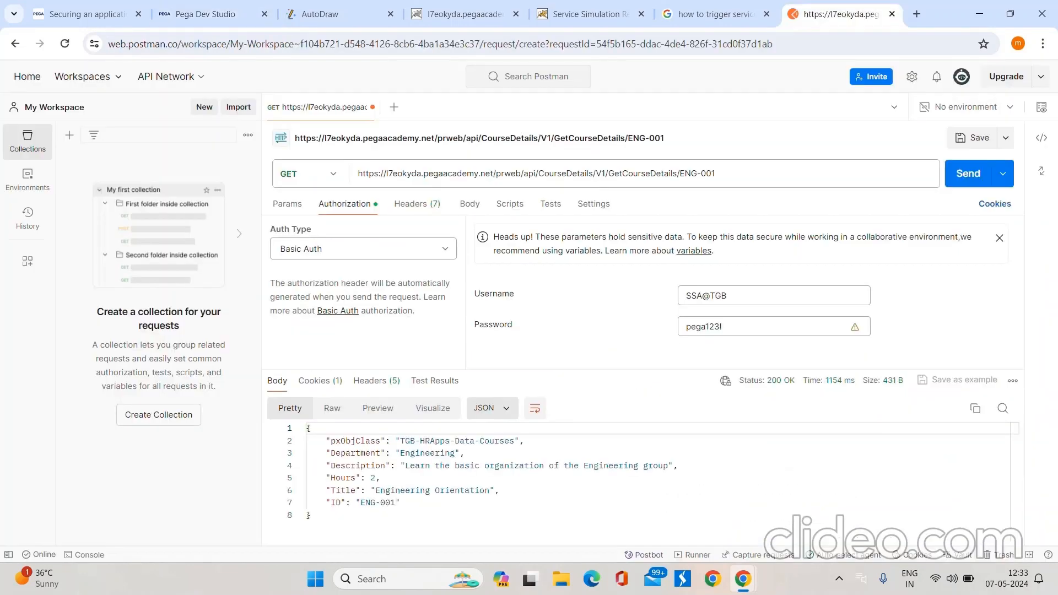
{"action": "left_click", "coordinate": [969, 174]}
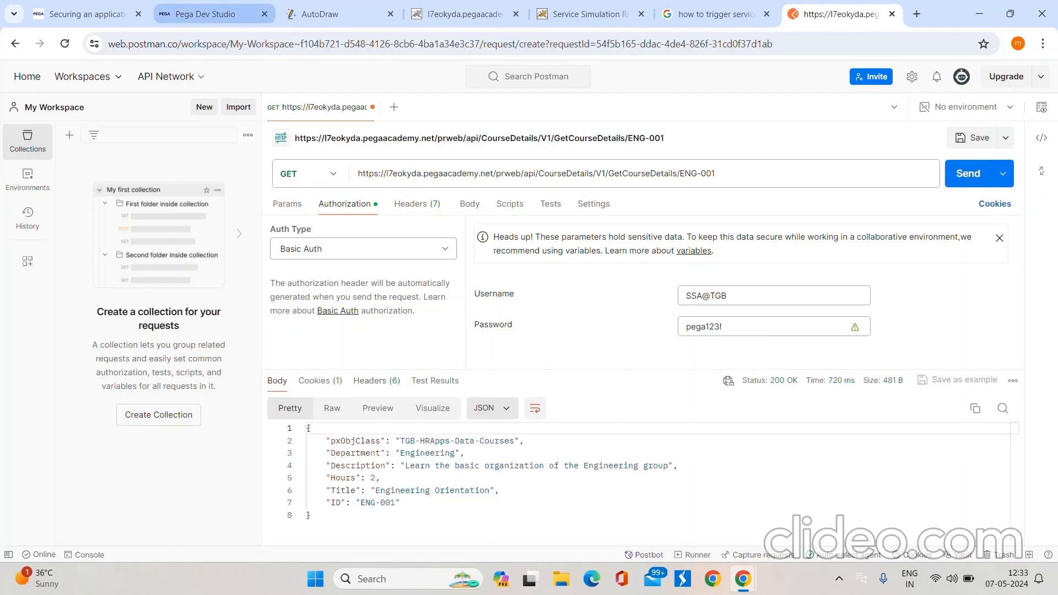
{"action": "left_click", "coordinate": [199, 14]}
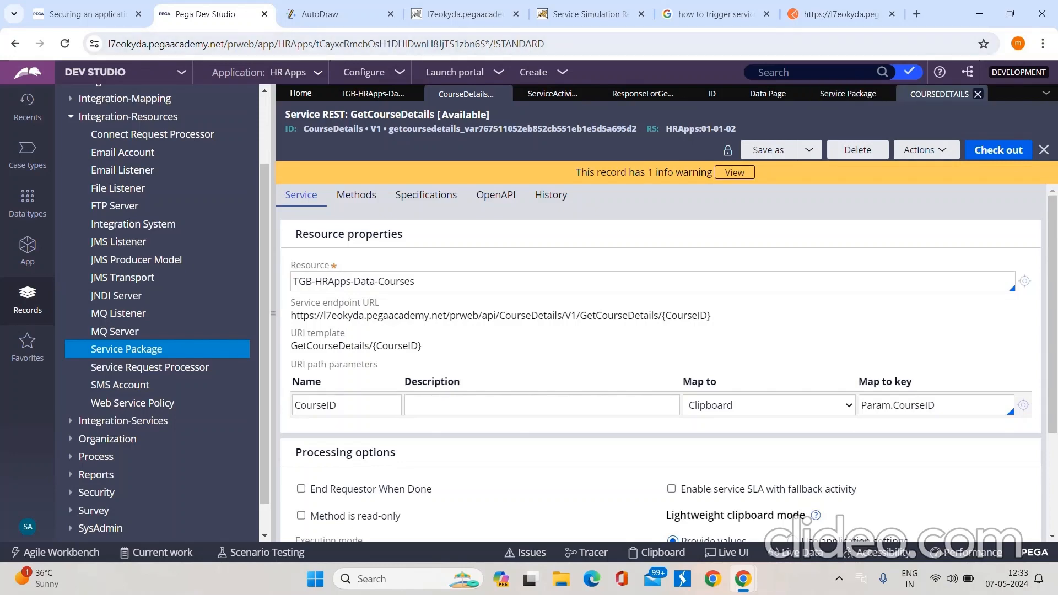
Step: Check the invocation history of GetCourseDetails/{CourseID} in the CourseDetails service package for the new request
{"action": "left_click", "coordinate": [940, 93]}
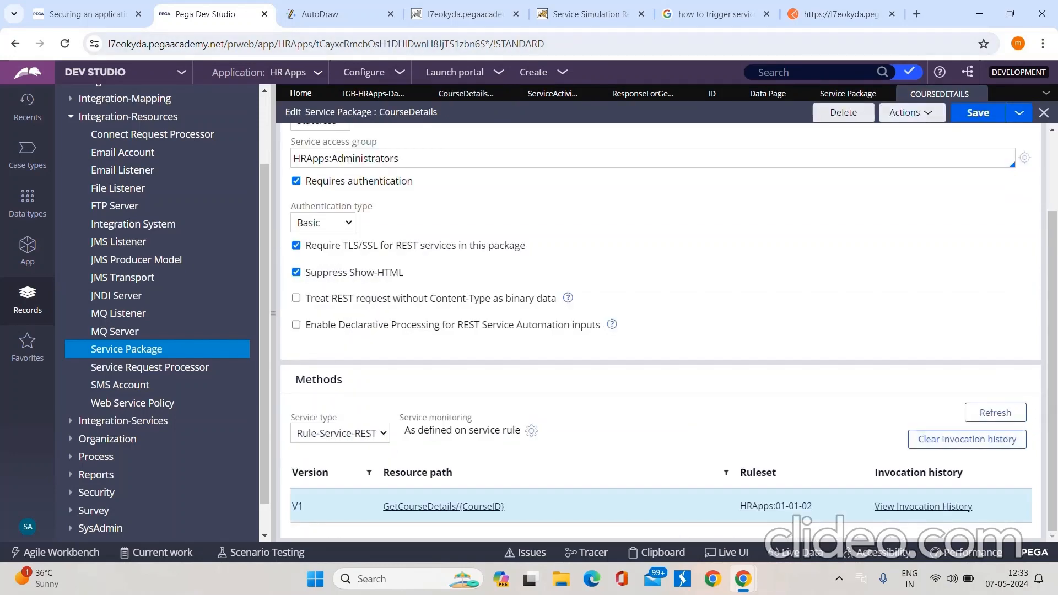
{"action": "left_click", "coordinate": [924, 506]}
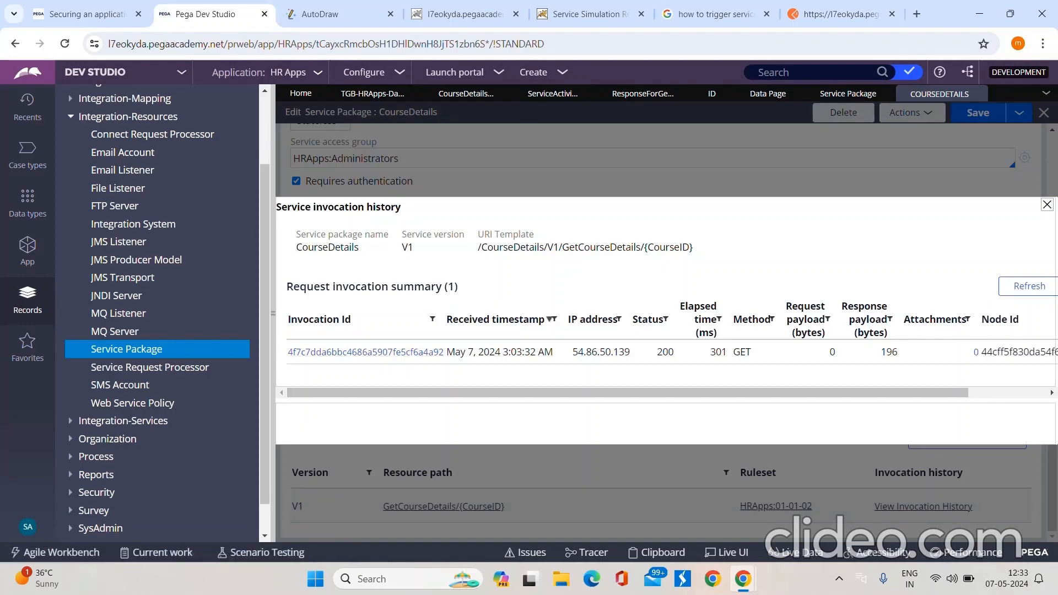
{"action": "left_click", "coordinate": [467, 94]}
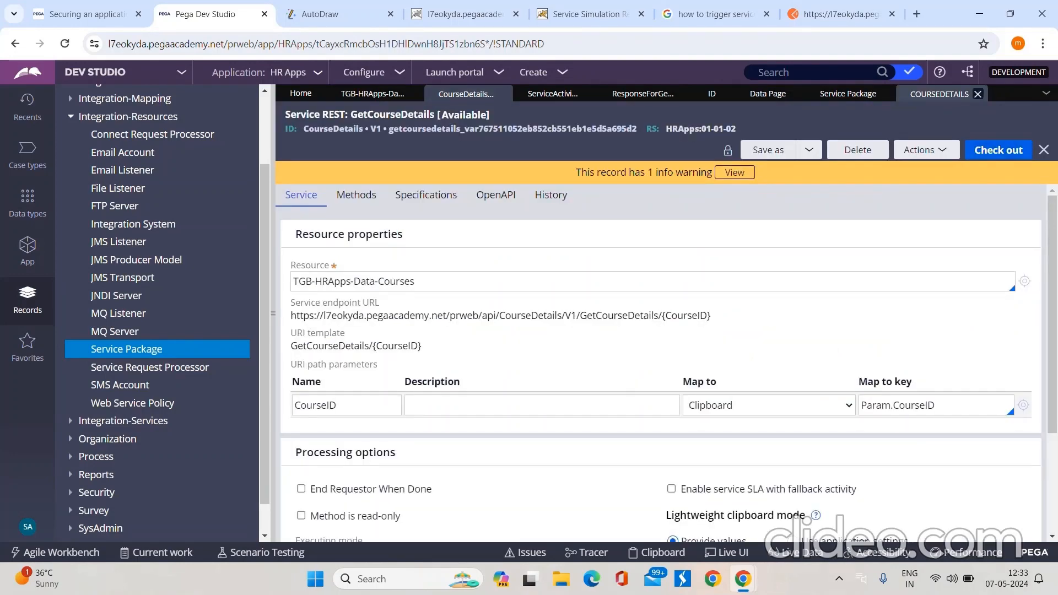
{"action": "left_click", "coordinate": [974, 94]}
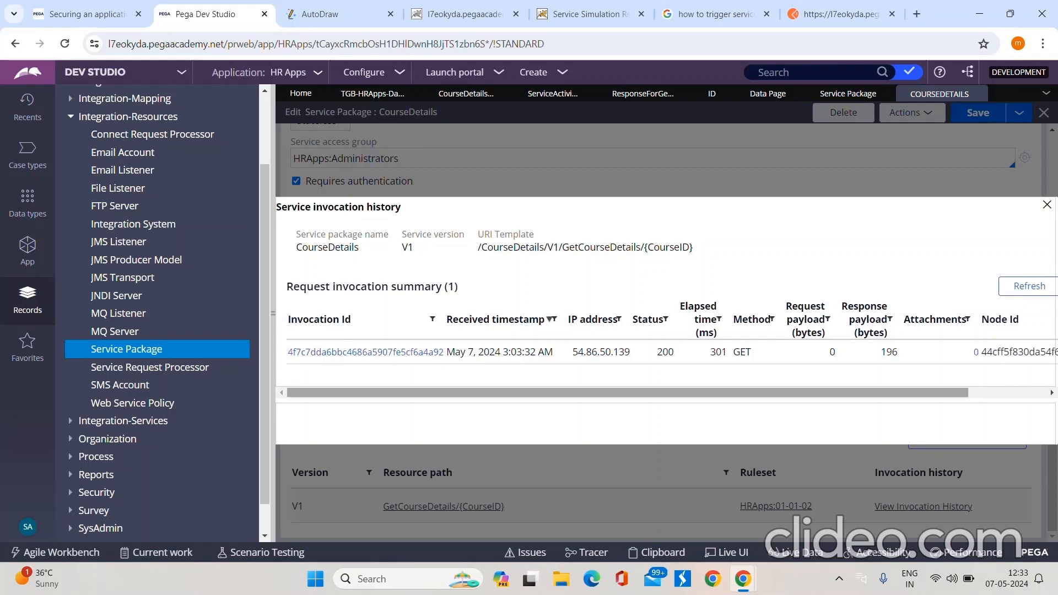
{"action": "mouse_move", "coordinate": [628, 393]}
{"action": "left_mouse_down"}
{"action": "mouse_move", "coordinate": [708, 393]}
{"action": "mouse_move", "coordinate": [630, 393]}
{"action": "left_mouse_up"}
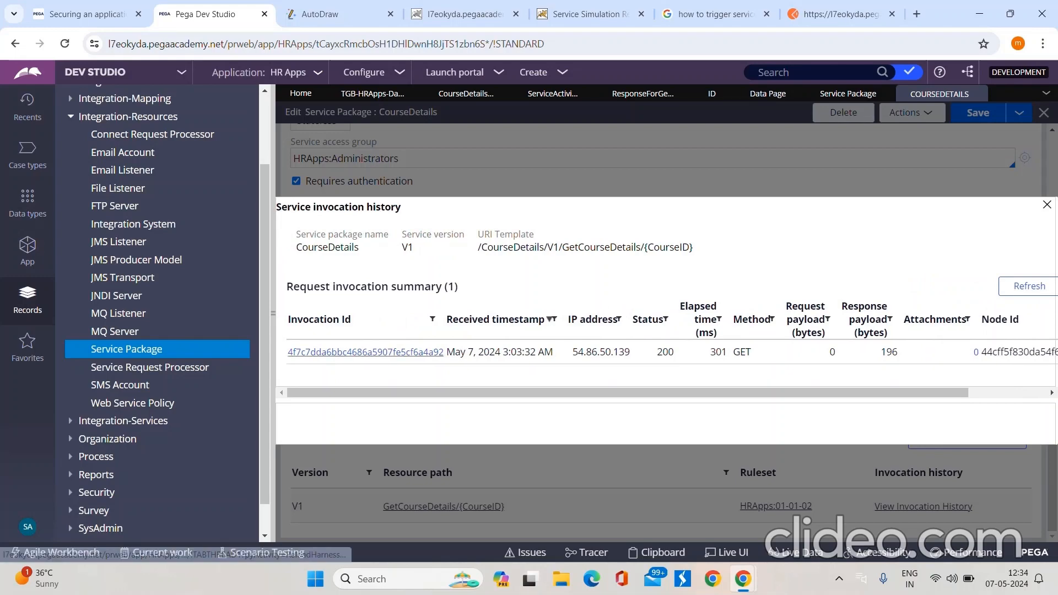
Step: Open the recorded invocation's details and compare its request URL with the request sent from Postman
{"action": "left_click", "coordinate": [365, 352]}
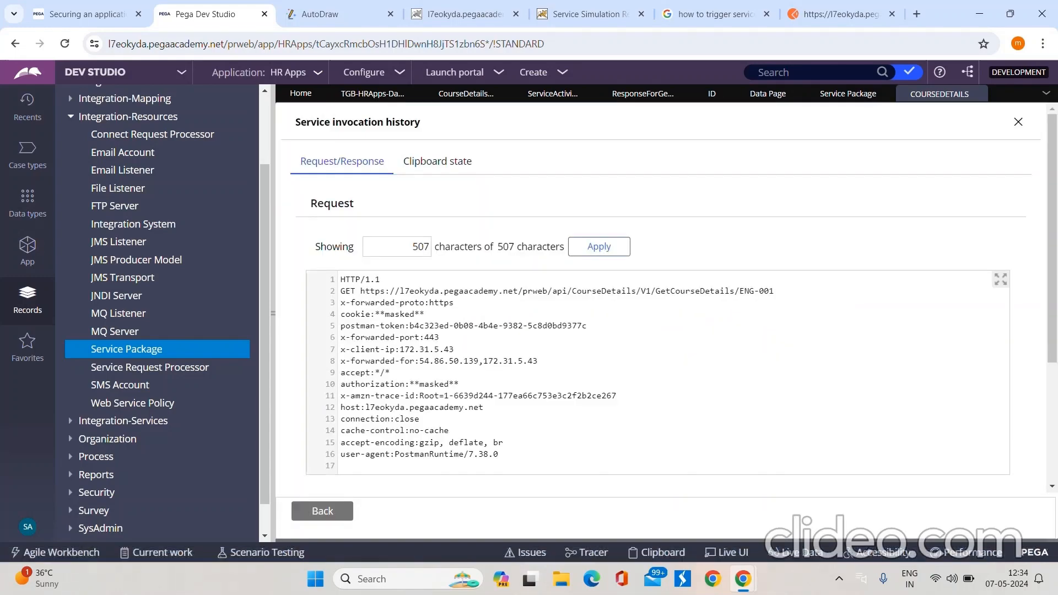
{"action": "scroll", "coordinate": [662, 331], "scroll_direction": "down", "scroll_amount": 3}
{"action": "scroll", "coordinate": [662, 331], "scroll_direction": "up", "scroll_amount": 3}
{"action": "left_click_drag", "start_coordinate": [360, 291], "coordinate": [774, 292]}
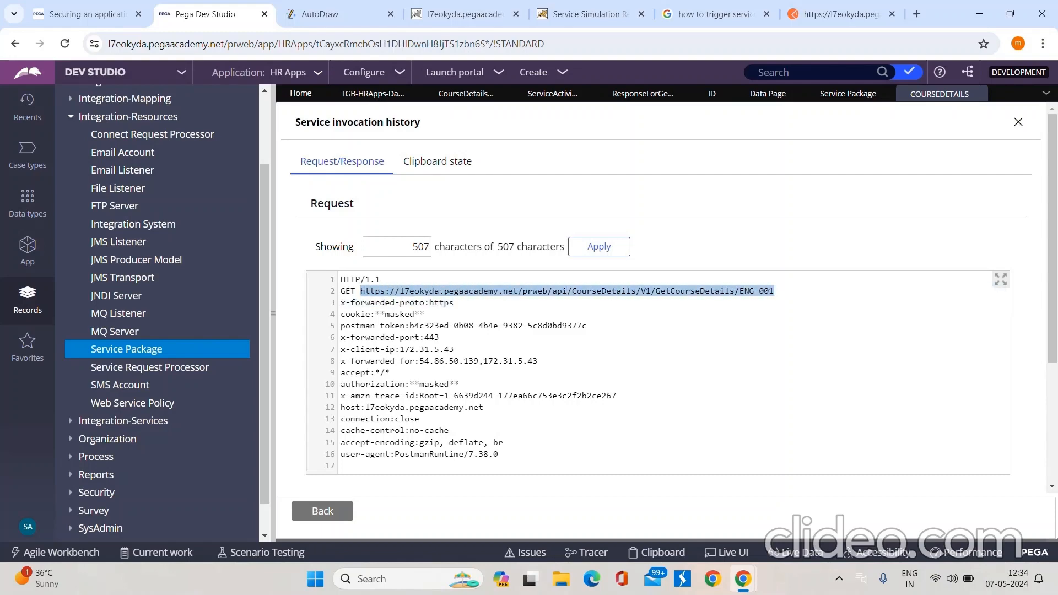
{"action": "left_click", "coordinate": [841, 14]}
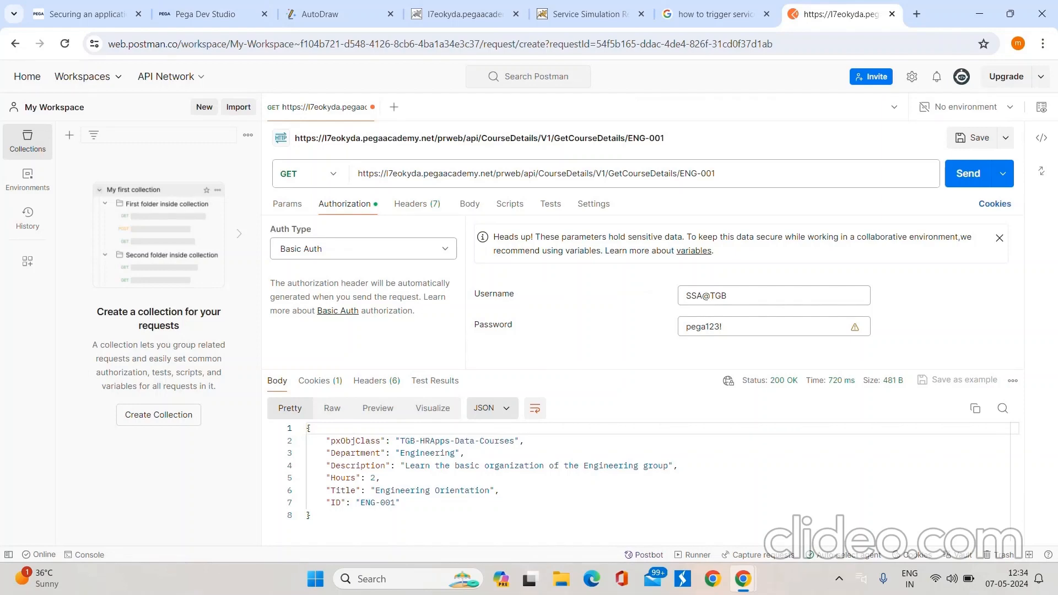
{"action": "left_click", "coordinate": [212, 15]}
Step: Examine the recorded invocation's response data against its request, including its clipboard state
{"action": "scroll", "coordinate": [659, 298], "scroll_direction": "down", "scroll_amount": 2}
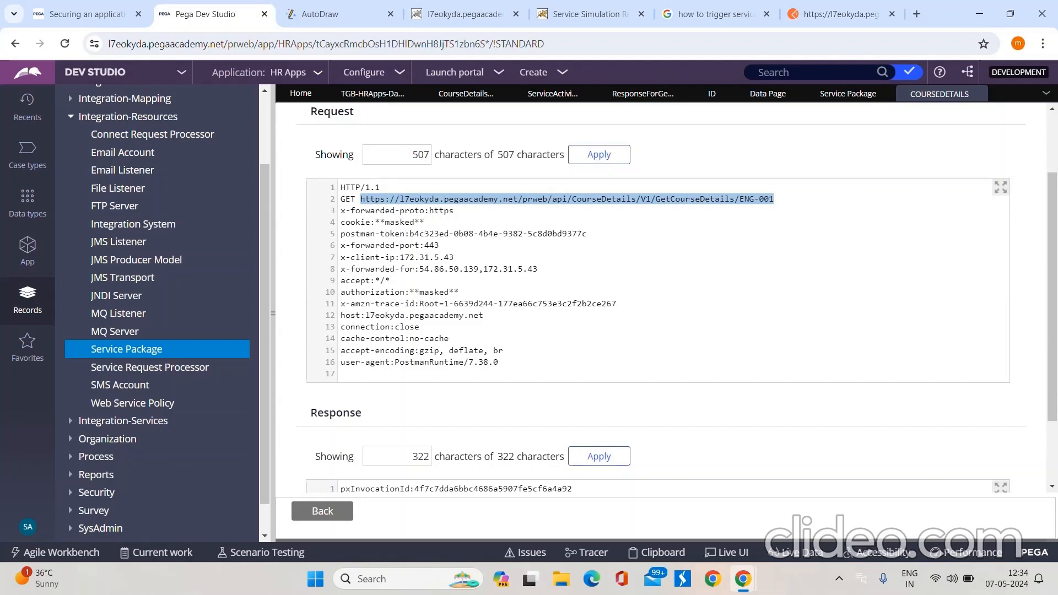
{"action": "scroll", "coordinate": [658, 297], "scroll_direction": "down", "scroll_amount": 2}
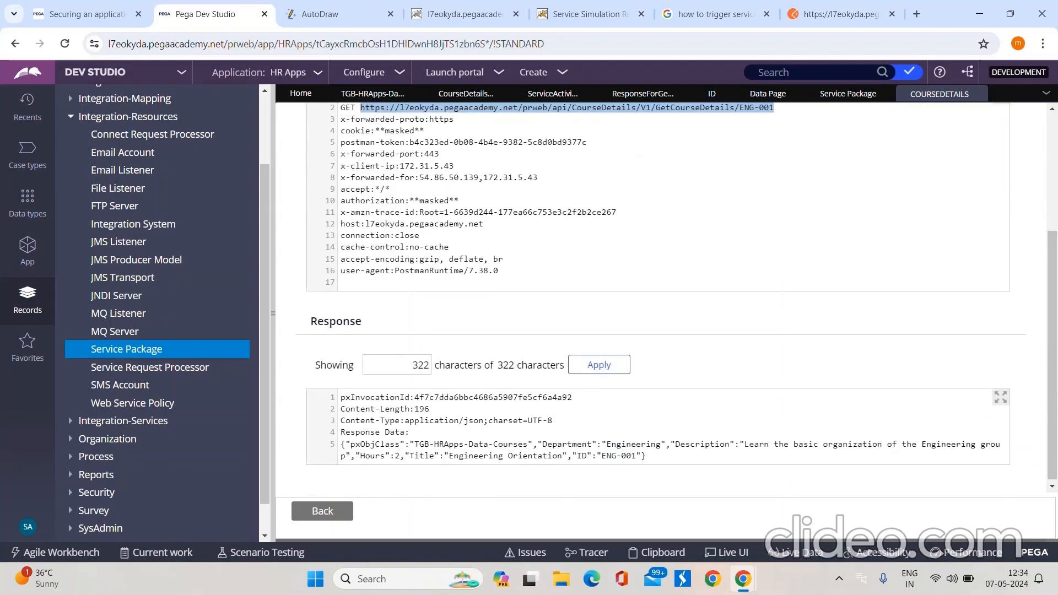
{"action": "scroll", "coordinate": [659, 297], "scroll_direction": "down", "scroll_amount": 1}
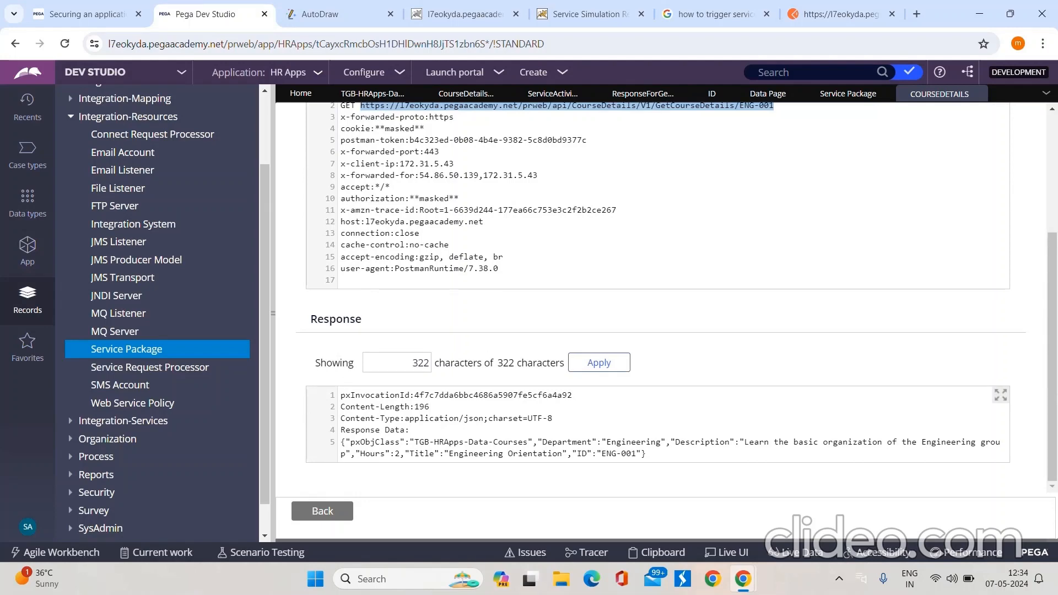
{"action": "scroll", "coordinate": [658, 298], "scroll_direction": "up", "scroll_amount": 2}
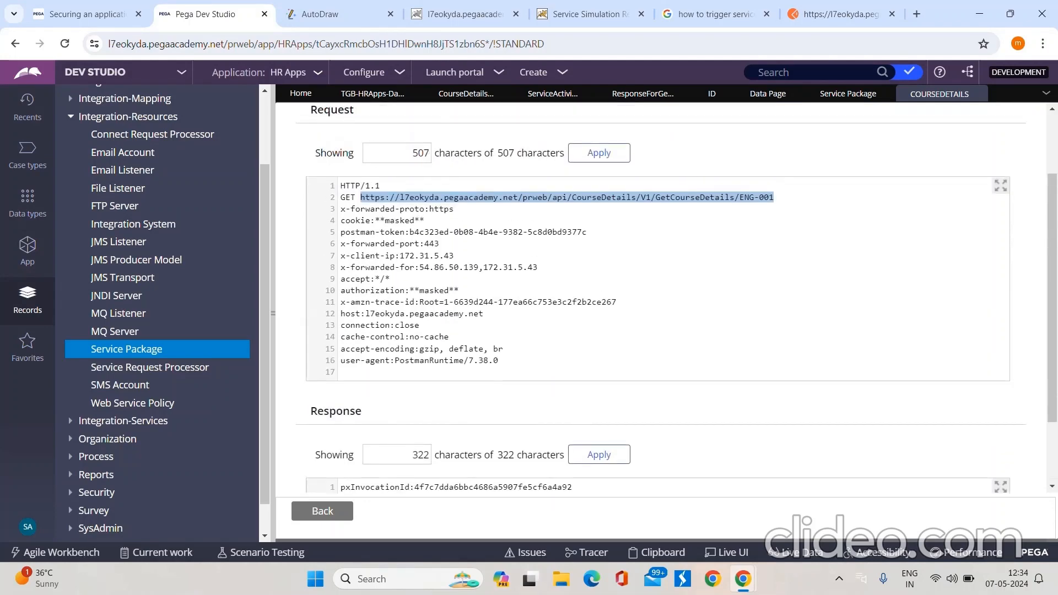
{"action": "scroll", "coordinate": [658, 297], "scroll_direction": "down", "scroll_amount": 2}
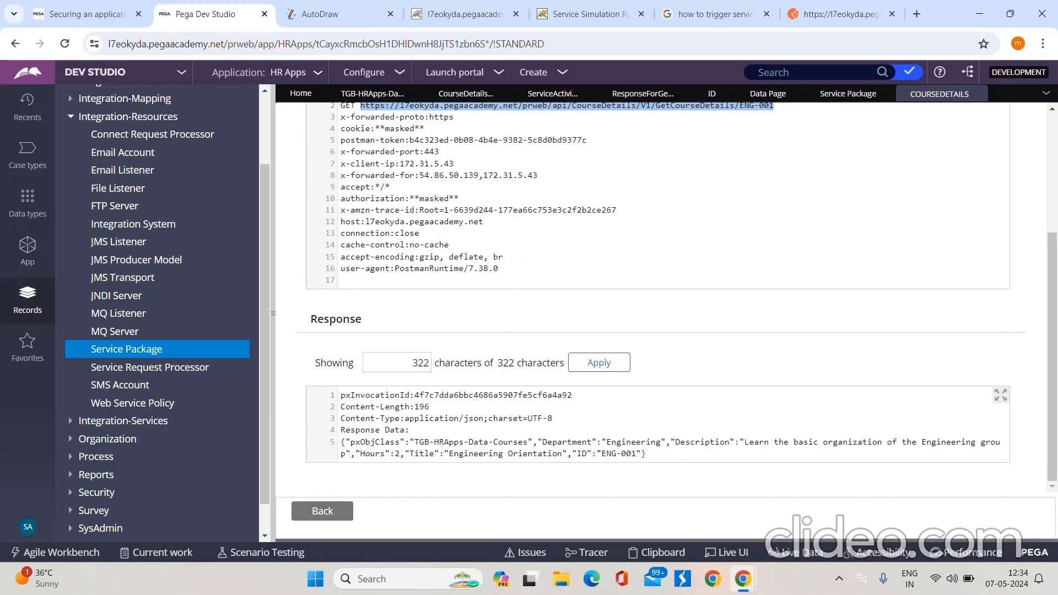
{"action": "left_click_drag", "start_coordinate": [340, 442], "coordinate": [646, 454]}
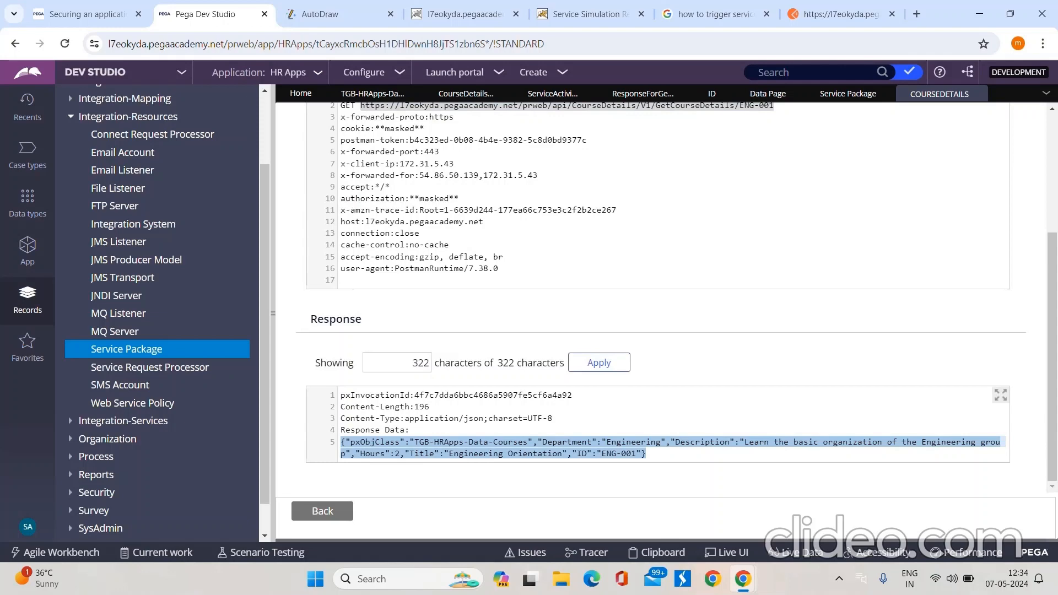
{"action": "scroll", "coordinate": [658, 297], "scroll_direction": "up", "scroll_amount": 3}
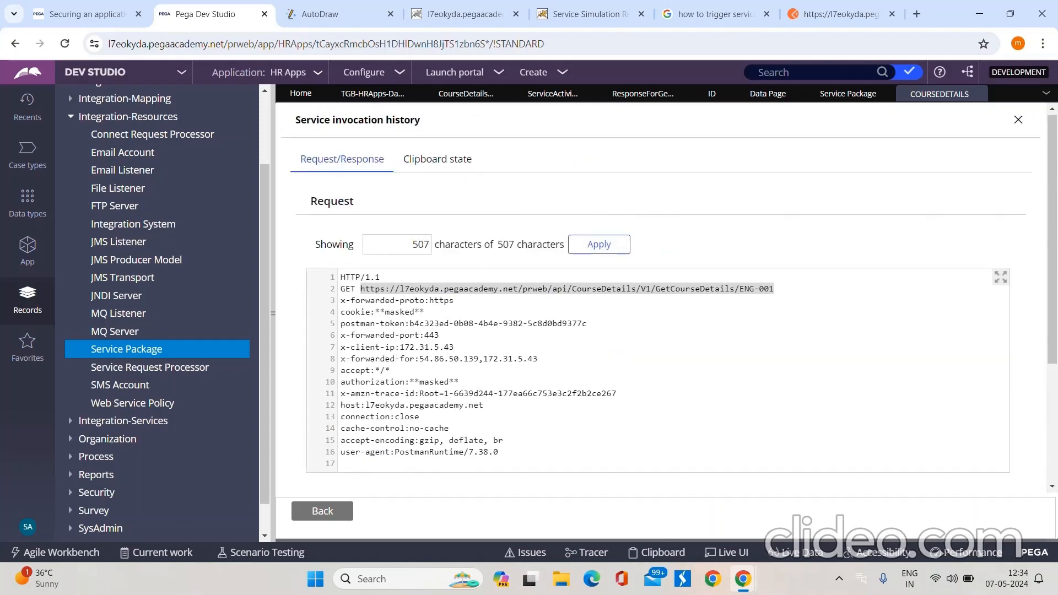
{"action": "scroll", "coordinate": [658, 297], "scroll_direction": "down", "scroll_amount": 4}
{"action": "scroll", "coordinate": [658, 298], "scroll_direction": "up", "scroll_amount": 4}
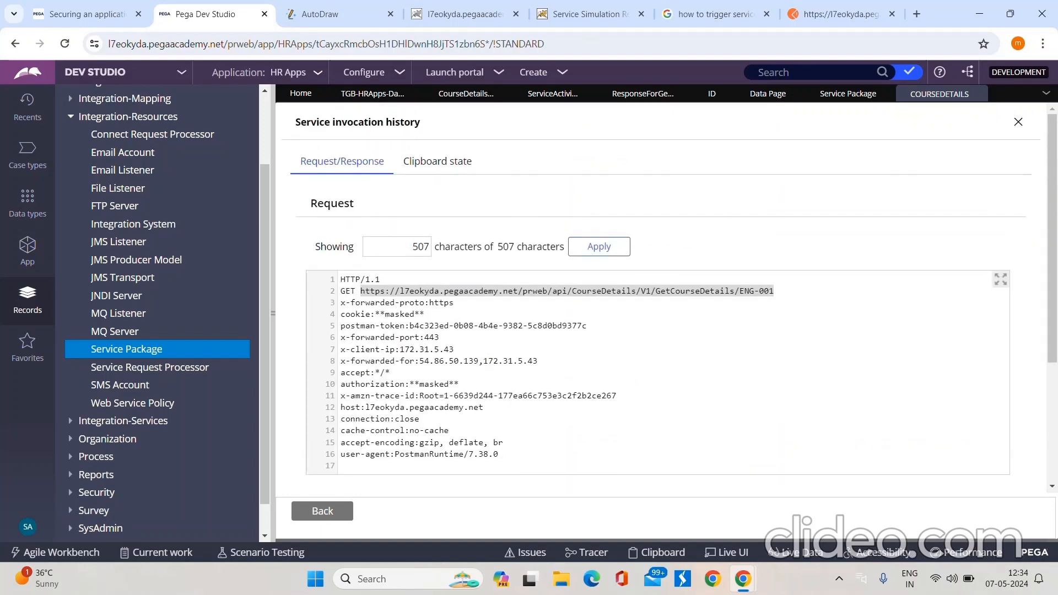
{"action": "left_click", "coordinate": [438, 161]}
{"action": "left_click", "coordinate": [342, 161]}
Step: Return to the GetCourseDetails Service REST rule and review the service monitoring setting in its processing options
{"action": "left_click", "coordinate": [466, 94]}
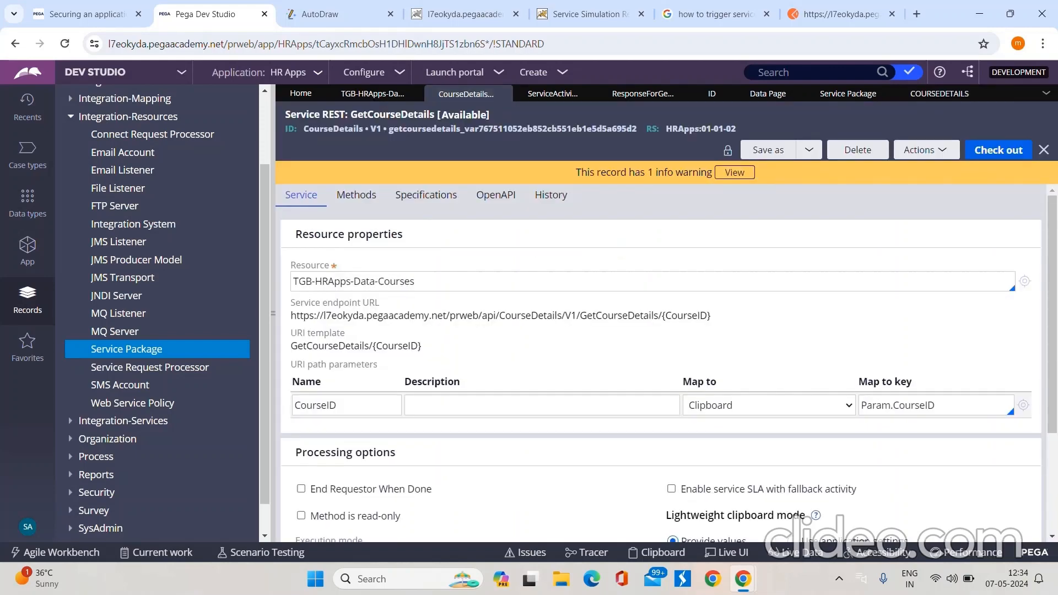
{"action": "scroll", "coordinate": [662, 358], "scroll_direction": "down", "scroll_amount": 2}
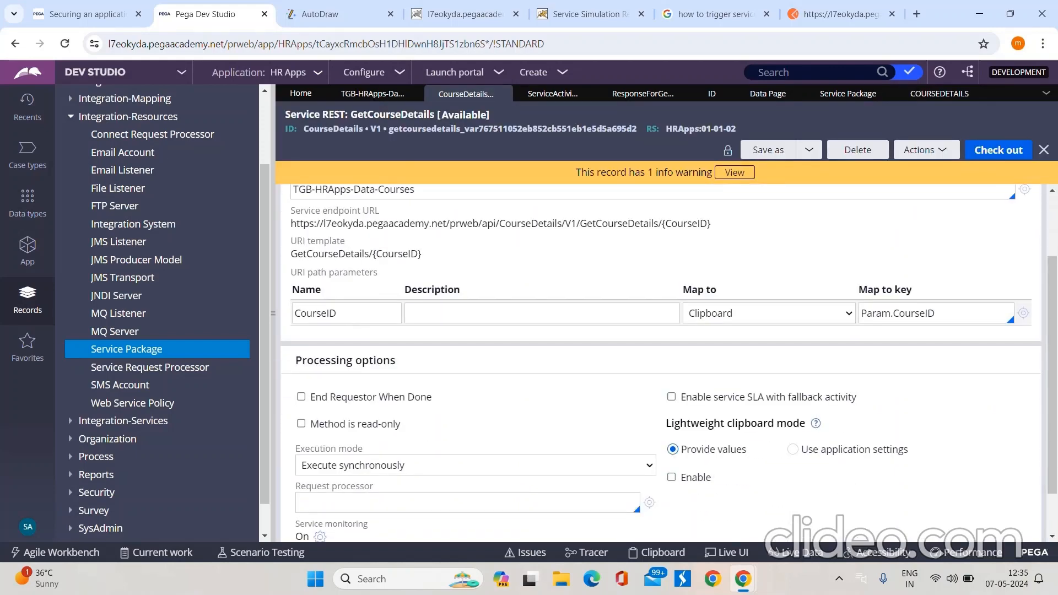